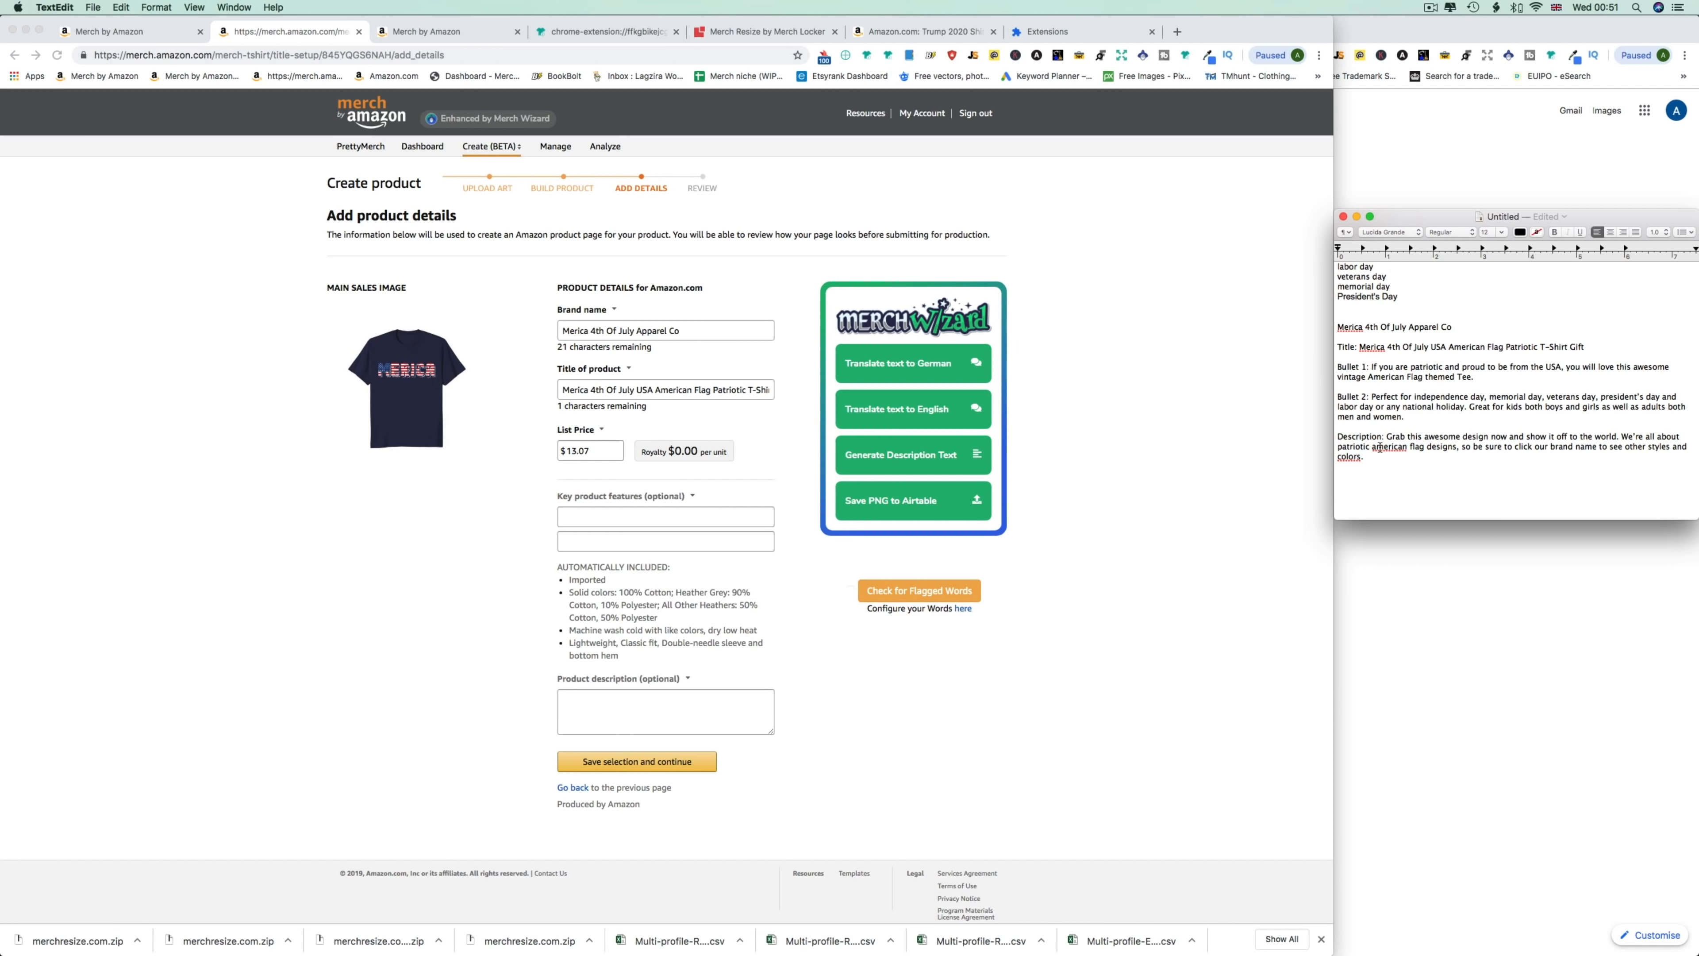
Copy the Bullet 1 sentence from the TextEdit notes into the first key product feature of the listing.
click(1388, 439)
click(1402, 392)
drag(1369, 367, 1494, 375)
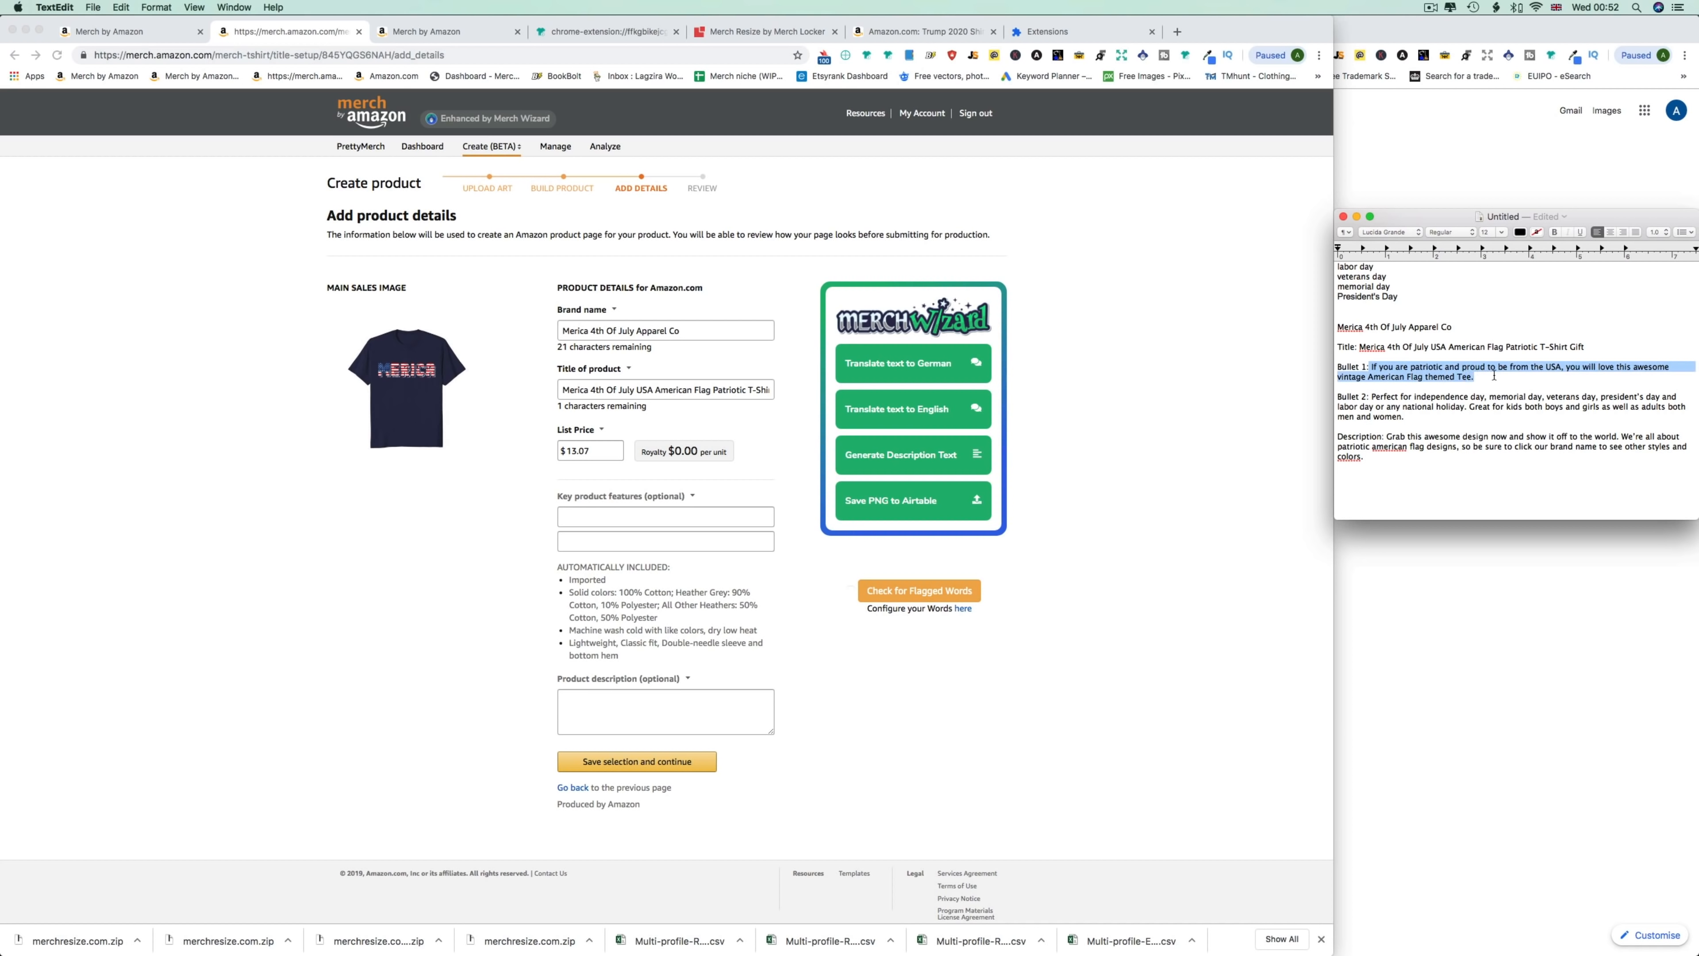
key(super+c)
click(597, 520)
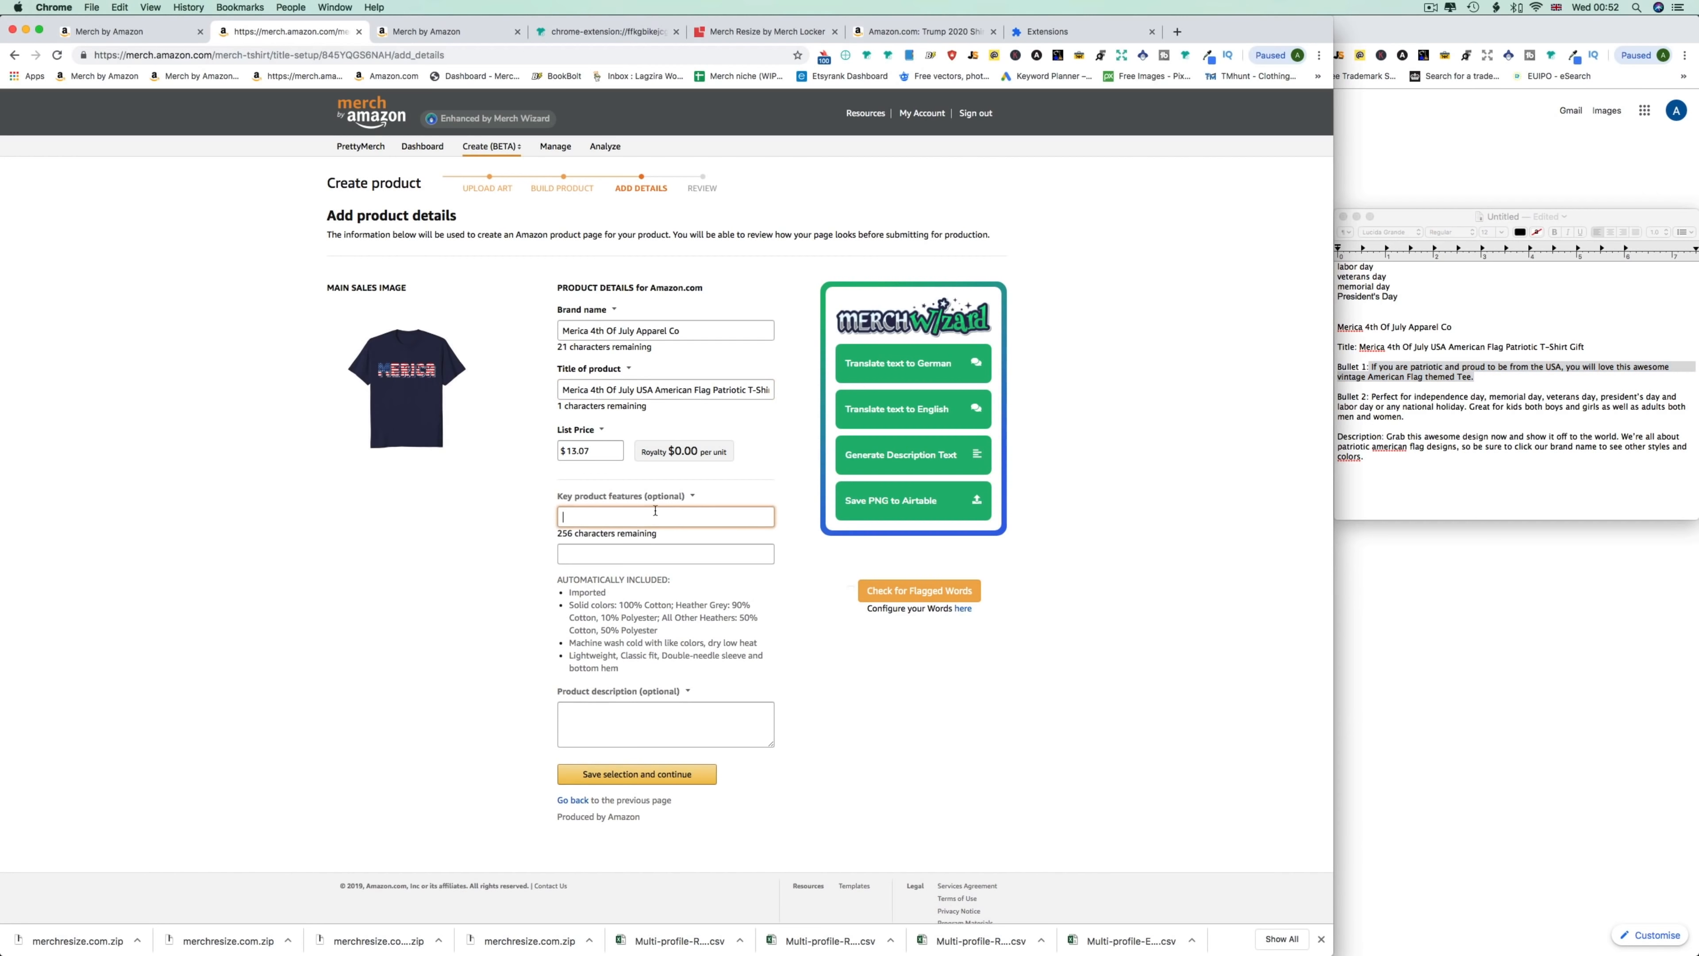
key(super+v)
Copy the Bullet 2 text from the notes into the second key product feature.
click(1363, 439)
drag(1371, 396, 1403, 417)
key(super+c)
click(589, 556)
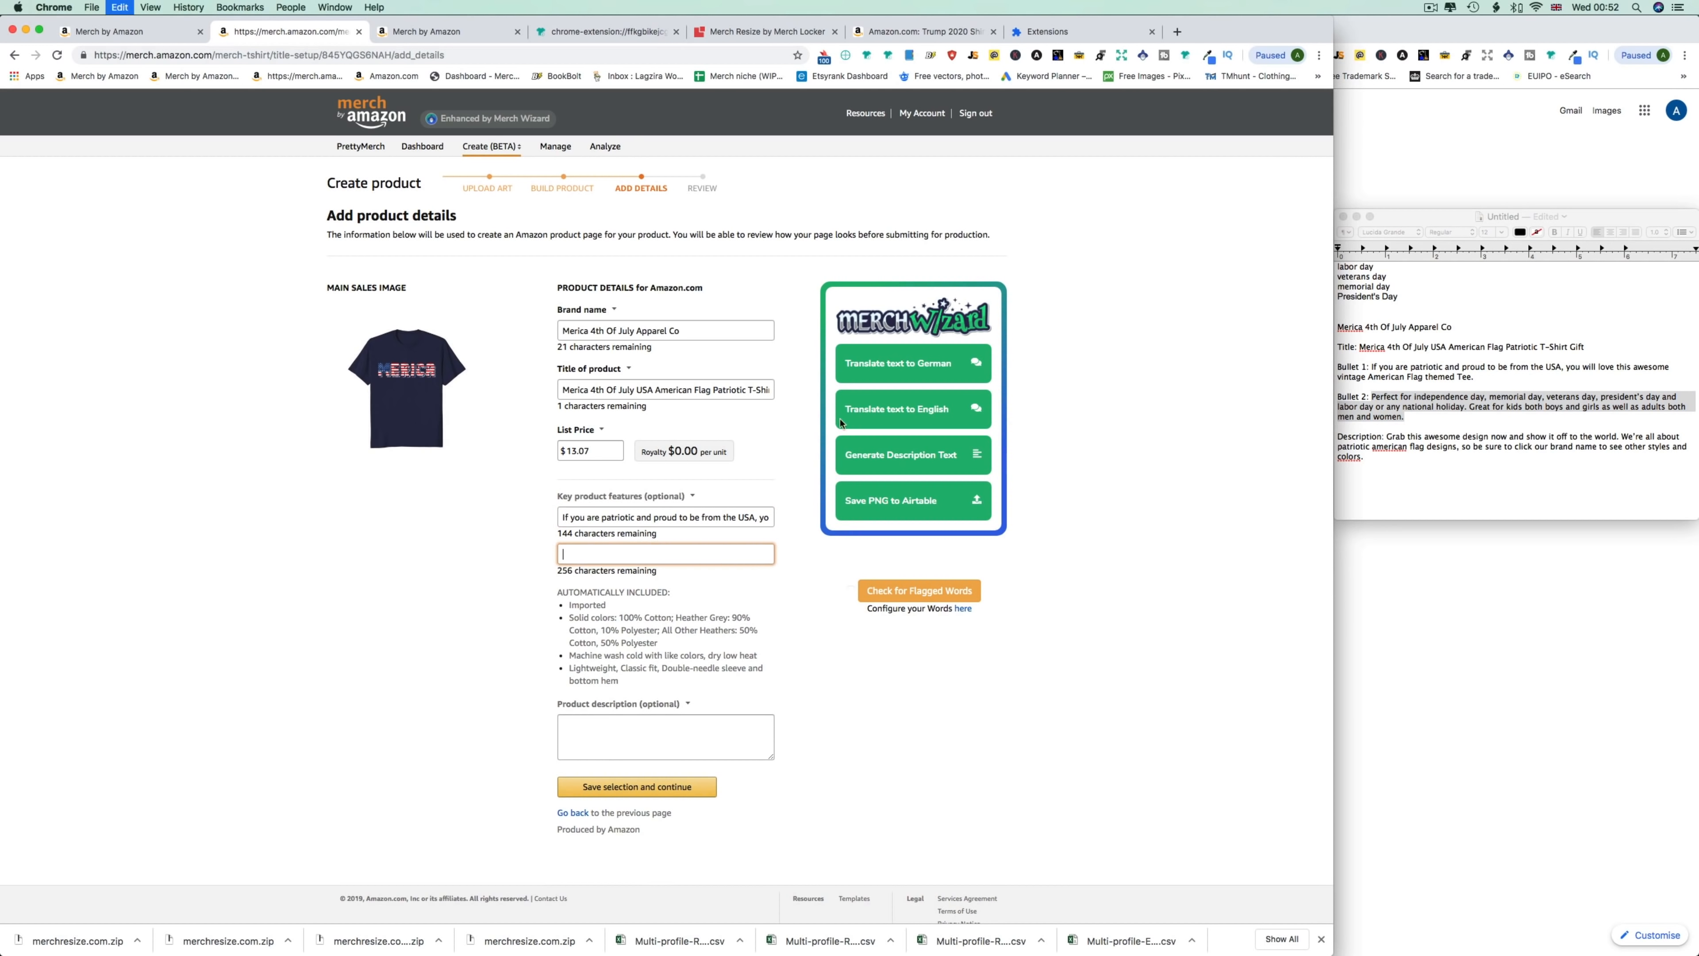
key(super+v)
Copy the Description text from the notes into the product description and save the details to reach the review page.
click(1387, 452)
drag(1387, 436, 1364, 469)
key(super+c)
click(647, 736)
click(647, 735)
key(super+v)
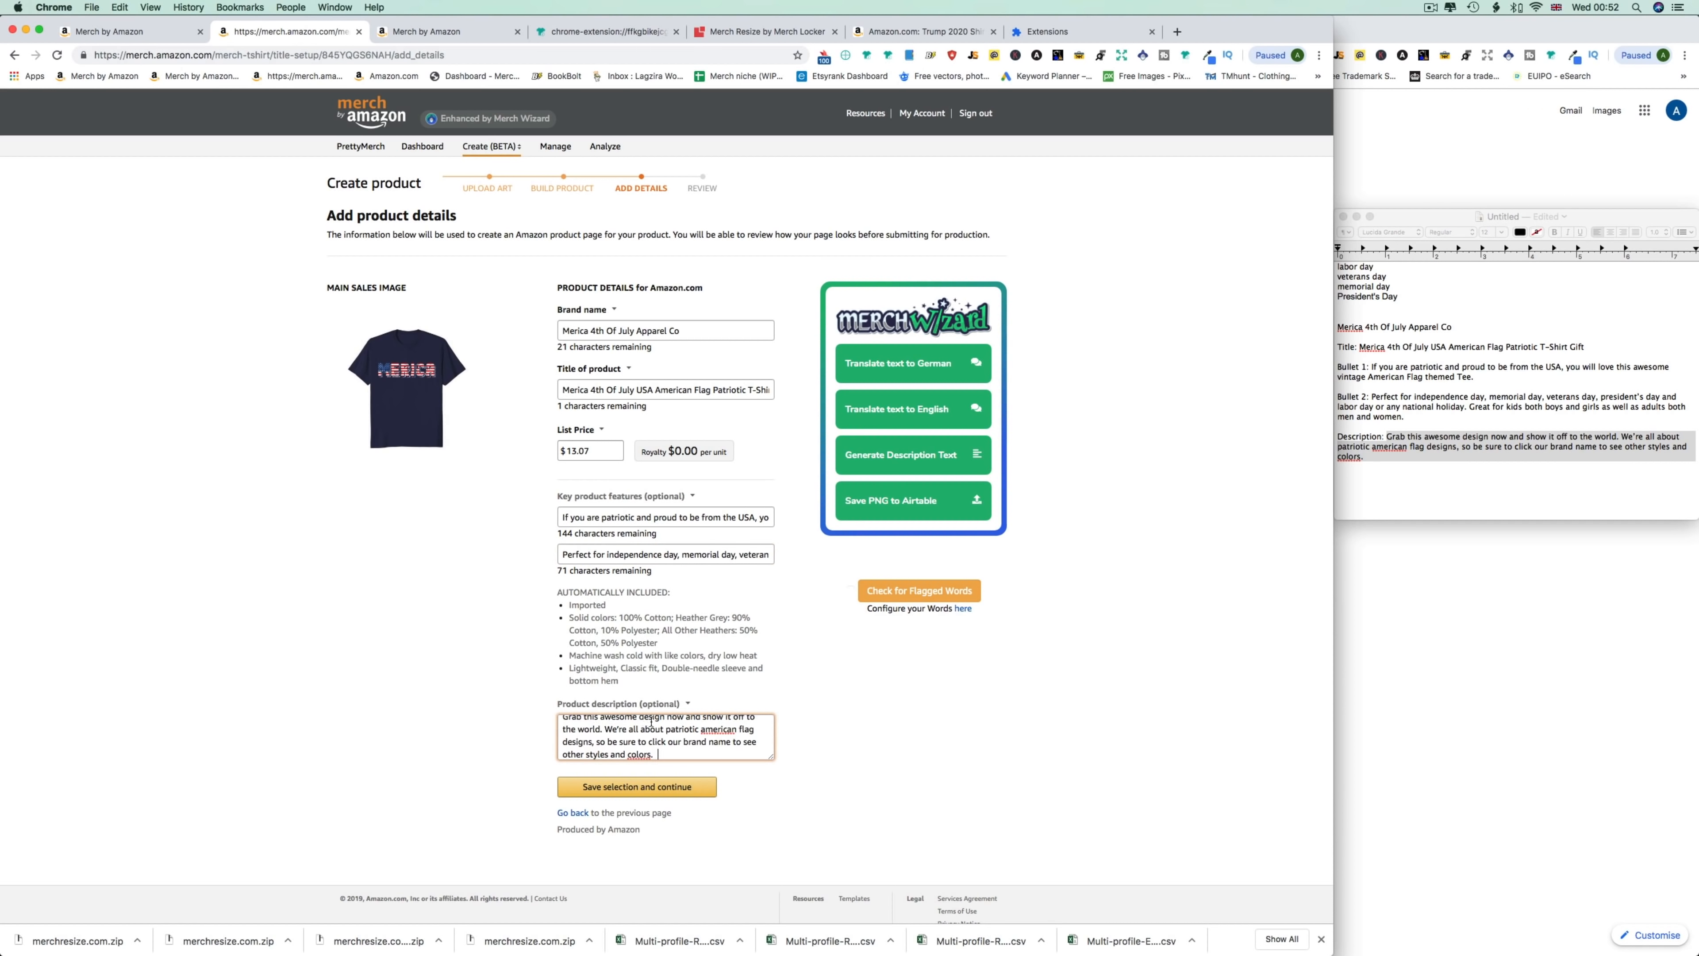
click(672, 785)
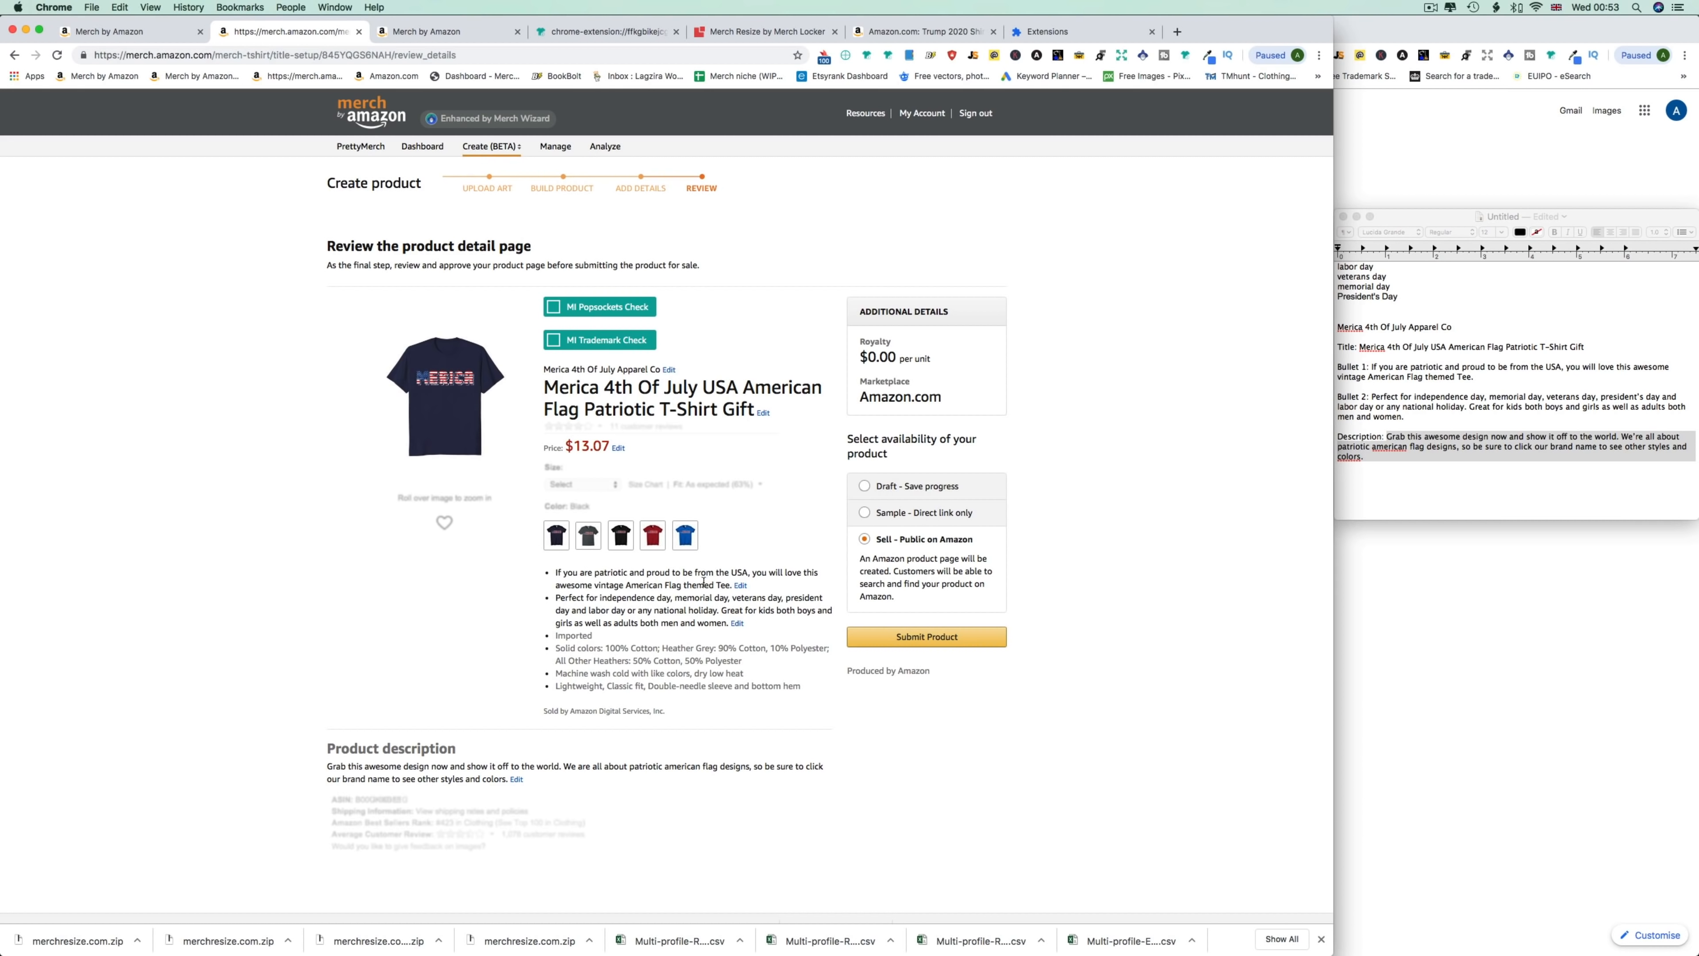
Back out of the product submission, run the MI Trademark Check on the listing, and review the title's trademark matches.
click(933, 641)
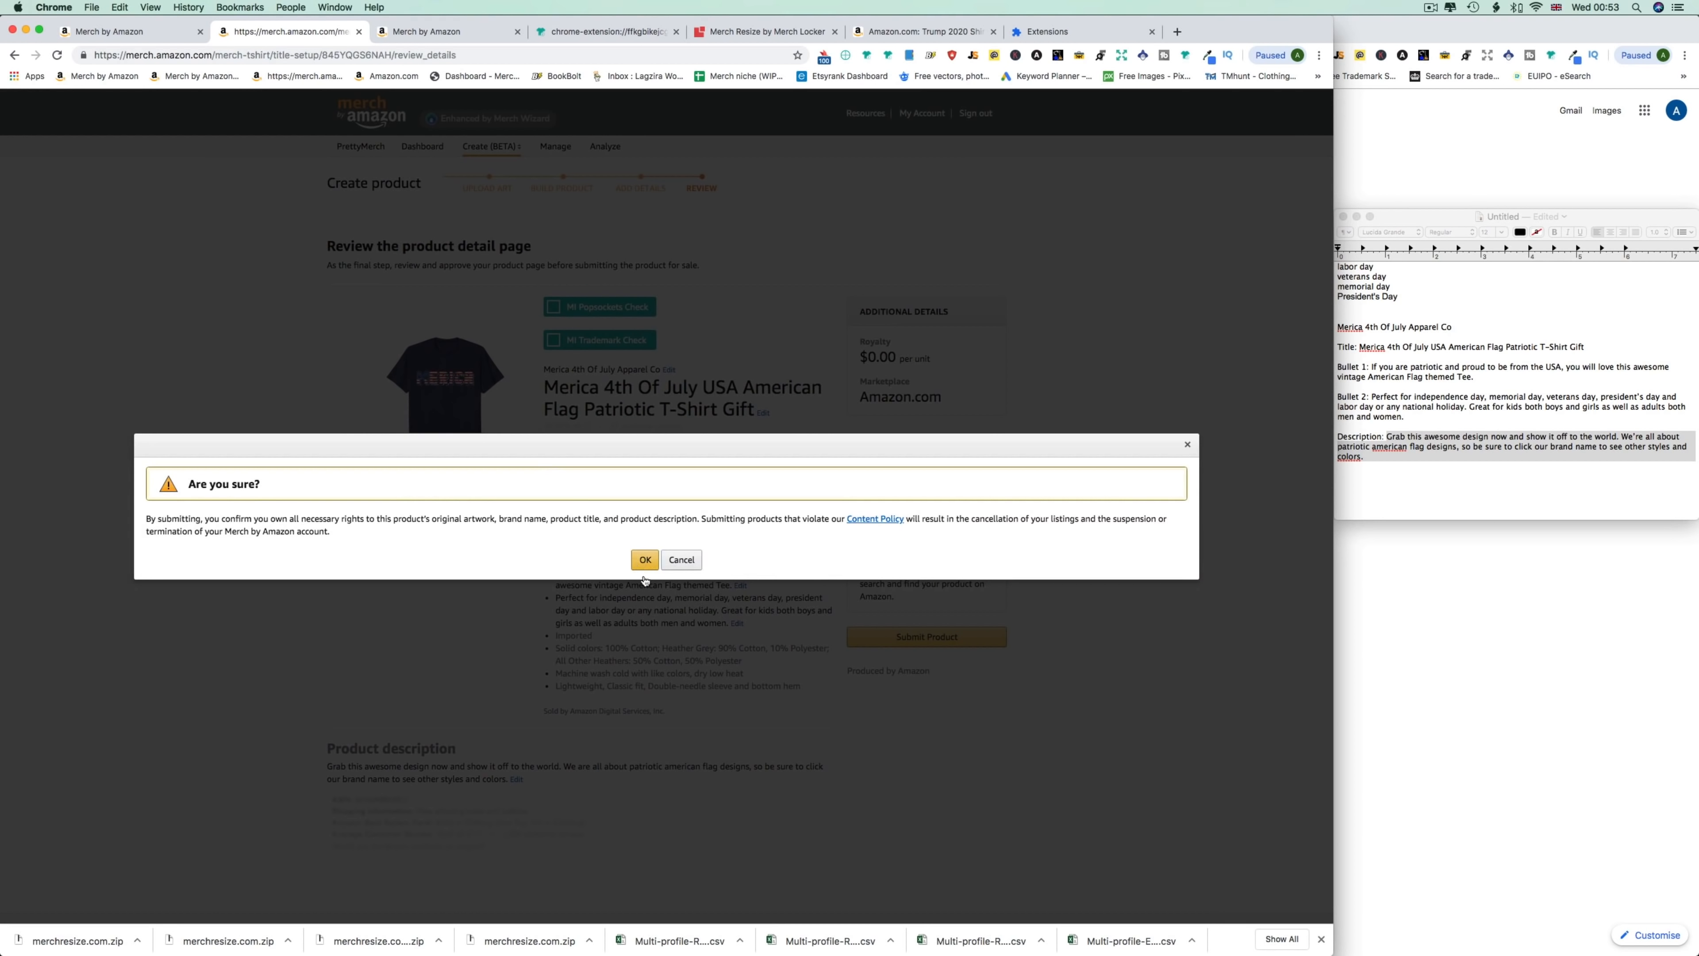
click(682, 560)
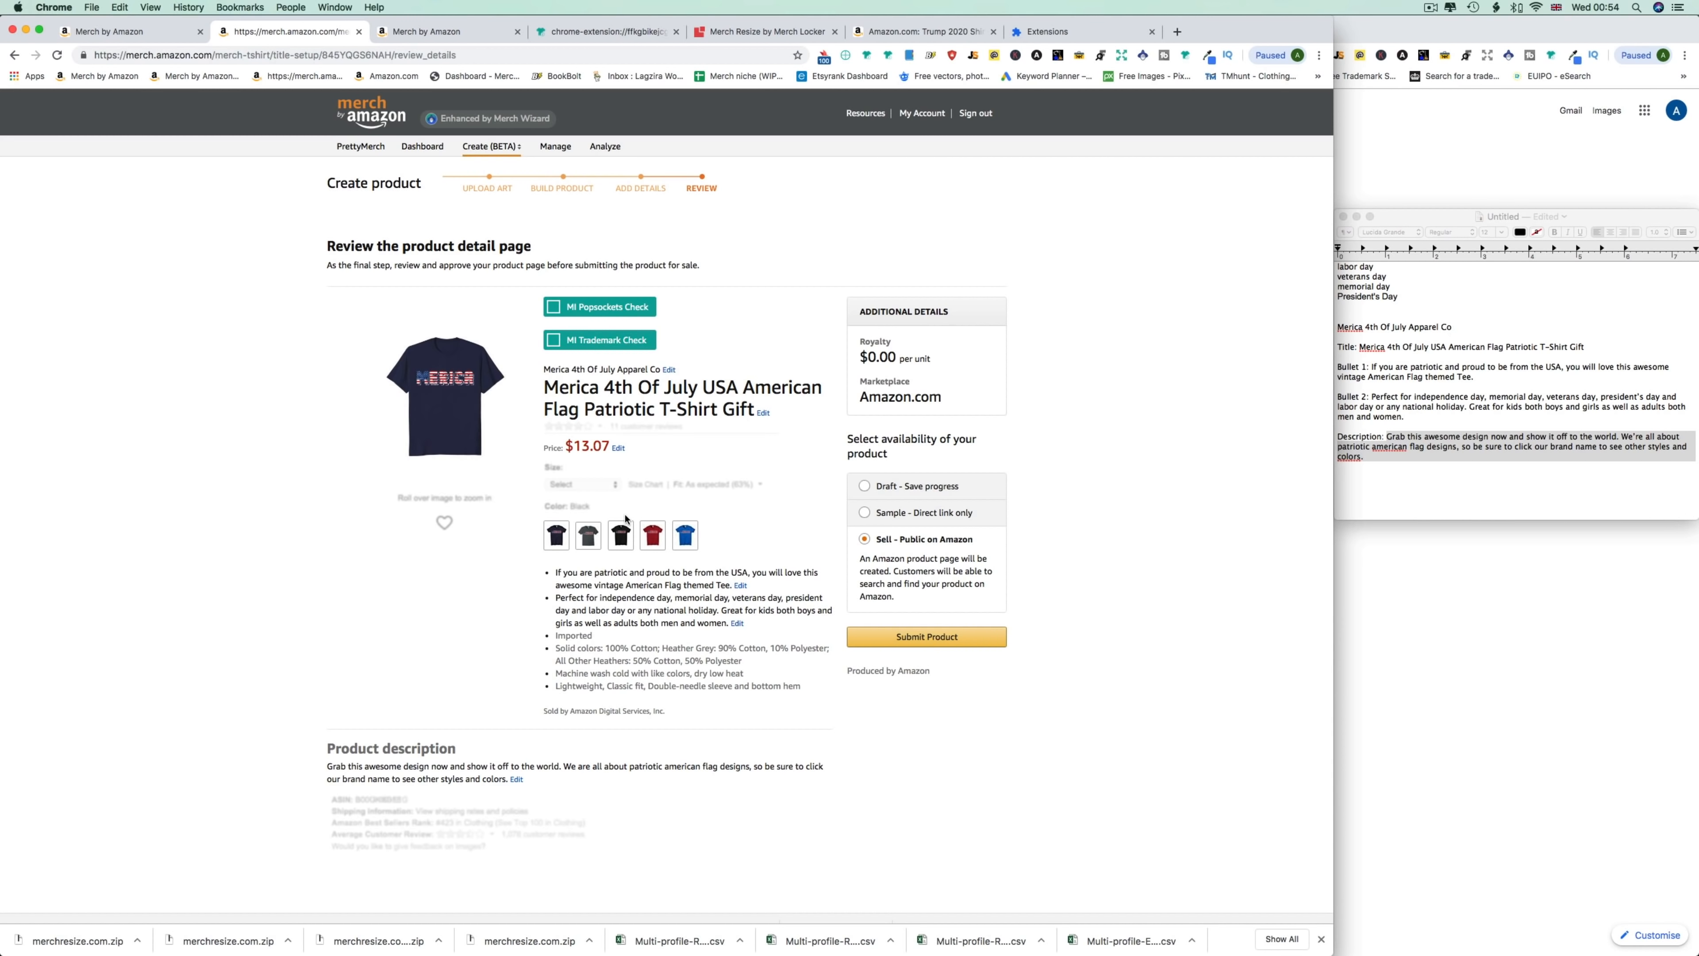
click(598, 345)
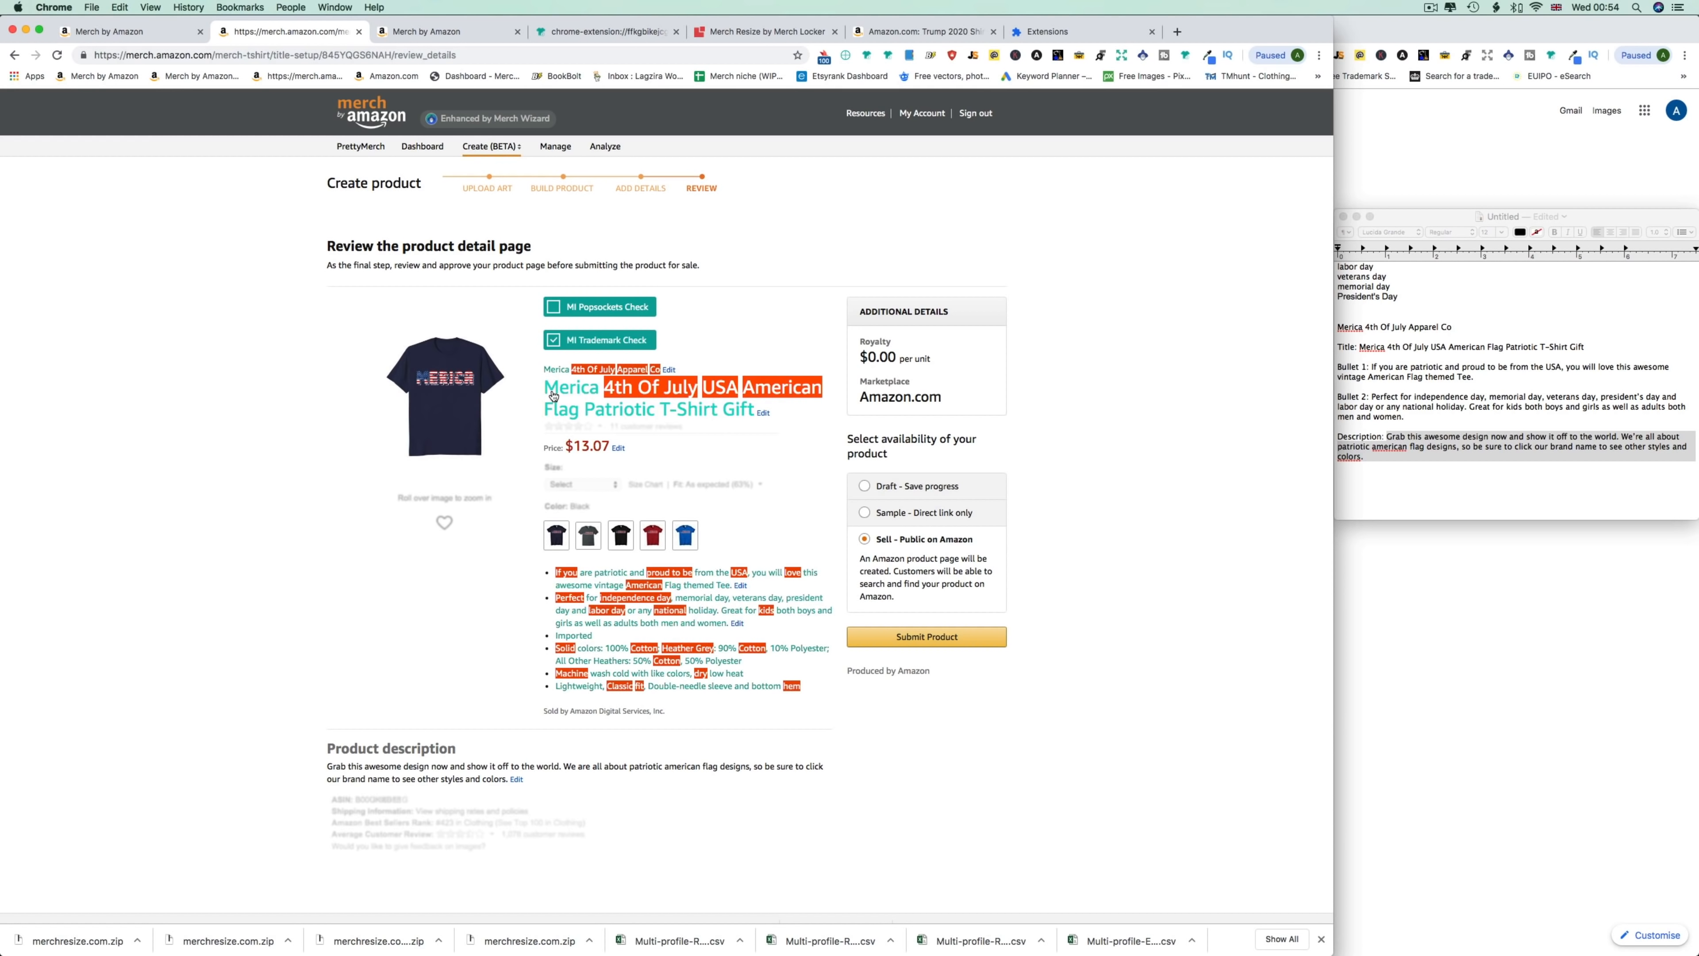
click(647, 396)
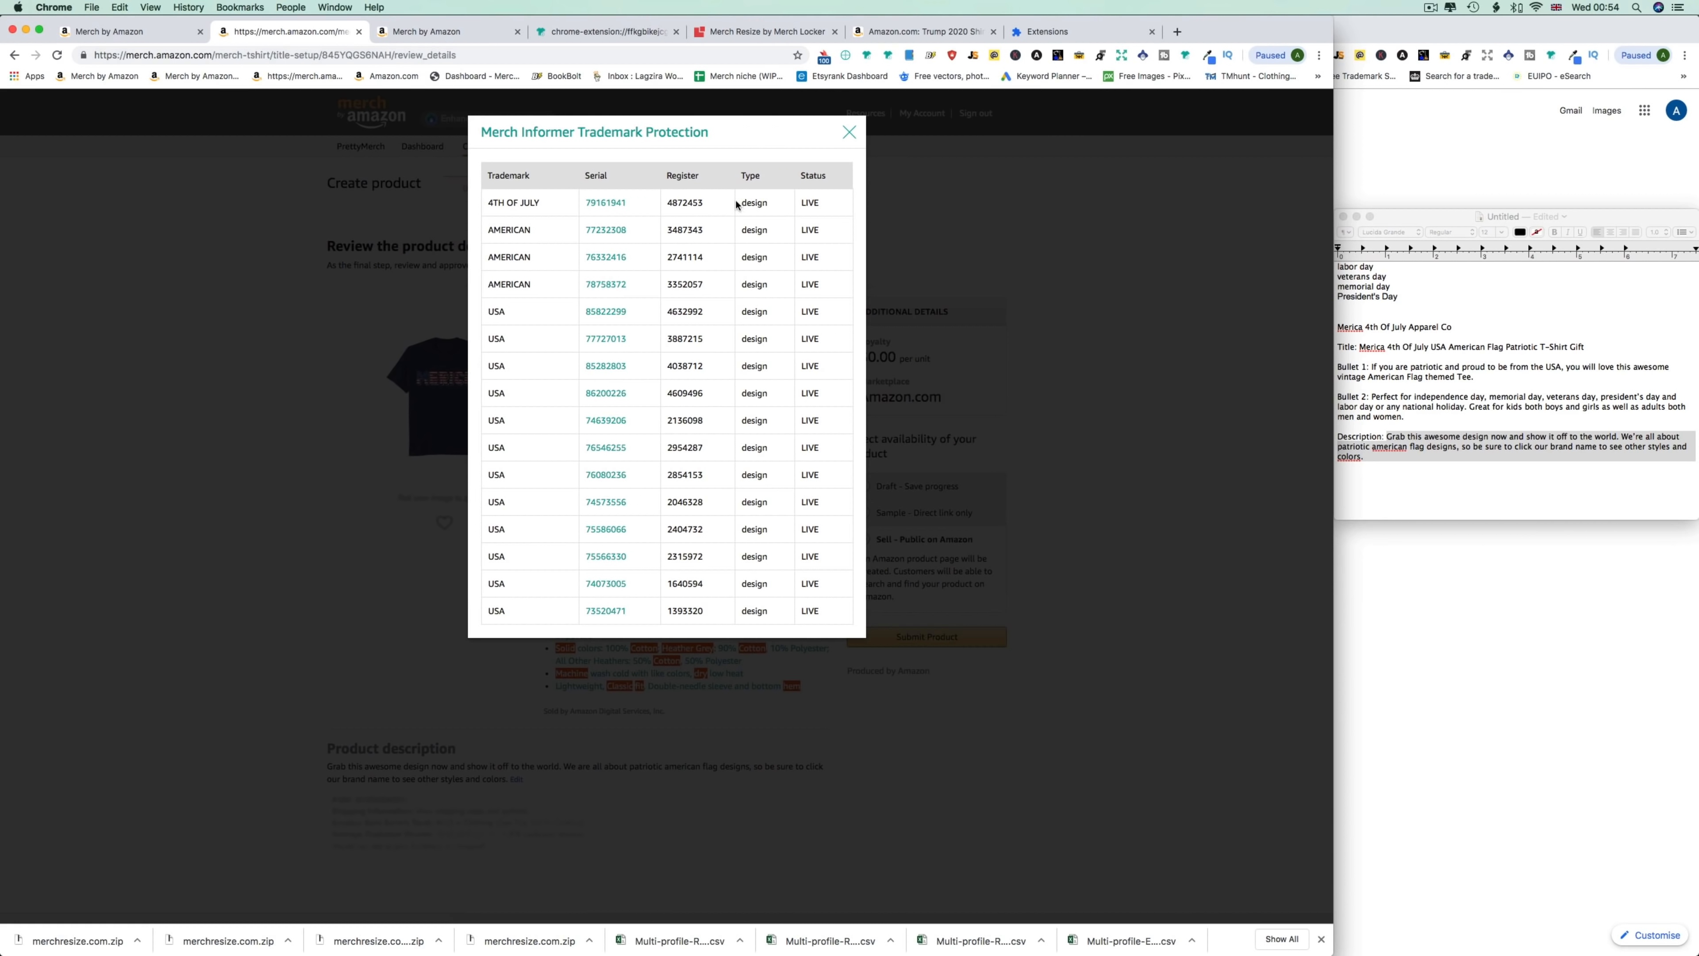
click(850, 133)
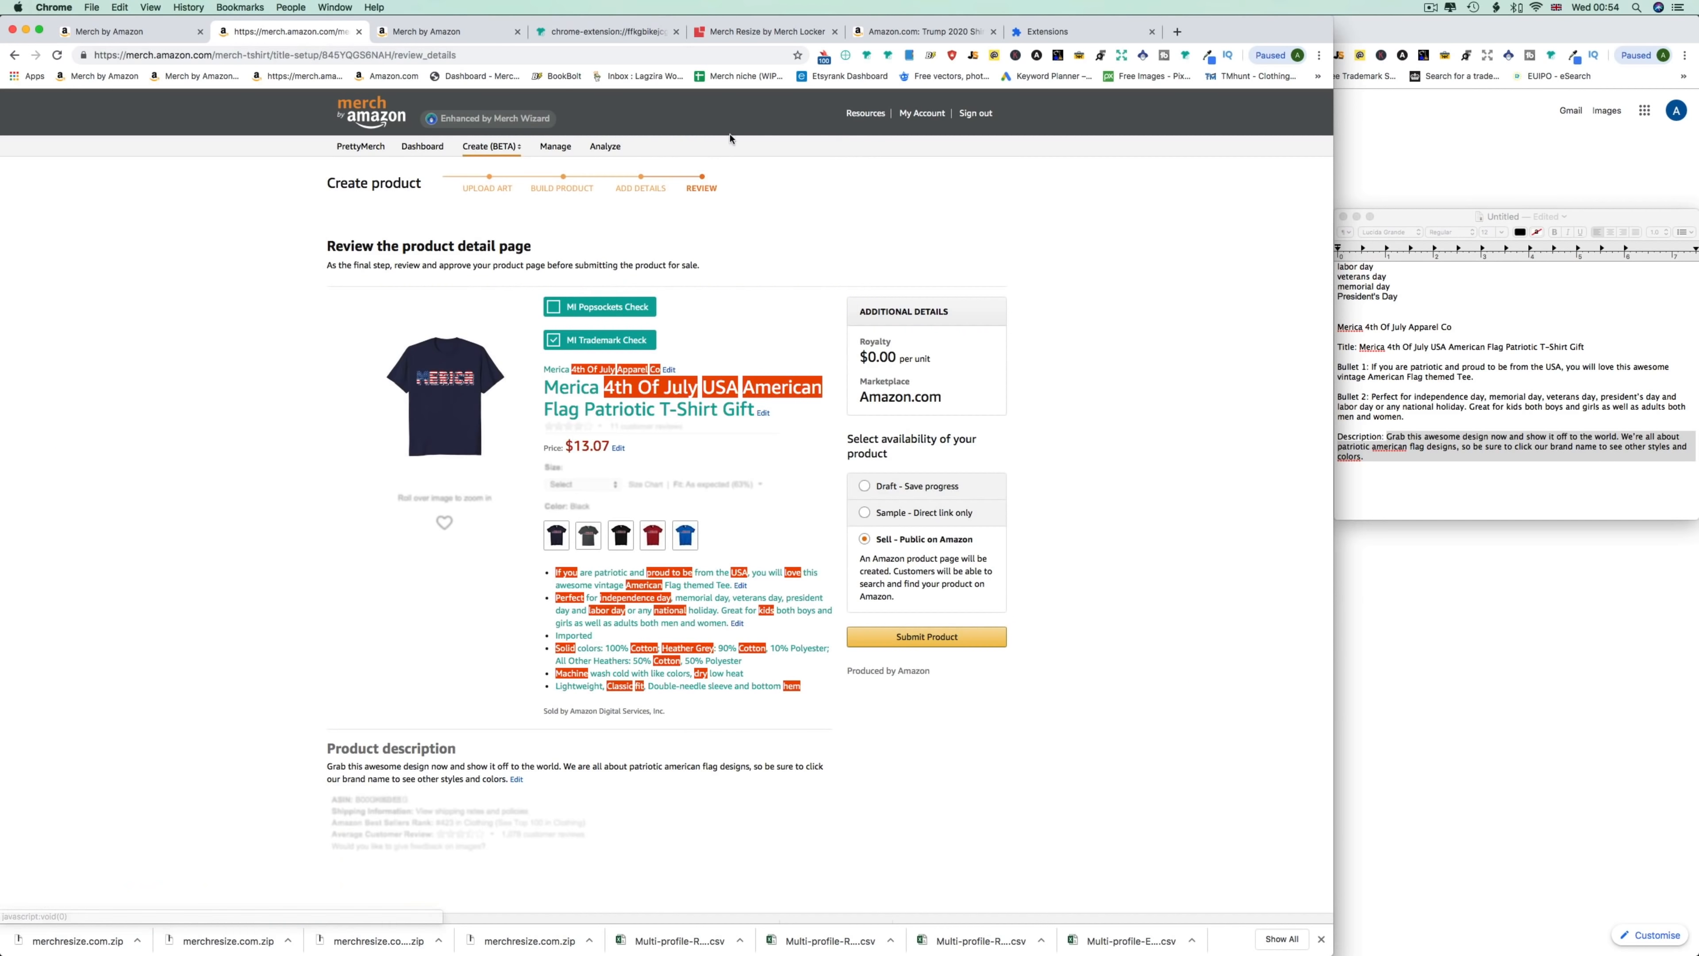
Examine the trademark matches for the first bullet, checking whether each one is a text or design mark.
click(671, 577)
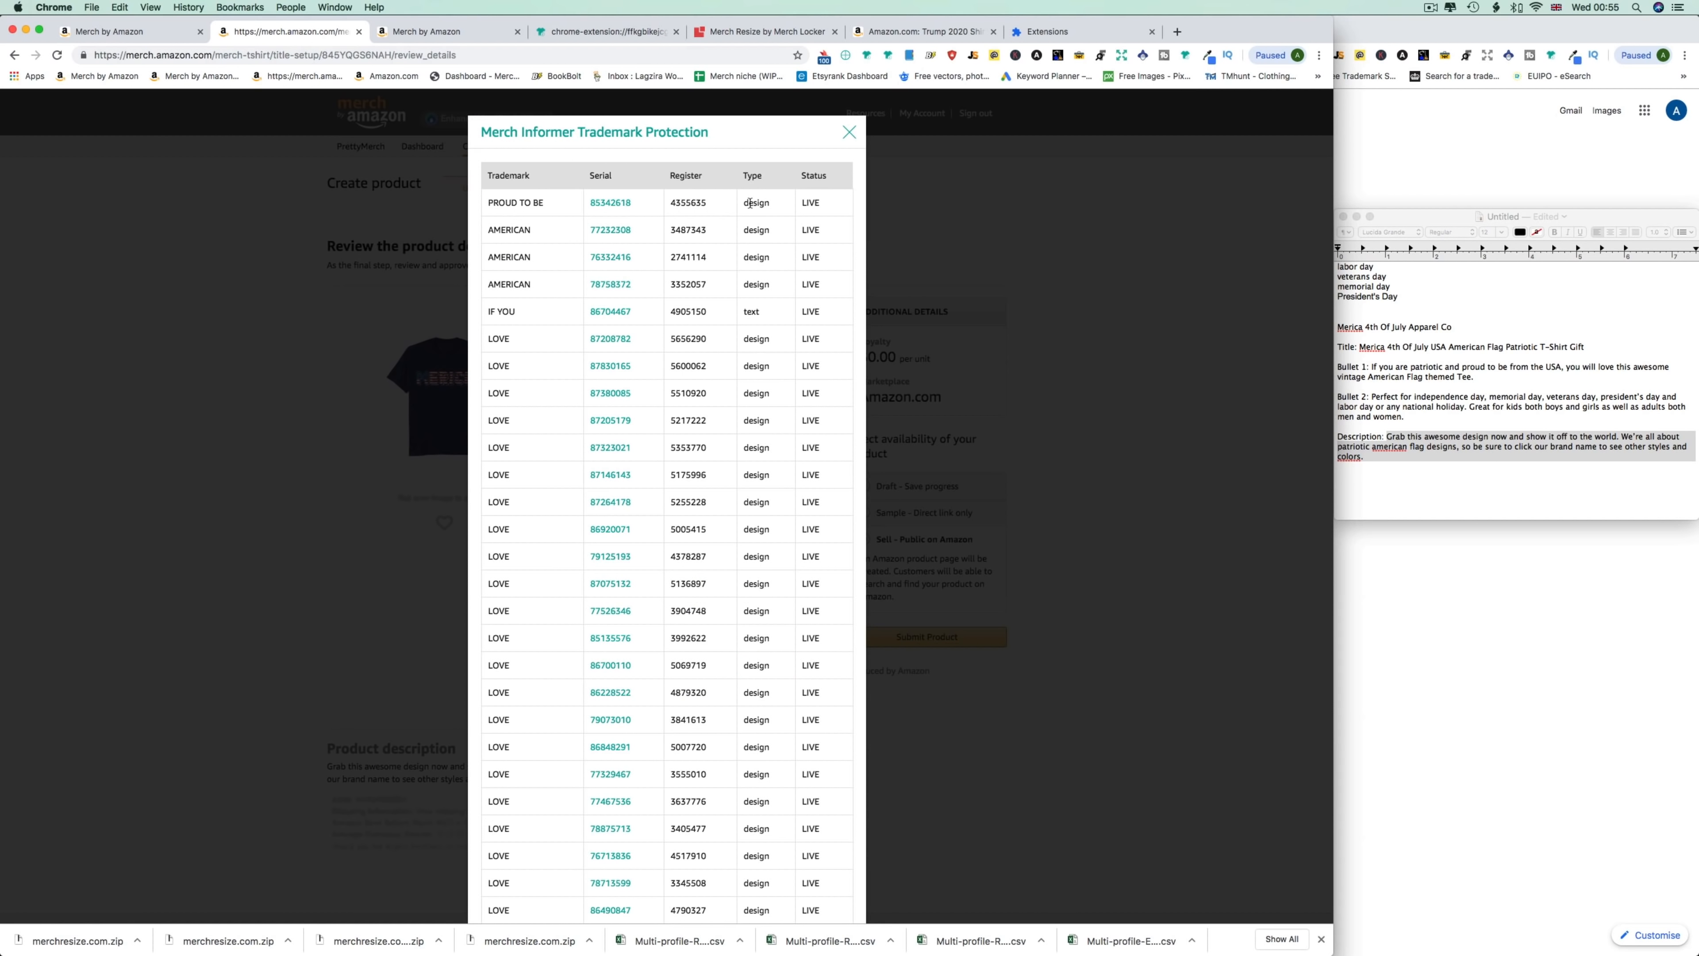
double_click(762, 316)
scroll(722, 359, down, 5)
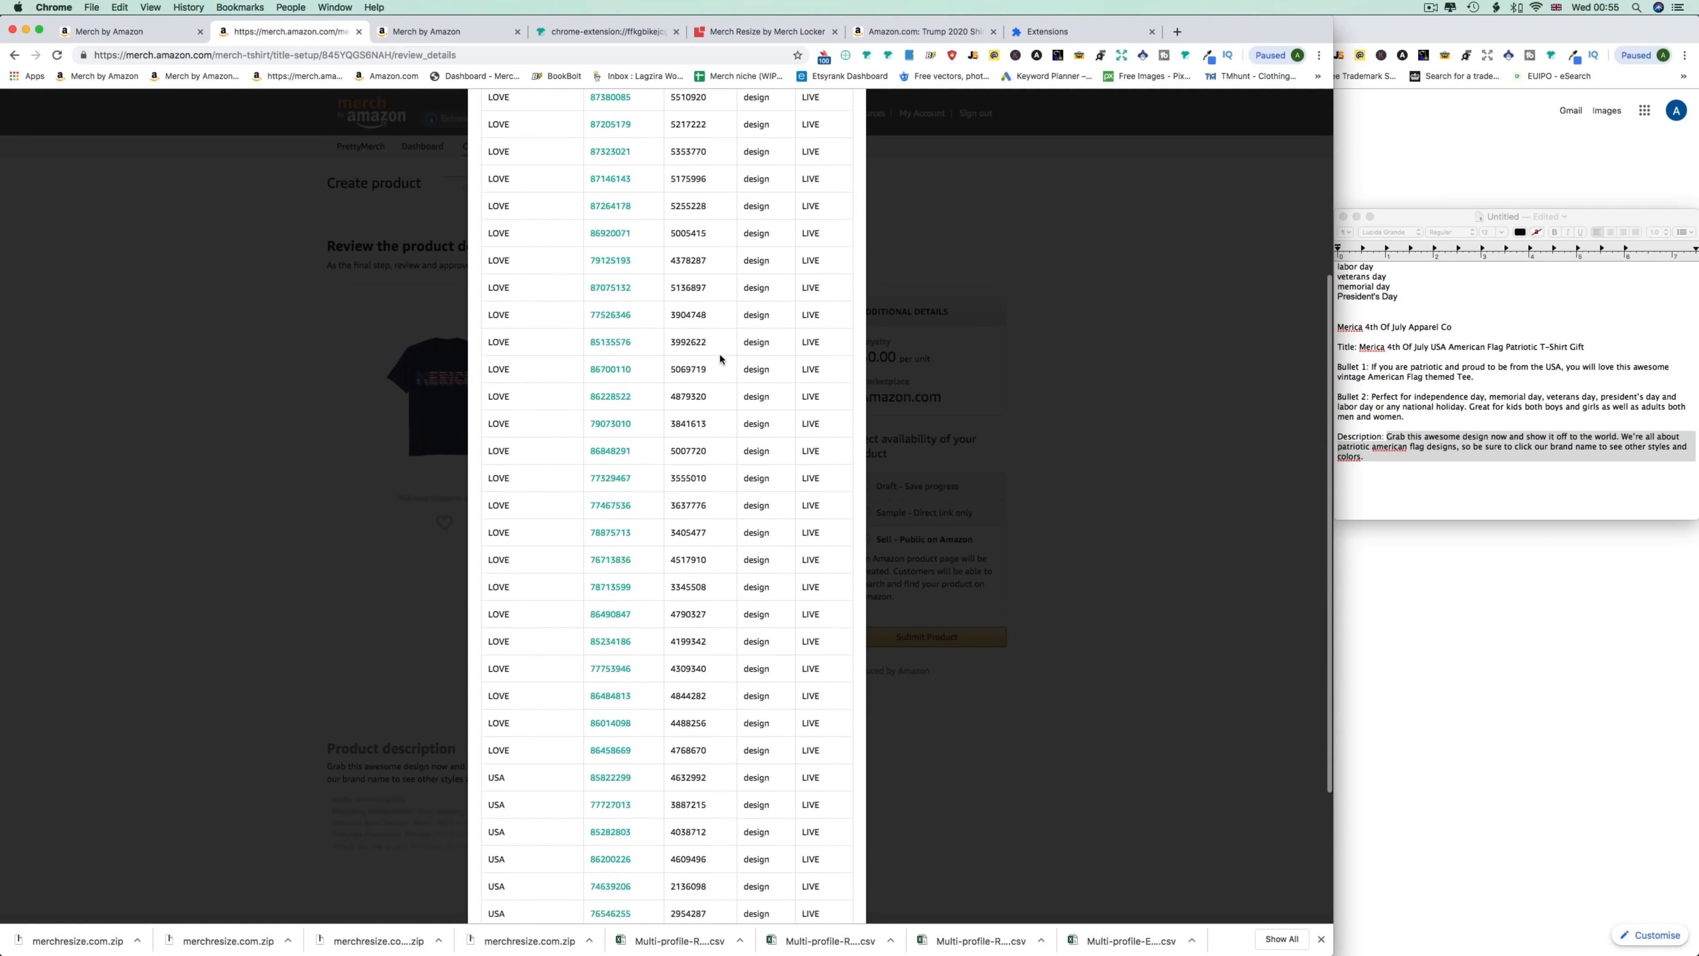
scroll(720, 359, up, 5)
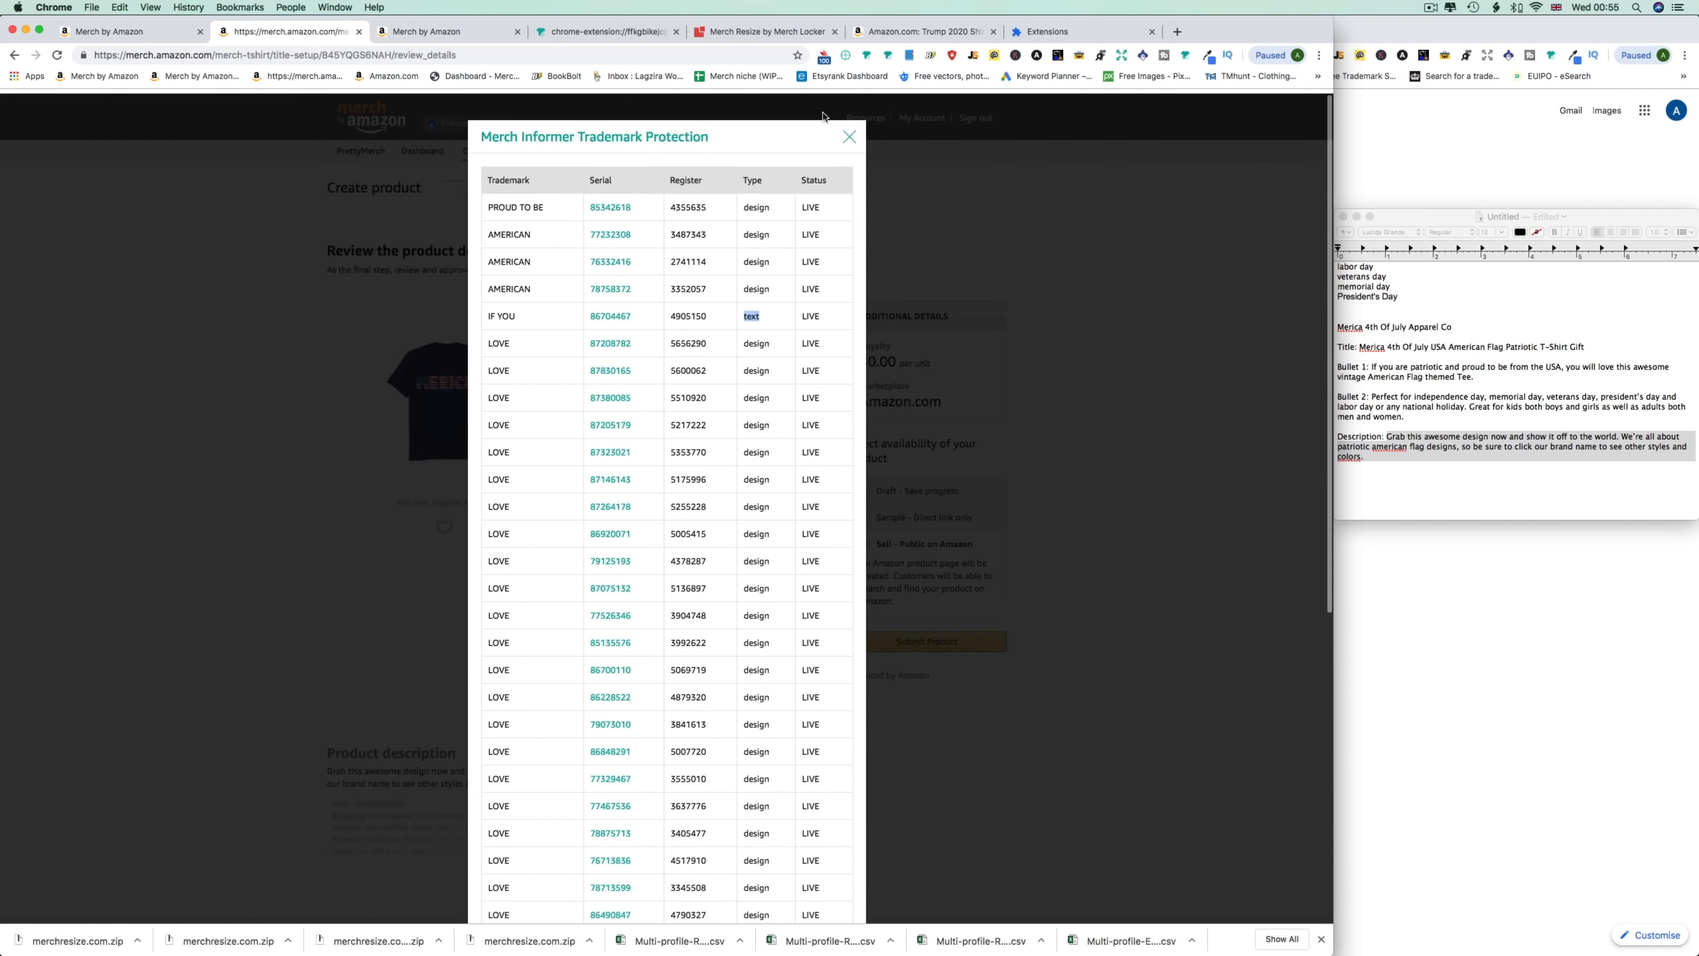
click(849, 137)
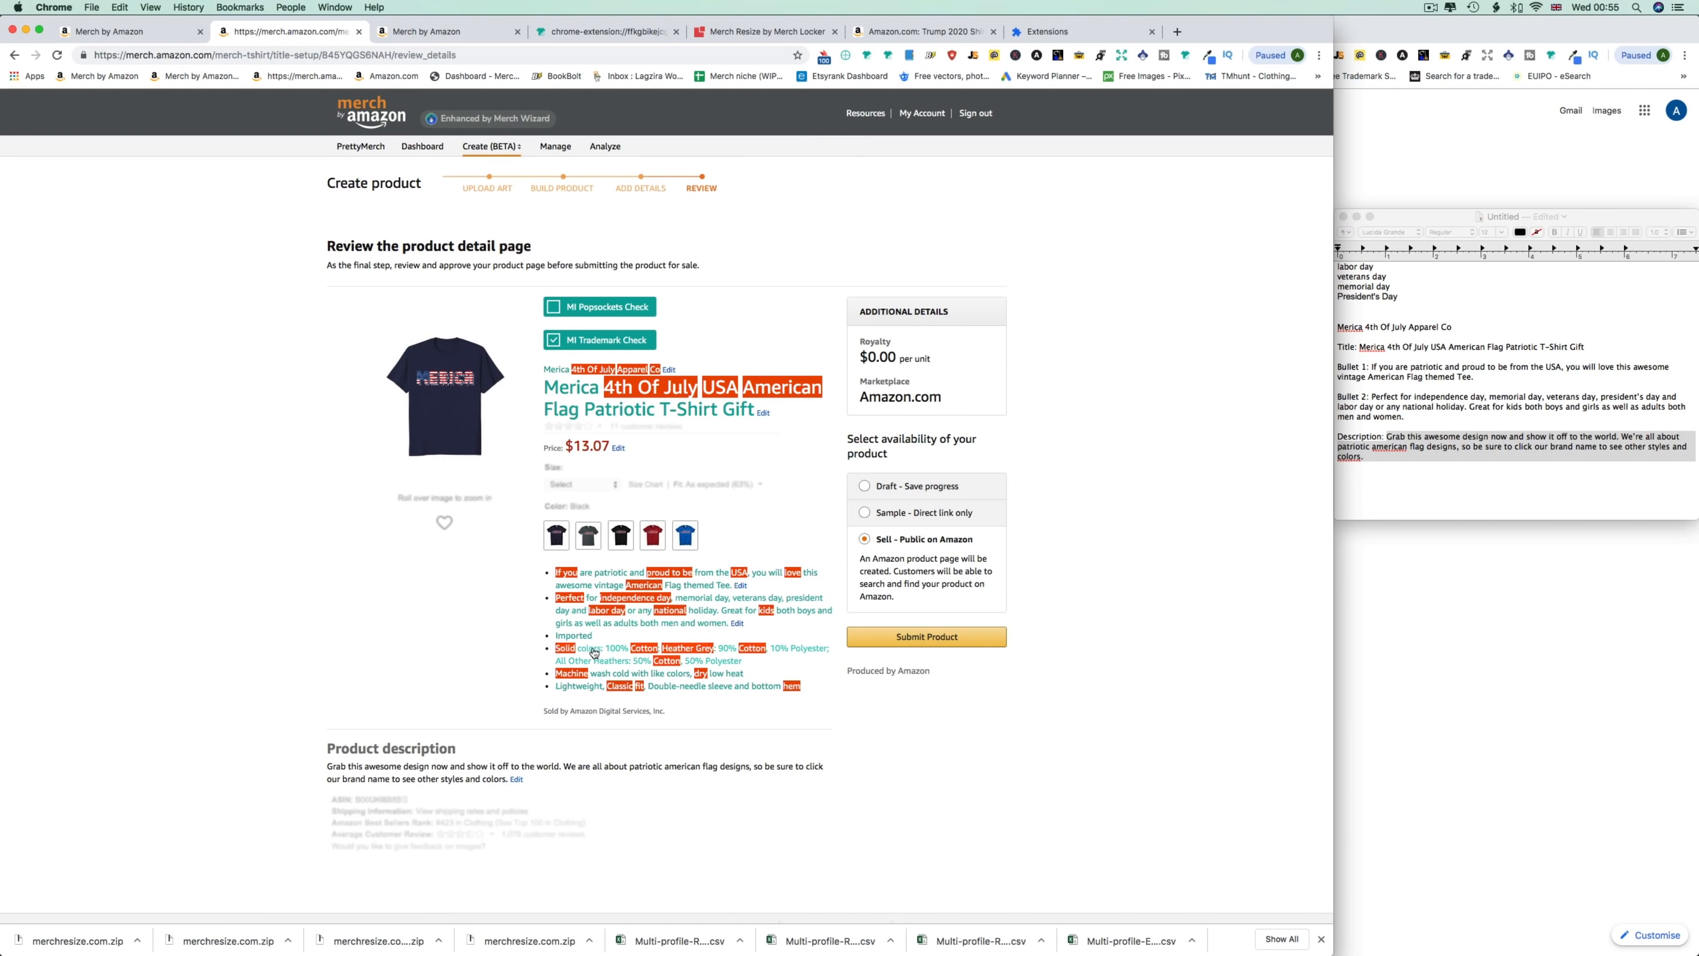
Review the second bullet's trademark matches and inspect the goods and services of the INDEPENDENCE DAY record at the USPTO.
click(567, 600)
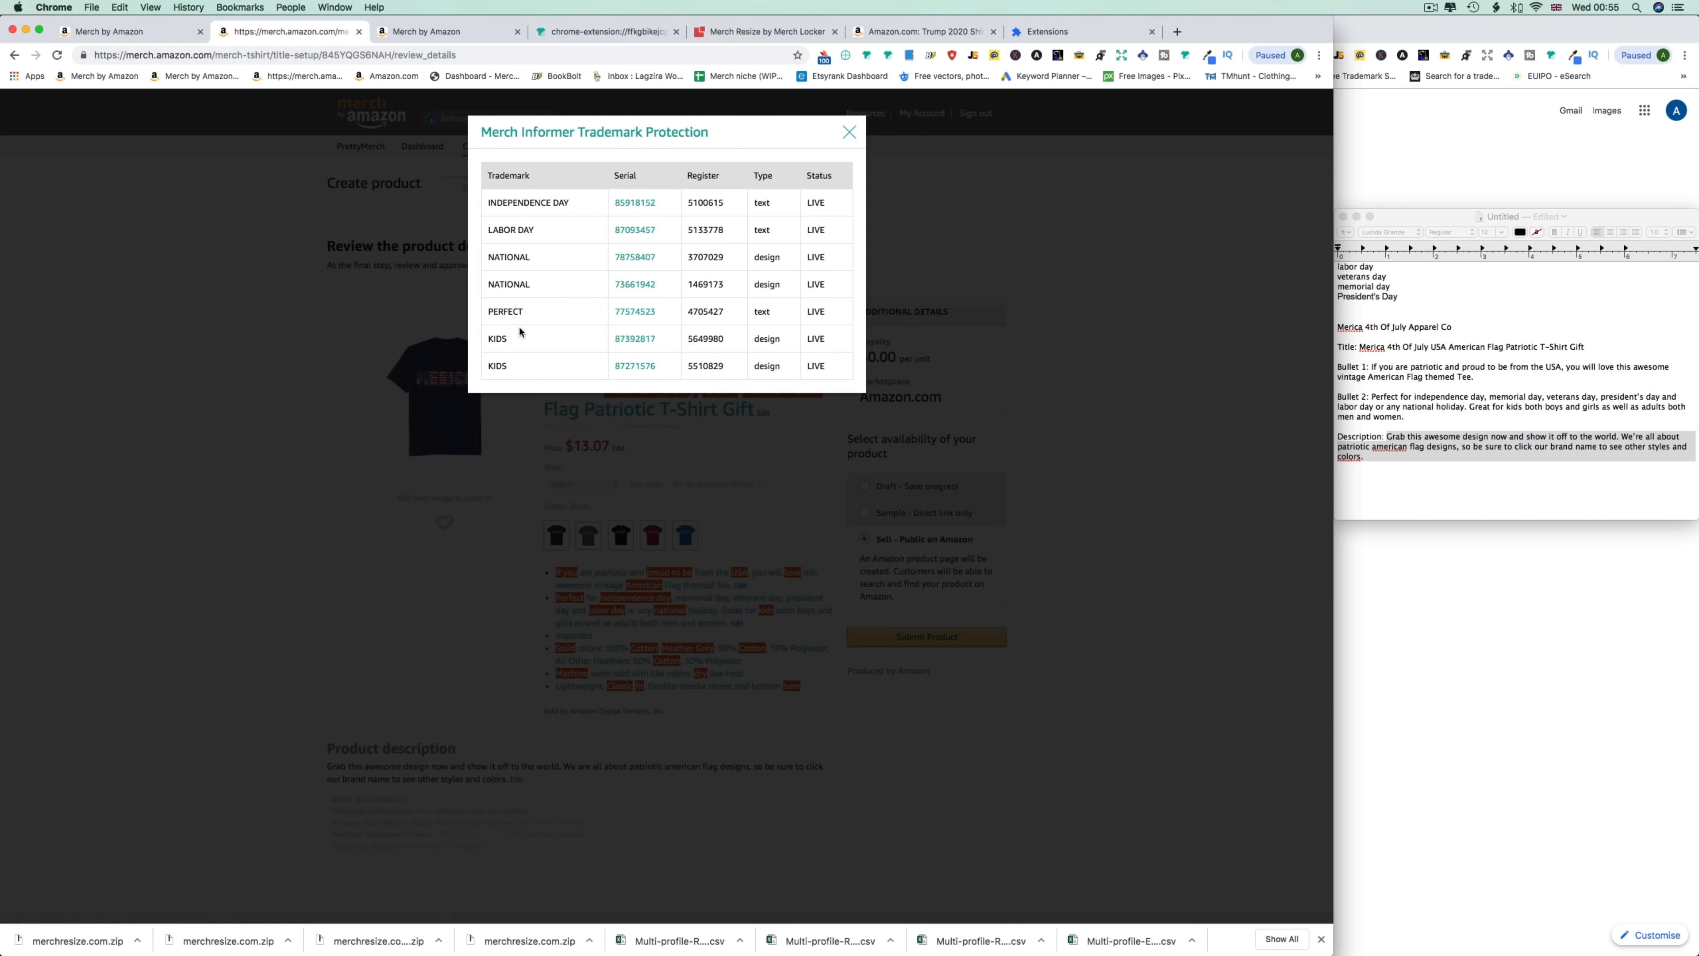
click(627, 204)
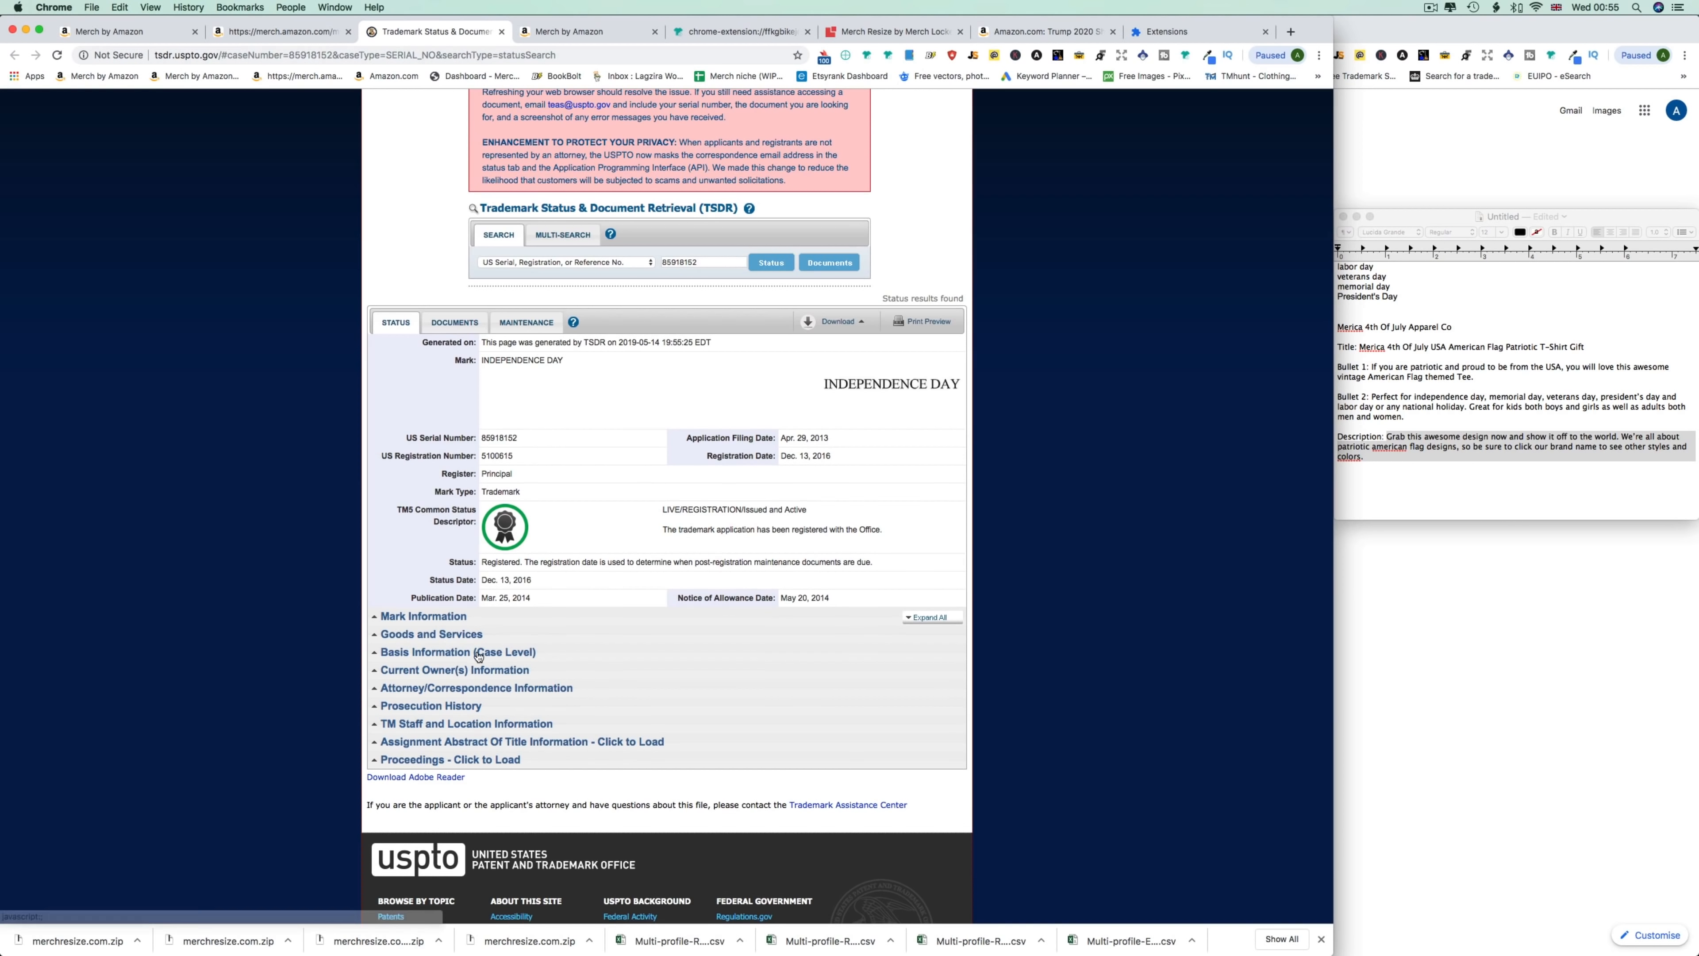
click(411, 622)
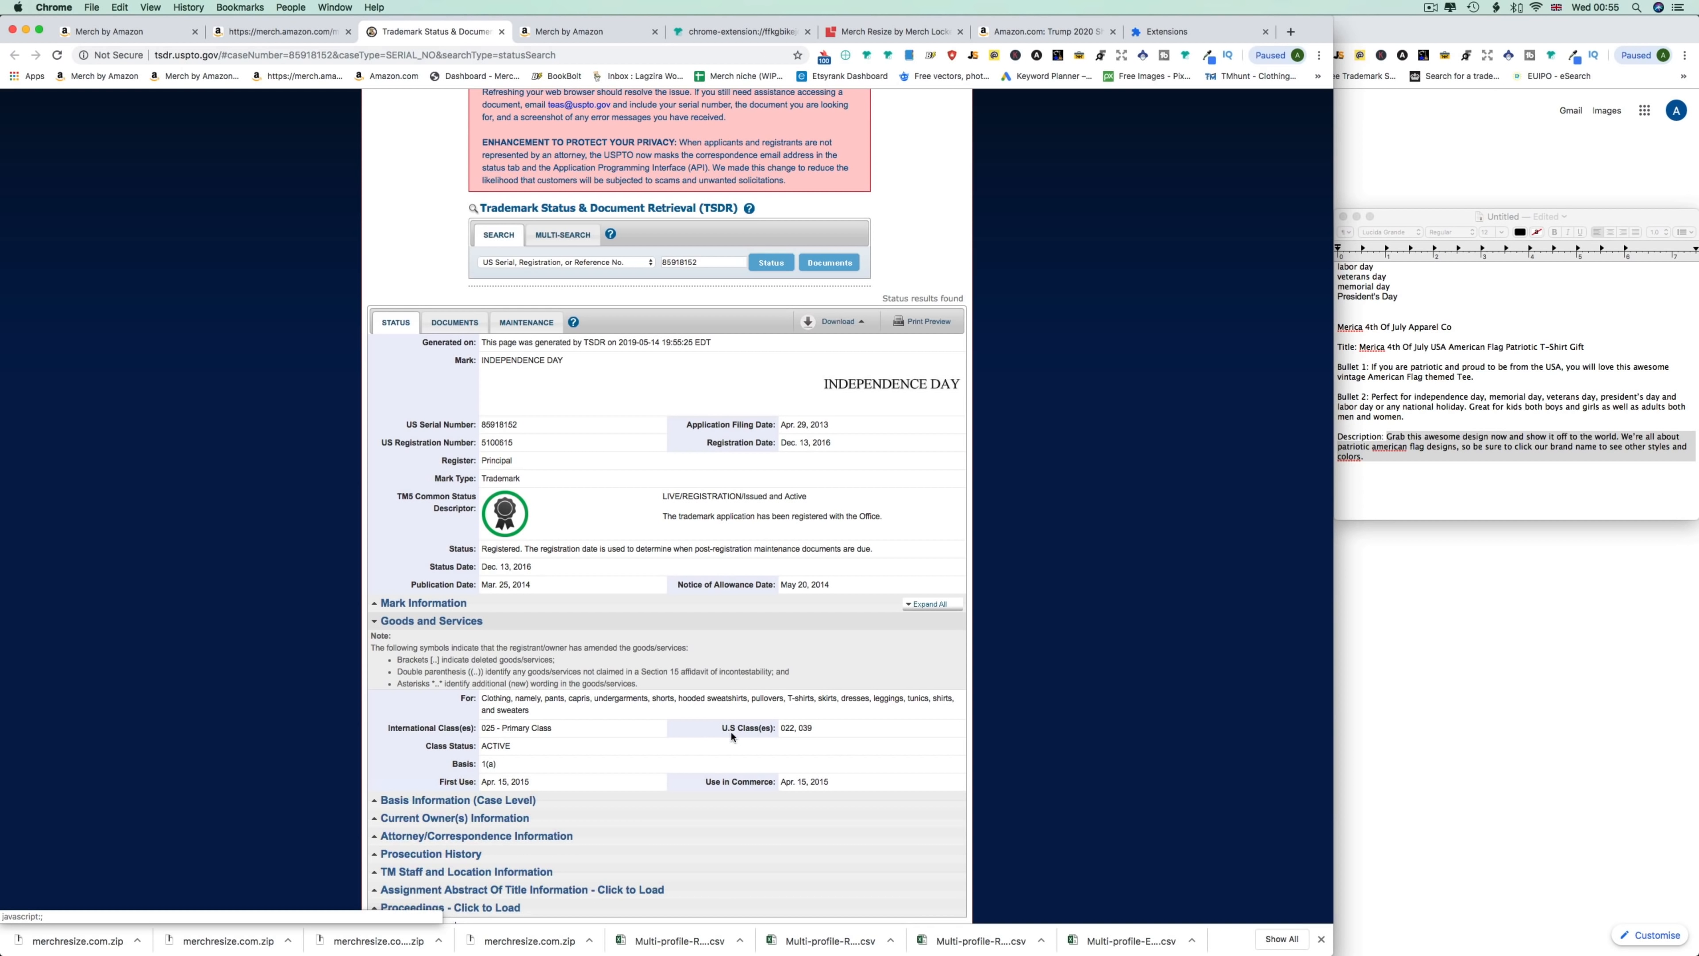
scroll(890, 635, up, 5)
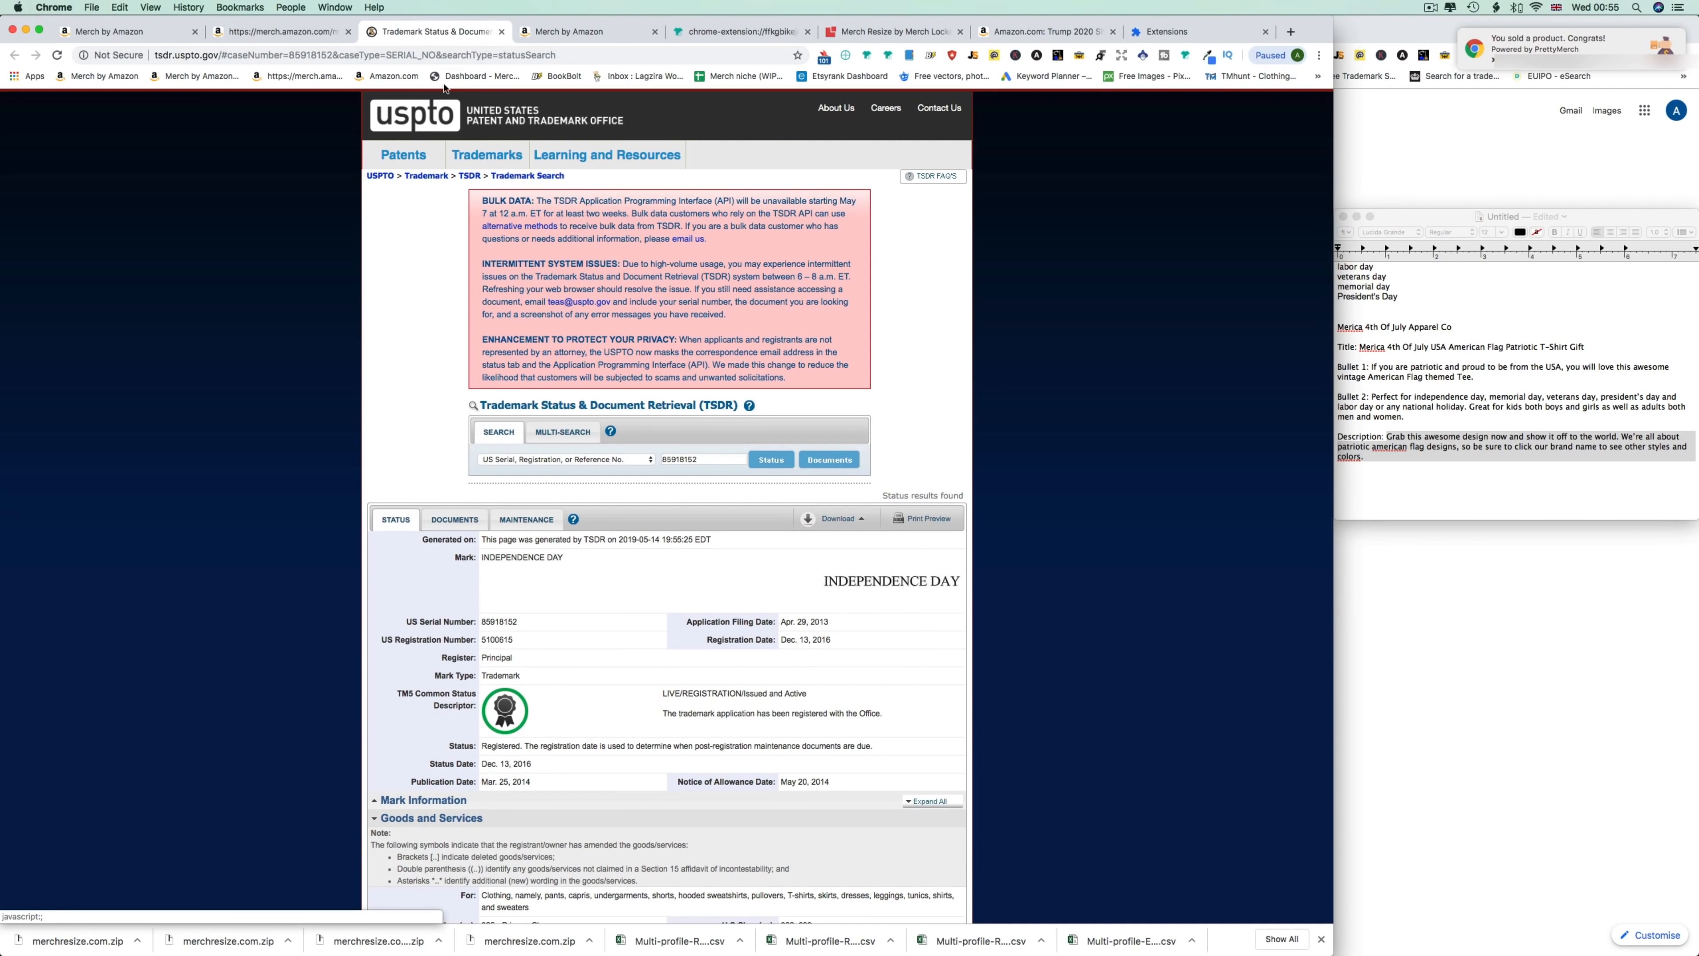
click(503, 32)
click(851, 132)
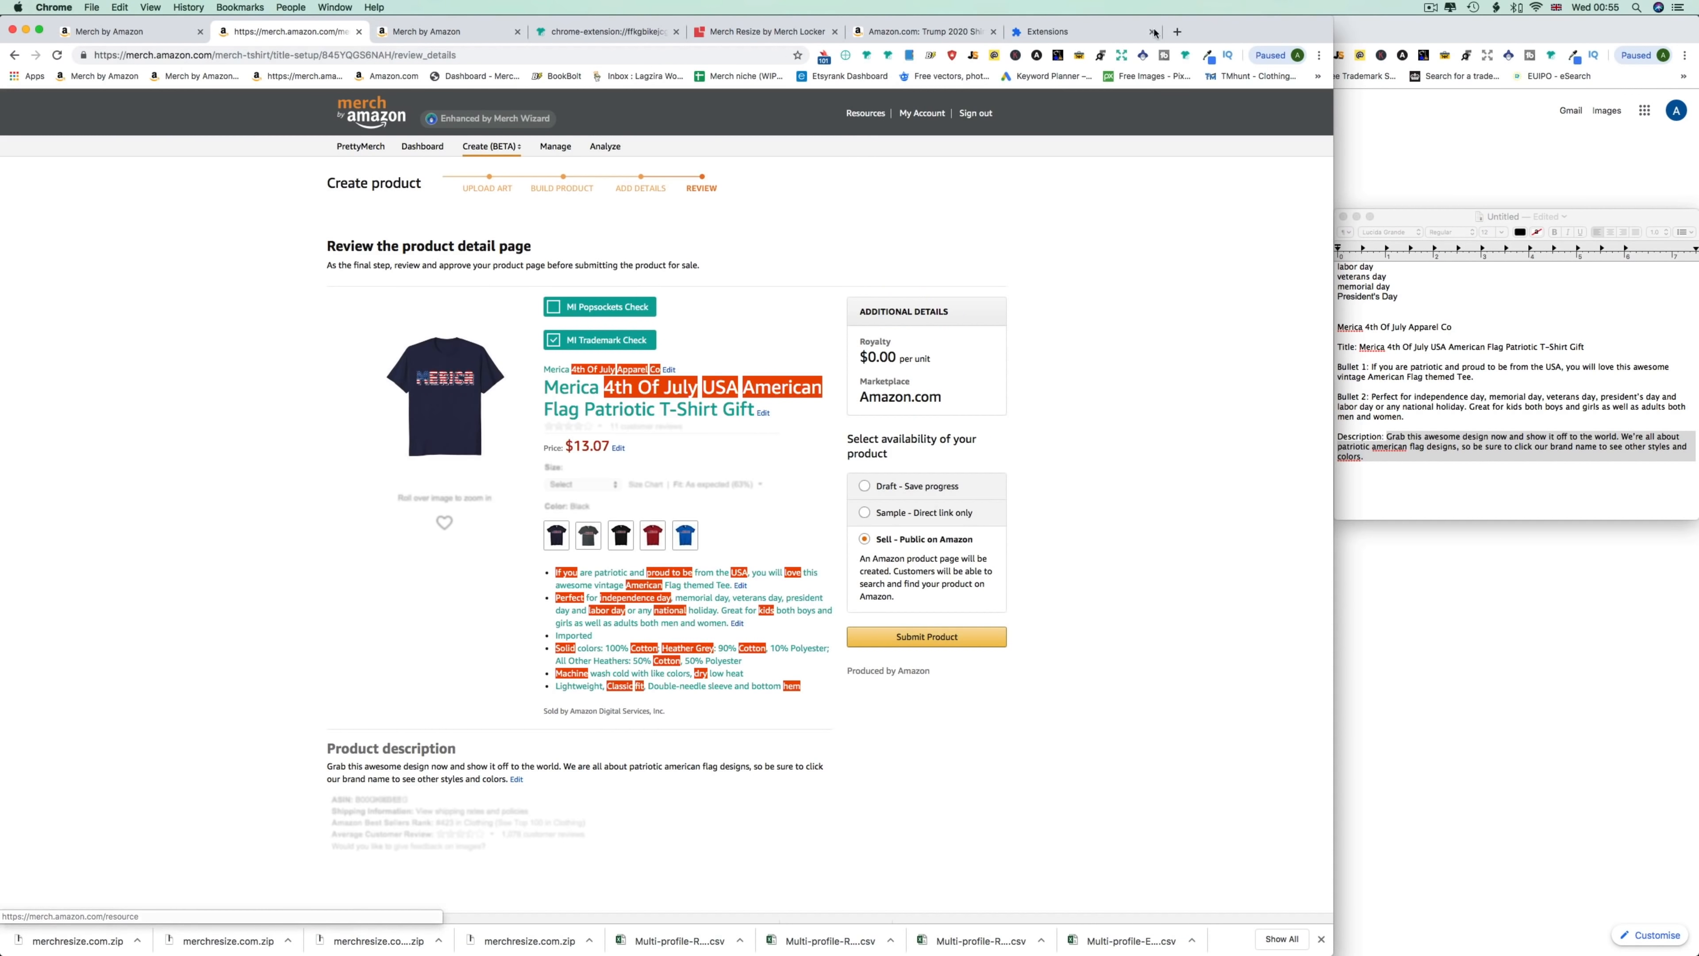
Search amazon.com in a new tab for "independence day shirt" and sort the results by Newest Arrivals.
click(1177, 31)
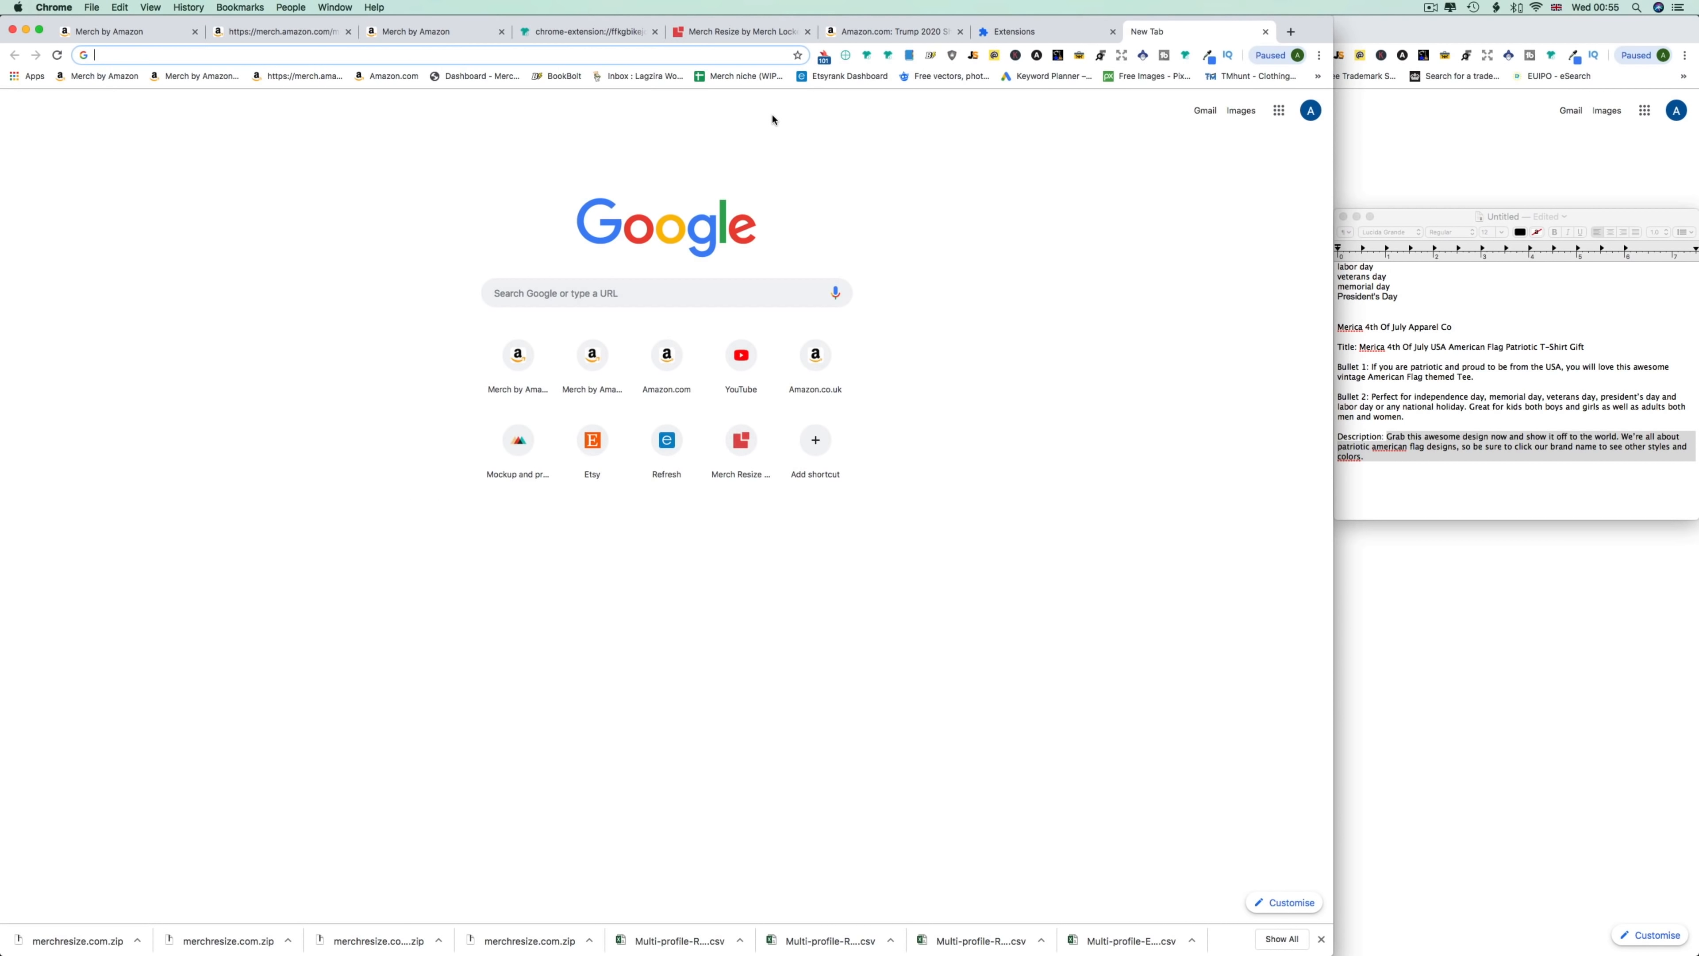
text(amazon.com)
key(Return)
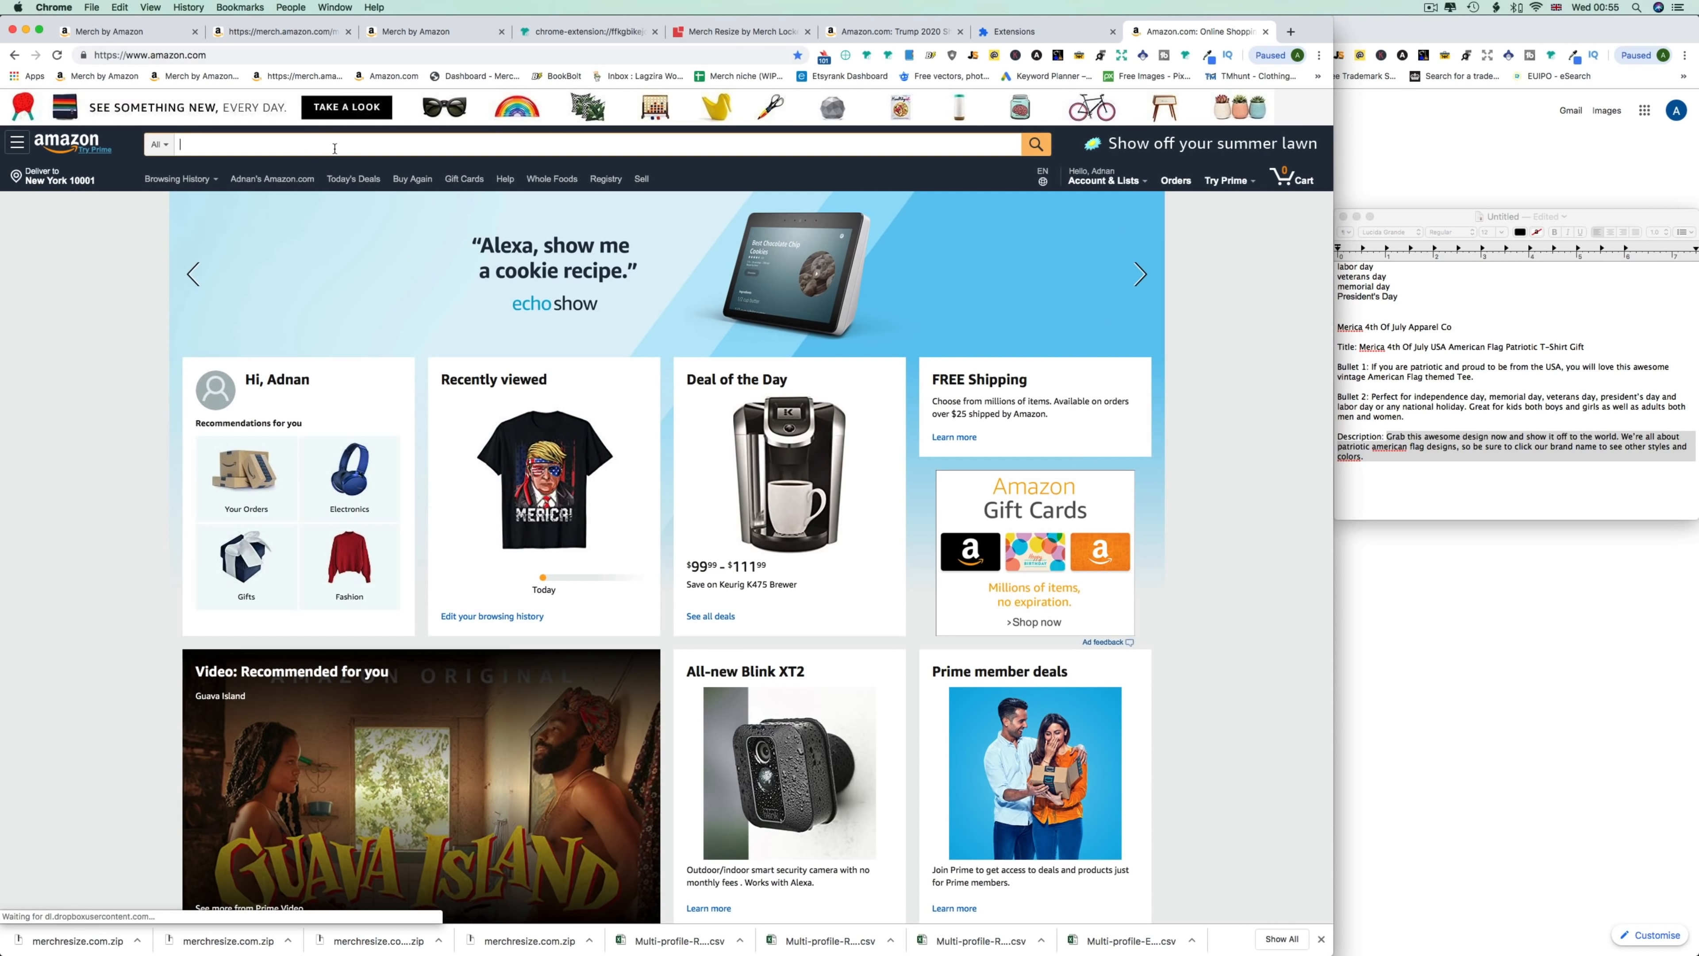
text(inde)
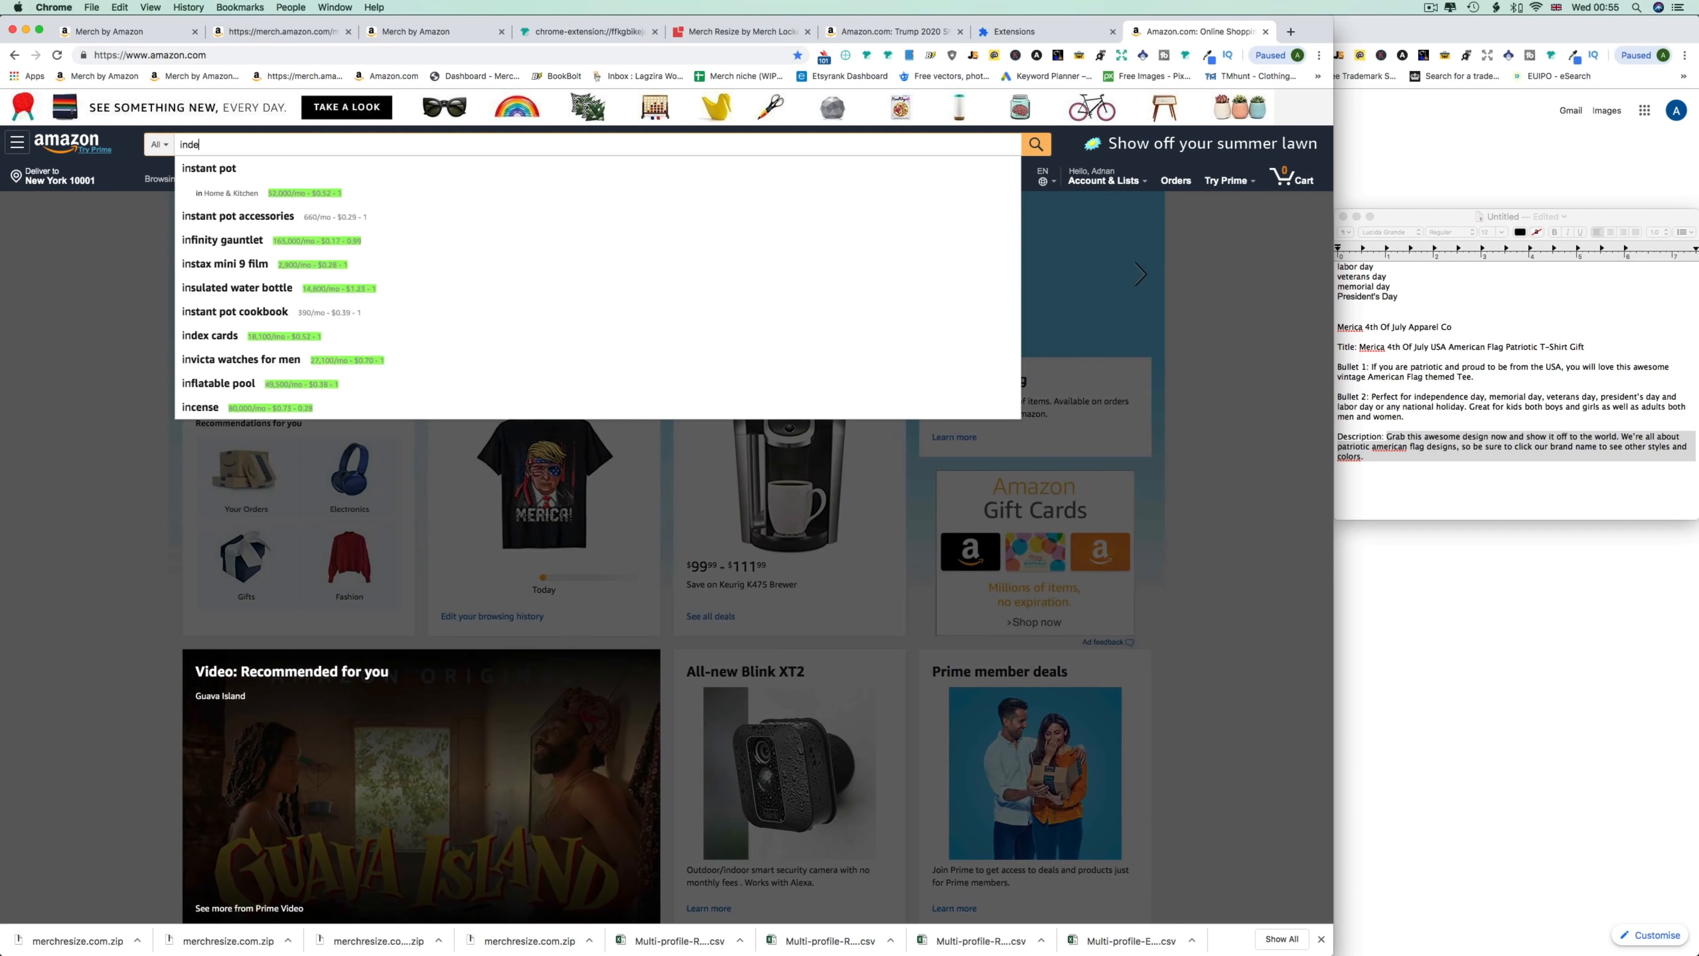
text(pendence day shi)
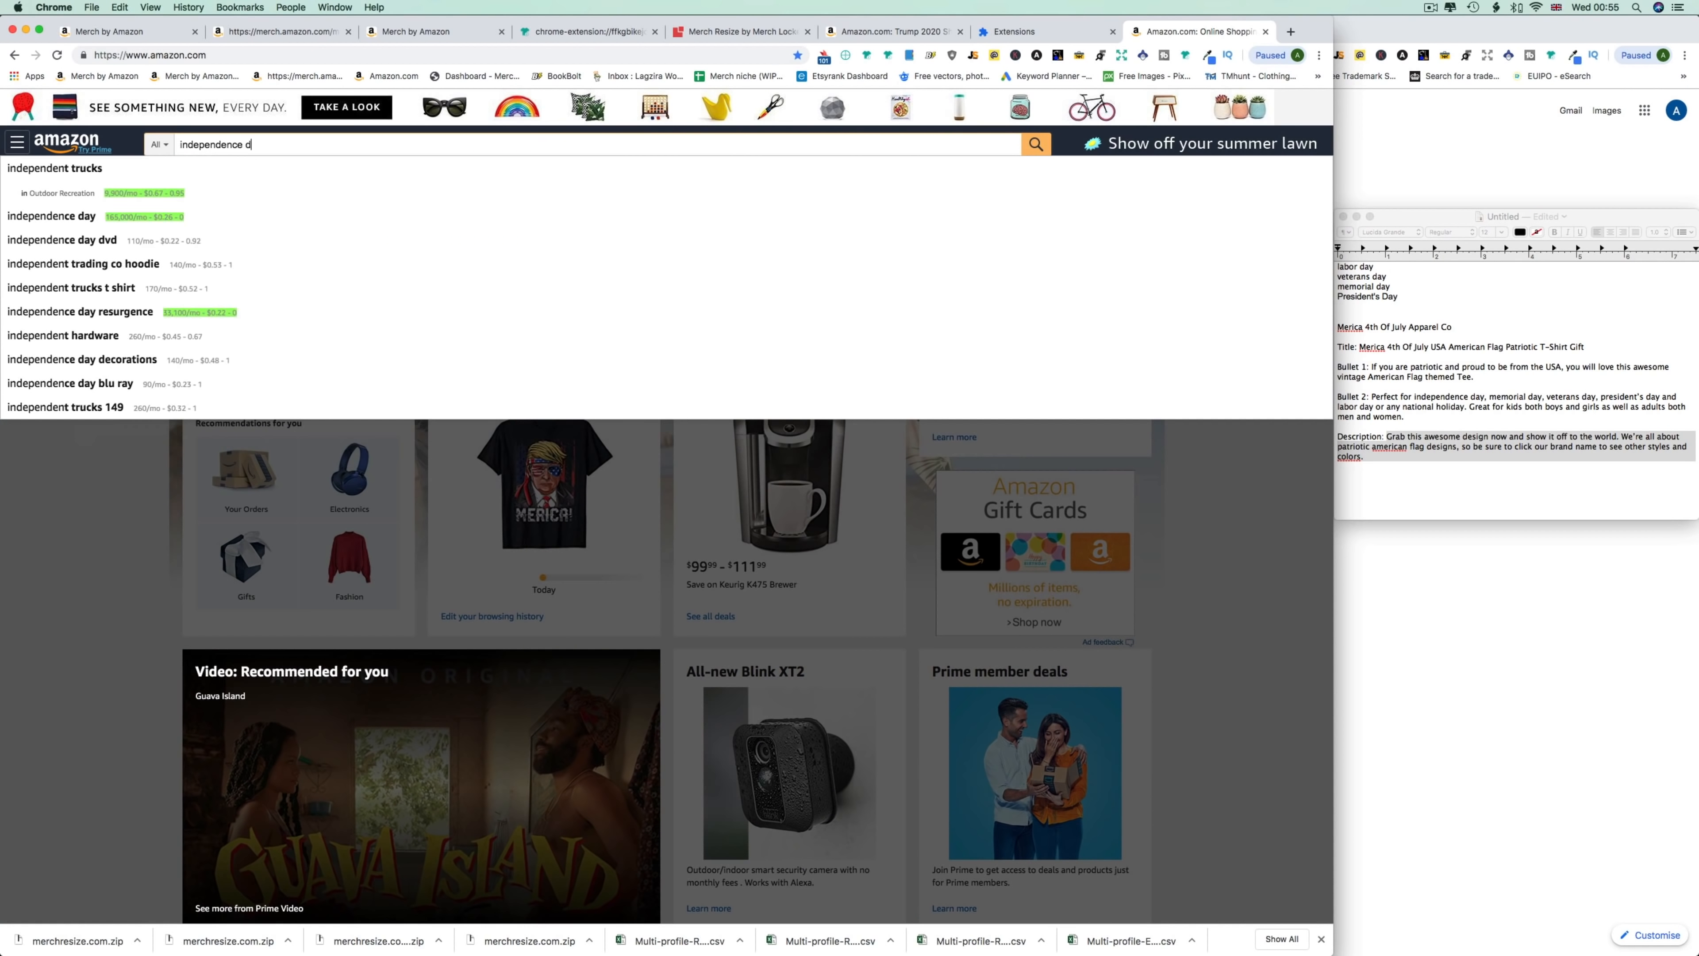
text(rt)
key(Return)
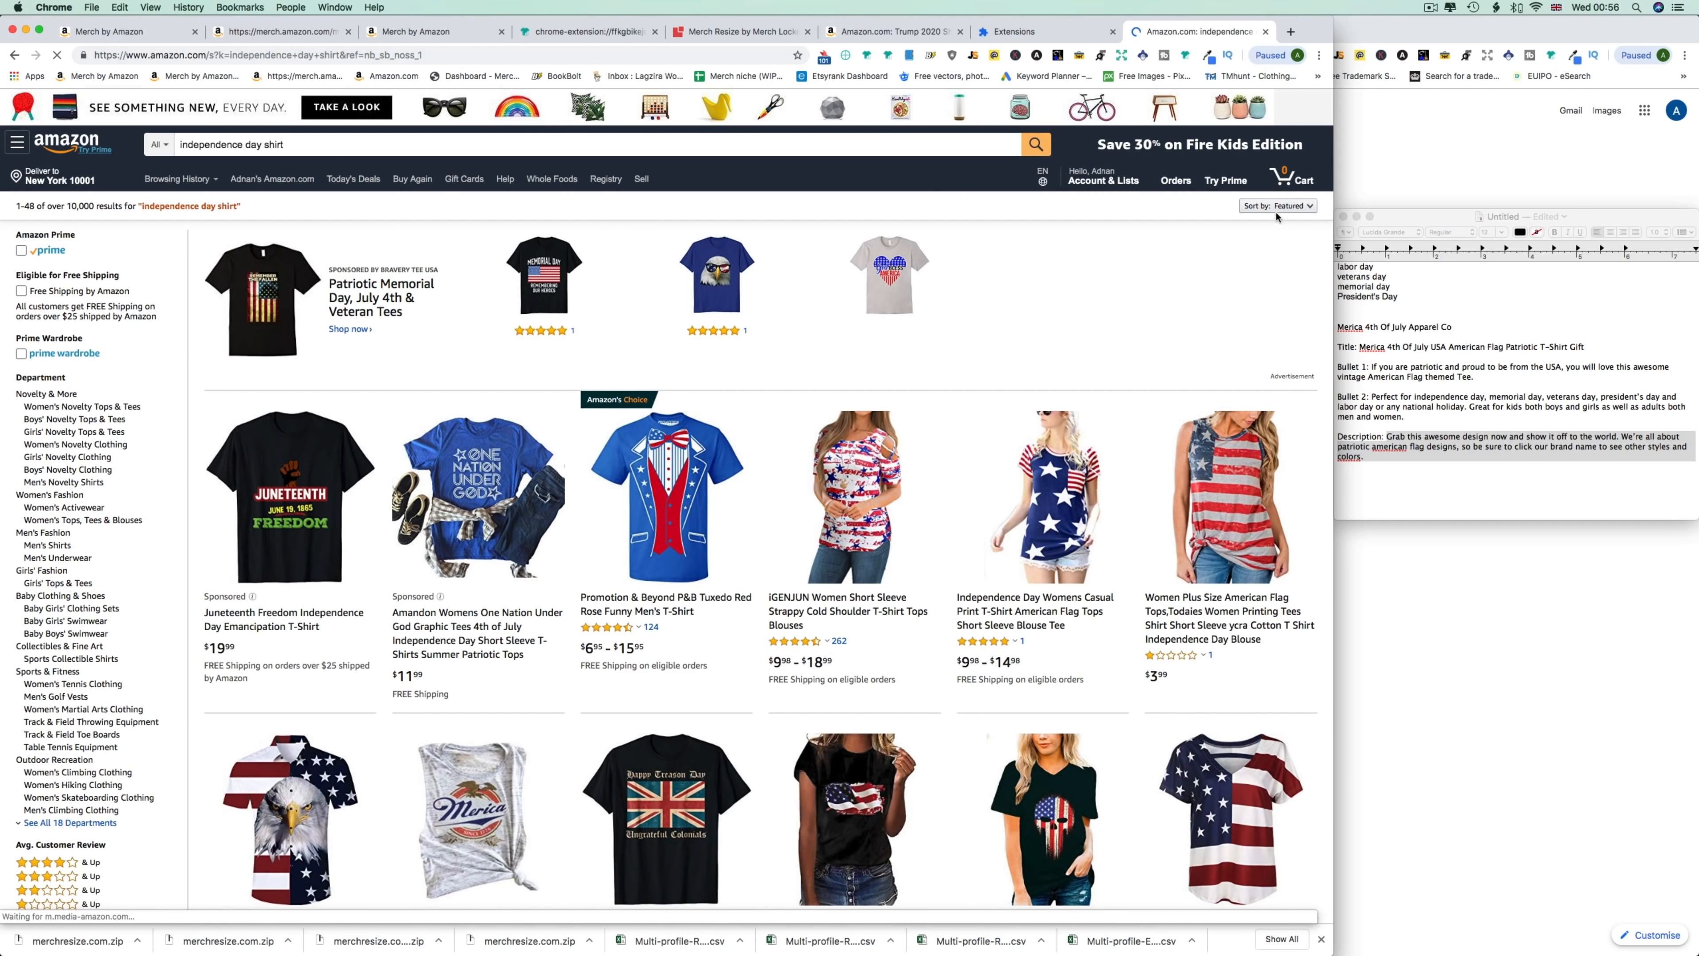
click(1277, 205)
click(1253, 275)
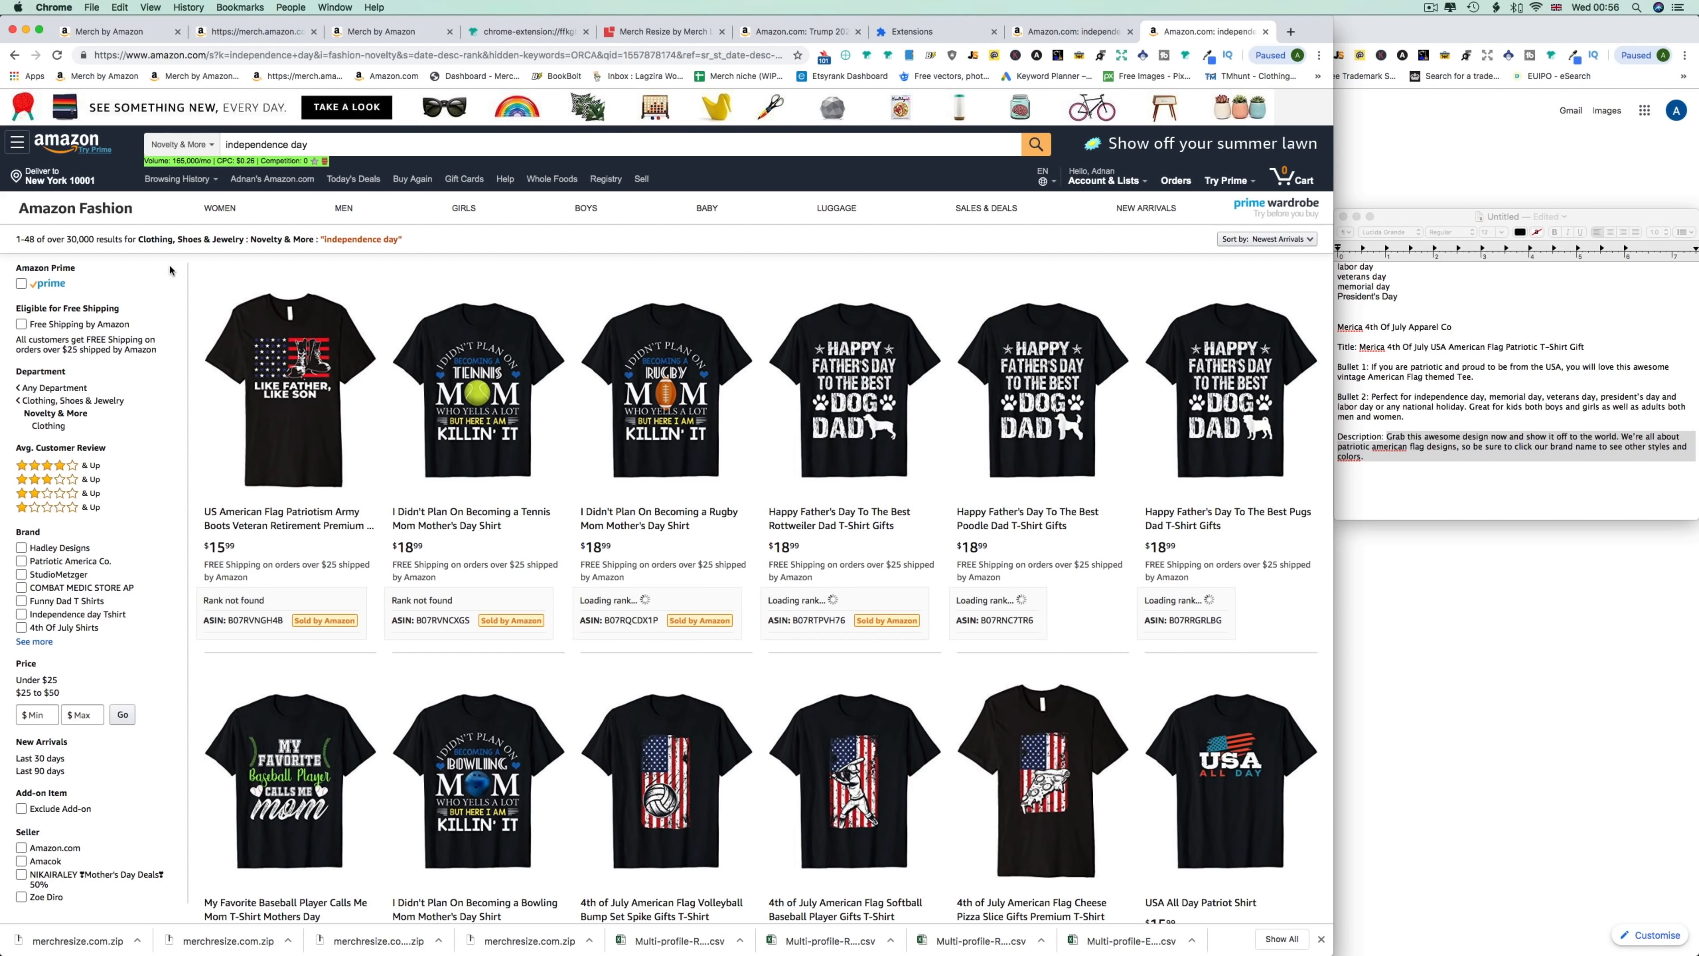
Check the "Like Father, Like Son" shirt listing's bullets for "independence day" and revisit the listing's trademark matches.
mouse_move(311, 391)
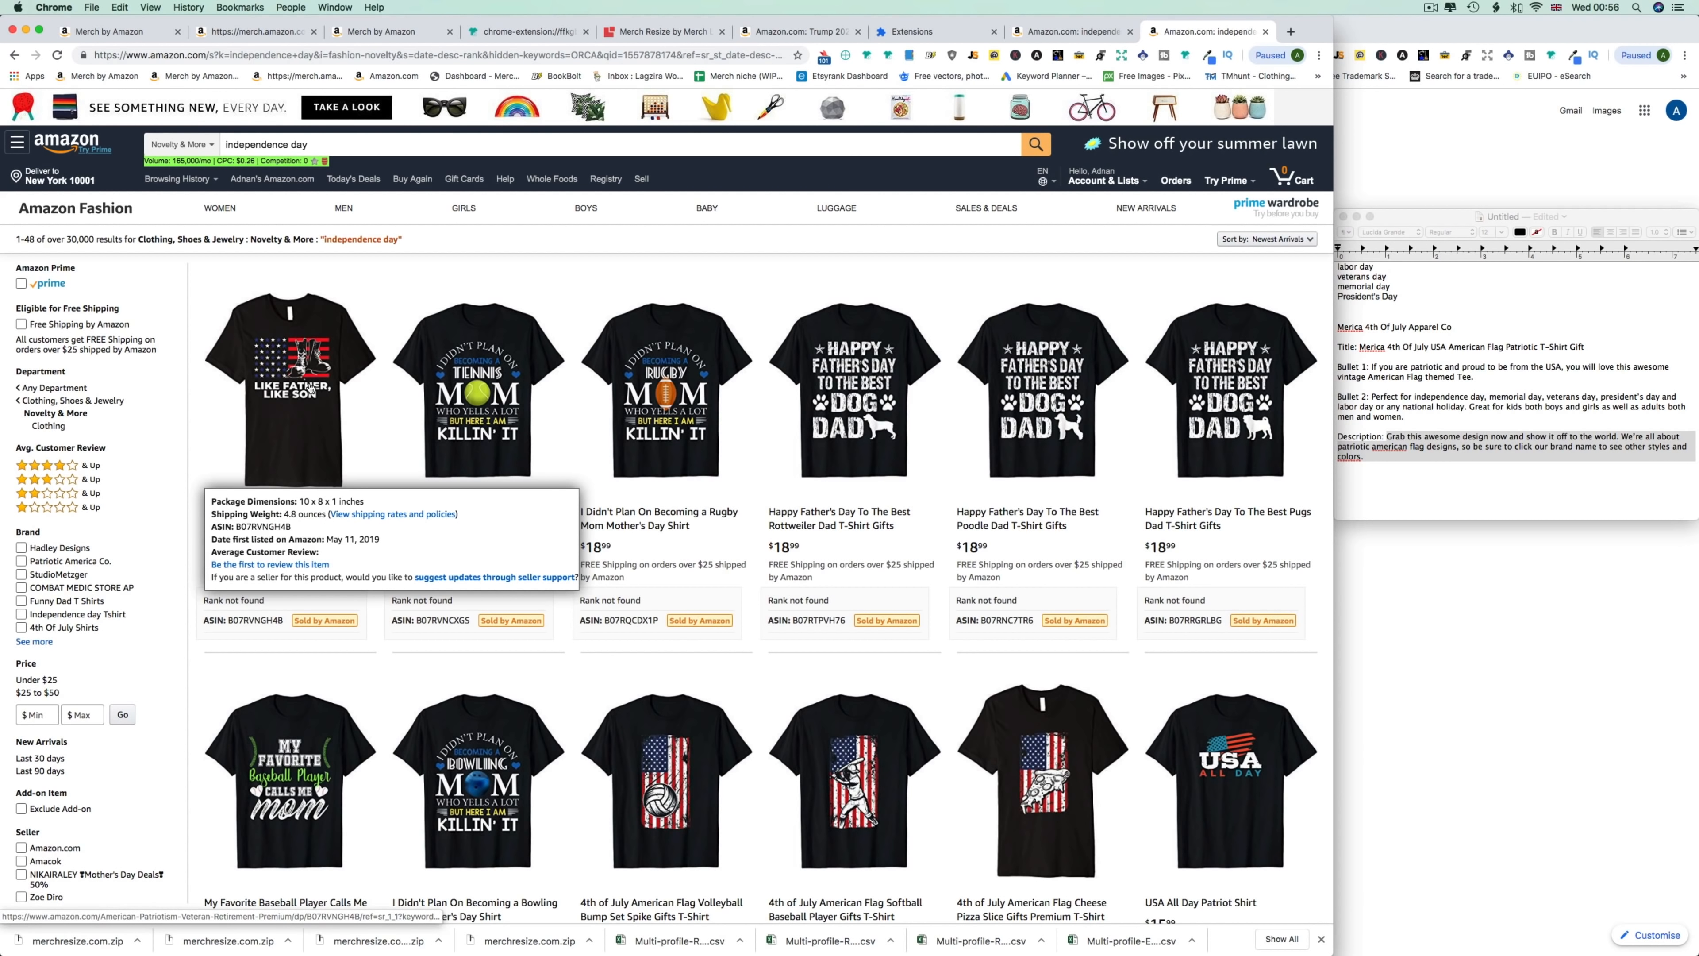
click(314, 382)
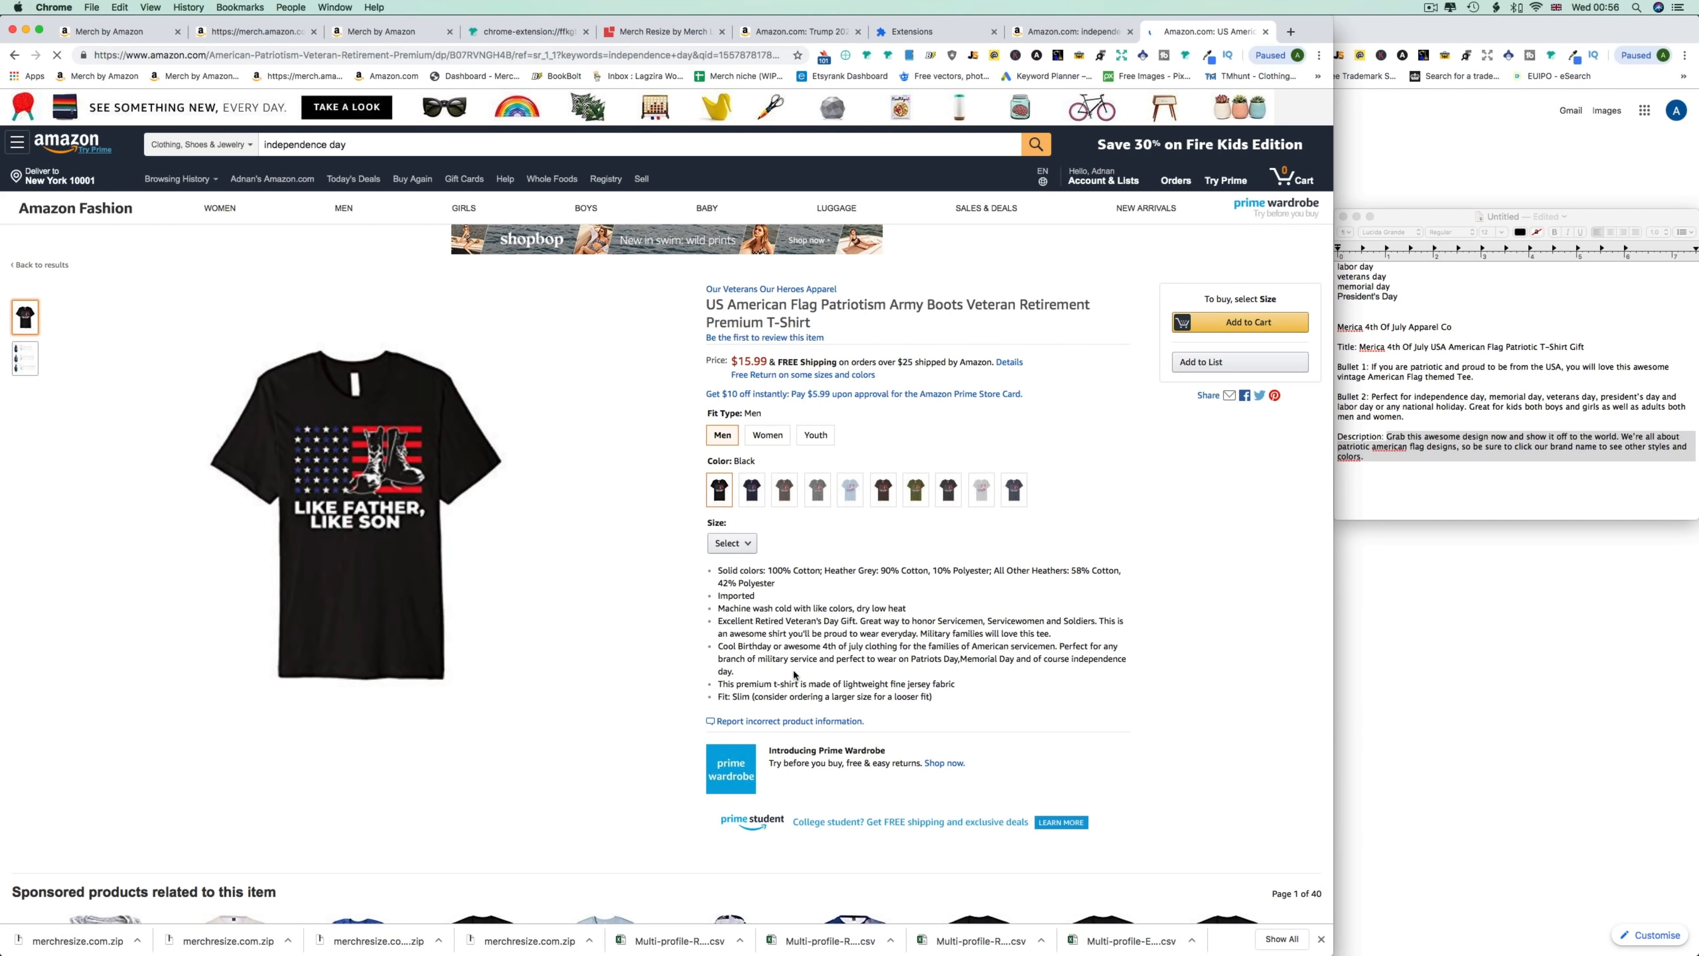
double_click(1083, 775)
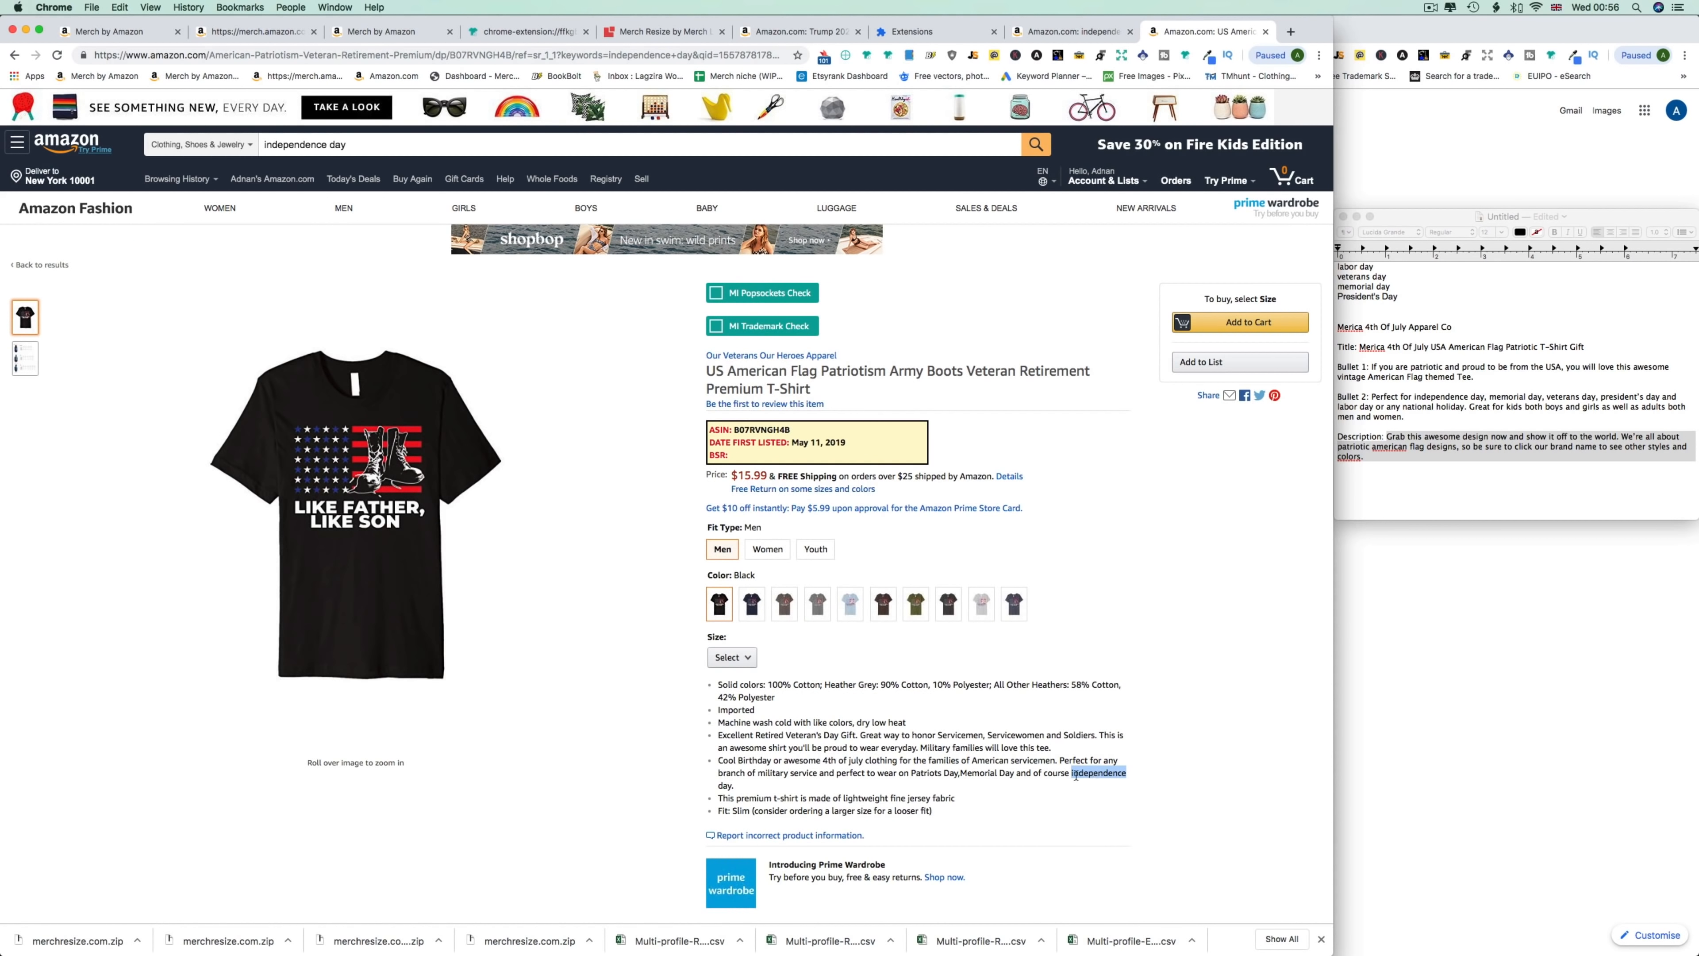
click(1071, 773)
click(1085, 31)
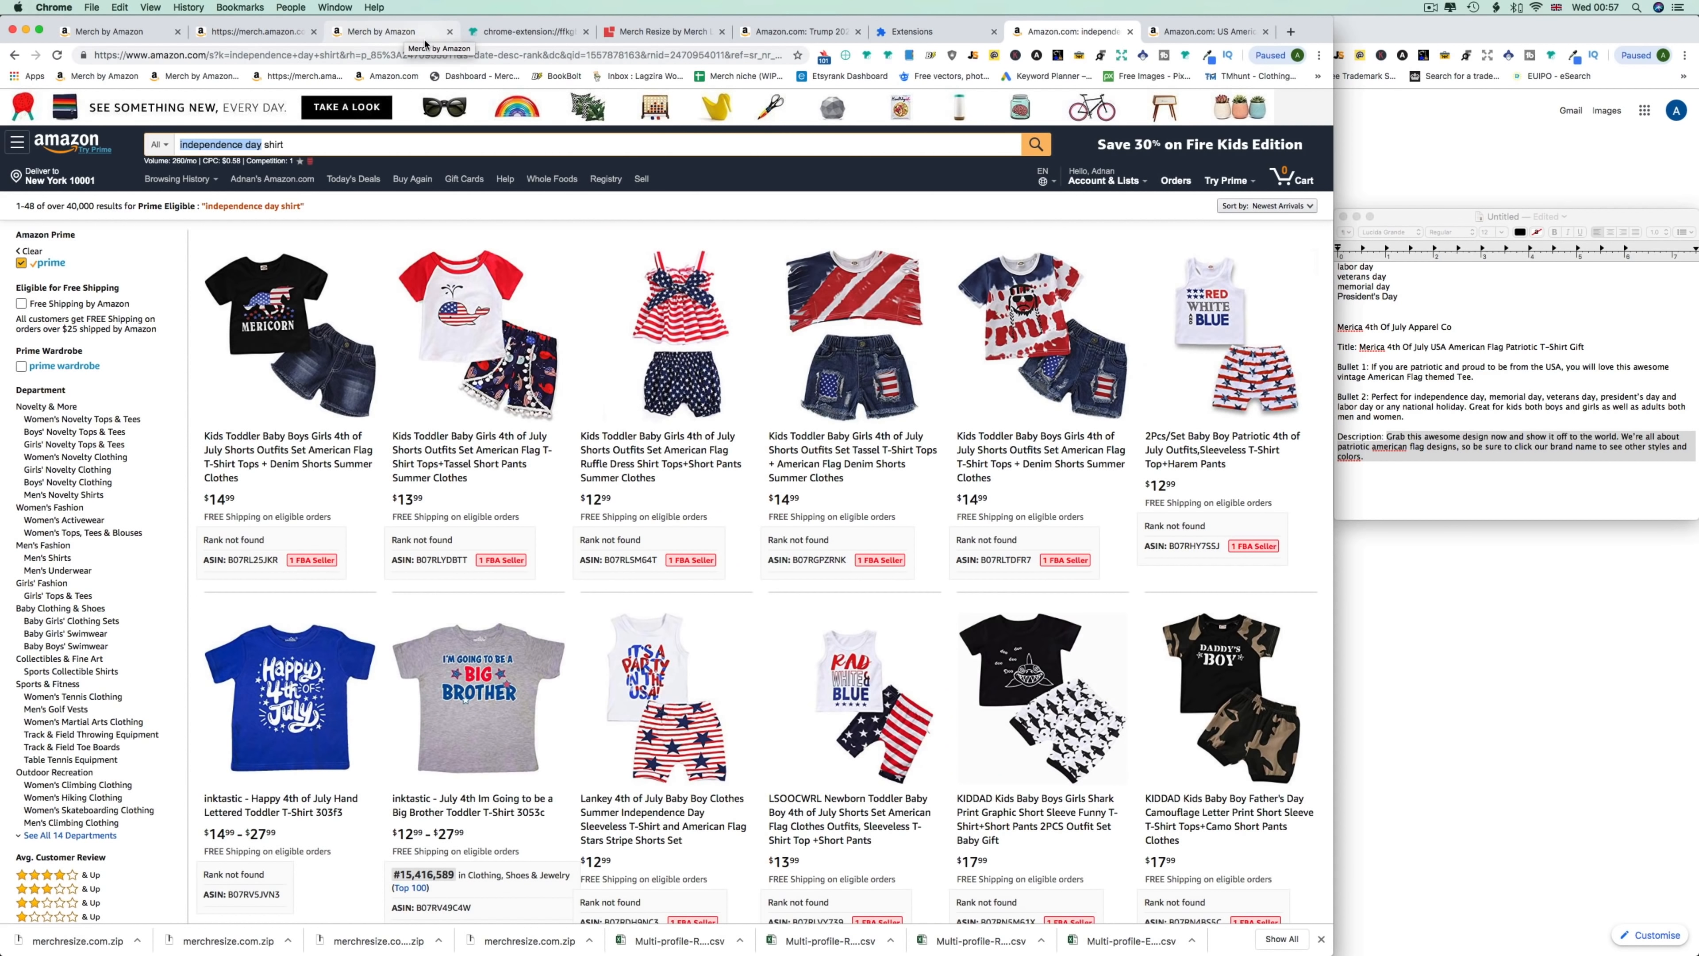
click(247, 33)
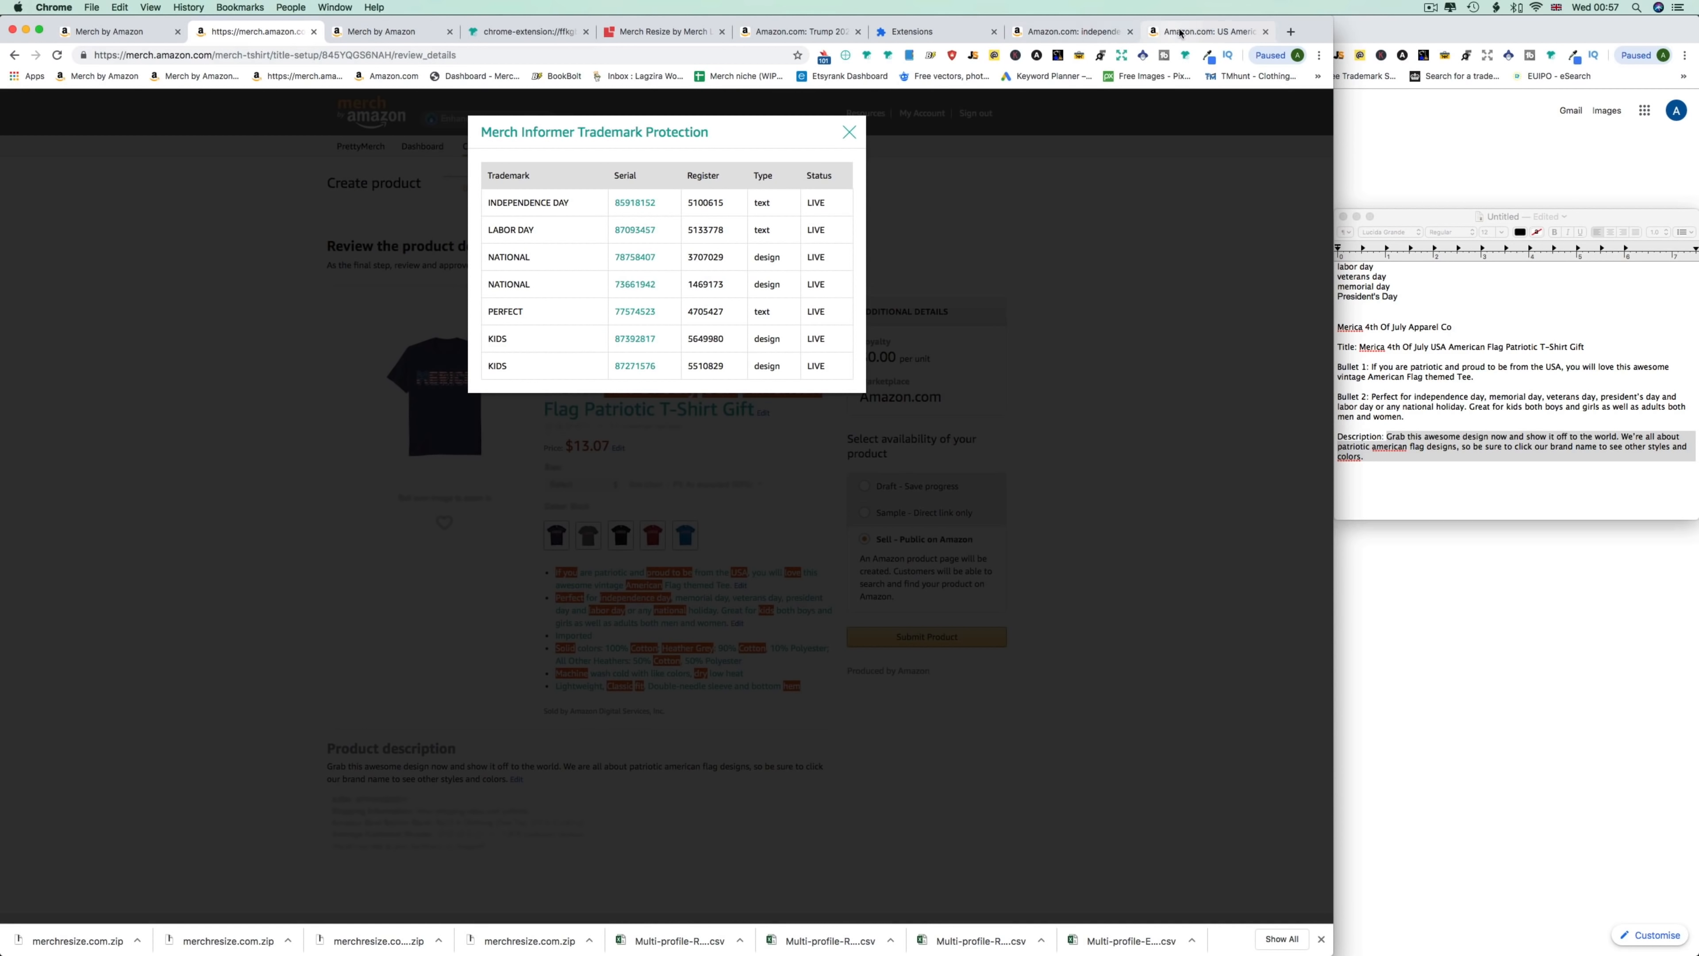
Enter "labor day" in the Amazon search and show all Merch shirts for that phrase with Merch Research.
click(1208, 32)
double_click(301, 145)
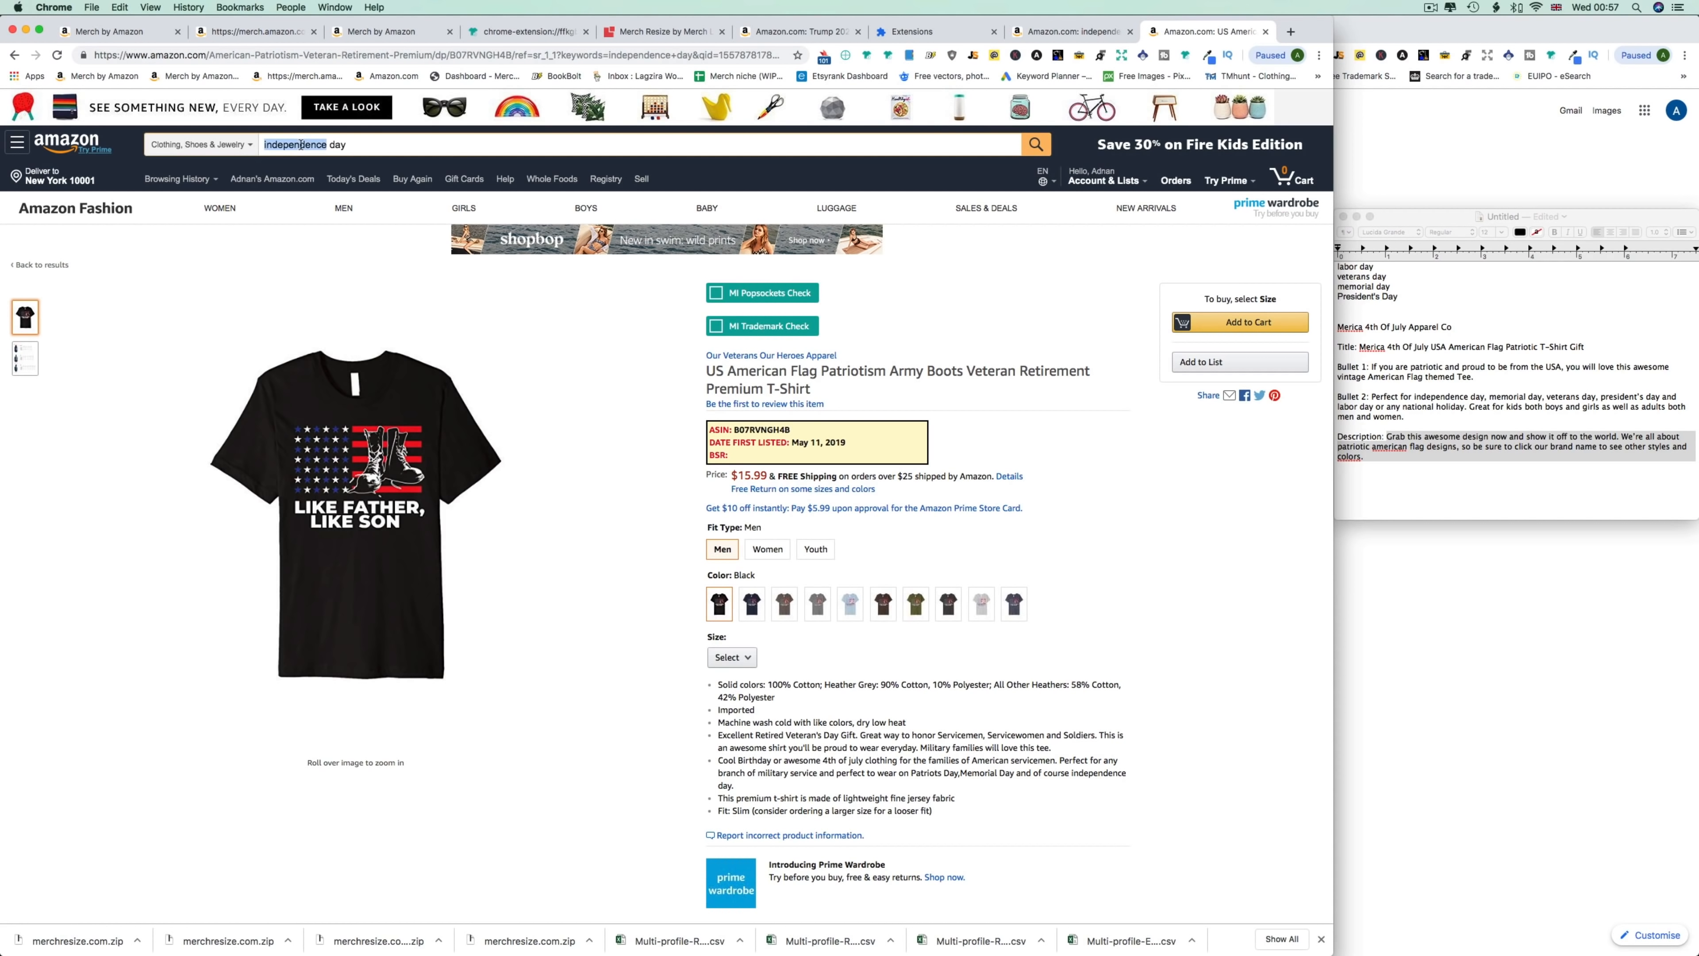
text(labor)
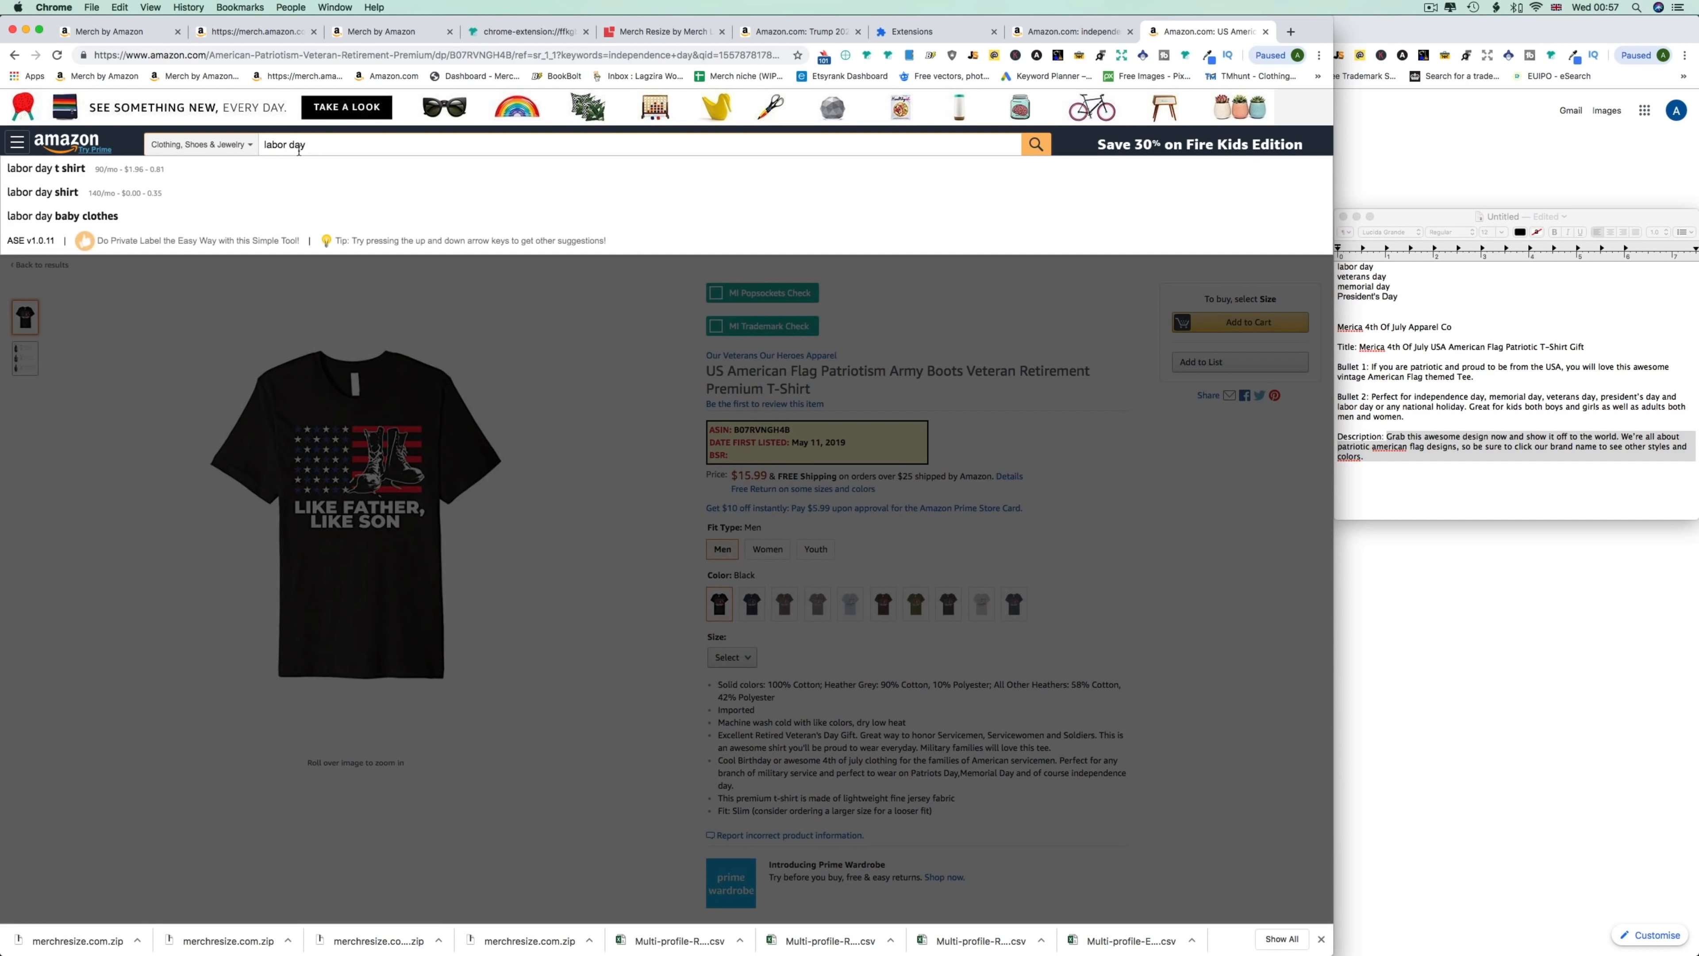
drag(310, 144, 263, 143)
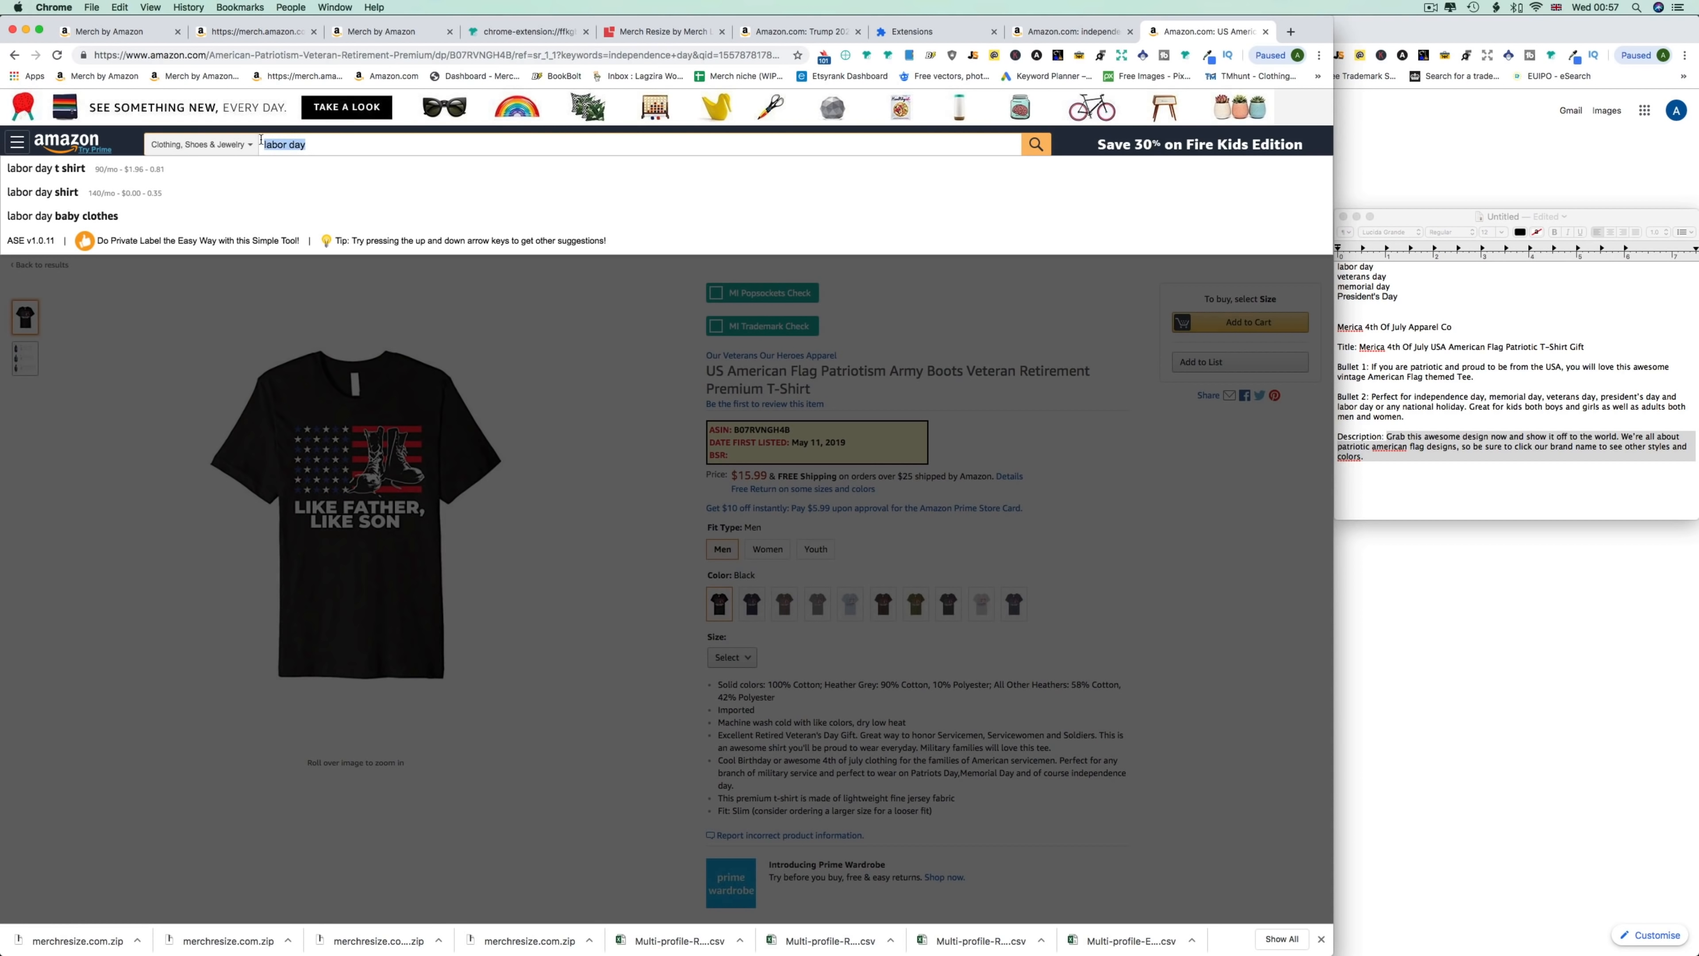
right_click(273, 143)
mouse_move(415, 388)
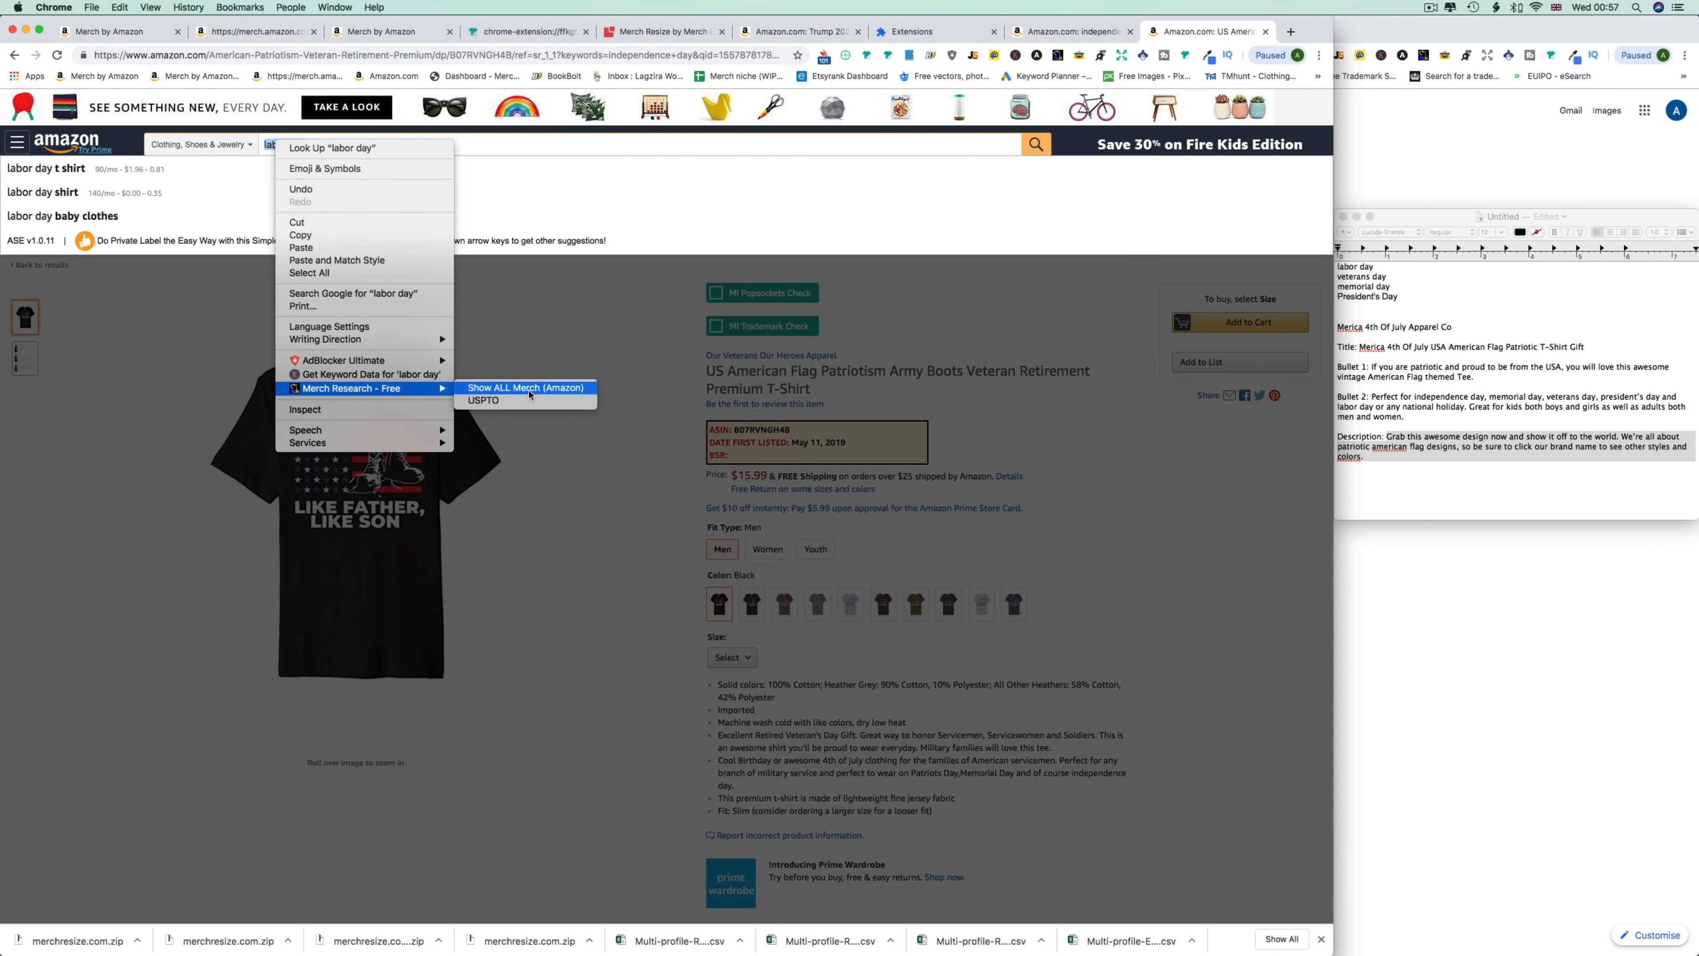
click(529, 389)
click(1213, 33)
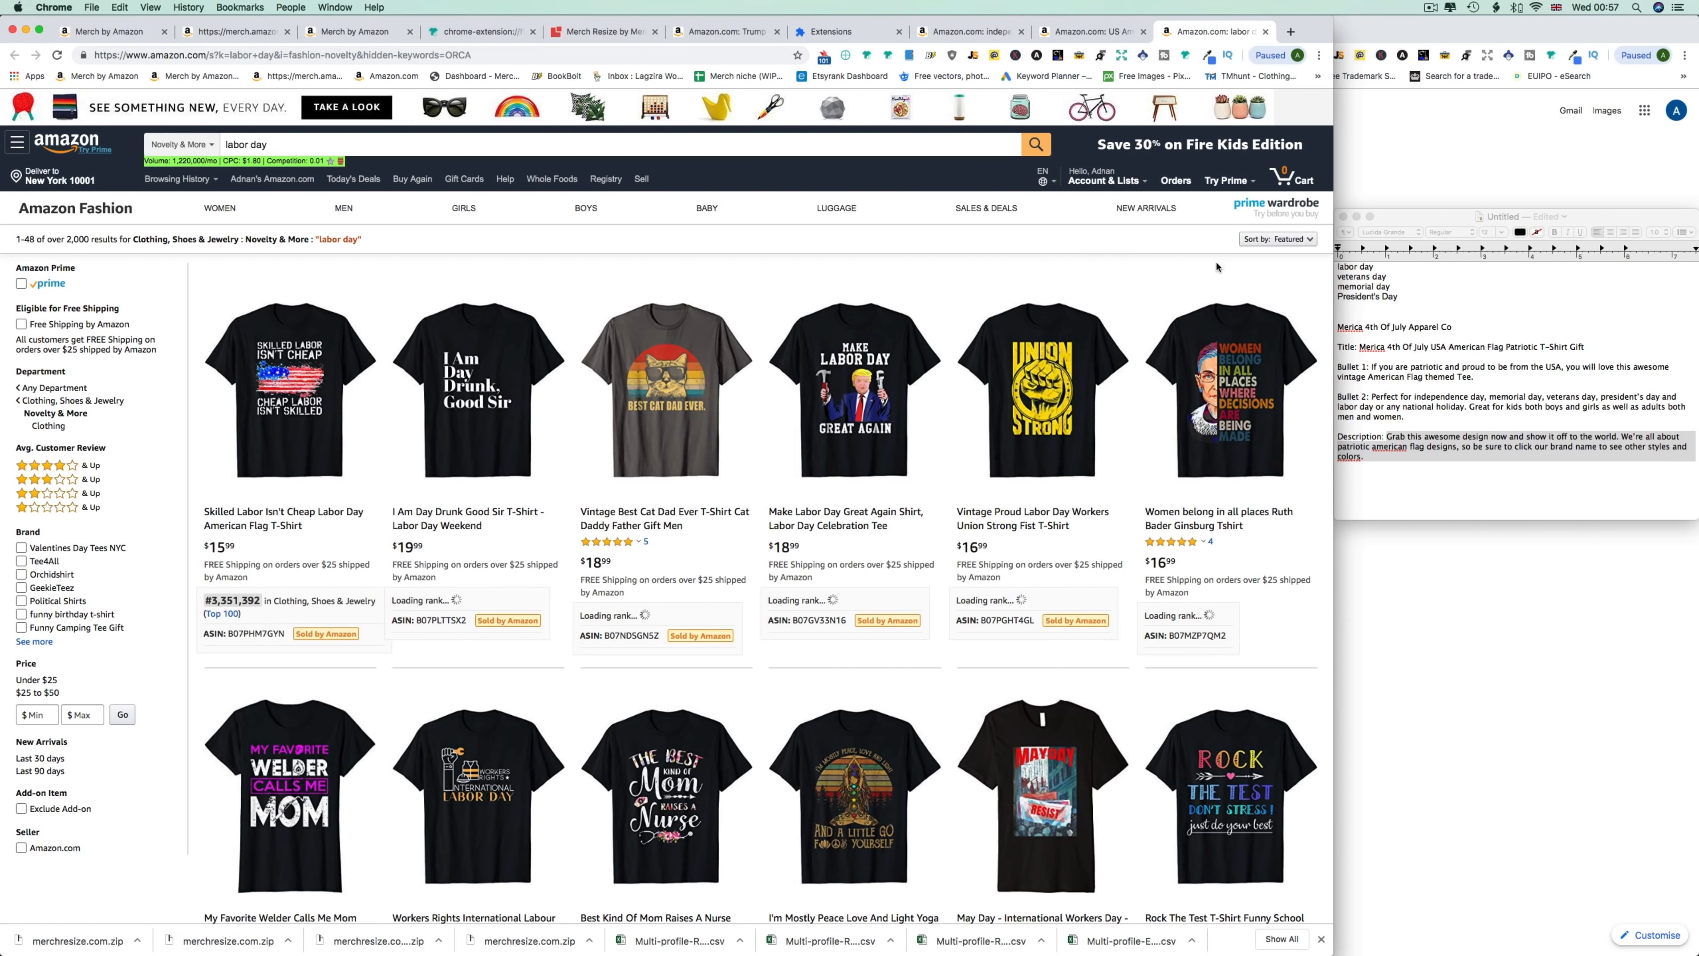
Sort the "labor day" results by Newest Arrivals and examine the holiday wording in the flag volleyball shirt's bullets.
click(1272, 239)
click(1254, 316)
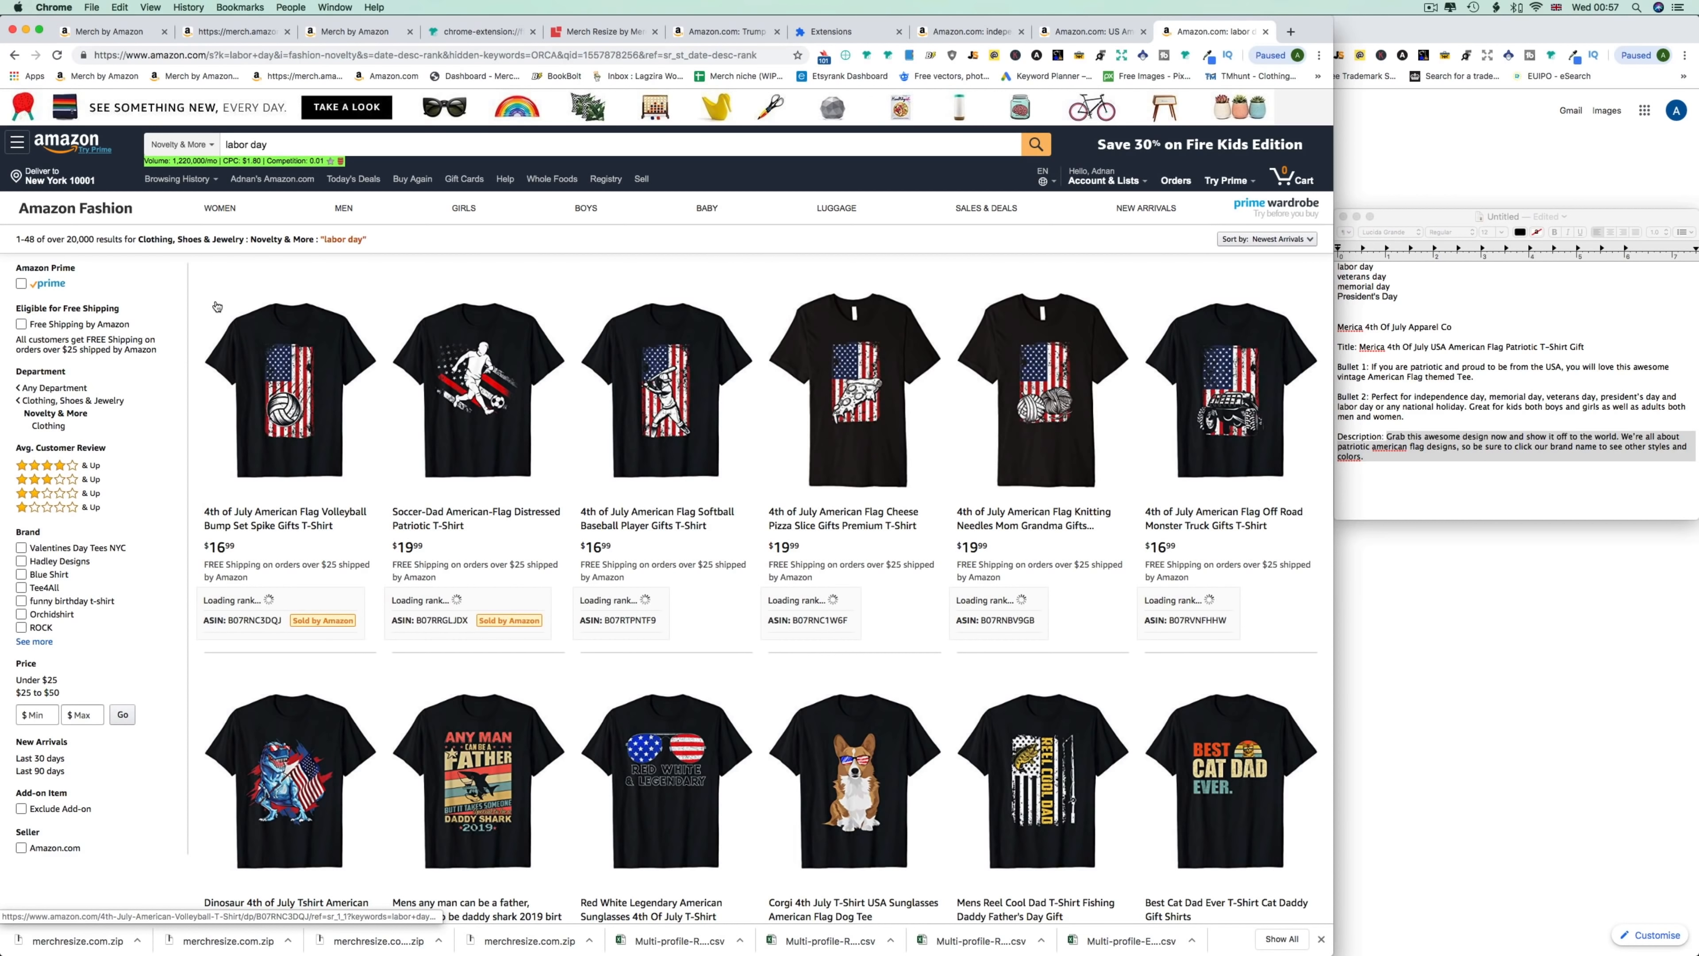
mouse_move(276, 391)
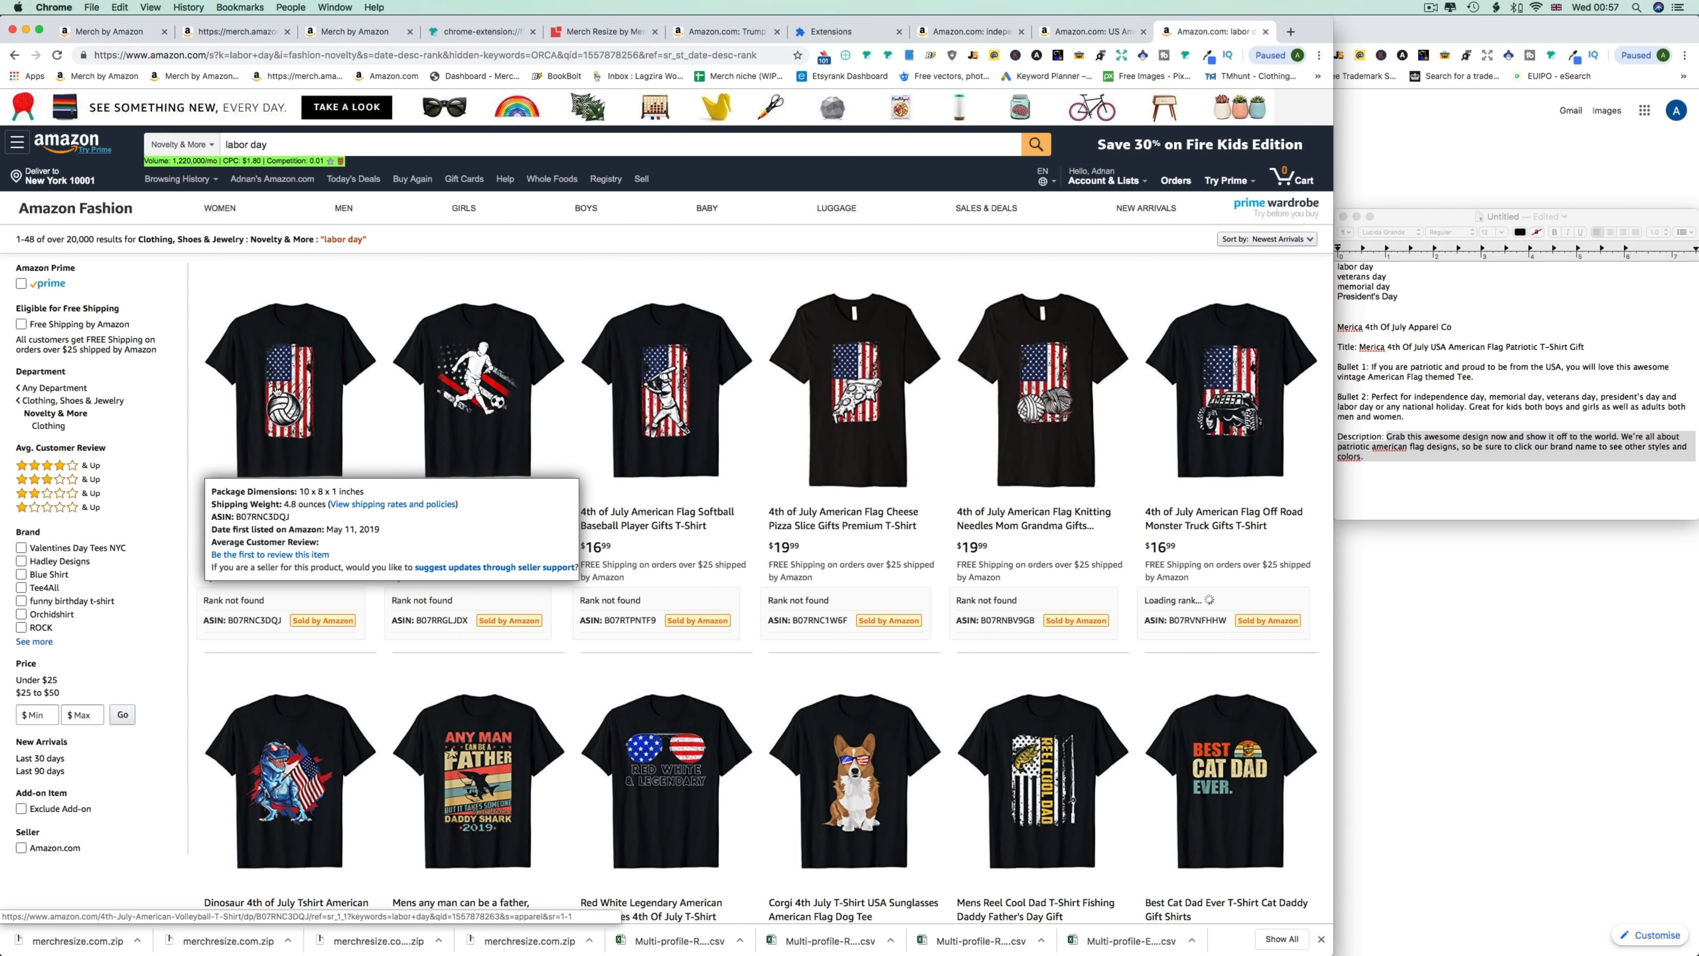
click(276, 391)
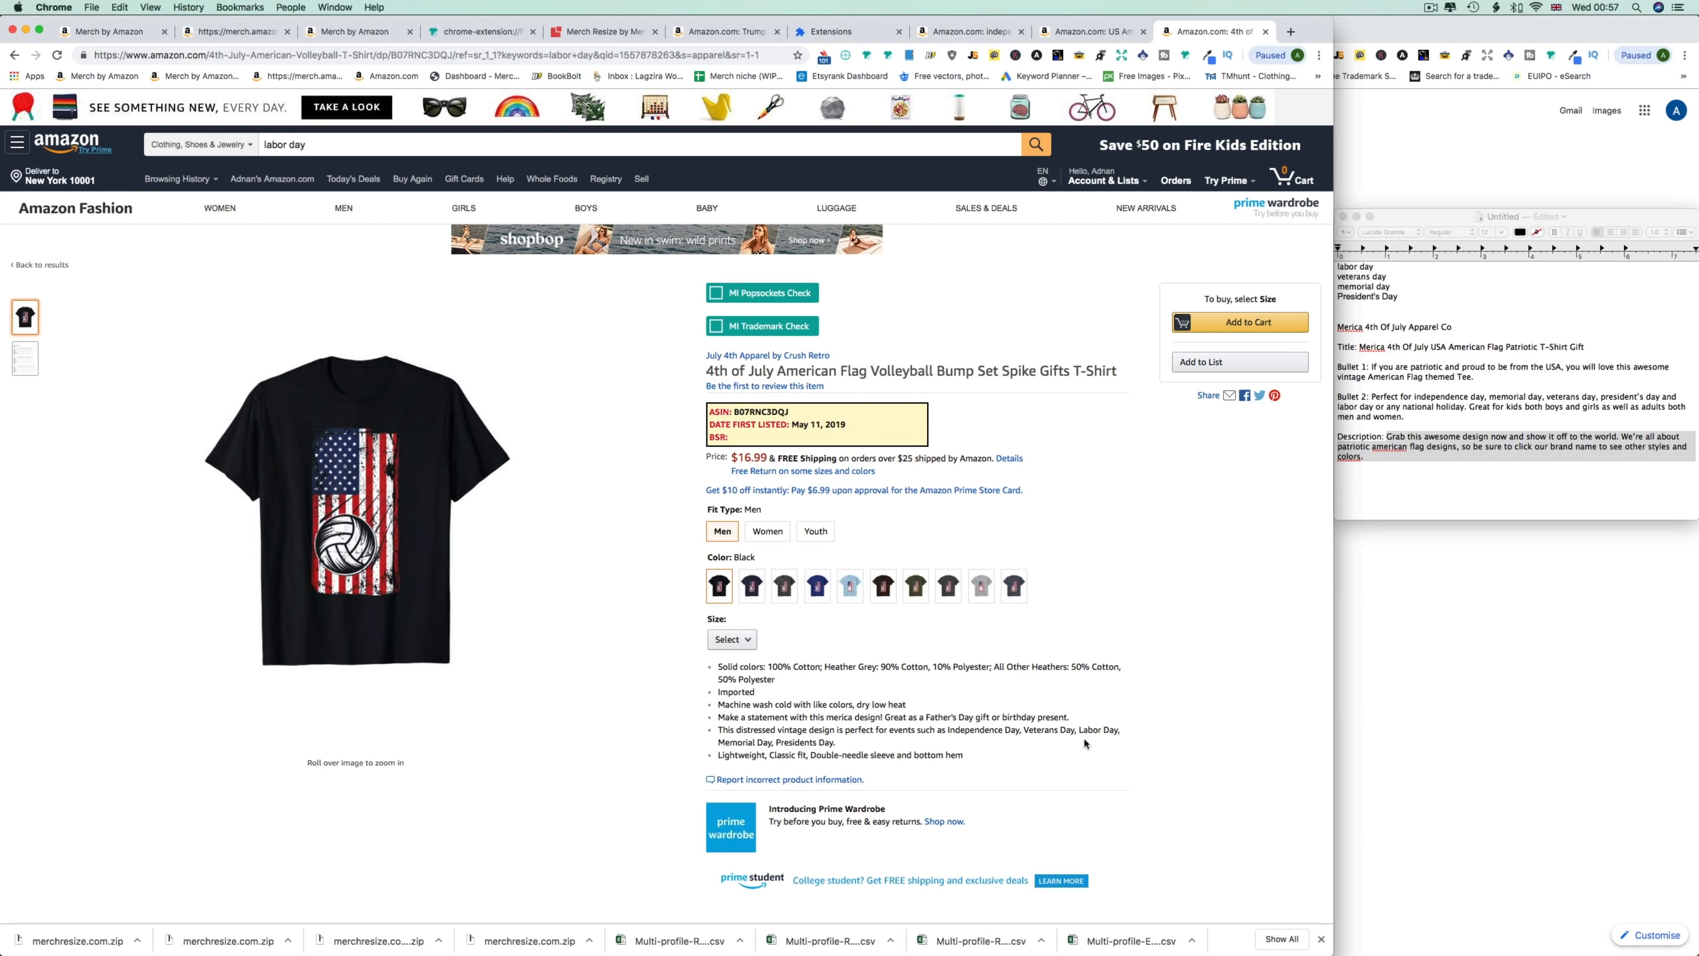
drag(999, 731, 968, 732)
drag(845, 743, 739, 720)
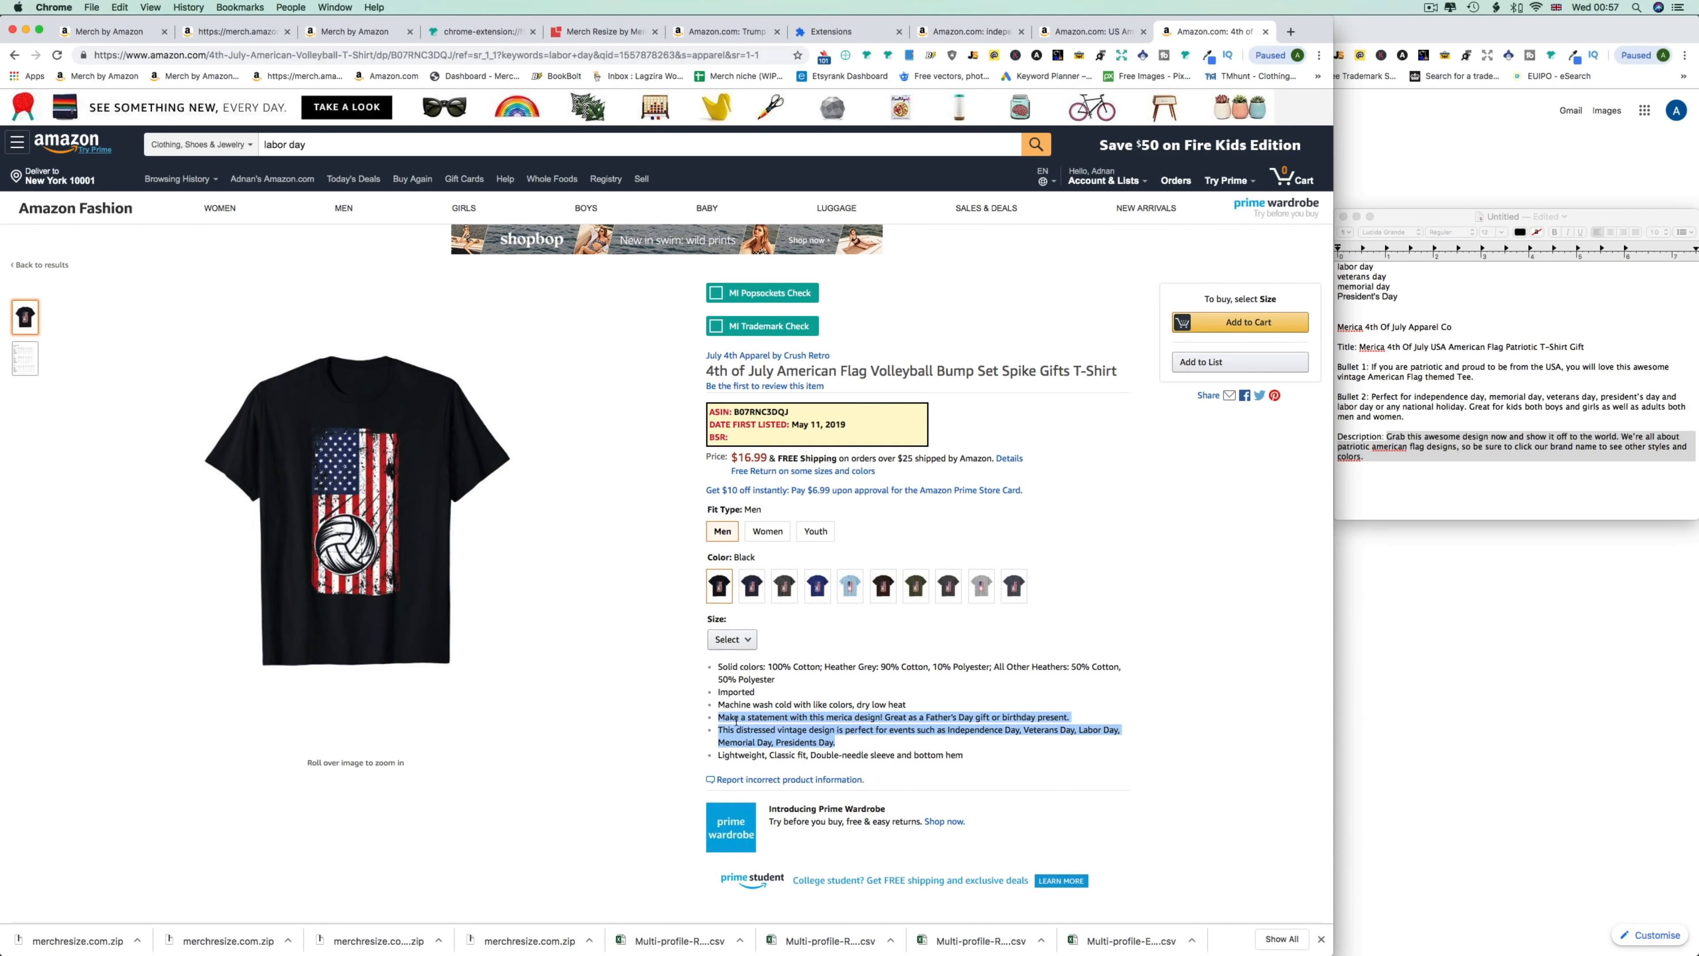
click(1265, 32)
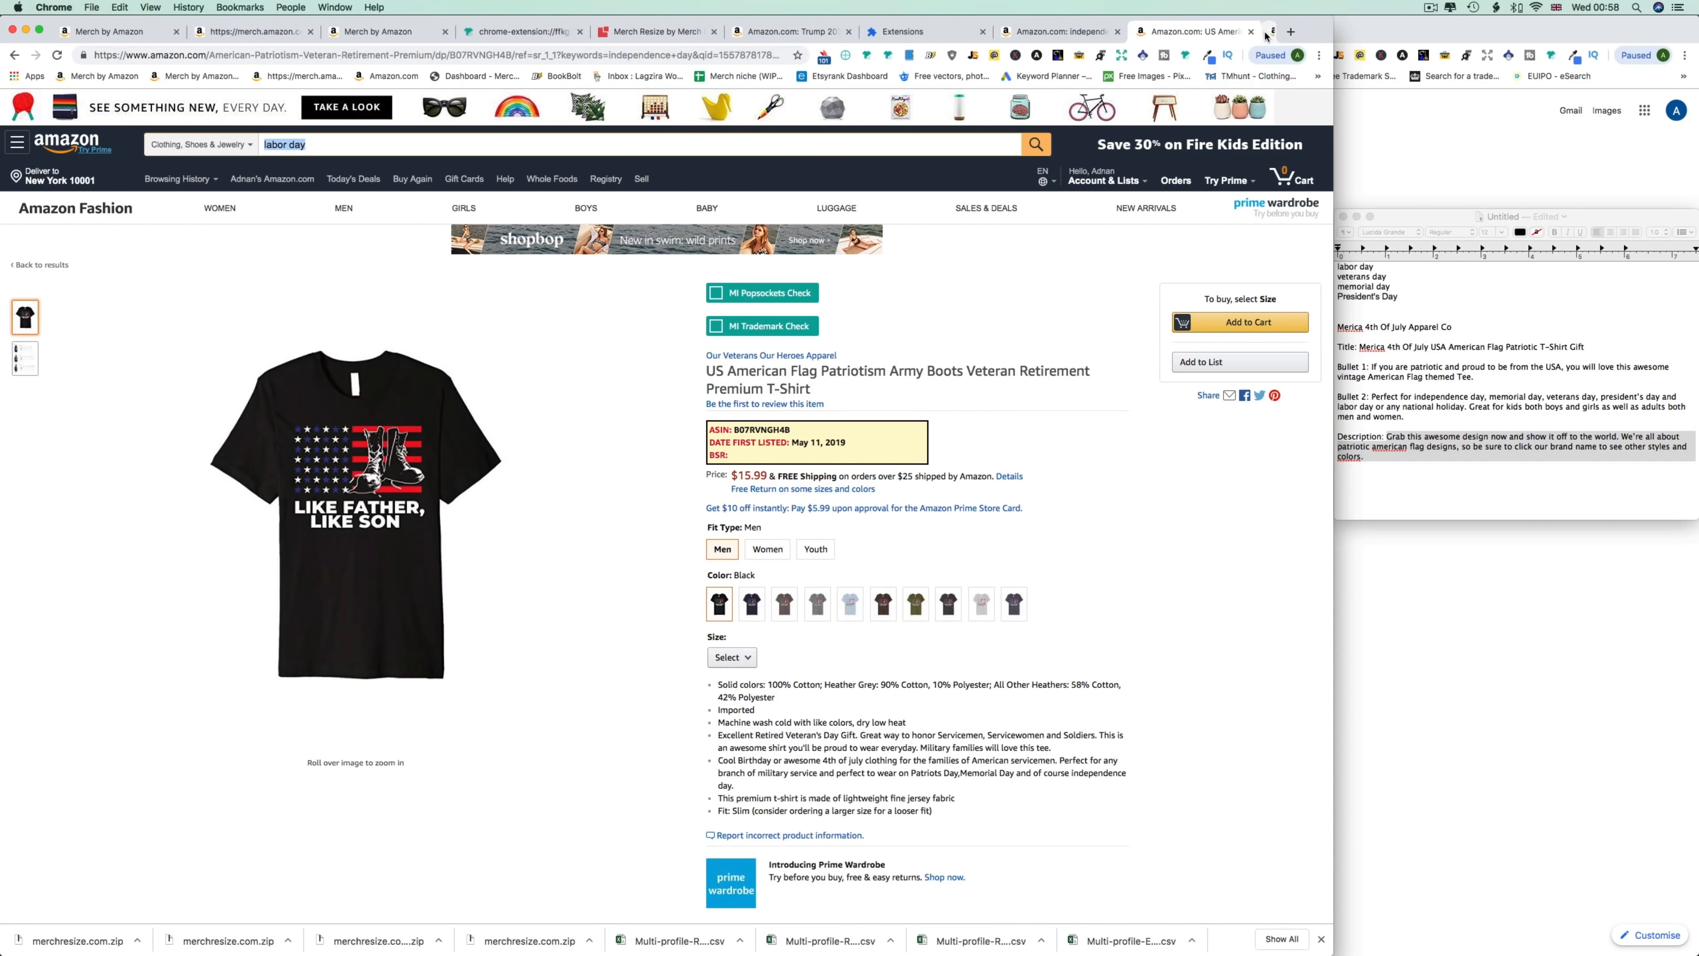
Return to the Merica shirt's review page, close its trademark matches, and start submitting the product but cancel at the confirmation.
click(254, 31)
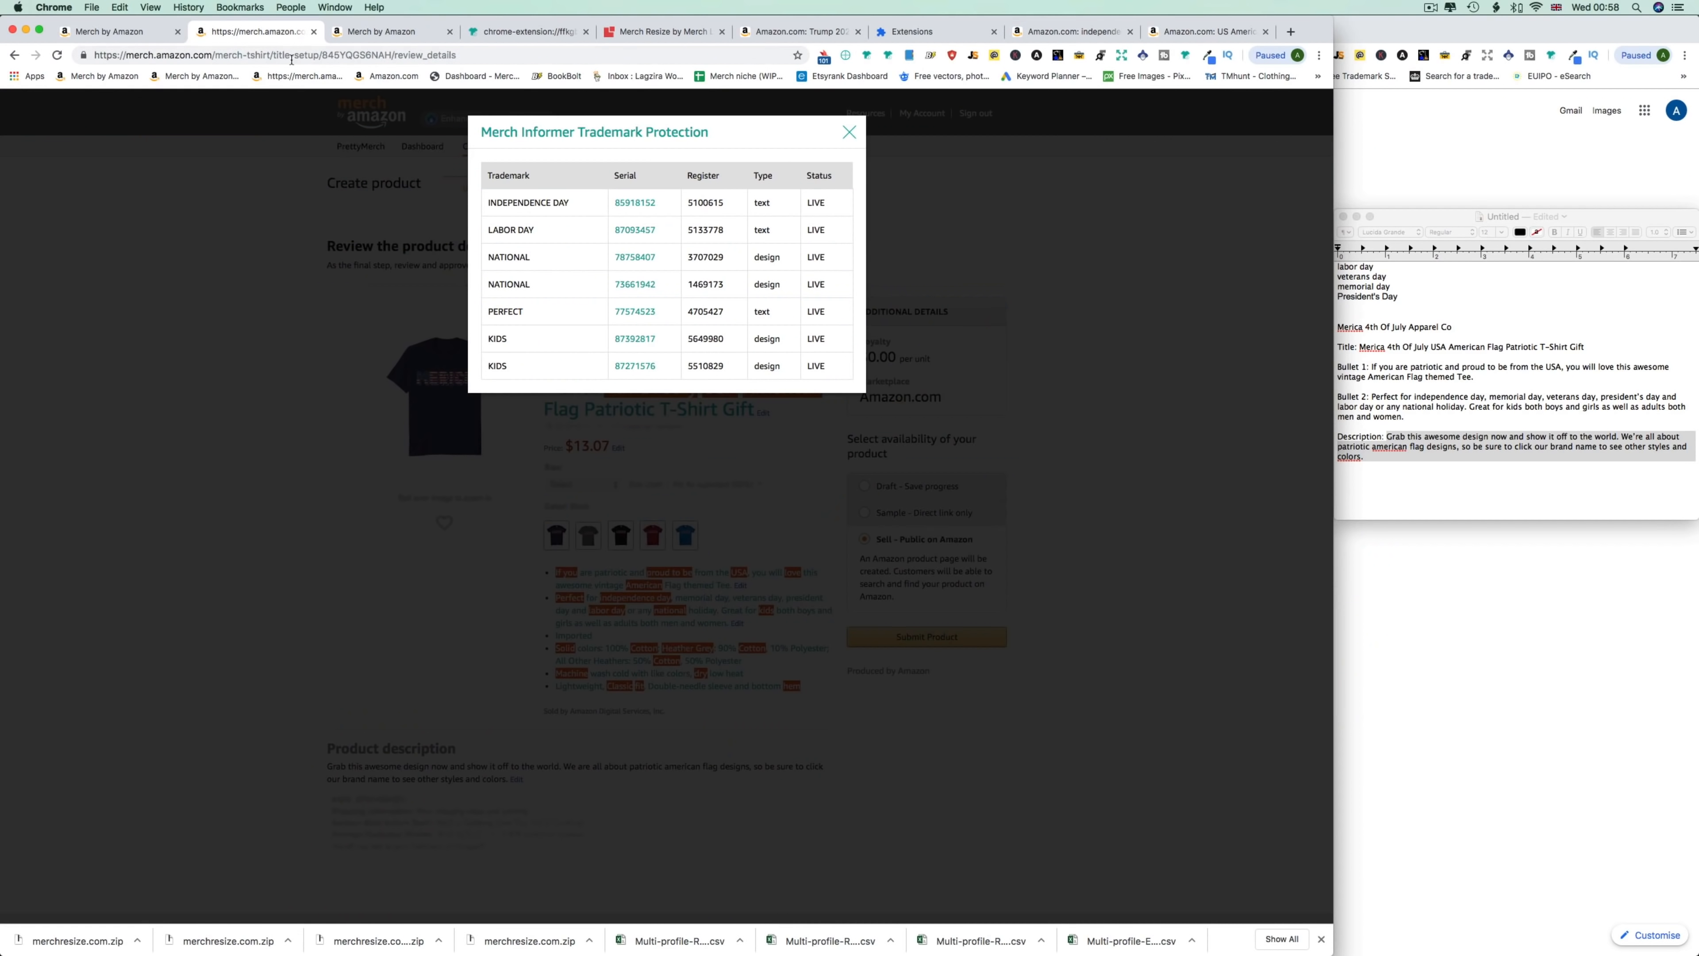
click(851, 133)
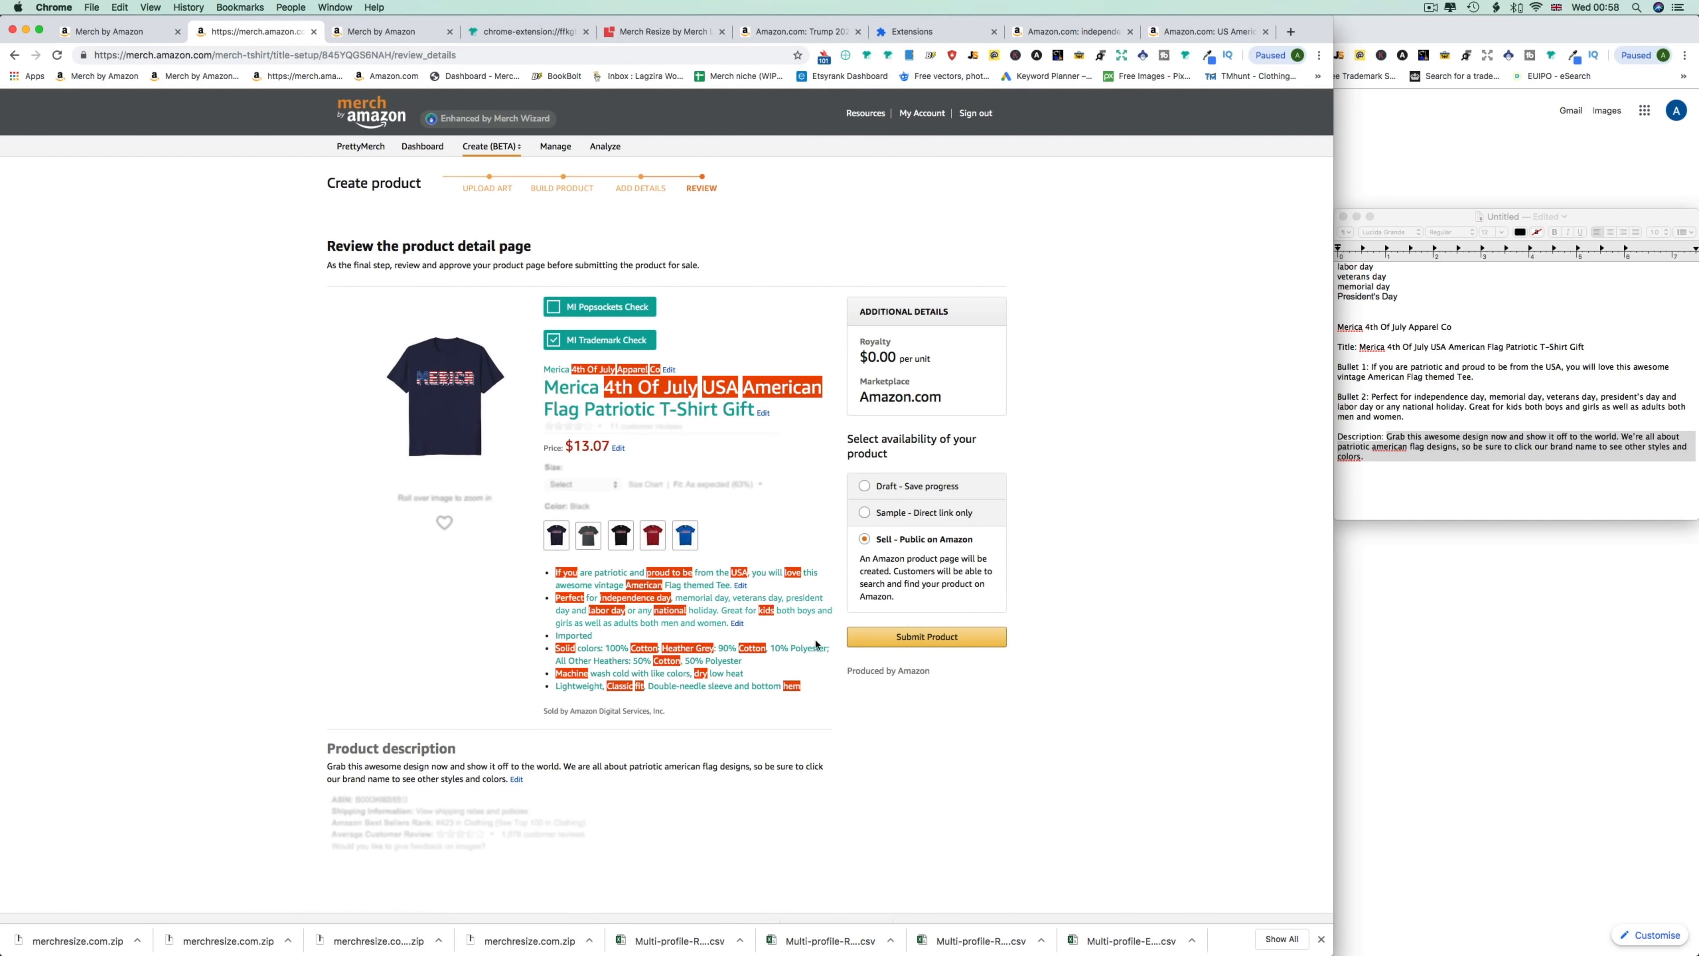
click(937, 645)
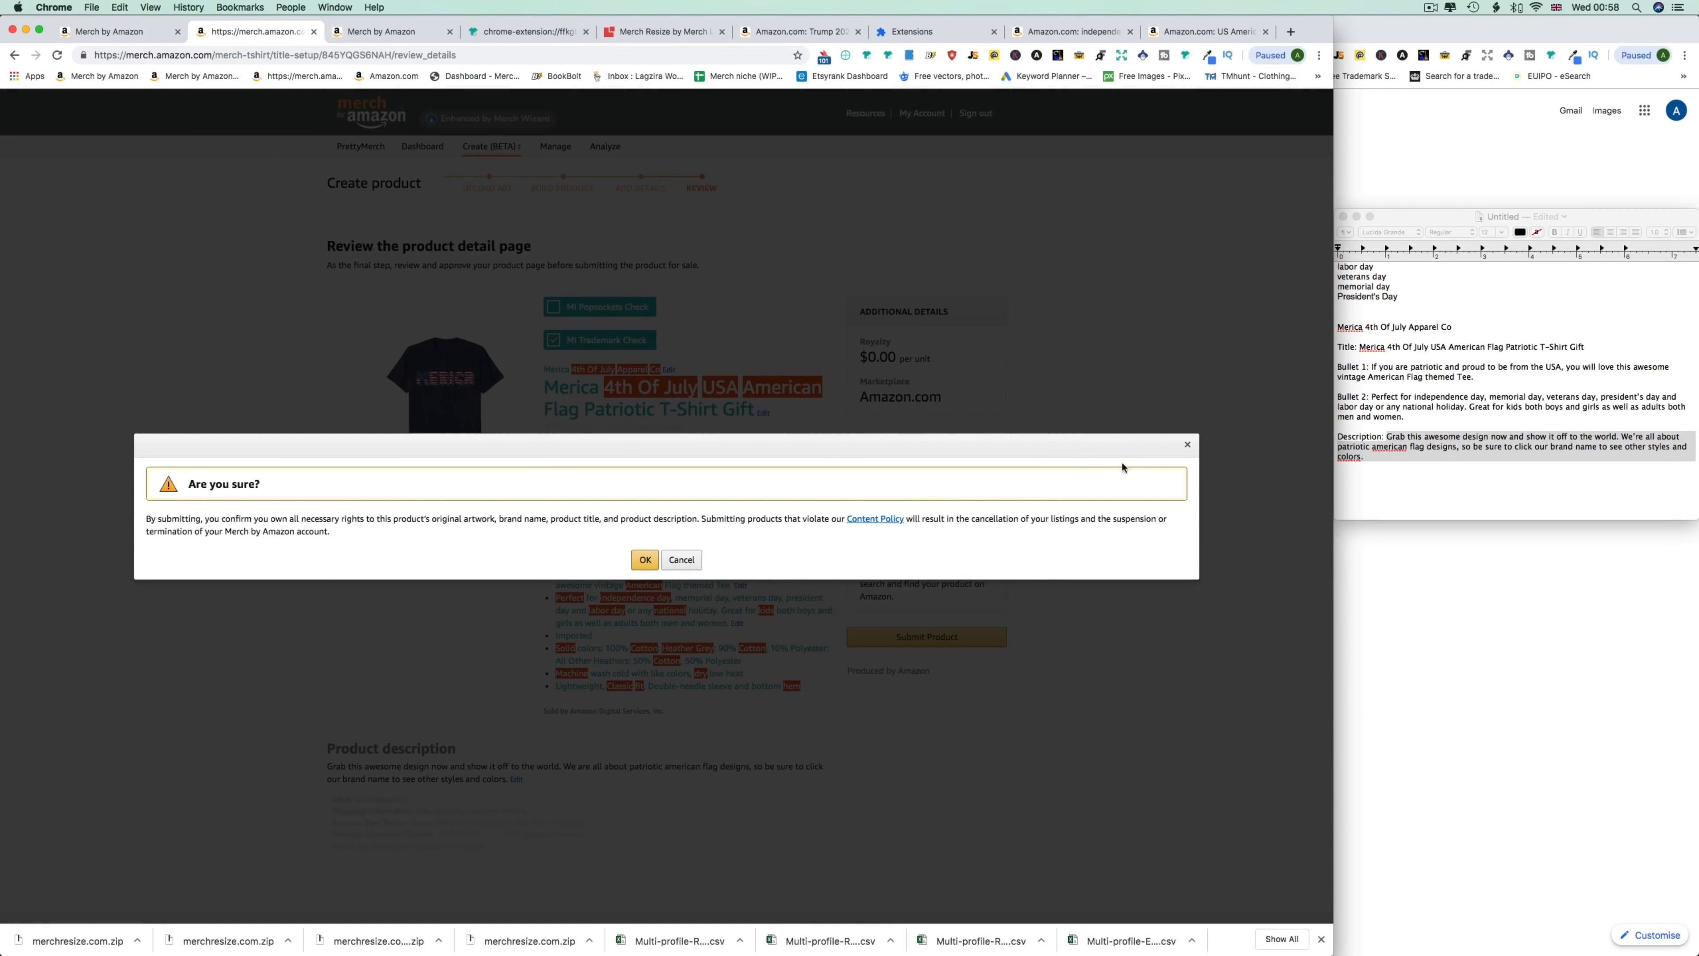
click(1188, 447)
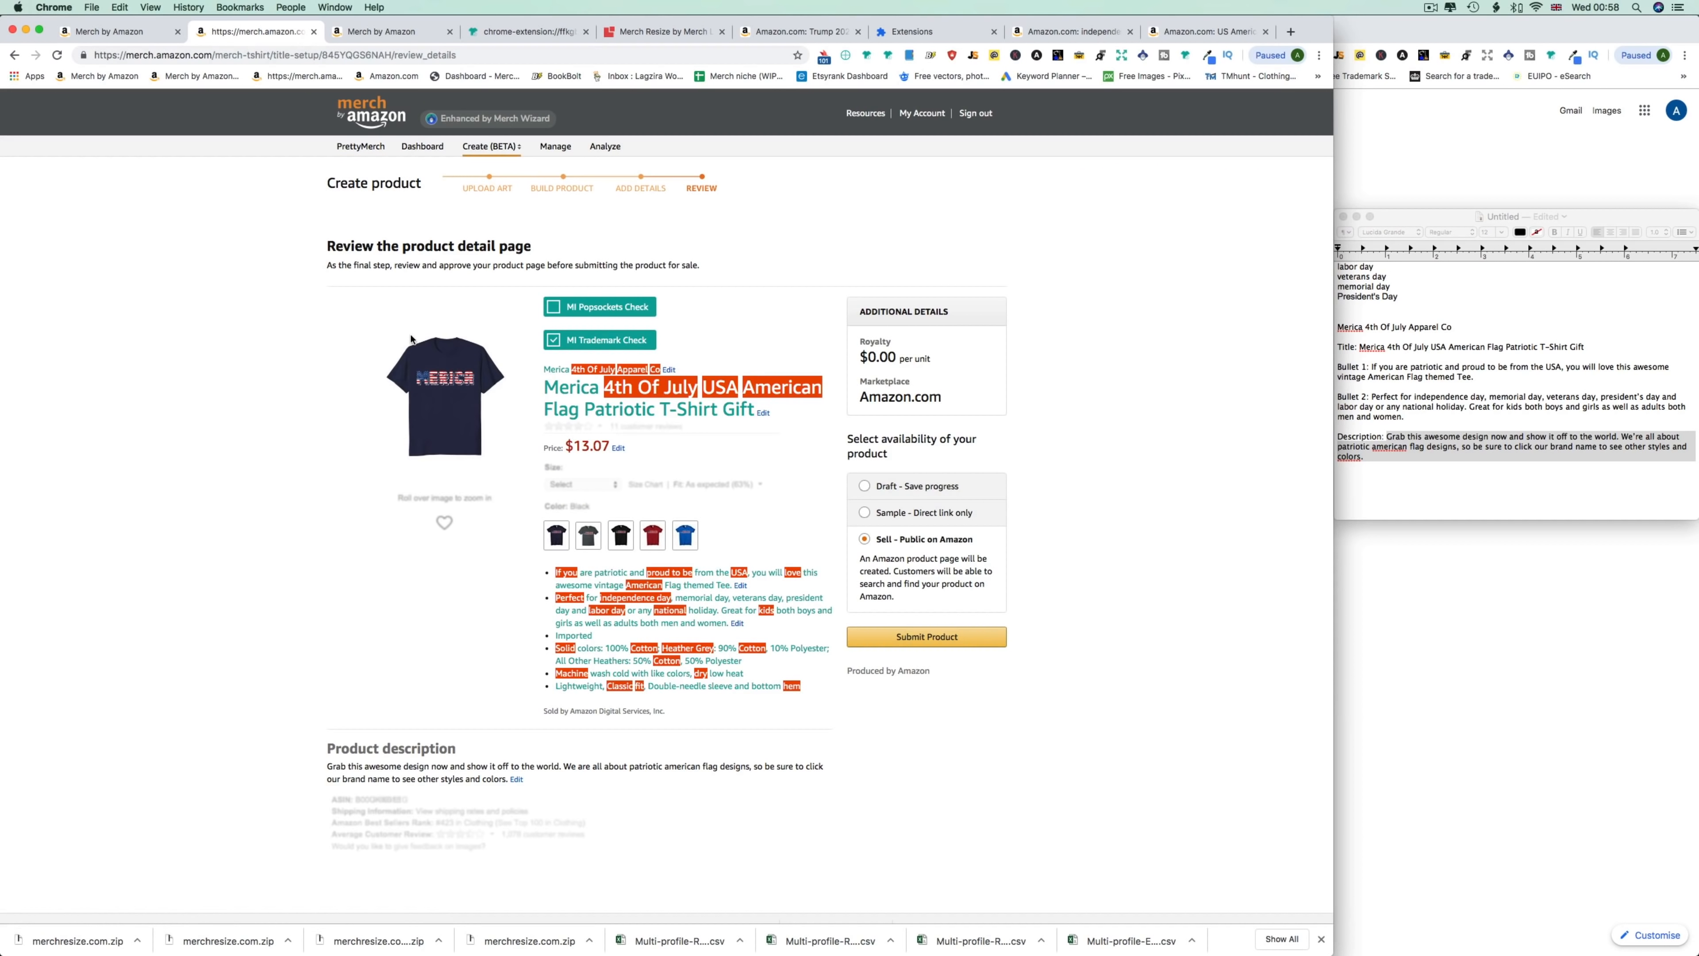
Start a new info profile in Merch Informer Lister with the notes' brand name "Merica 4th Of July Apparel Co".
click(515, 34)
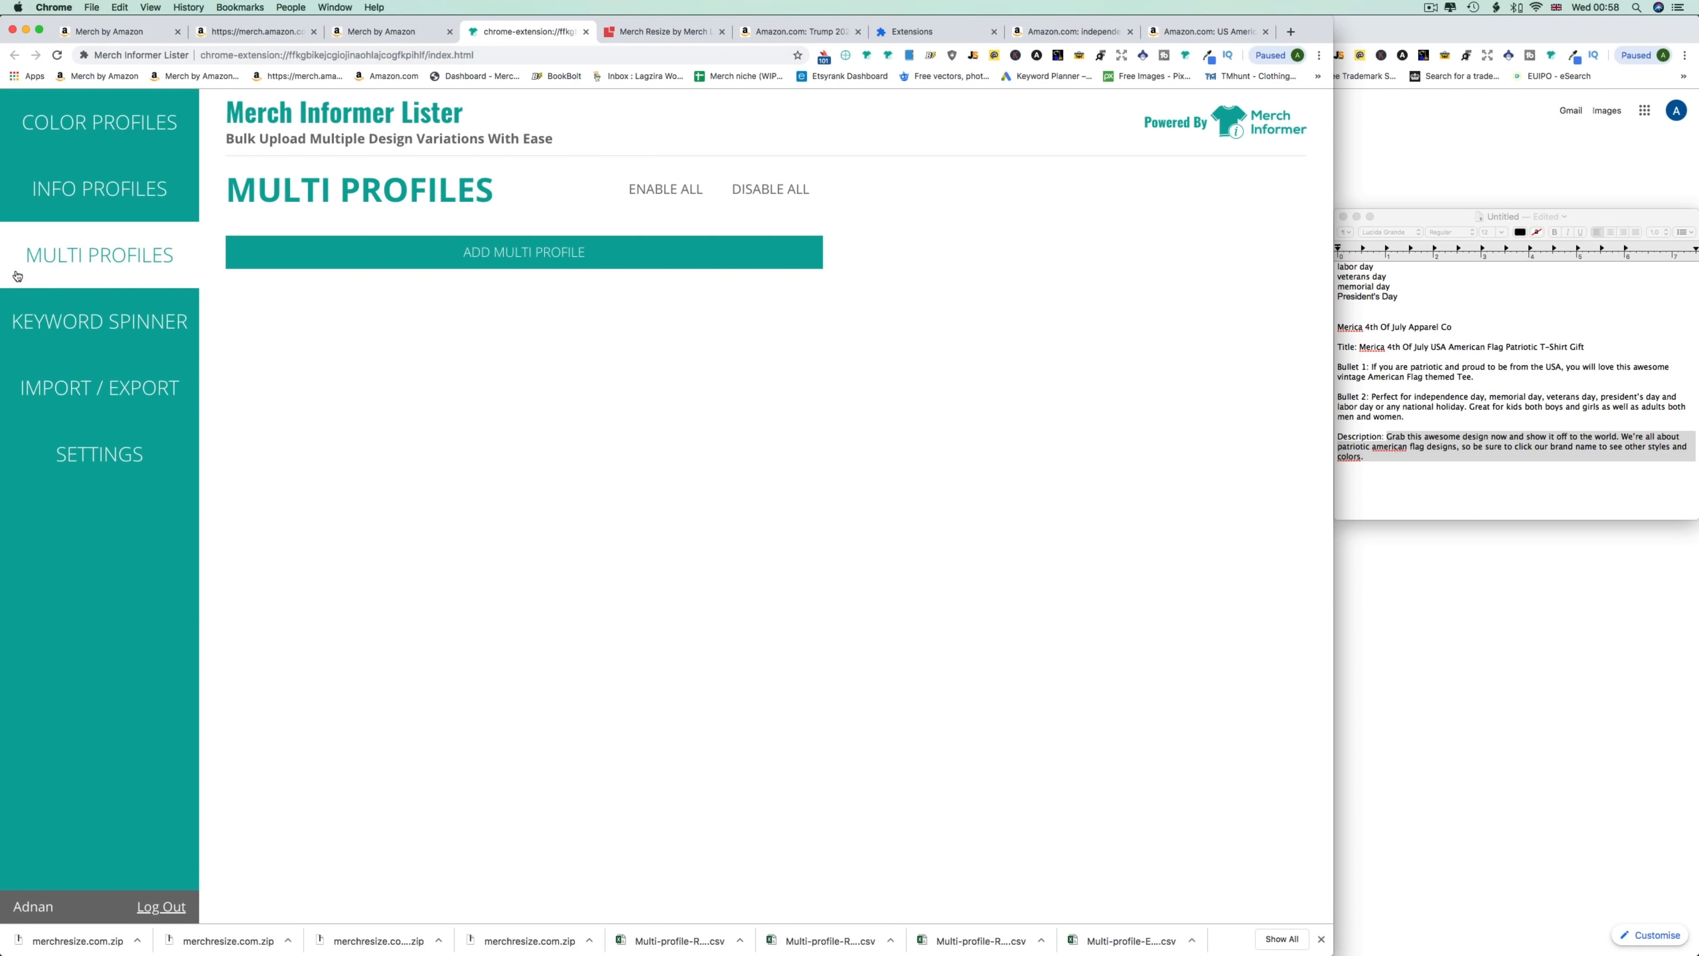
click(61, 197)
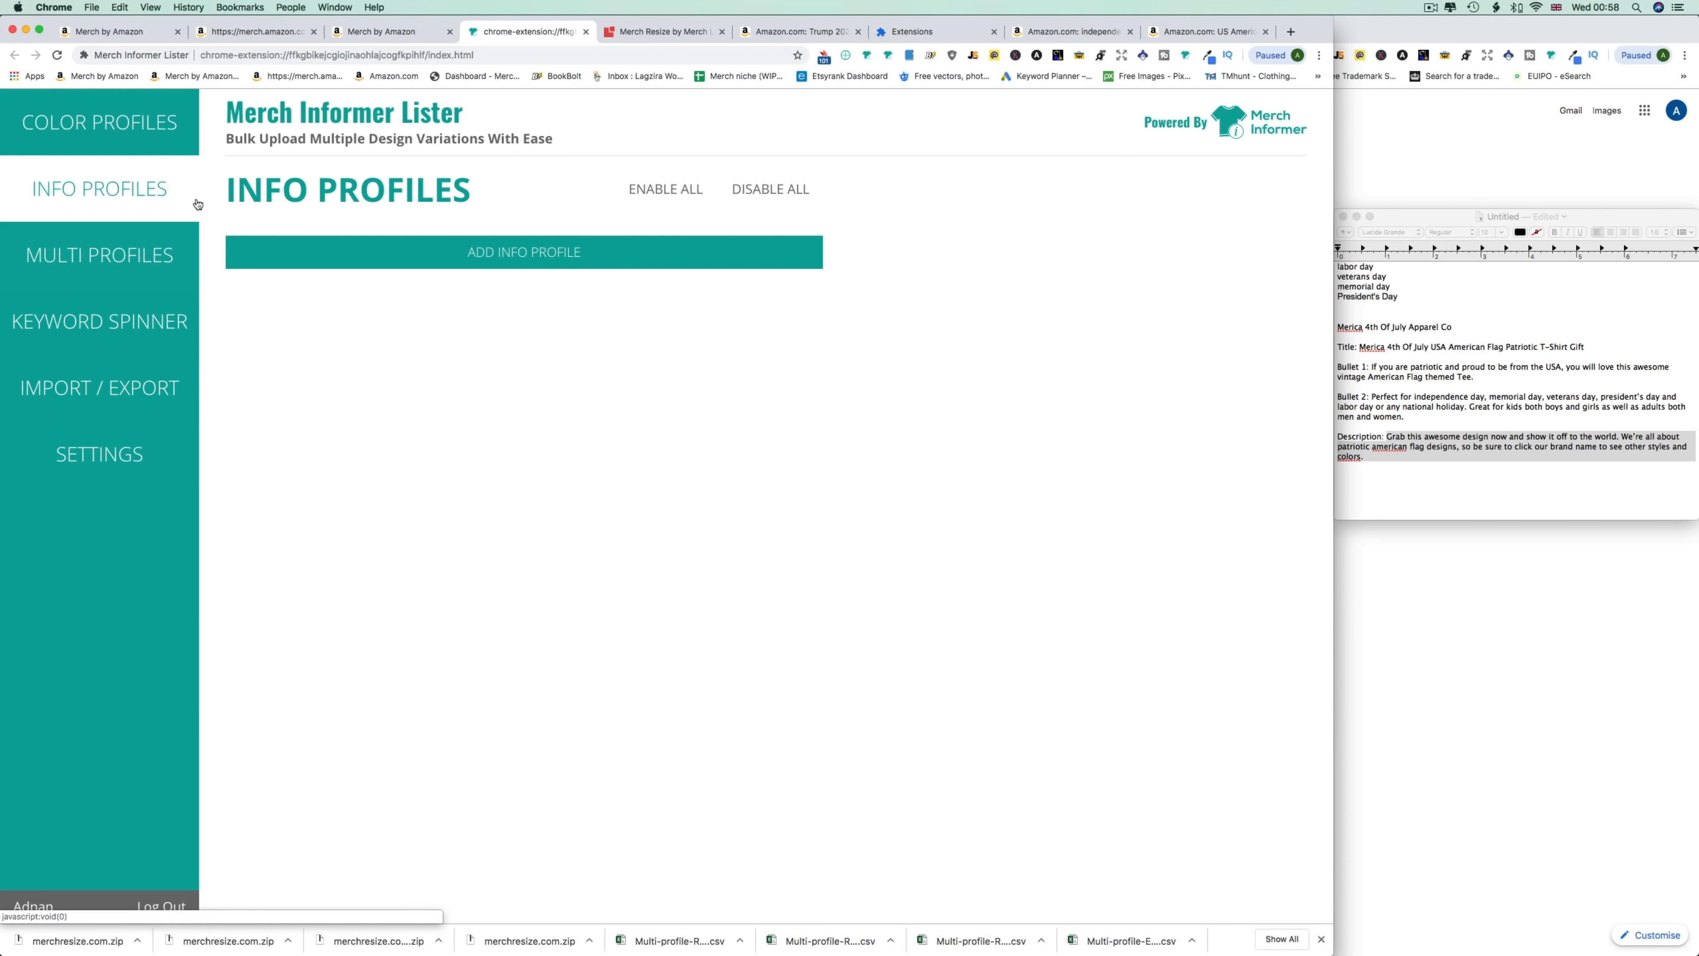
click(517, 258)
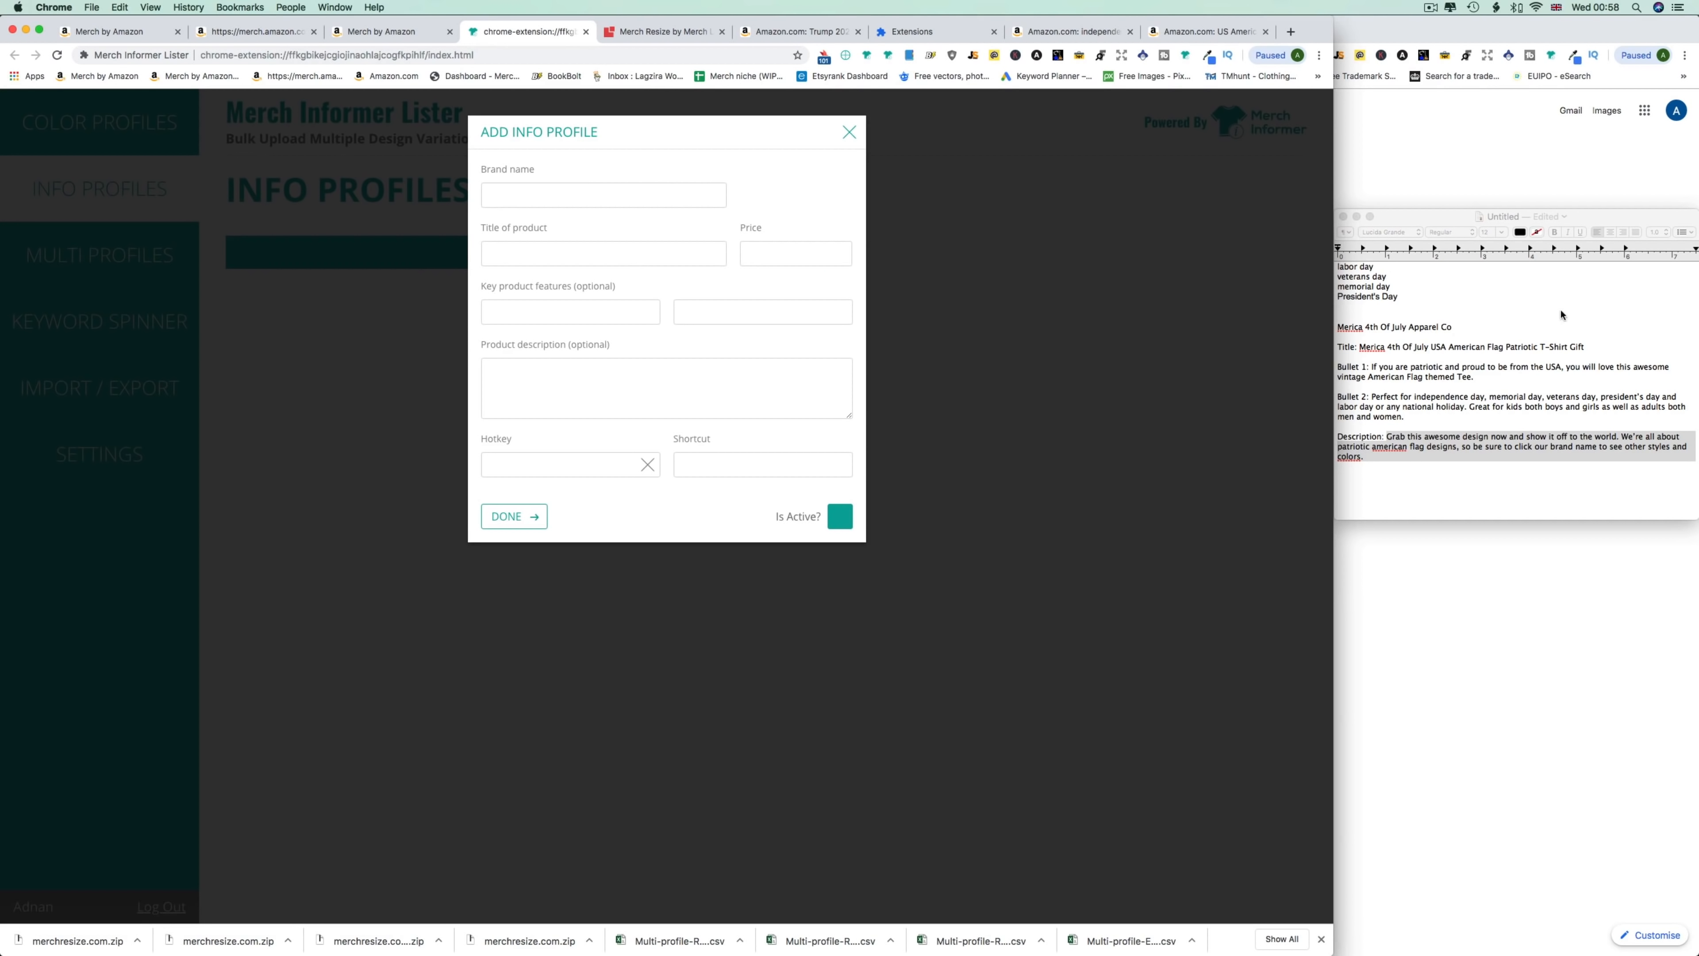
click(1454, 324)
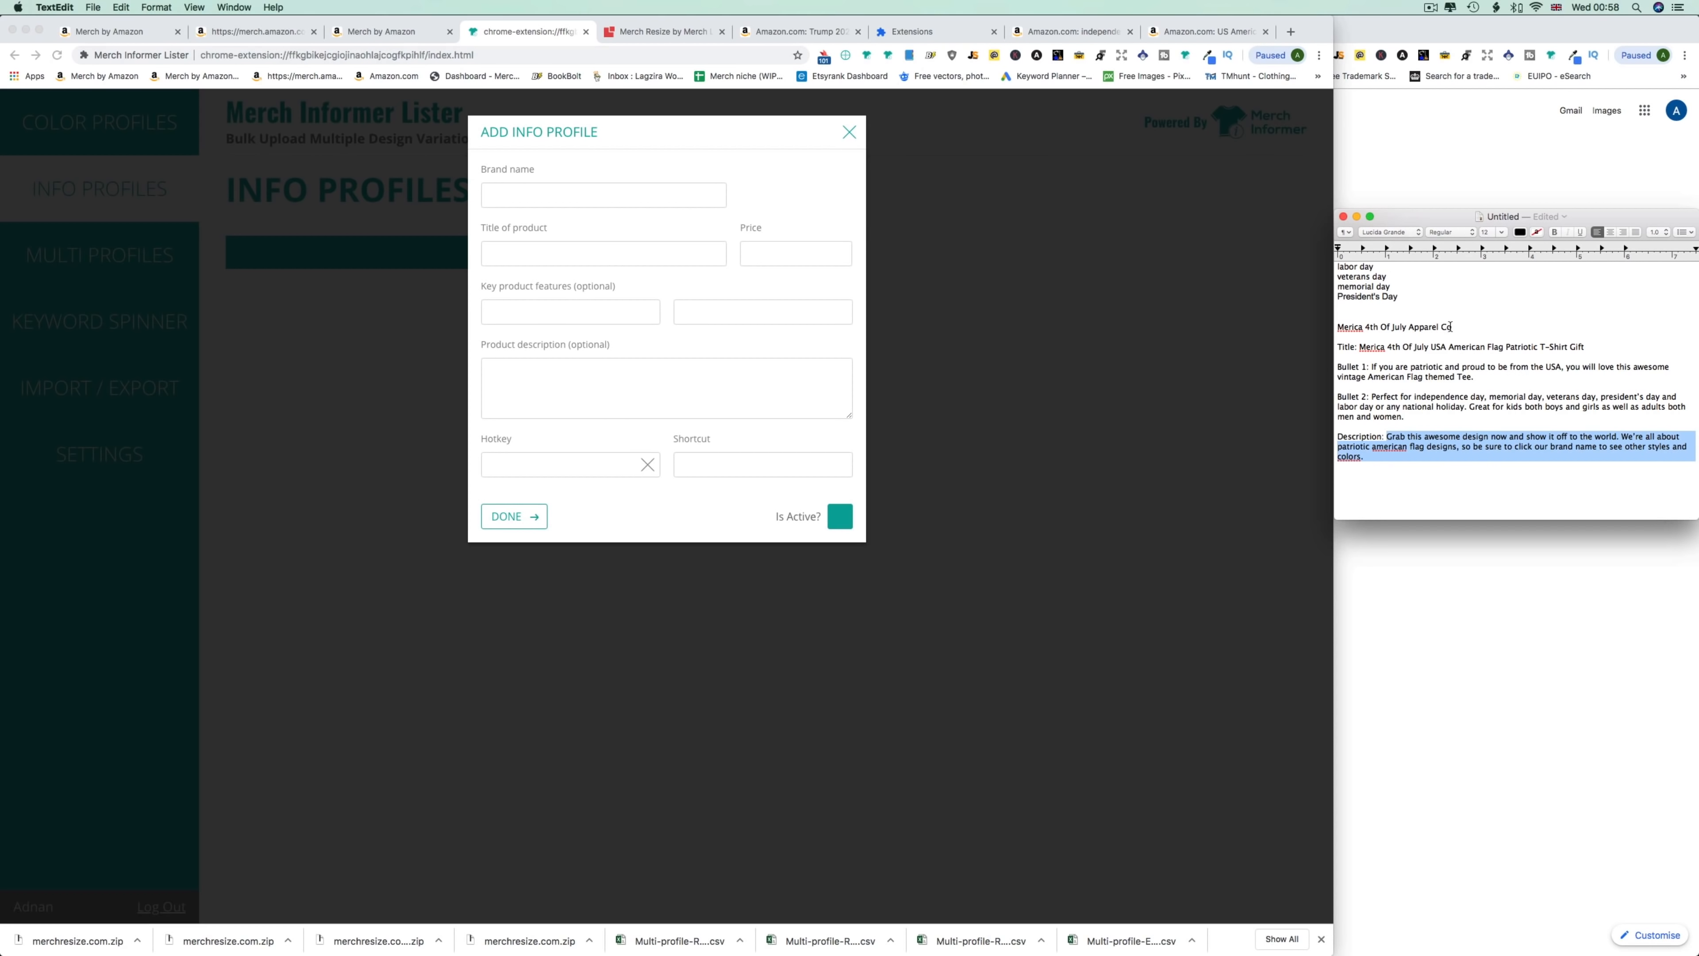
drag(1453, 327, 1337, 327)
key(super+c)
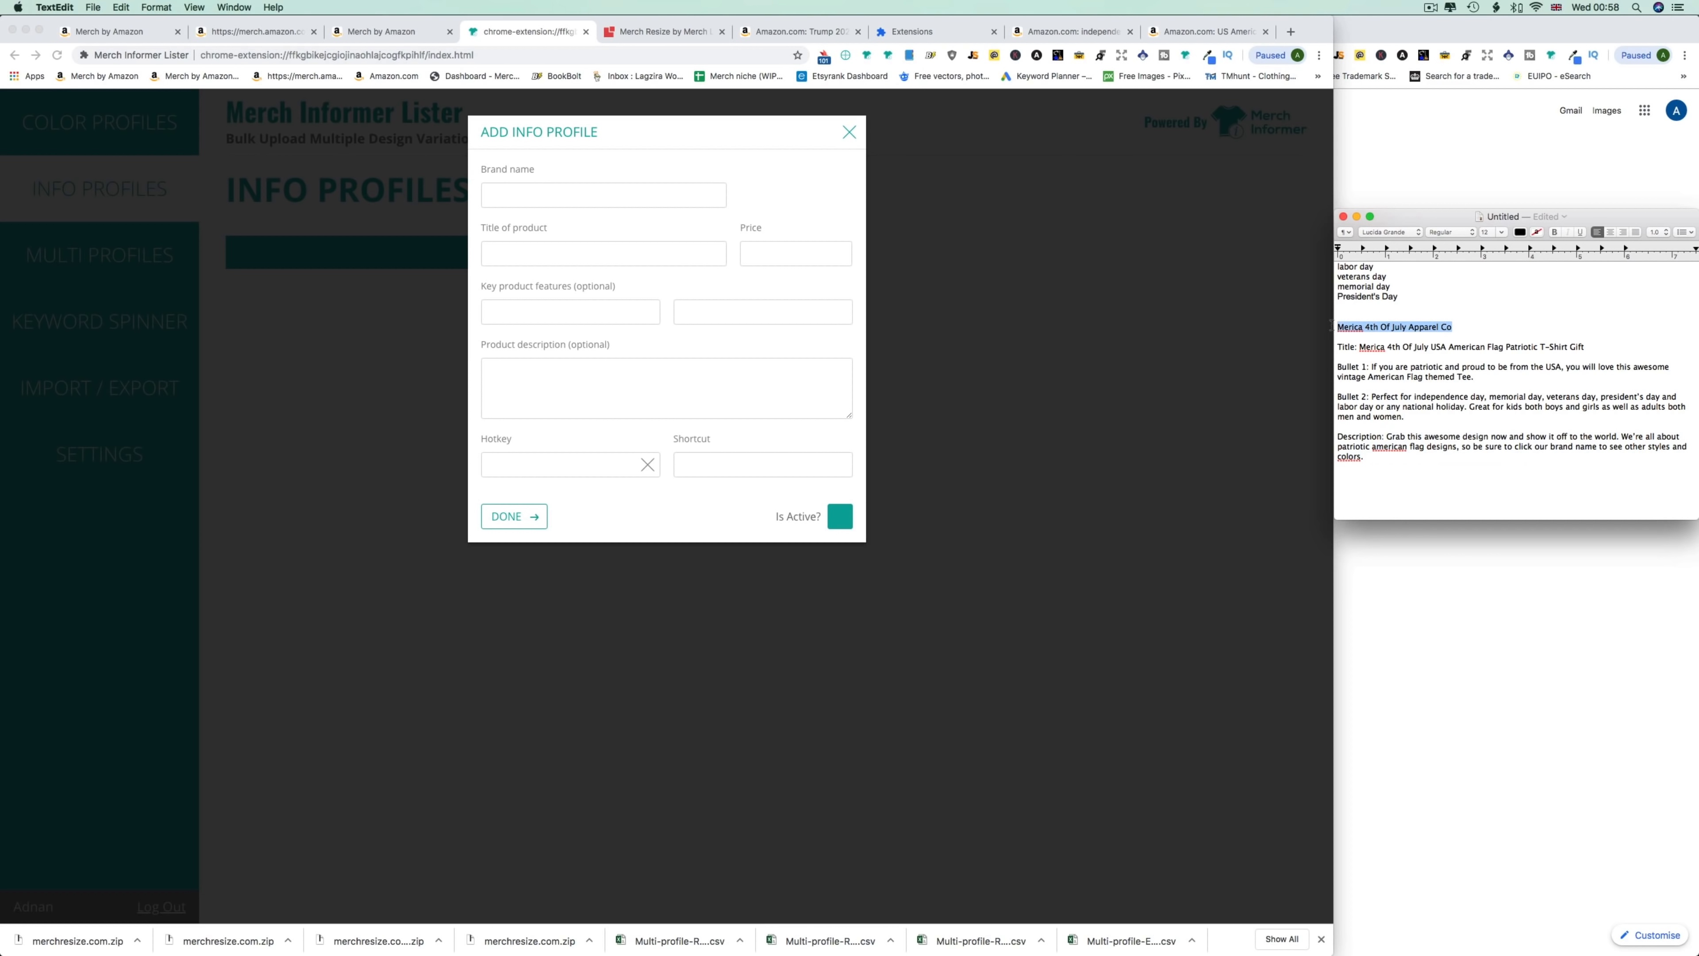
click(506, 197)
key(super+v)
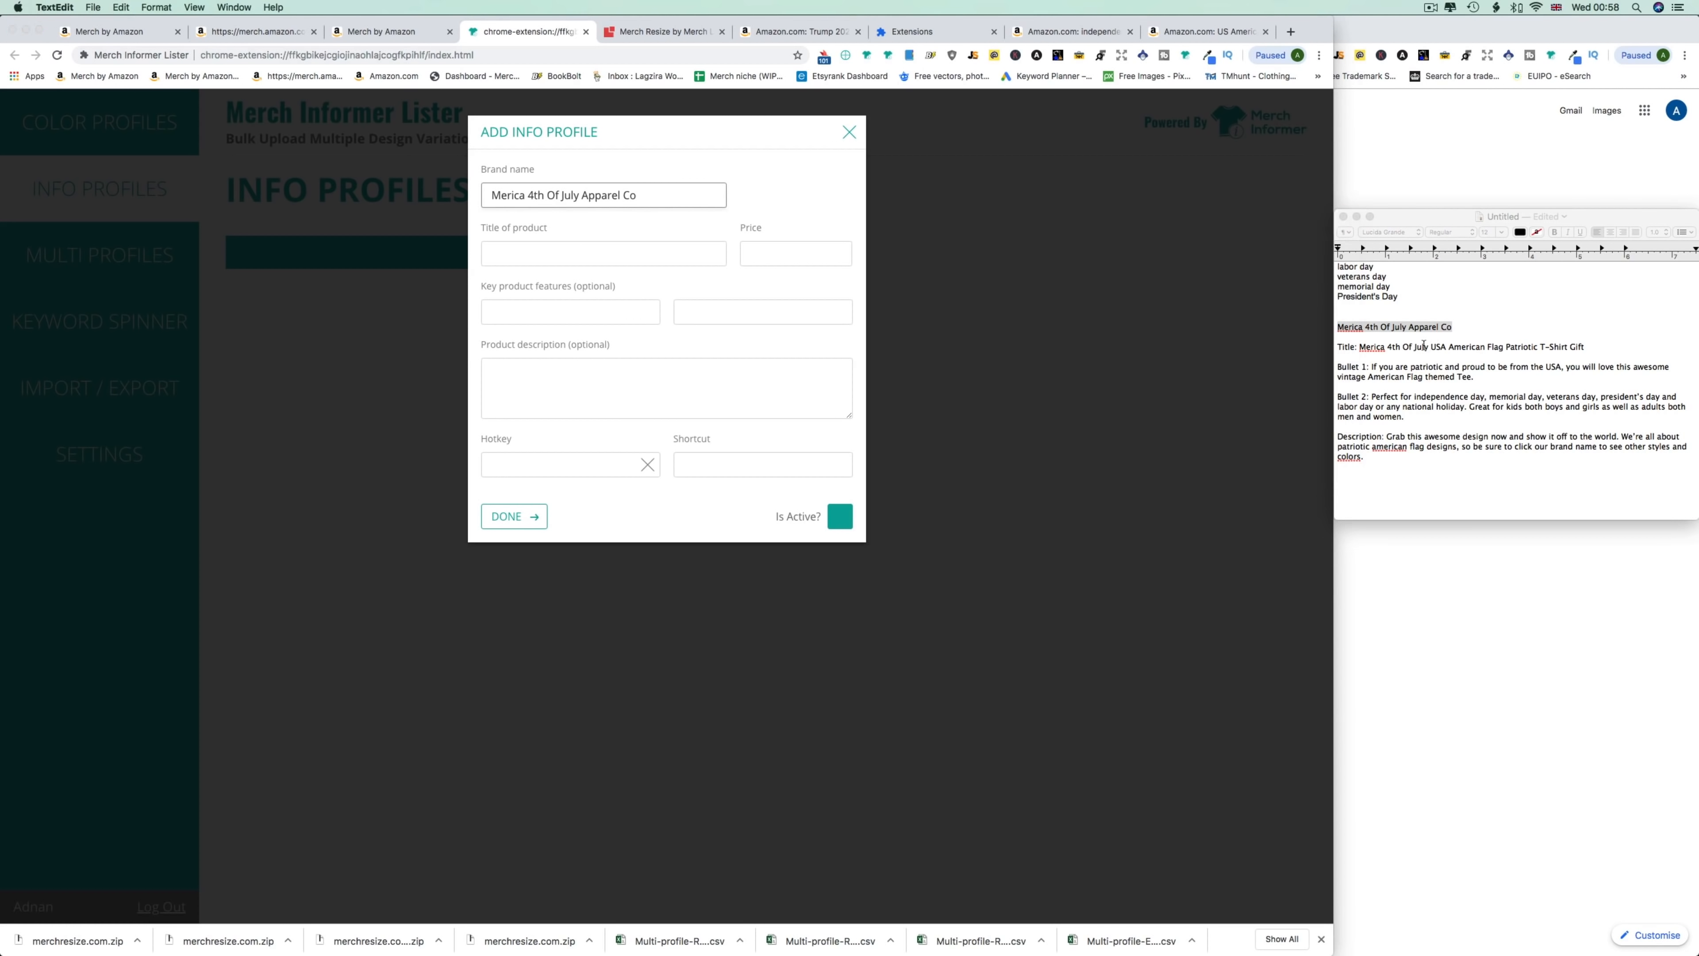
Copy the title "Merica 4th Of July USA American Flag Patriotic T-Shirt Gift" into the info profile and set the price to 13.07.
click(1587, 348)
drag(1584, 347, 1359, 347)
key(super+c)
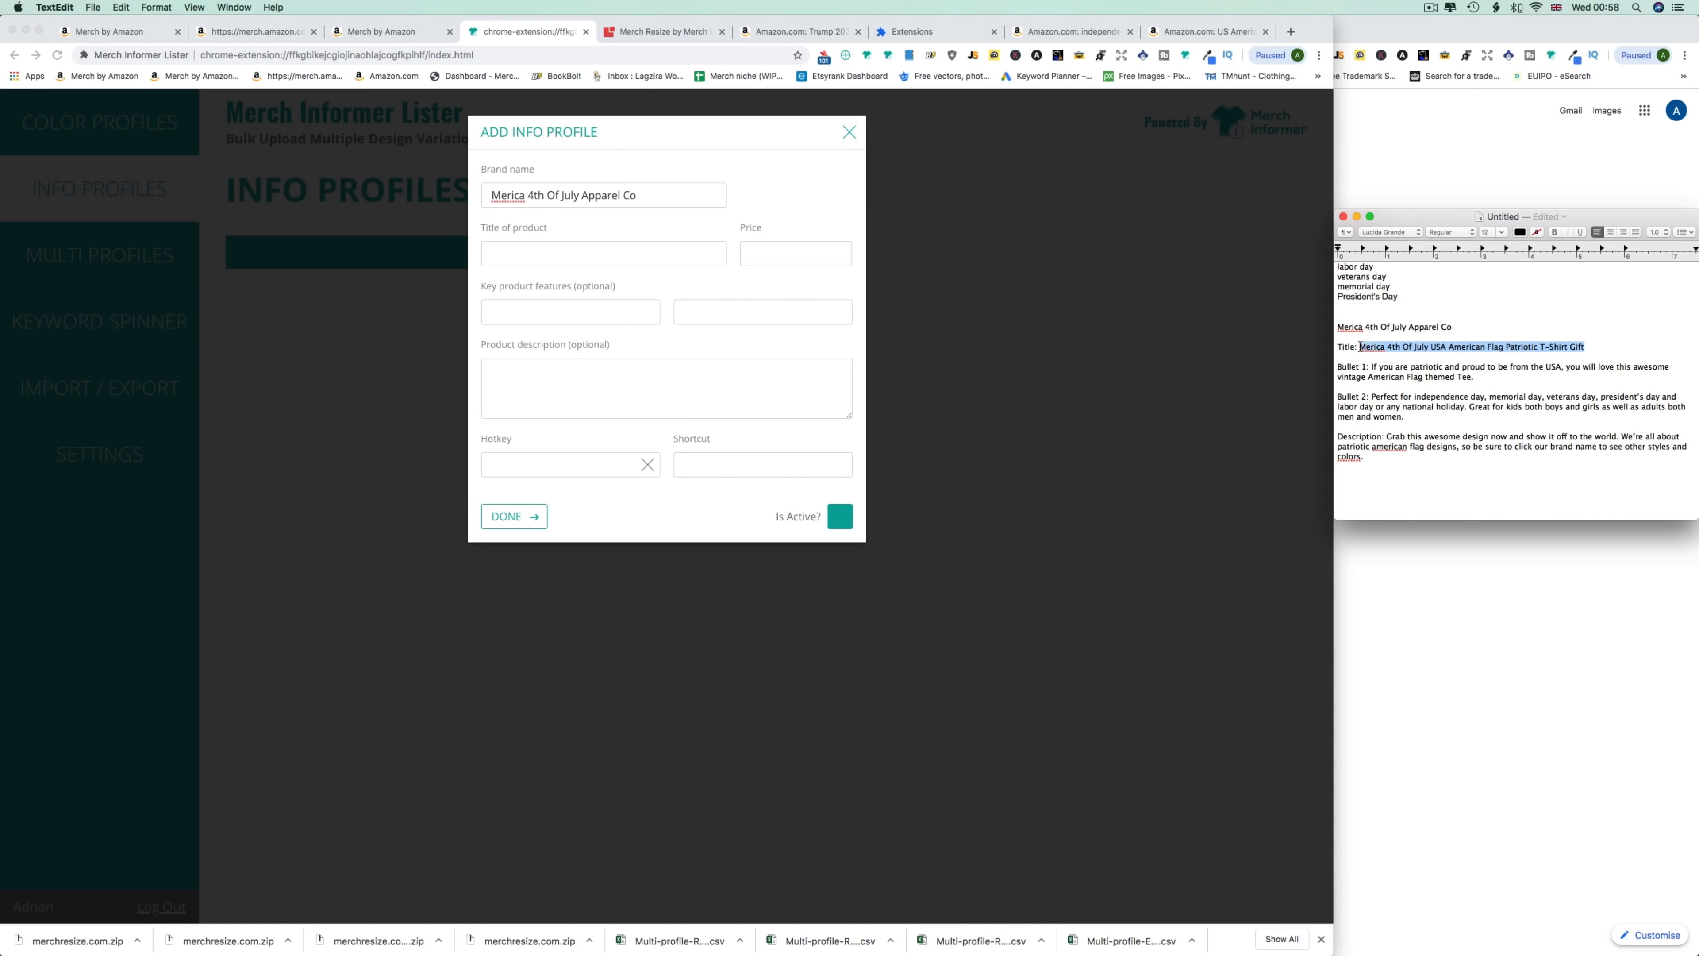
click(514, 262)
key(super+v)
click(753, 257)
text(13)
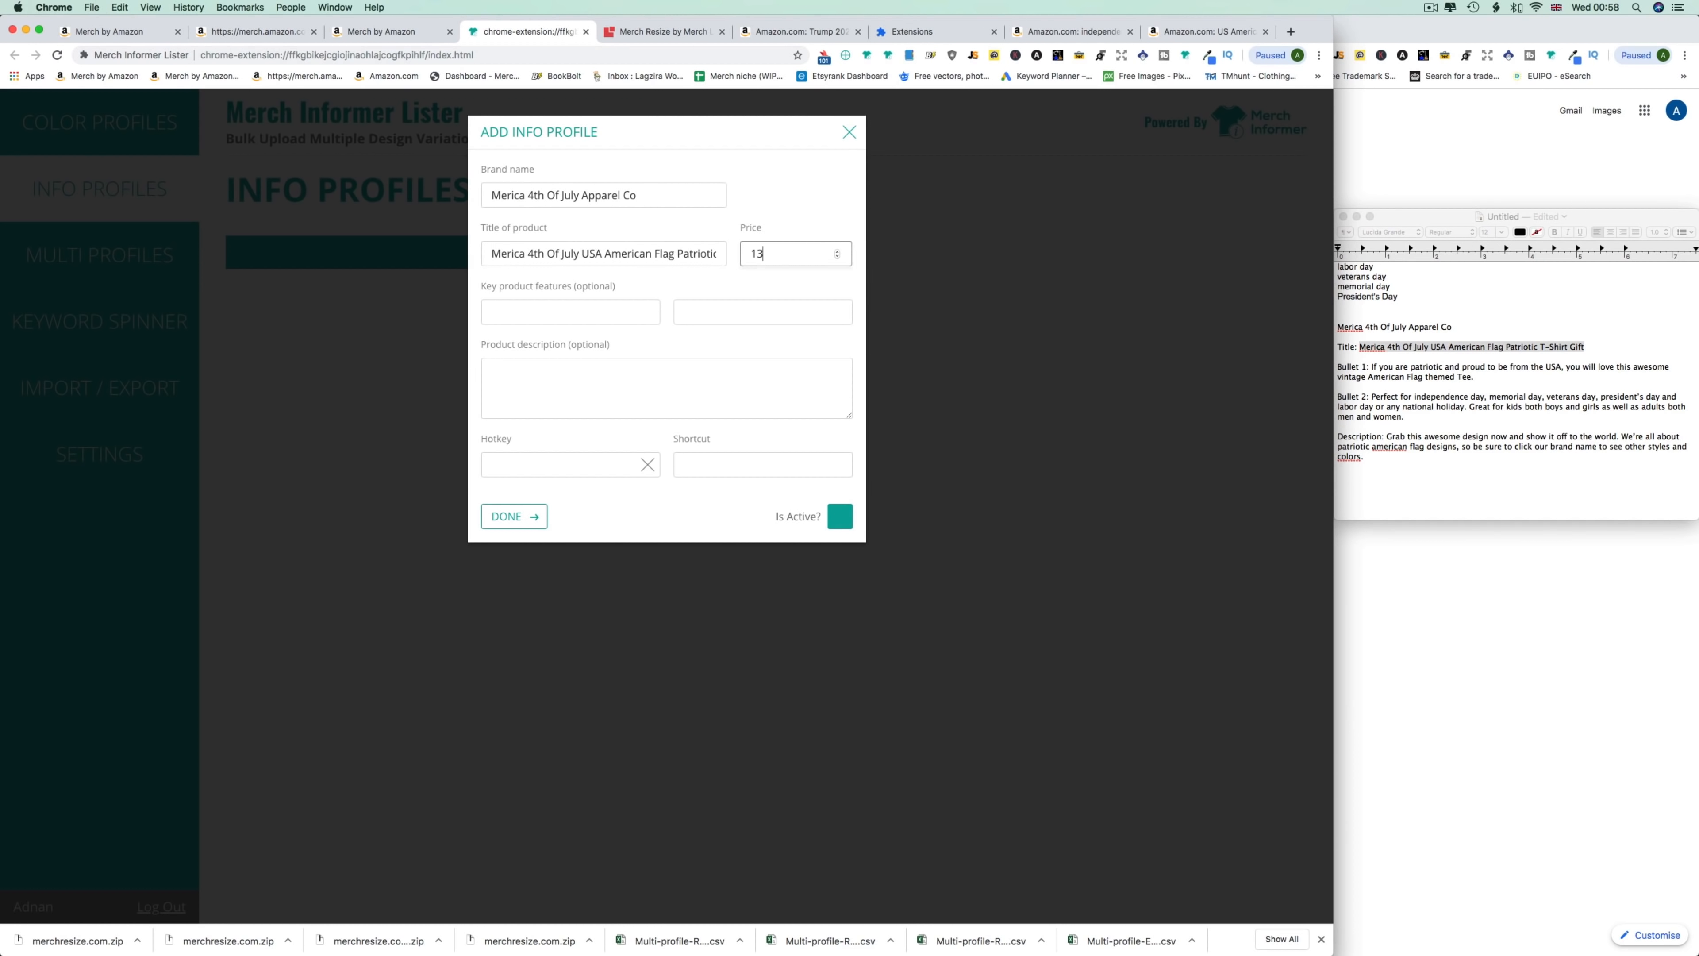
text(.07)
key(Tab)
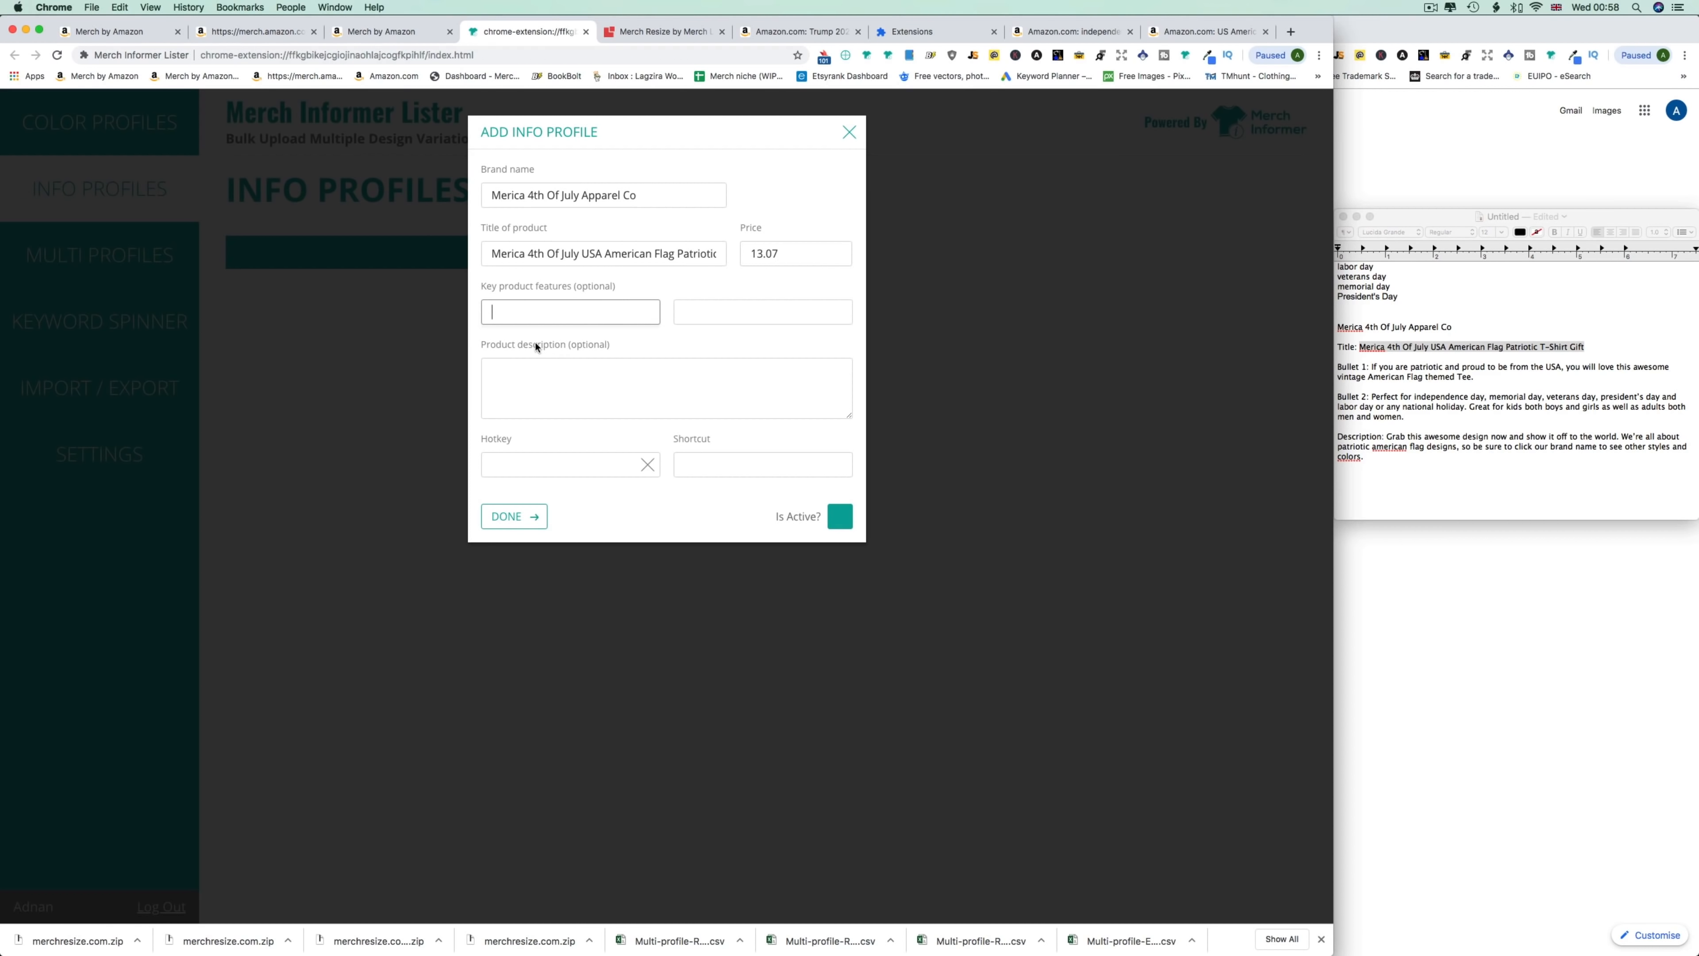
Copy the Bullet 1 and Bullet 2 texts from the notes into the info profile's two key product features.
click(1475, 377)
drag(1475, 377, 1371, 365)
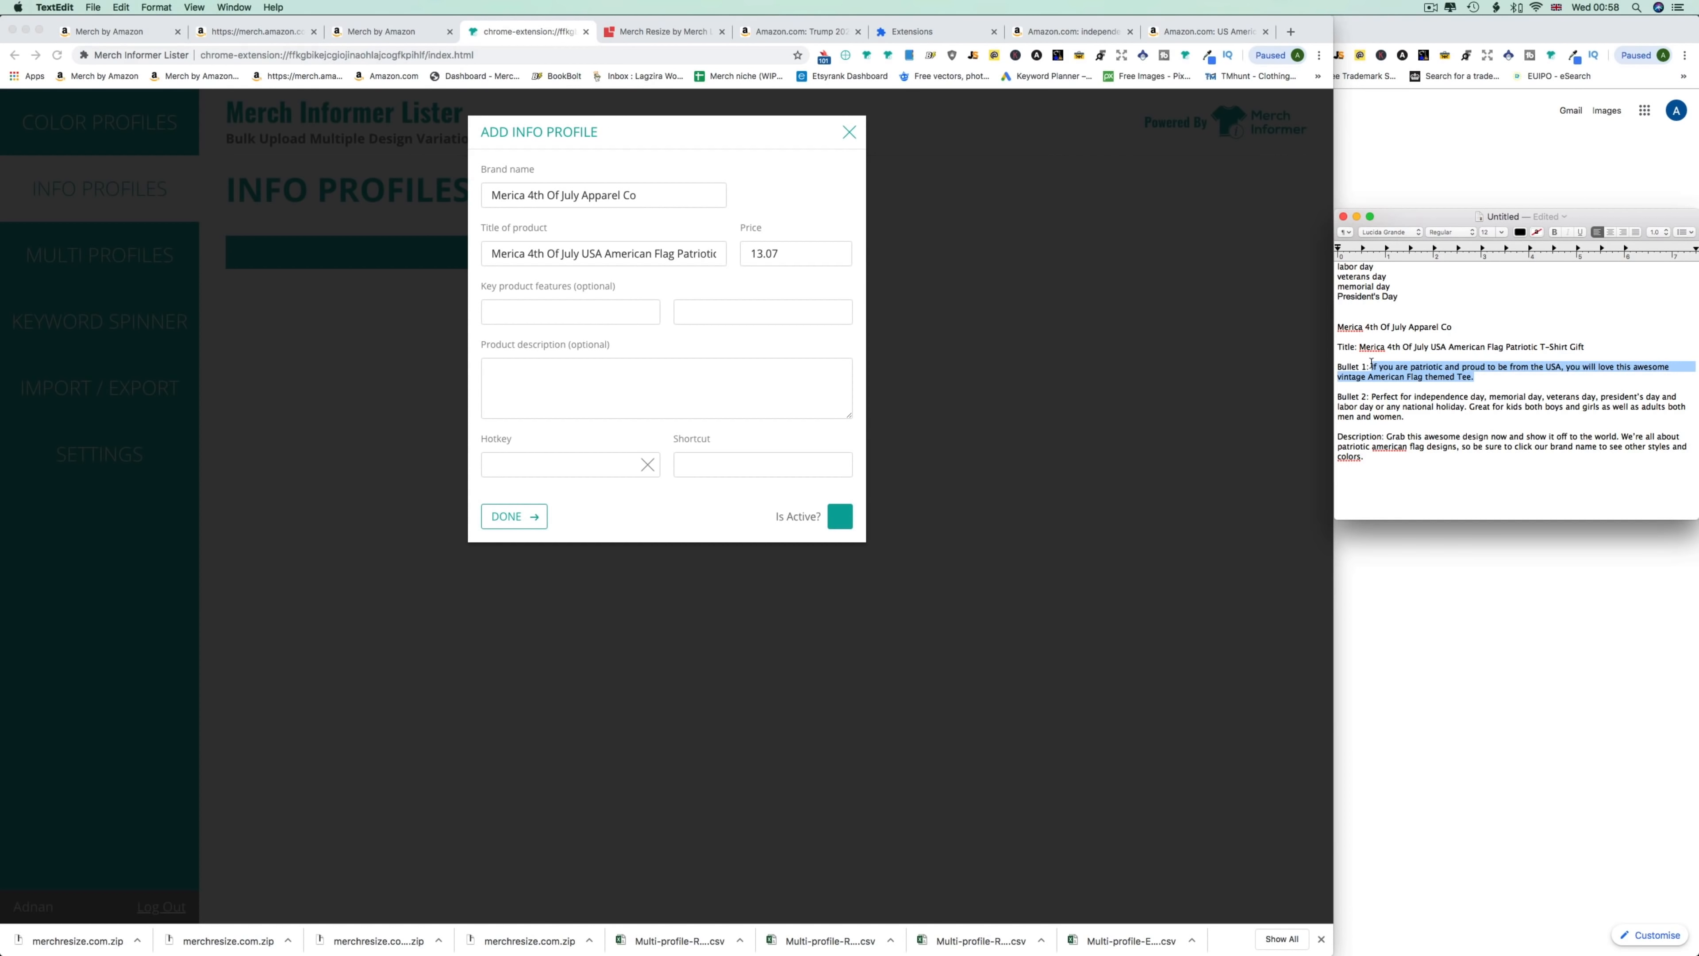
key(super+c)
click(527, 311)
key(super+v)
click(1405, 416)
drag(1405, 416, 1373, 395)
key(super+c)
click(690, 304)
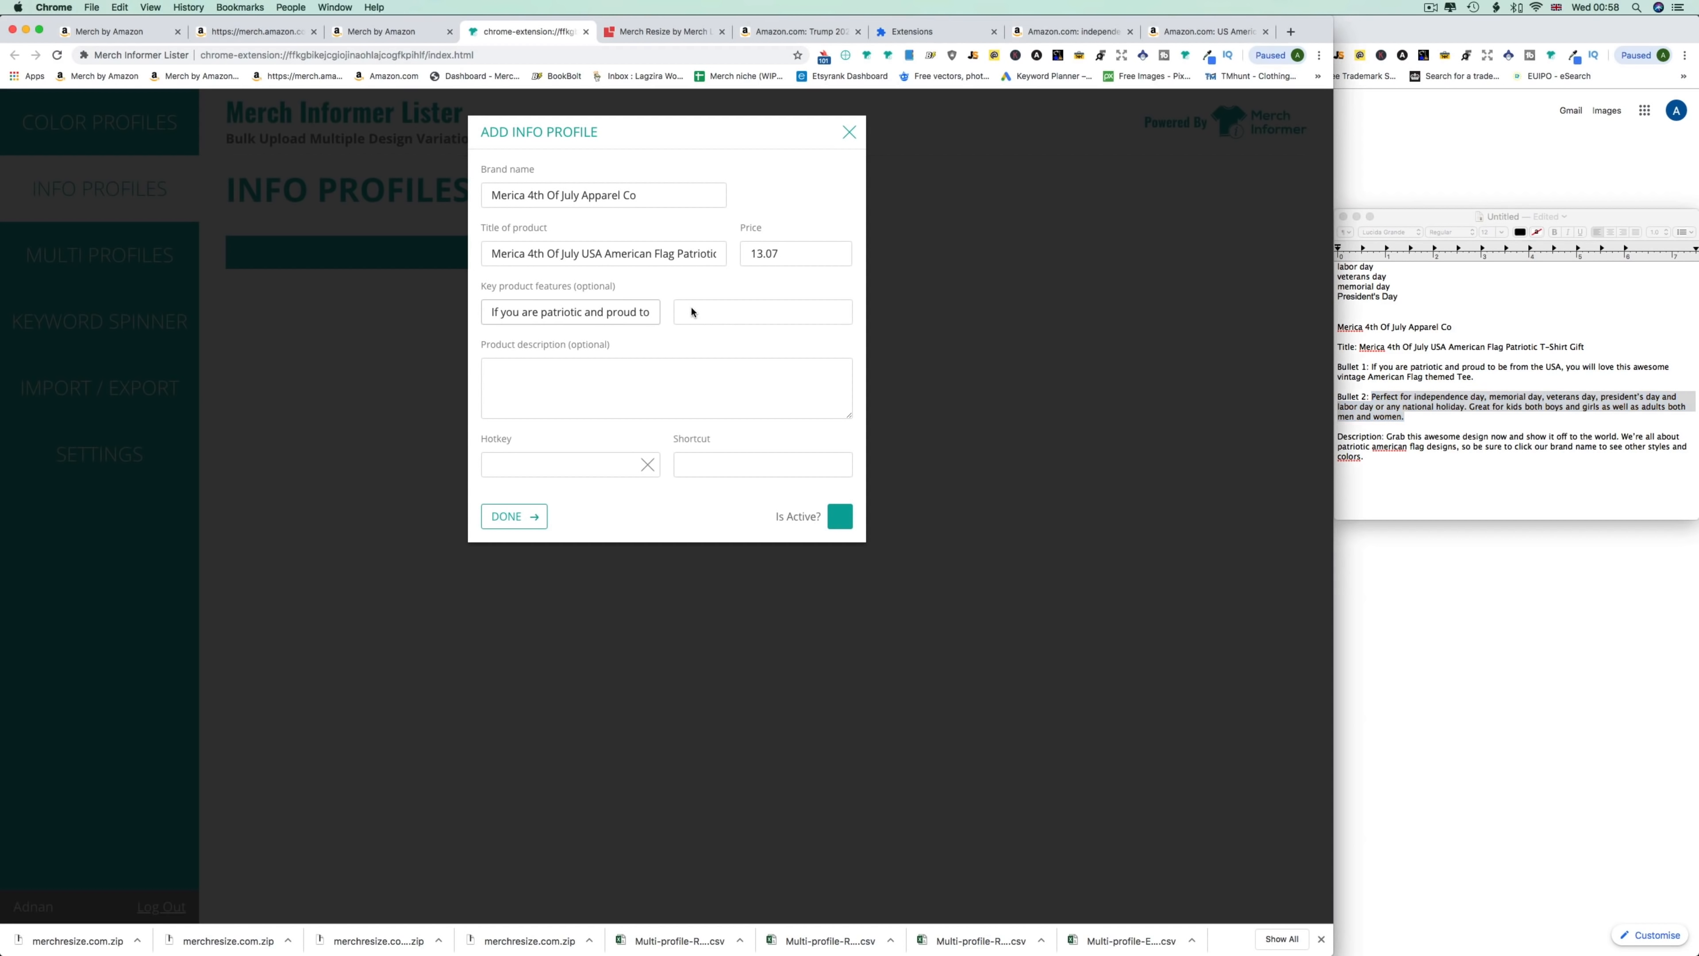
key(super+v)
key(Tab)
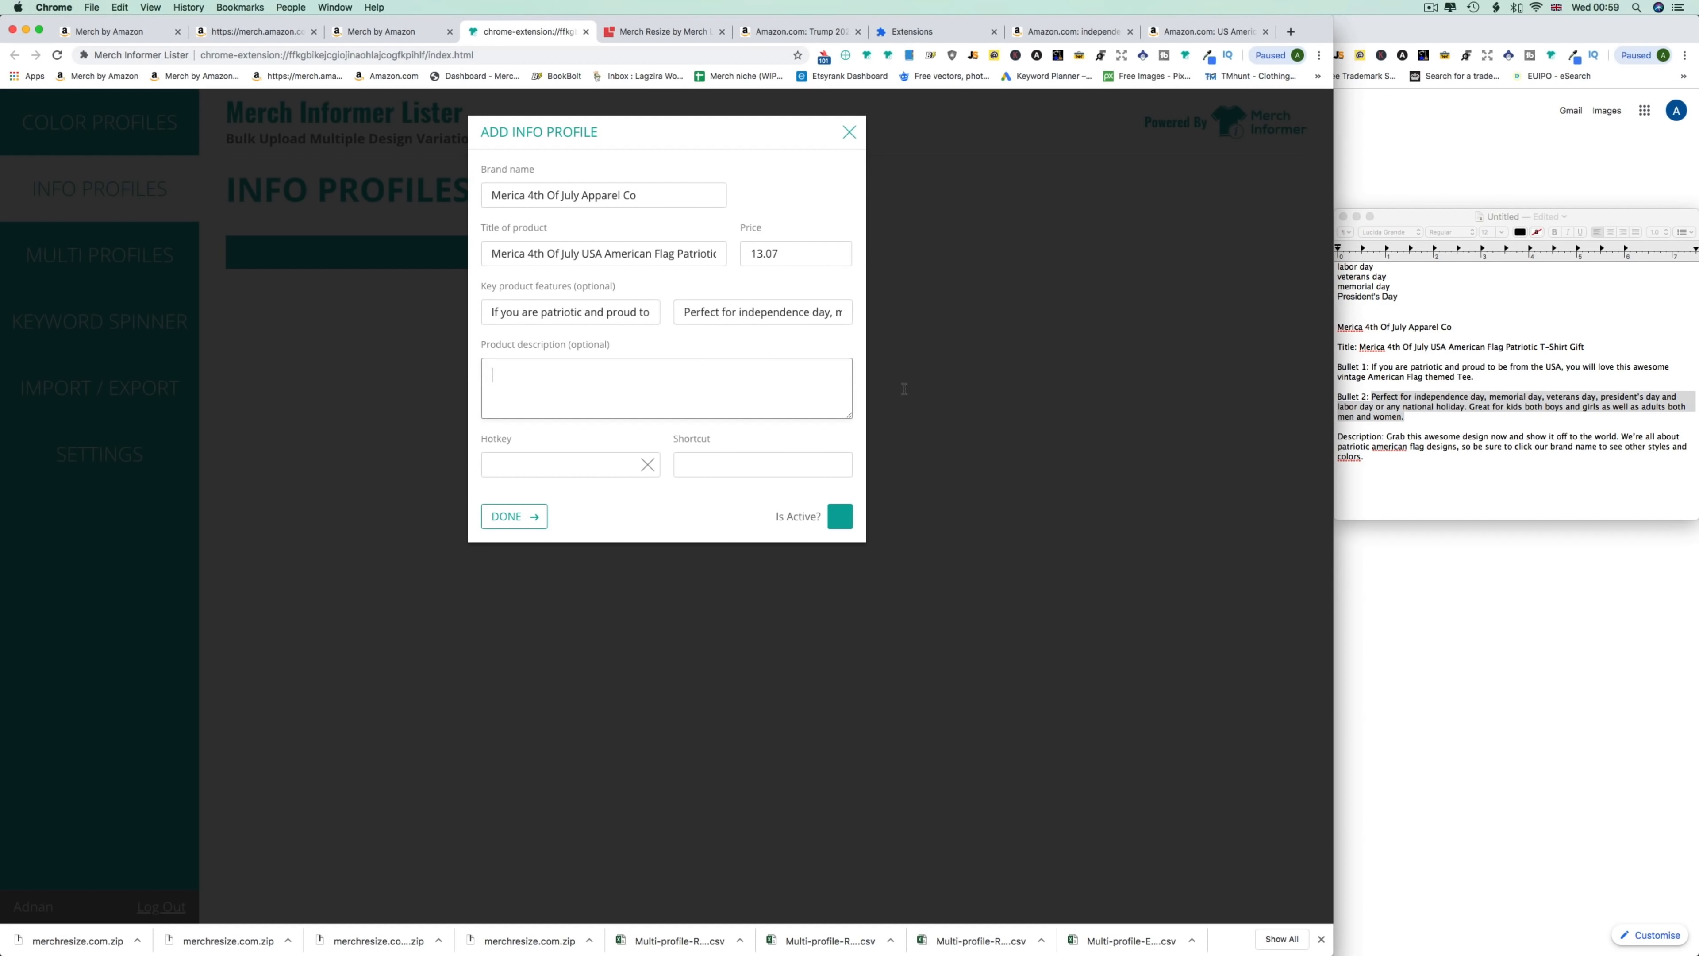
Copy the description text beginning "Grab this awesome design now" from the notes into the info profile's product description.
click(1386, 469)
mouse_move(1386, 437)
mouse_down()
mouse_move(1605, 447)
mouse_move(1365, 458)
mouse_up()
key(super+c)
click(593, 387)
key(super+v)
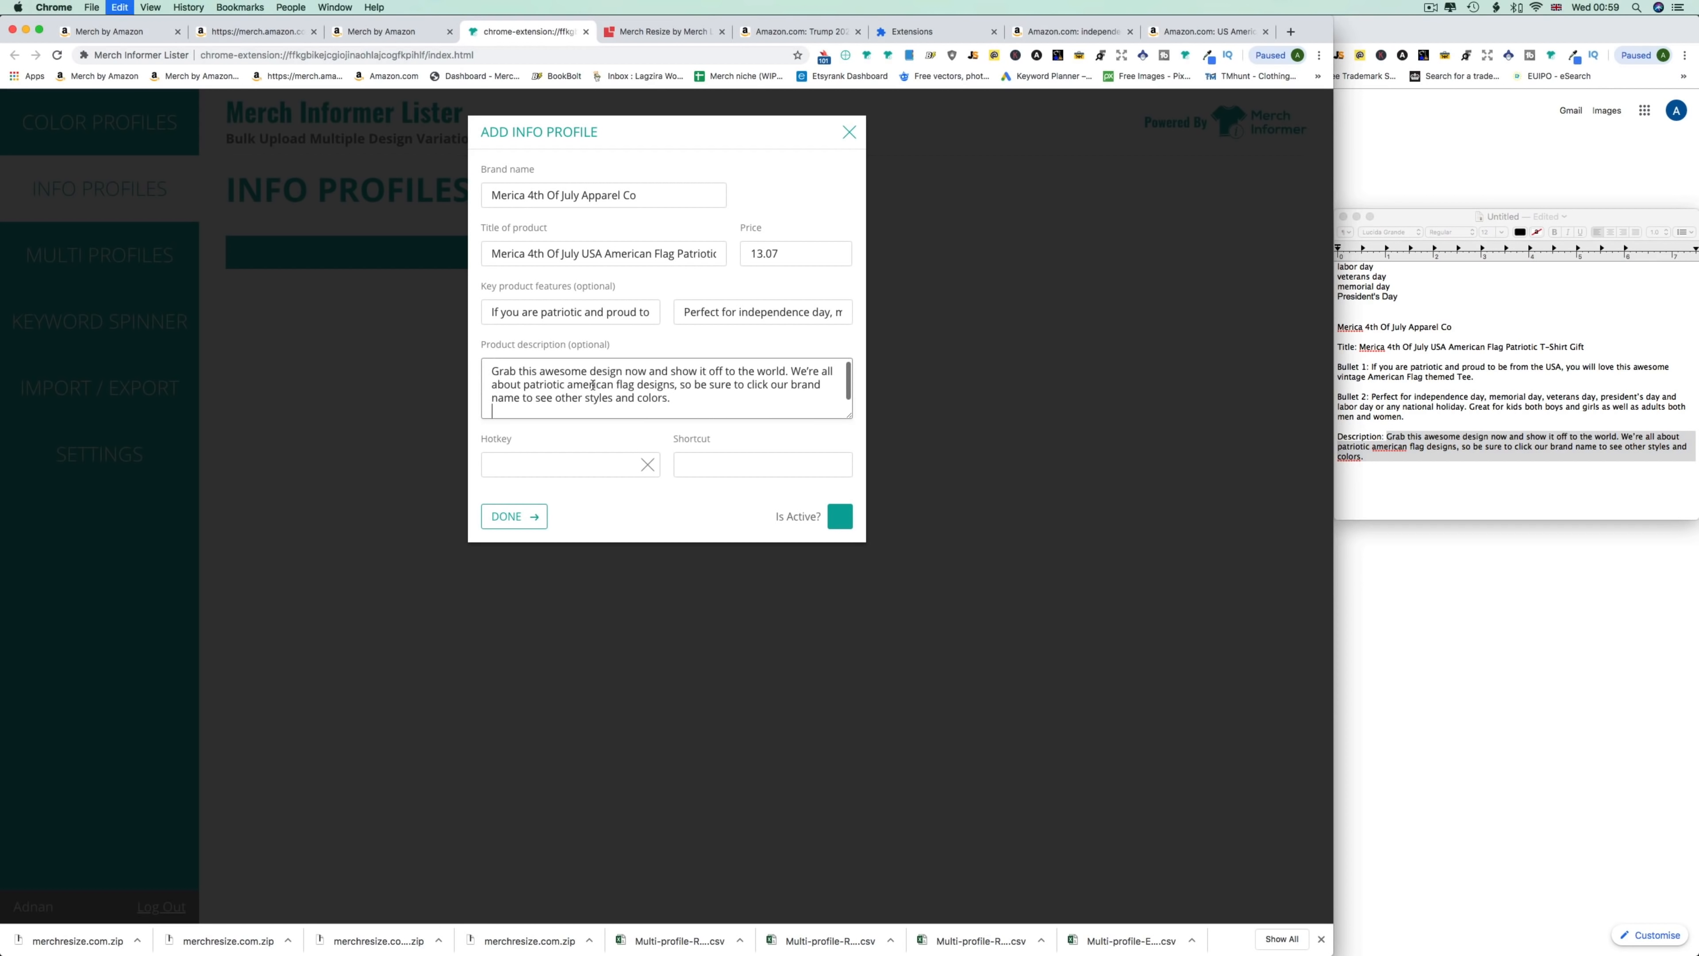
Assign the hotkey Alt+Z to the info profile, make it active and save it.
click(505, 462)
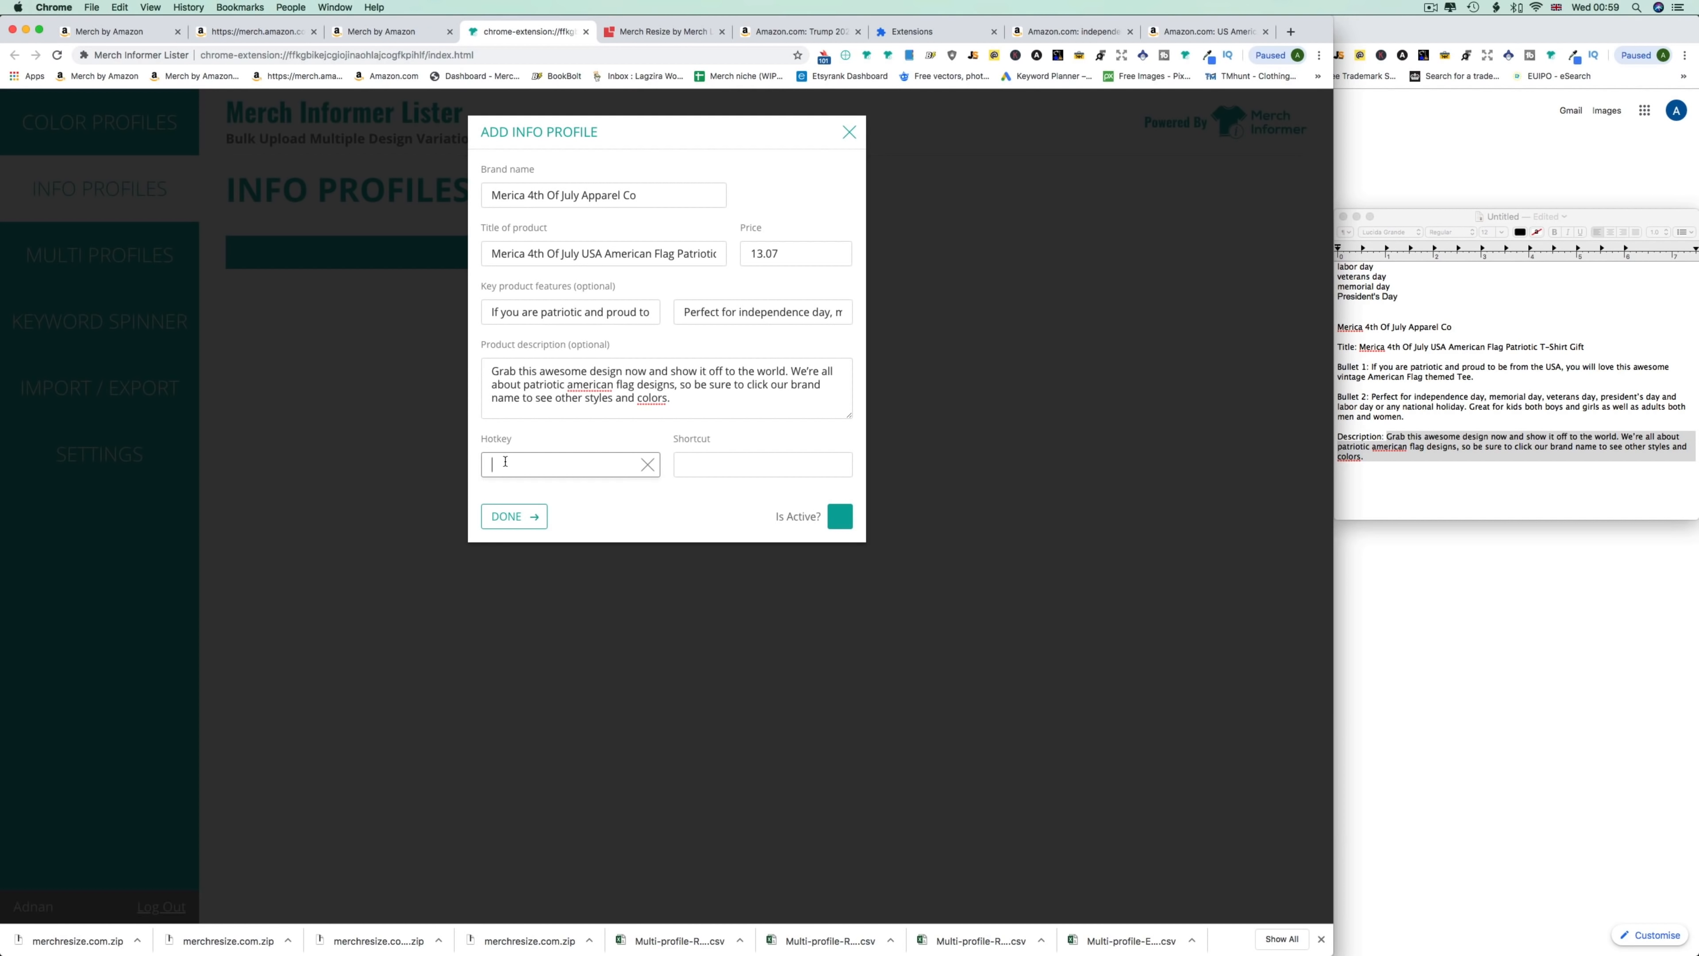
key(alt+z)
click(840, 516)
click(509, 516)
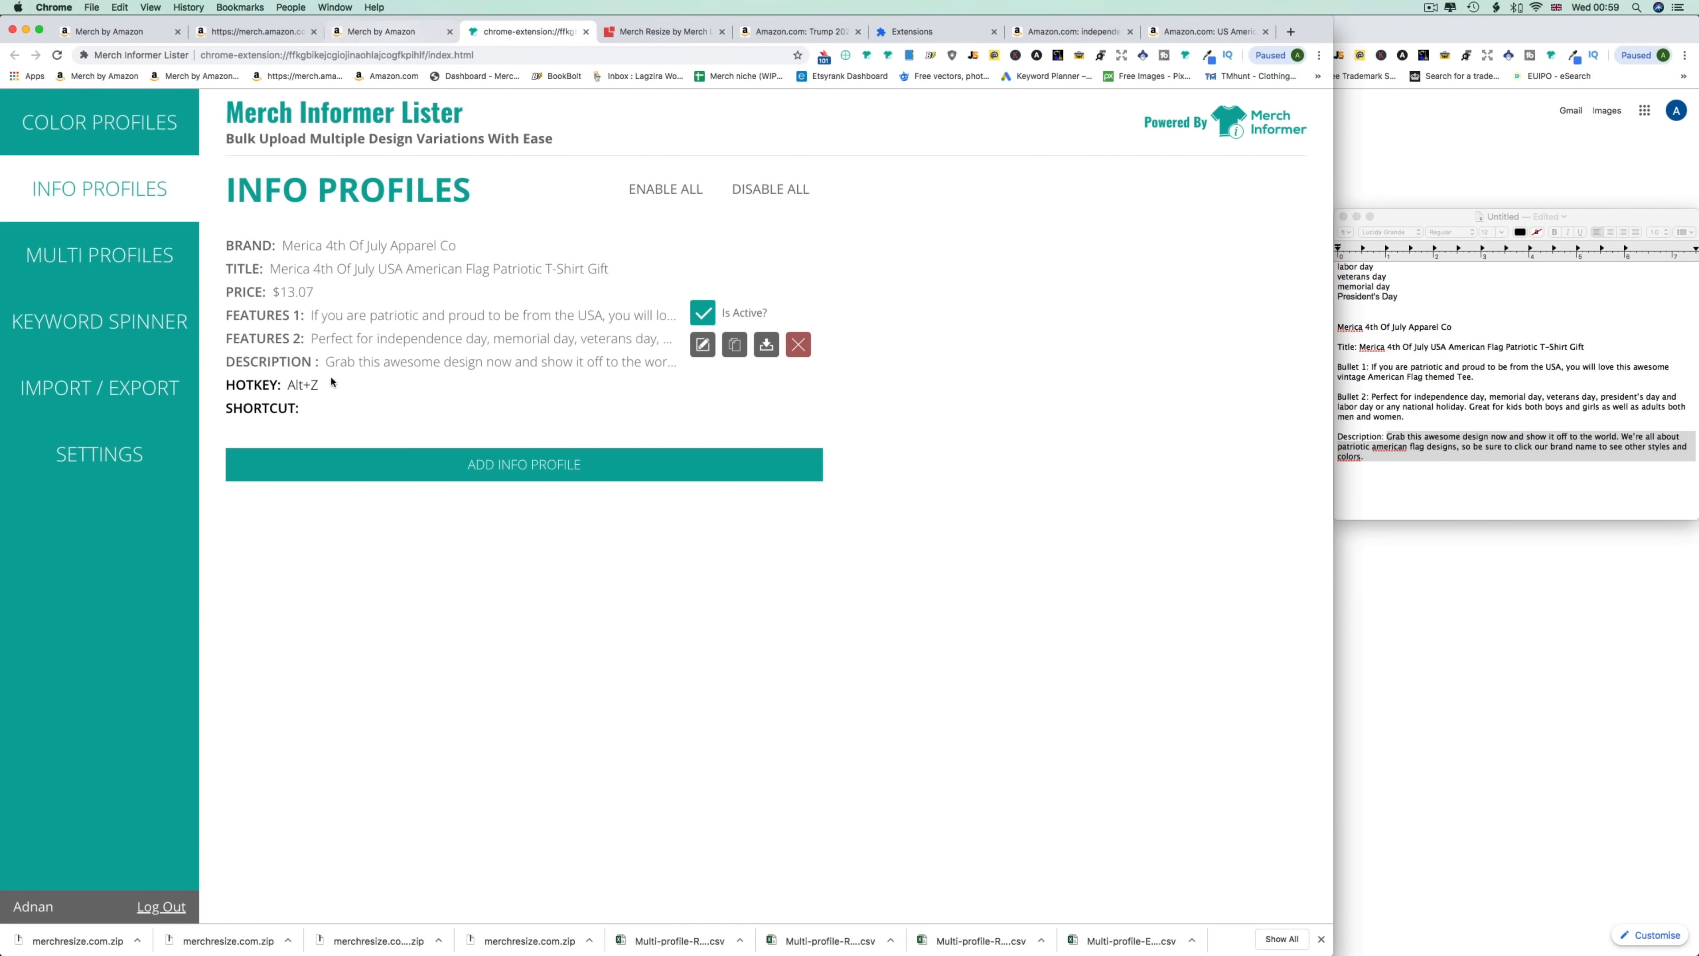
Start a new color profile and select the Dark Heather, black, navy, blue and dark red shirt colors.
click(143, 146)
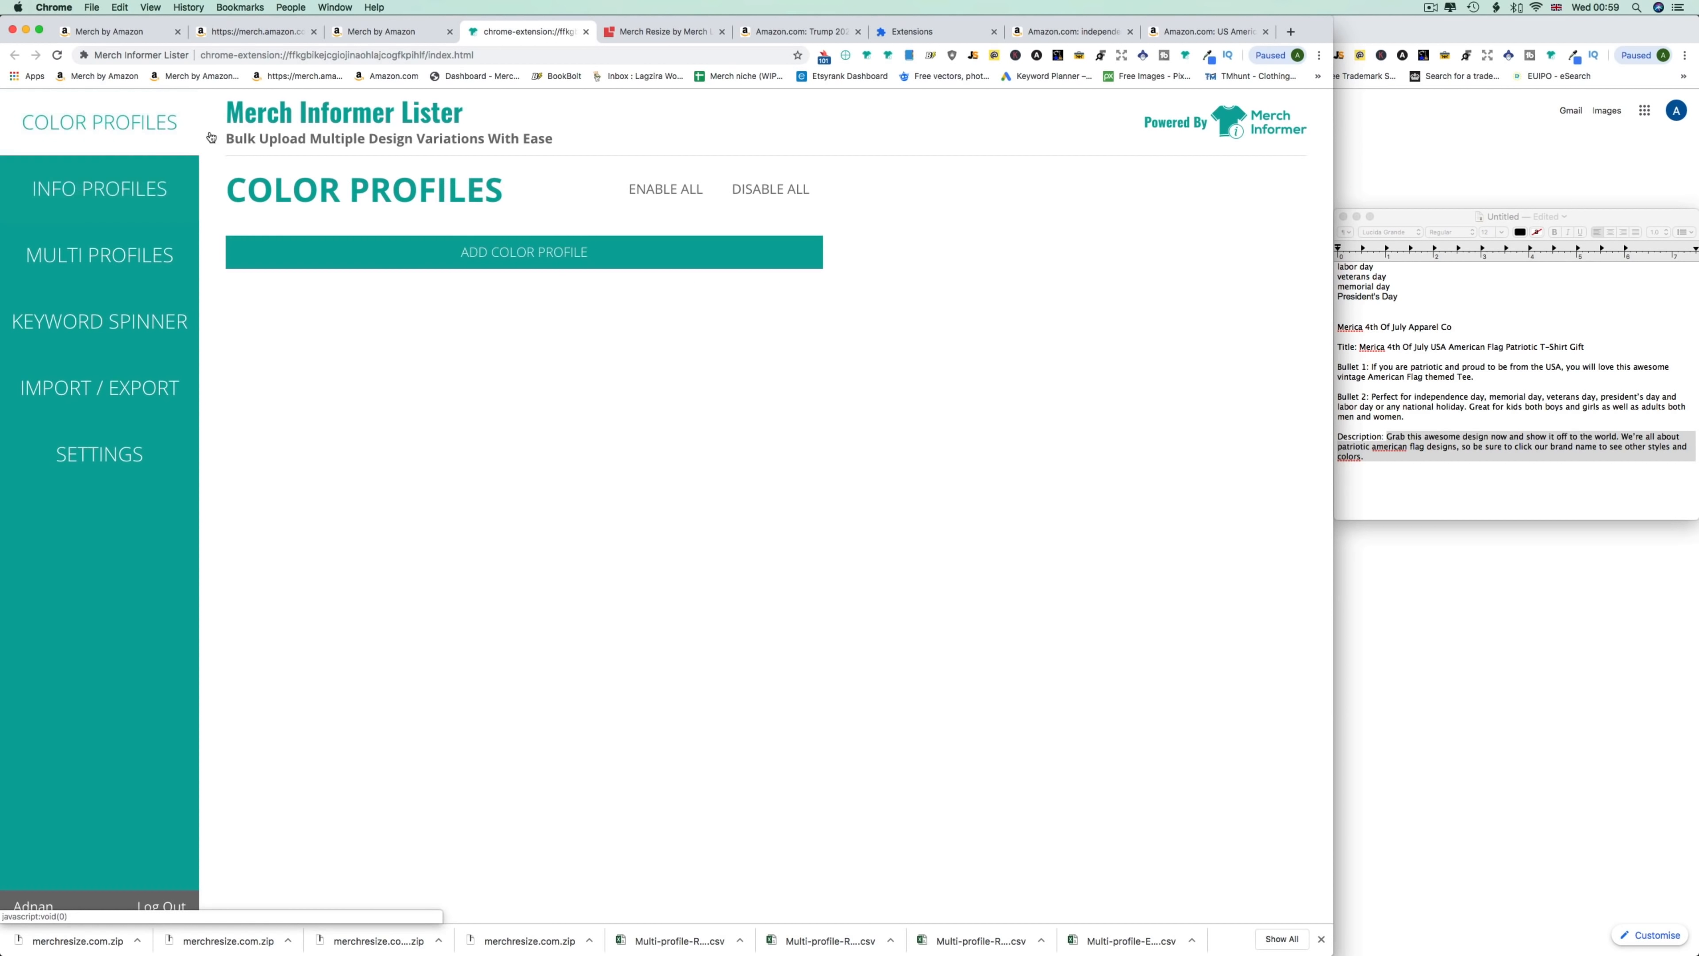
click(516, 264)
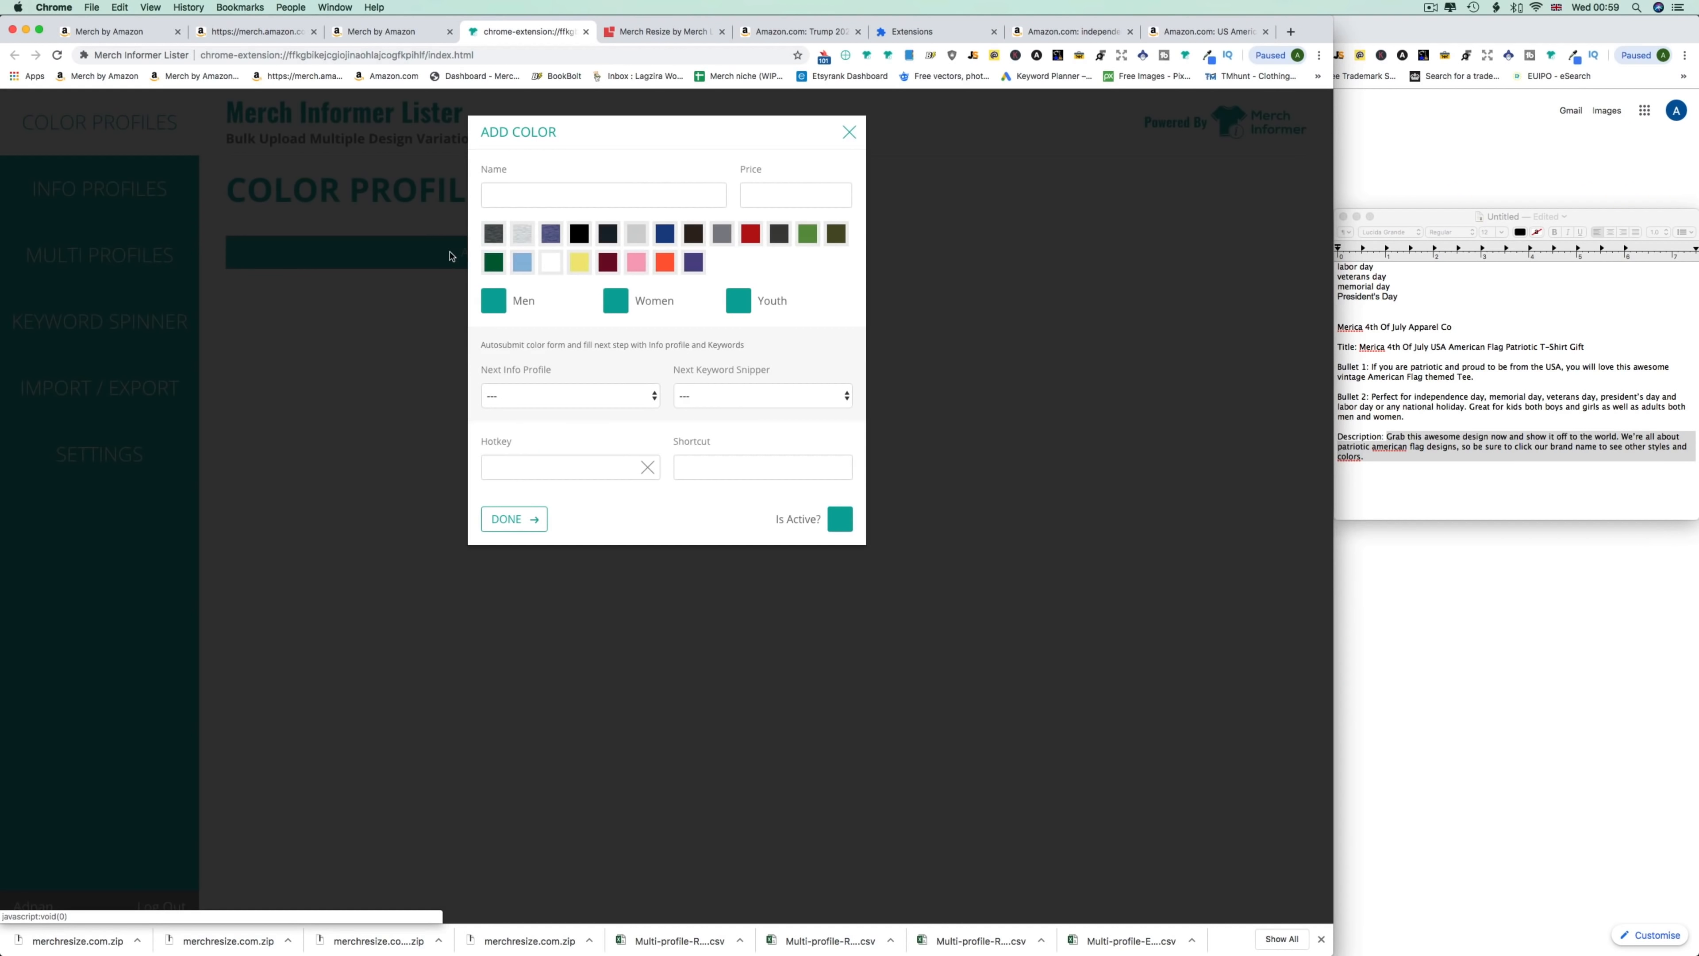
click(495, 234)
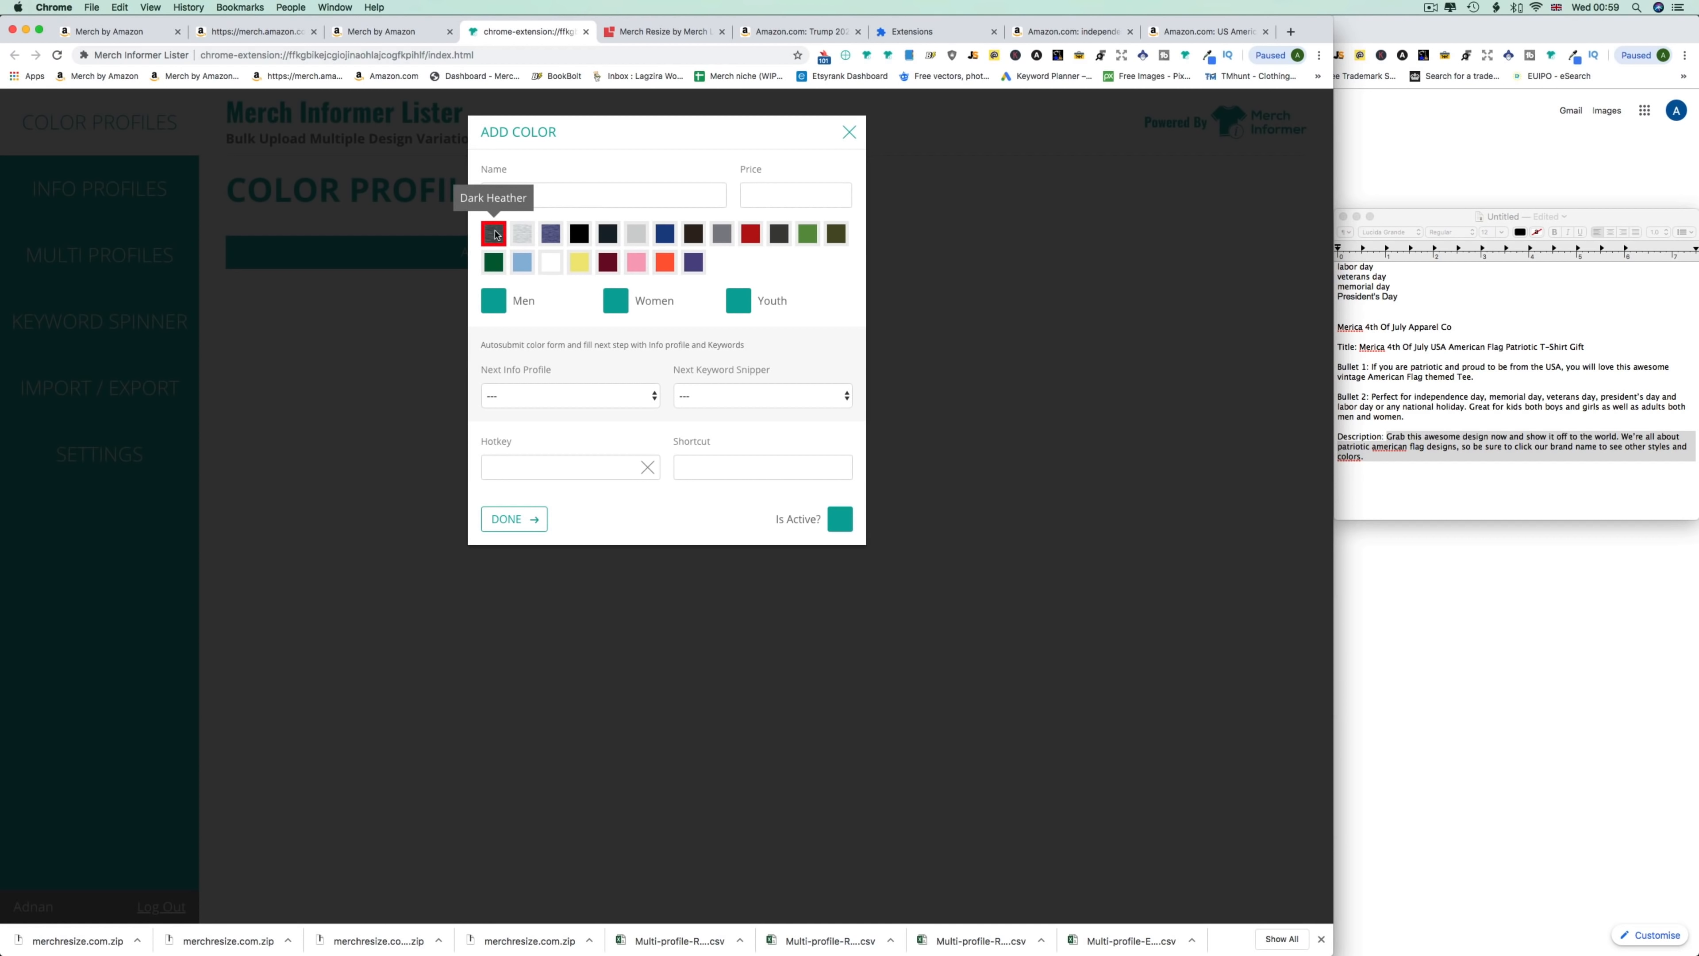
click(580, 237)
click(606, 239)
click(667, 238)
click(609, 262)
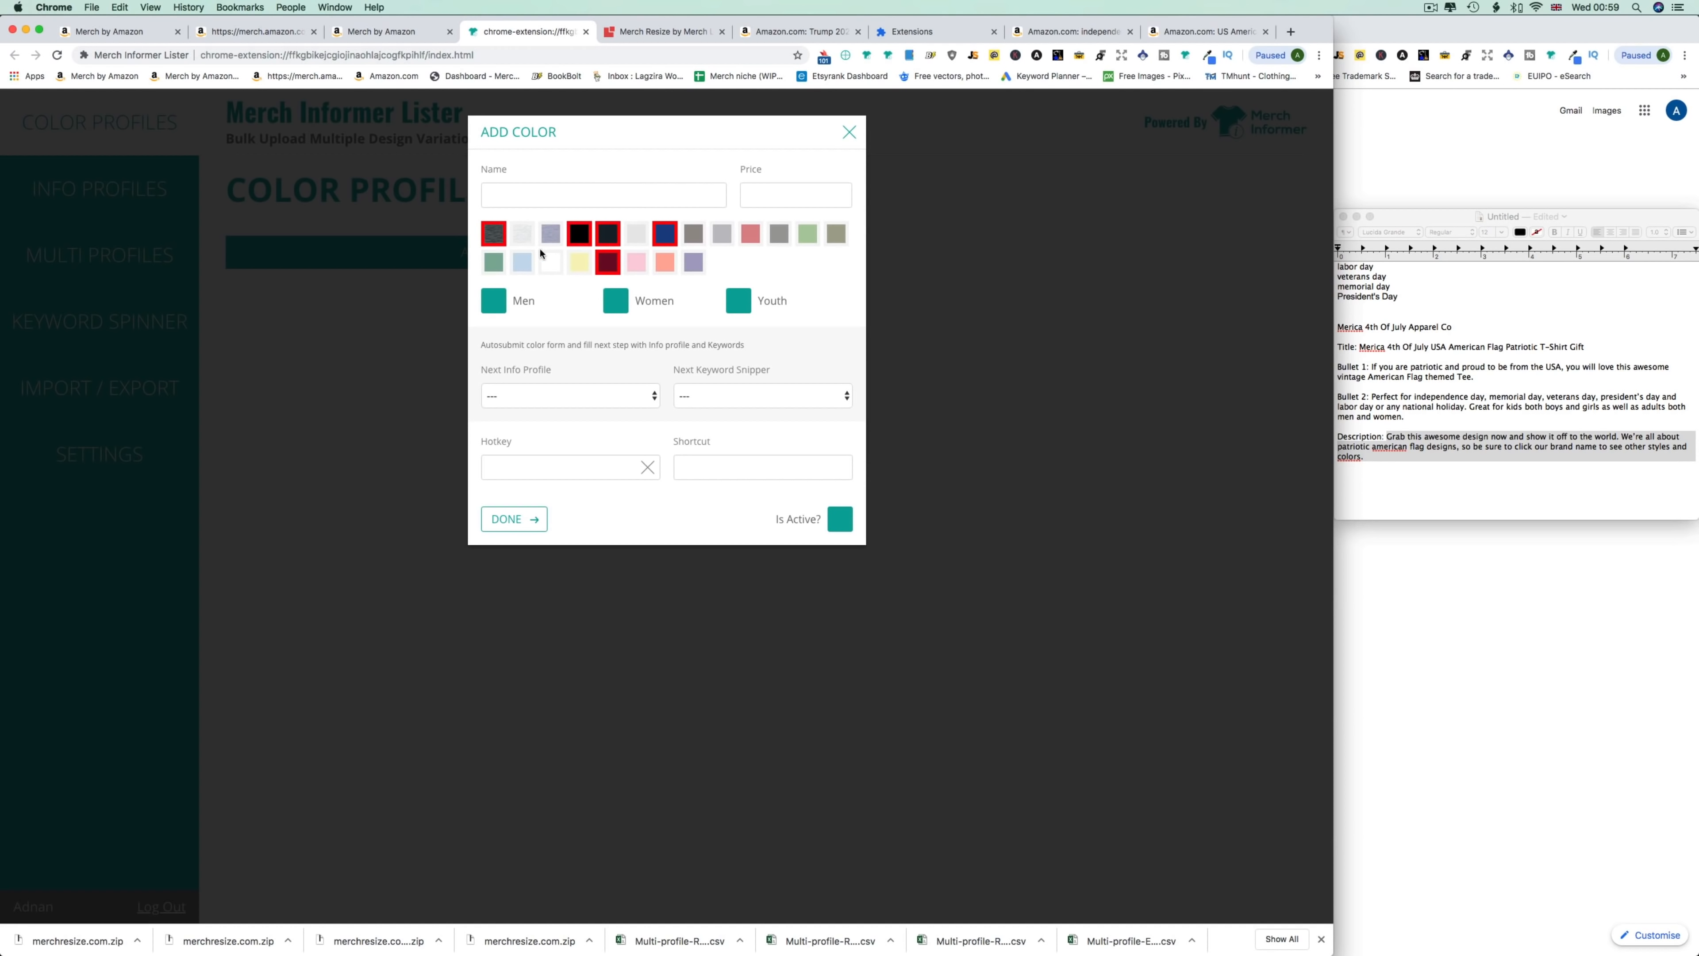
Enable the Men, Women and Youth fits and choose the Merica 4th Of July profile as the next info profile.
click(498, 301)
click(614, 302)
click(745, 302)
click(541, 396)
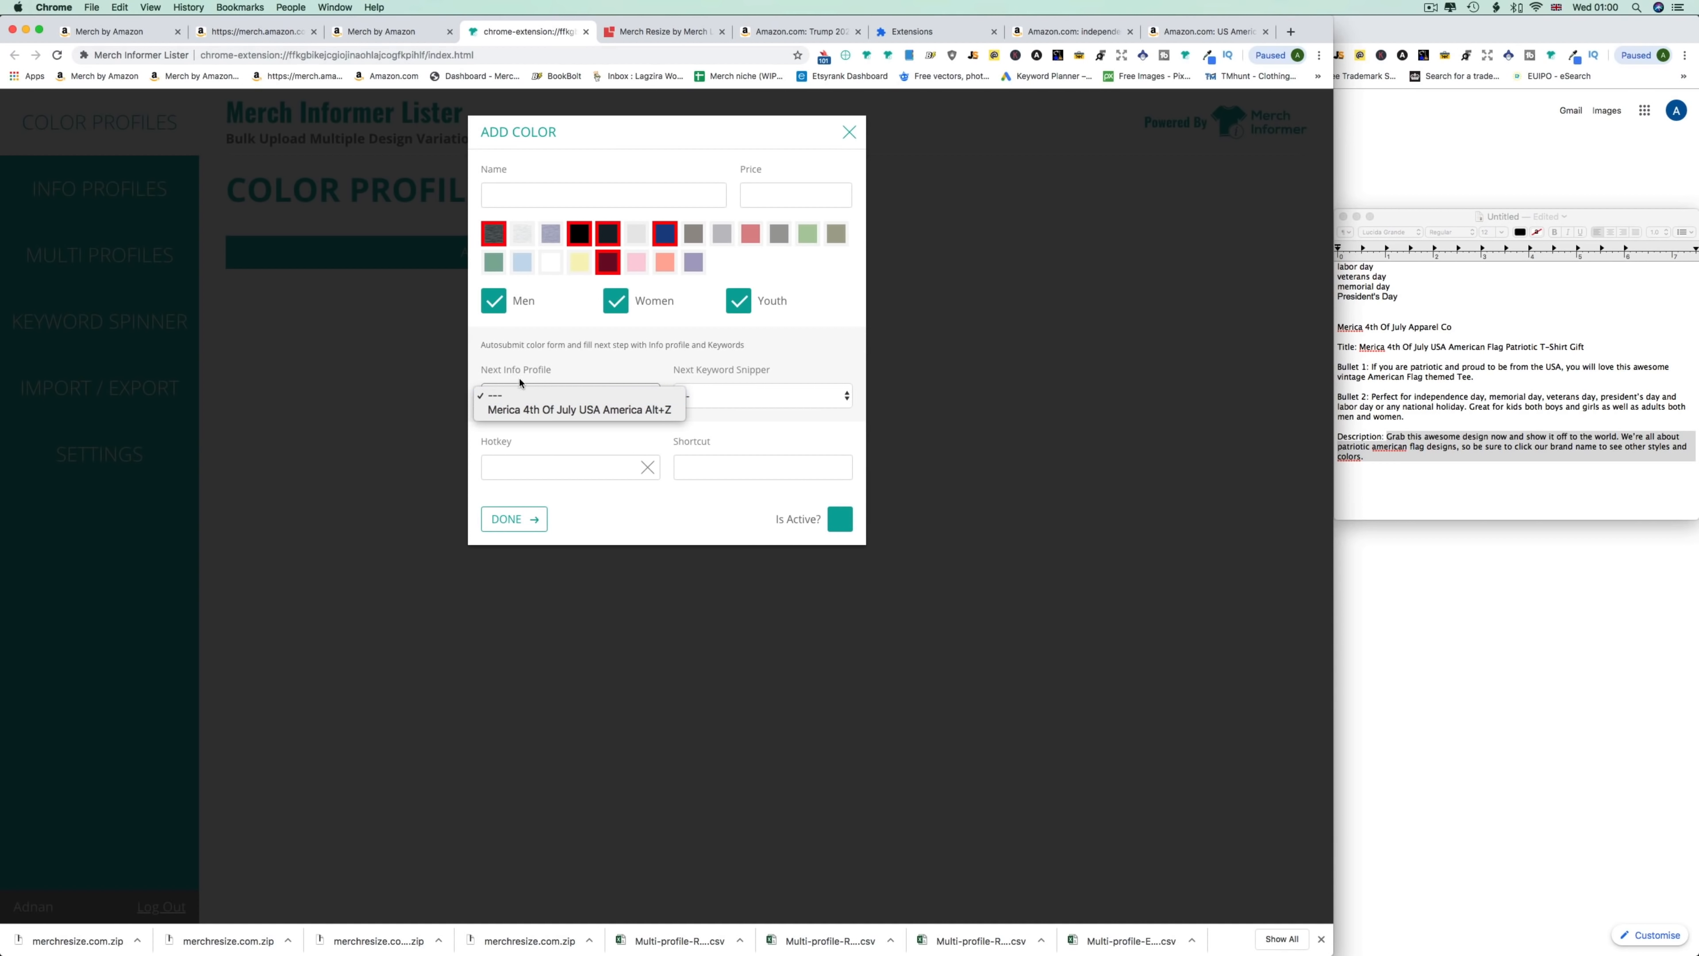
click(550, 411)
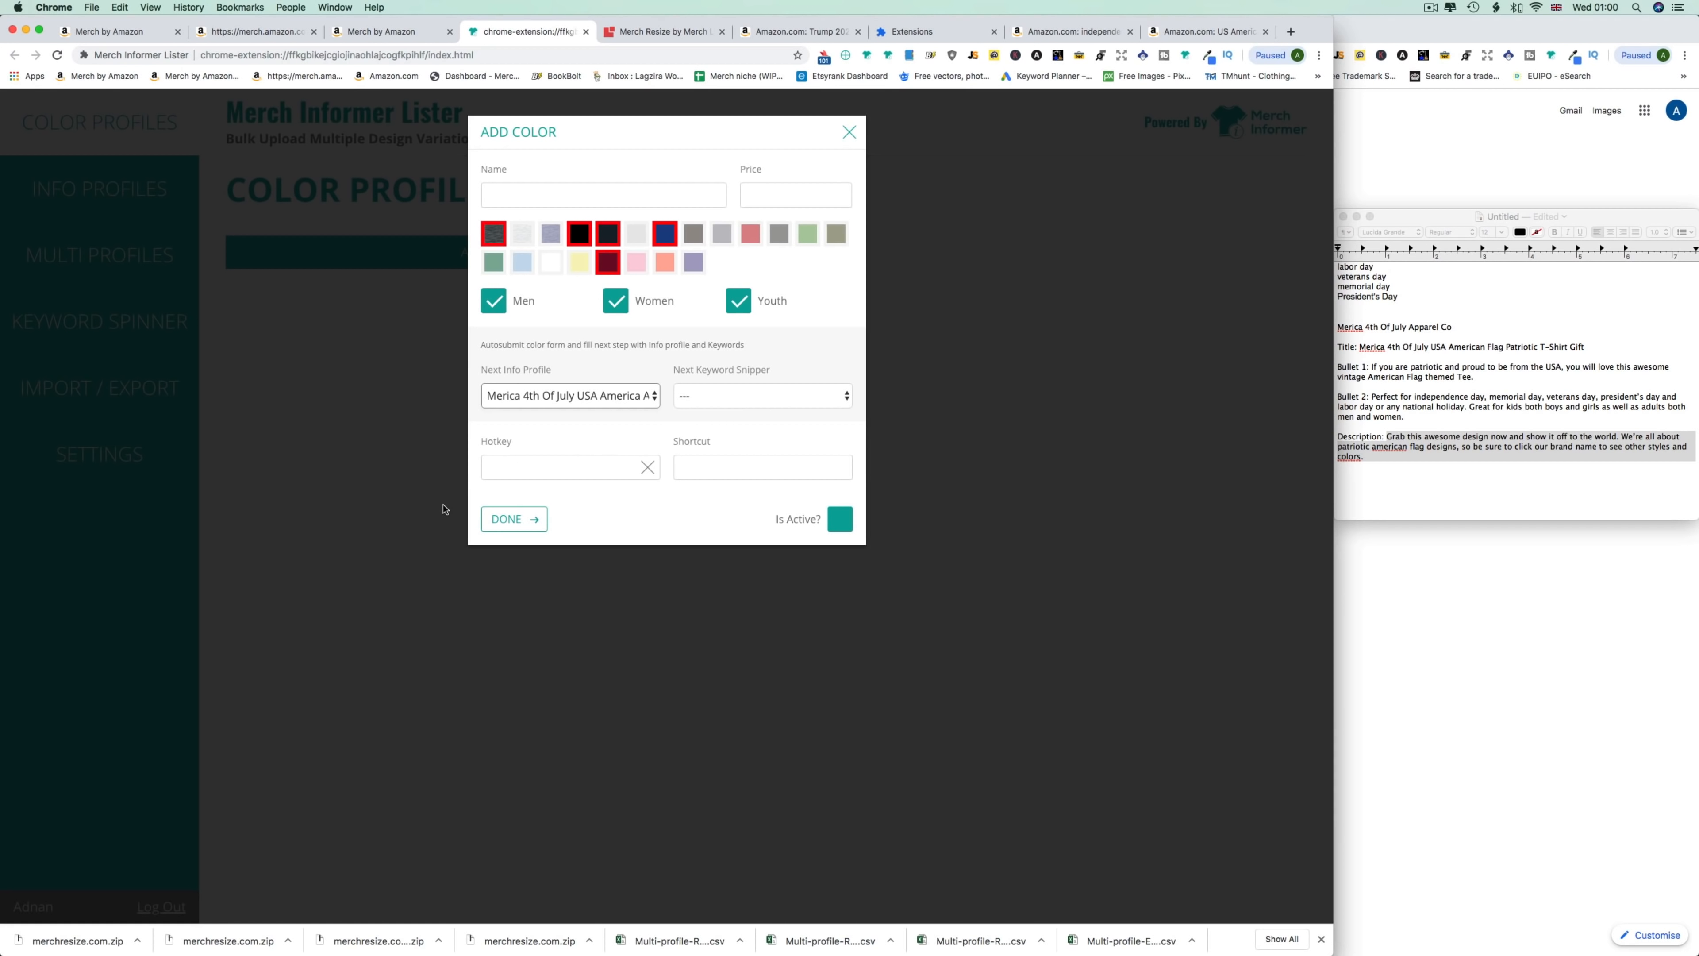
Assign the hotkey Alt+X to the color profile, make it active, name it "Merica" and save it.
click(542, 469)
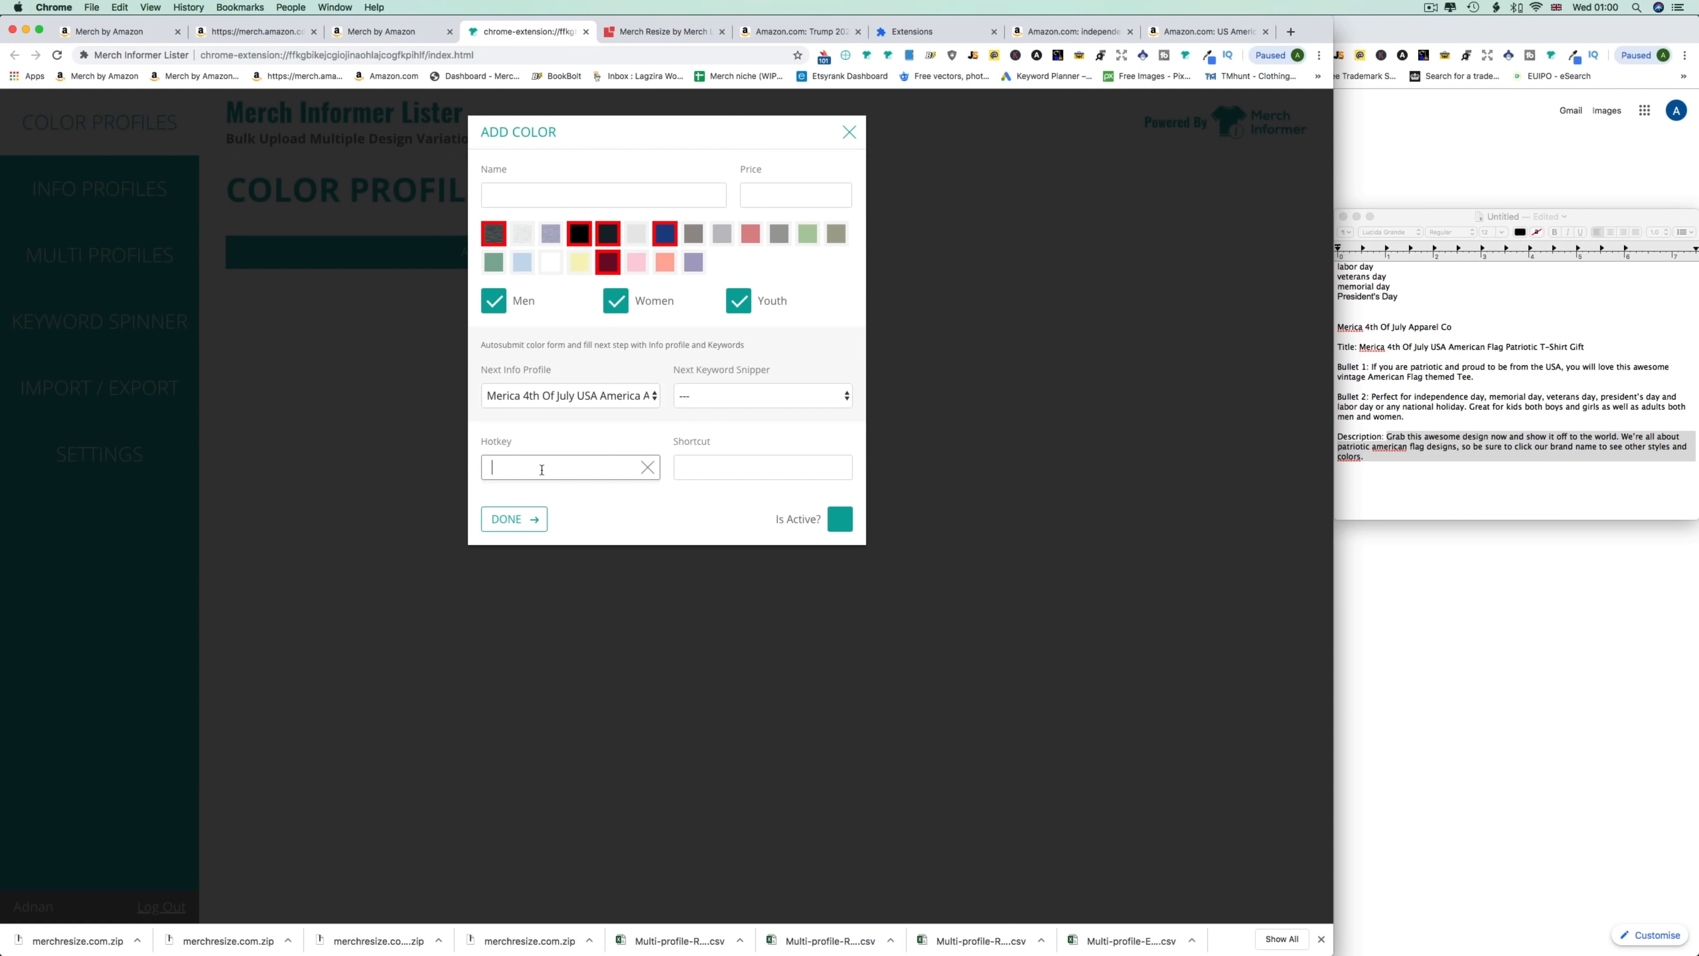
key(alt+x)
click(791, 528)
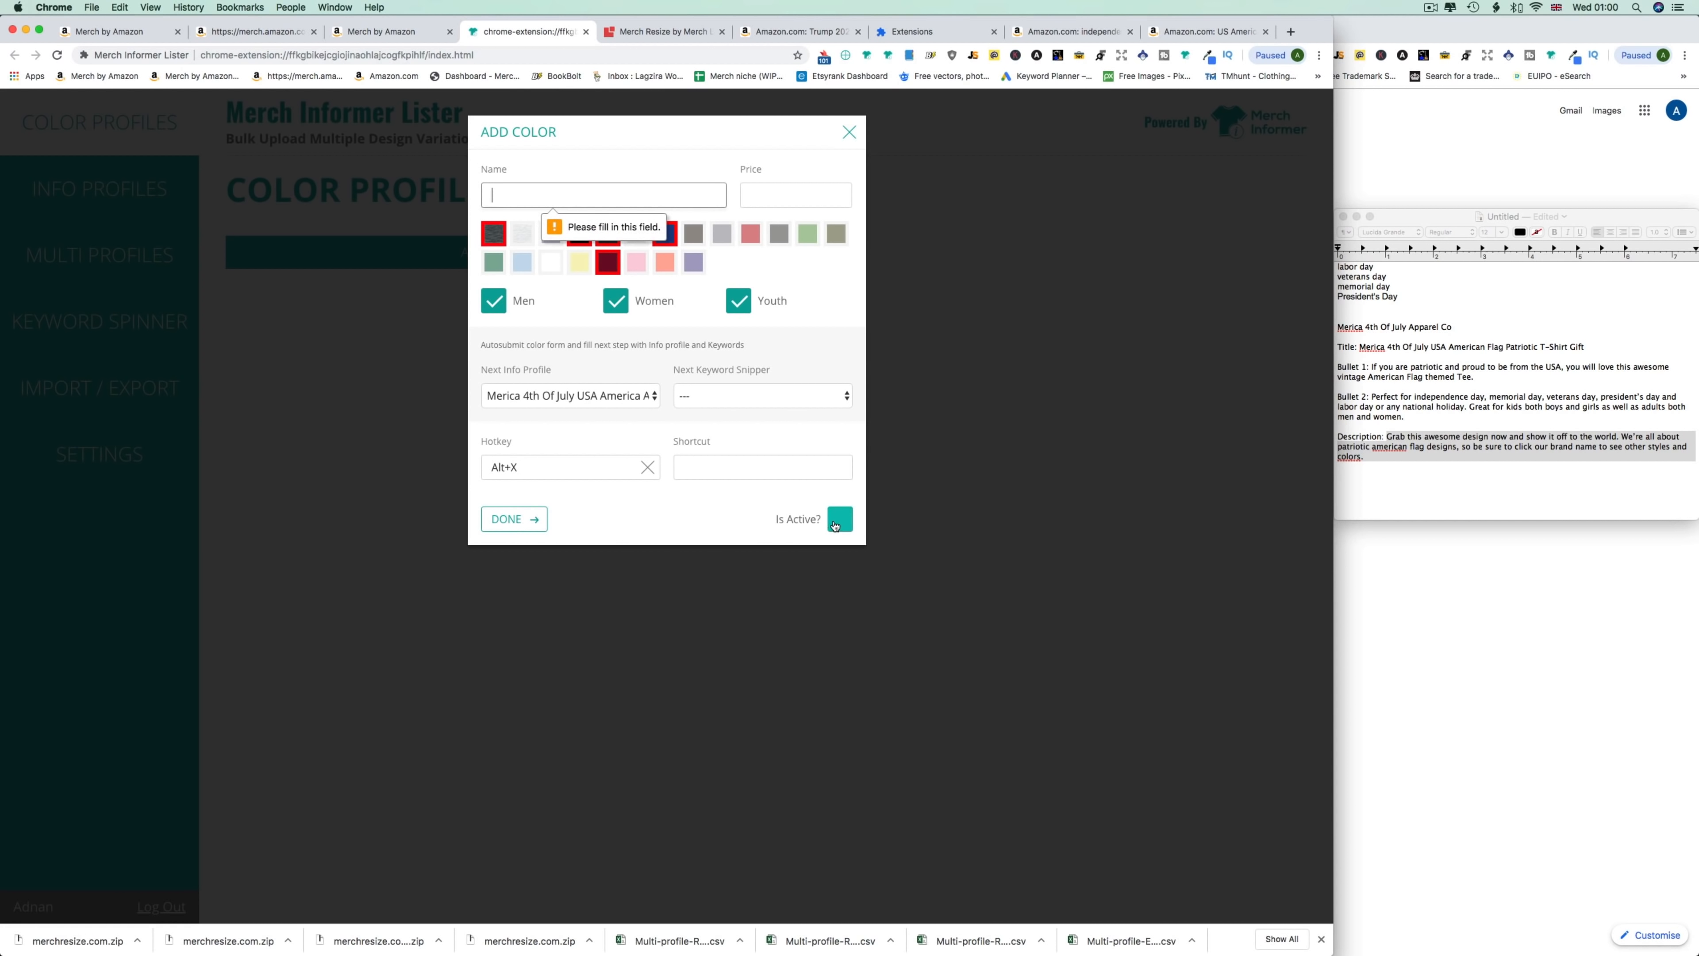
click(521, 527)
text(4th )
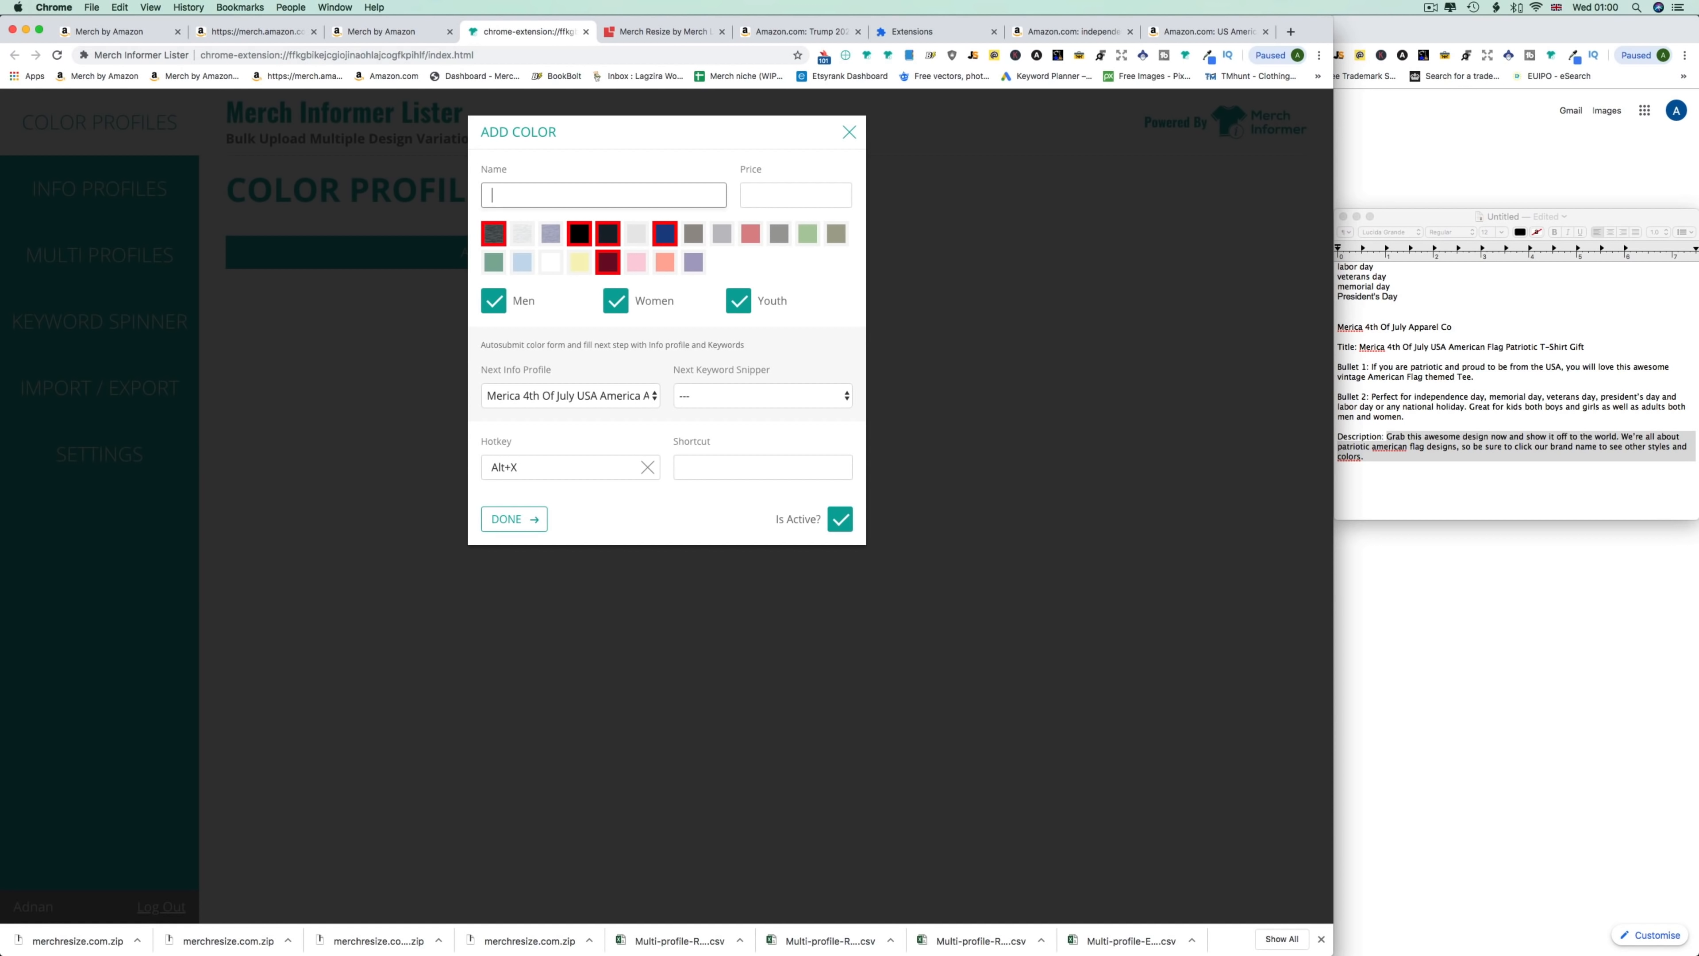
text(Merica)
click(512, 519)
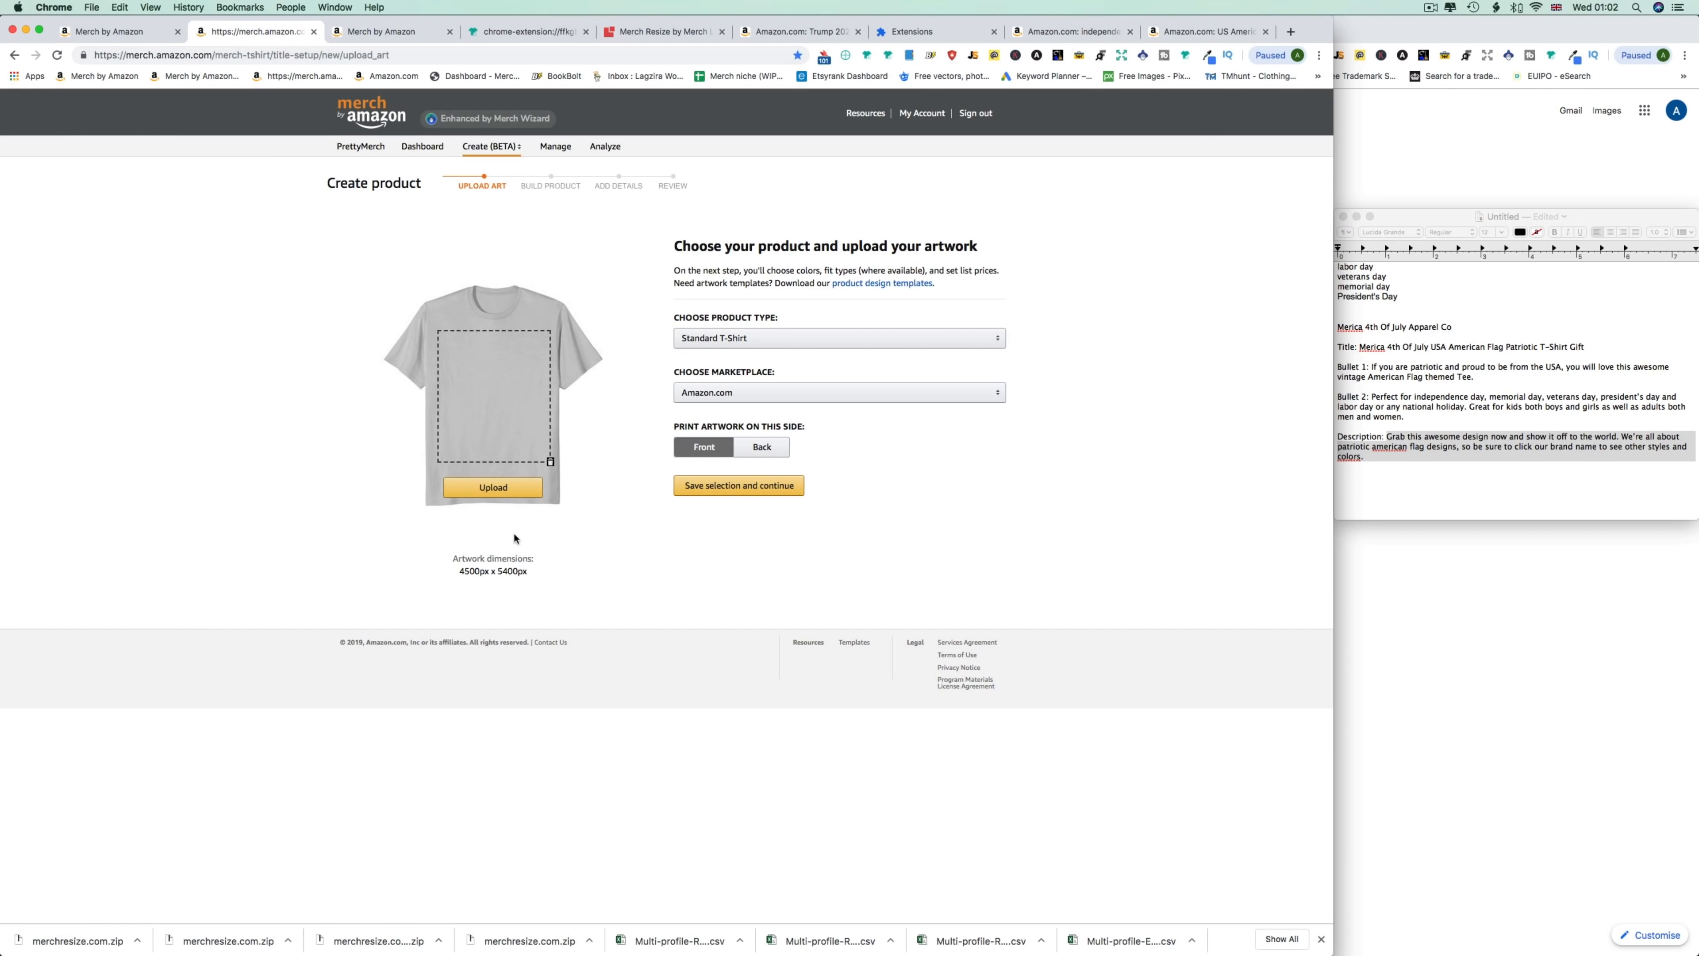
Upload the Merica artwork to the front of a Standard T-Shirt for Amazon.com and save the selection.
click(495, 489)
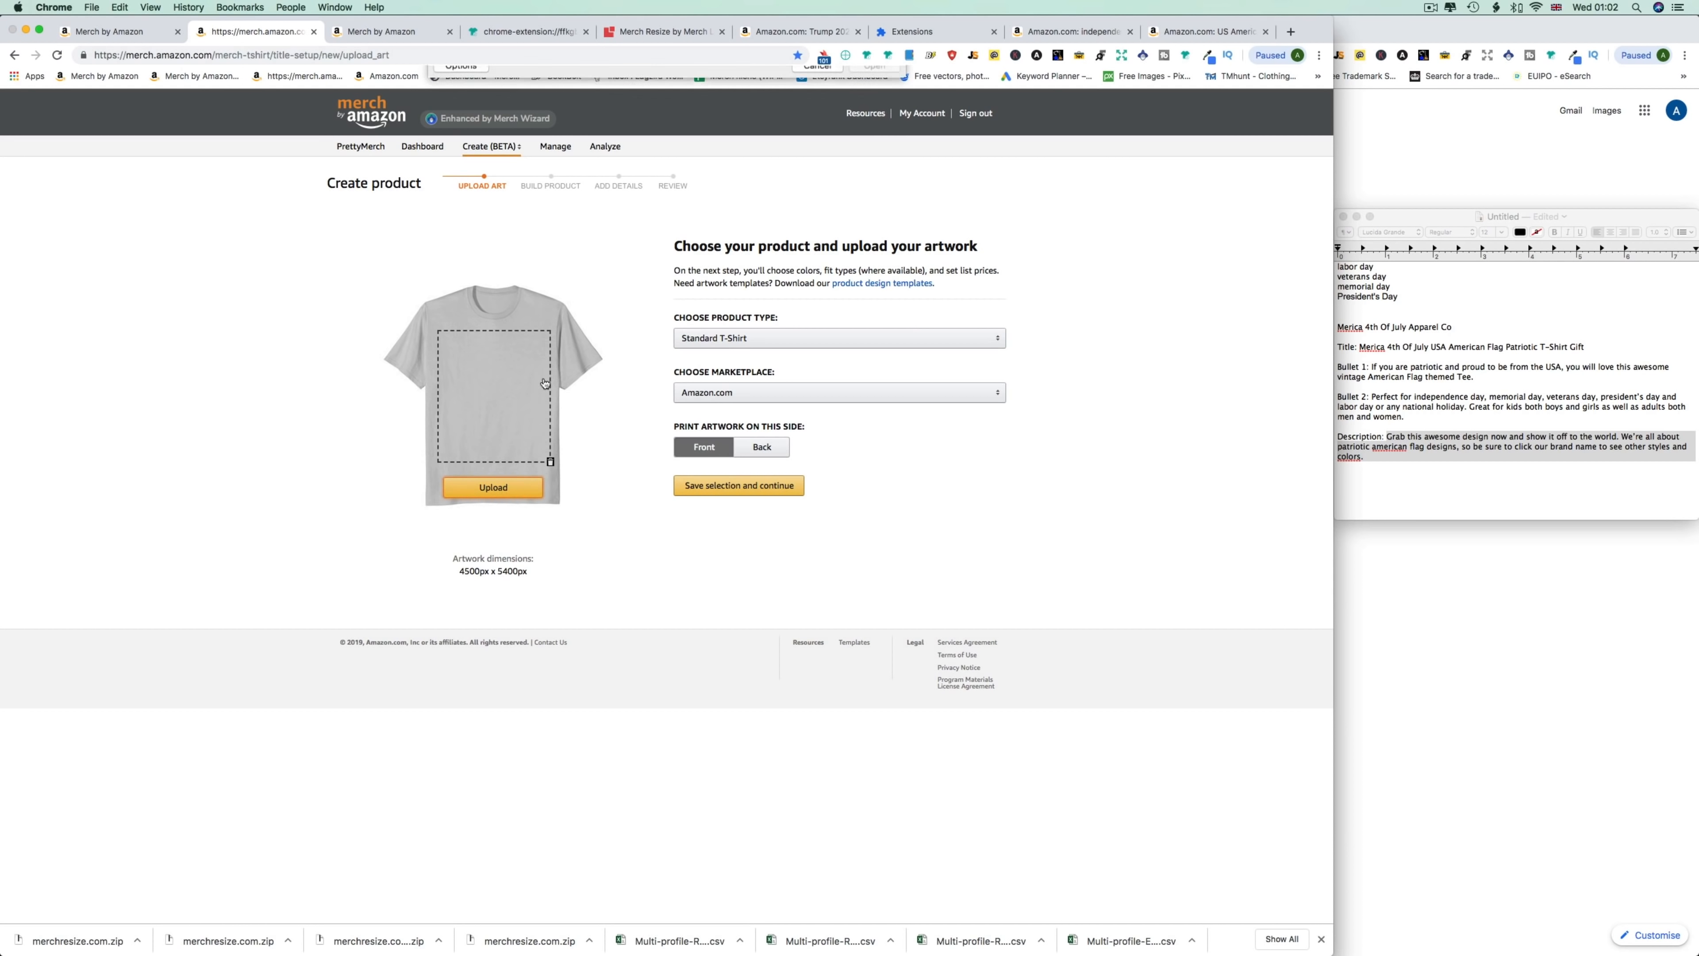
double_click(579, 119)
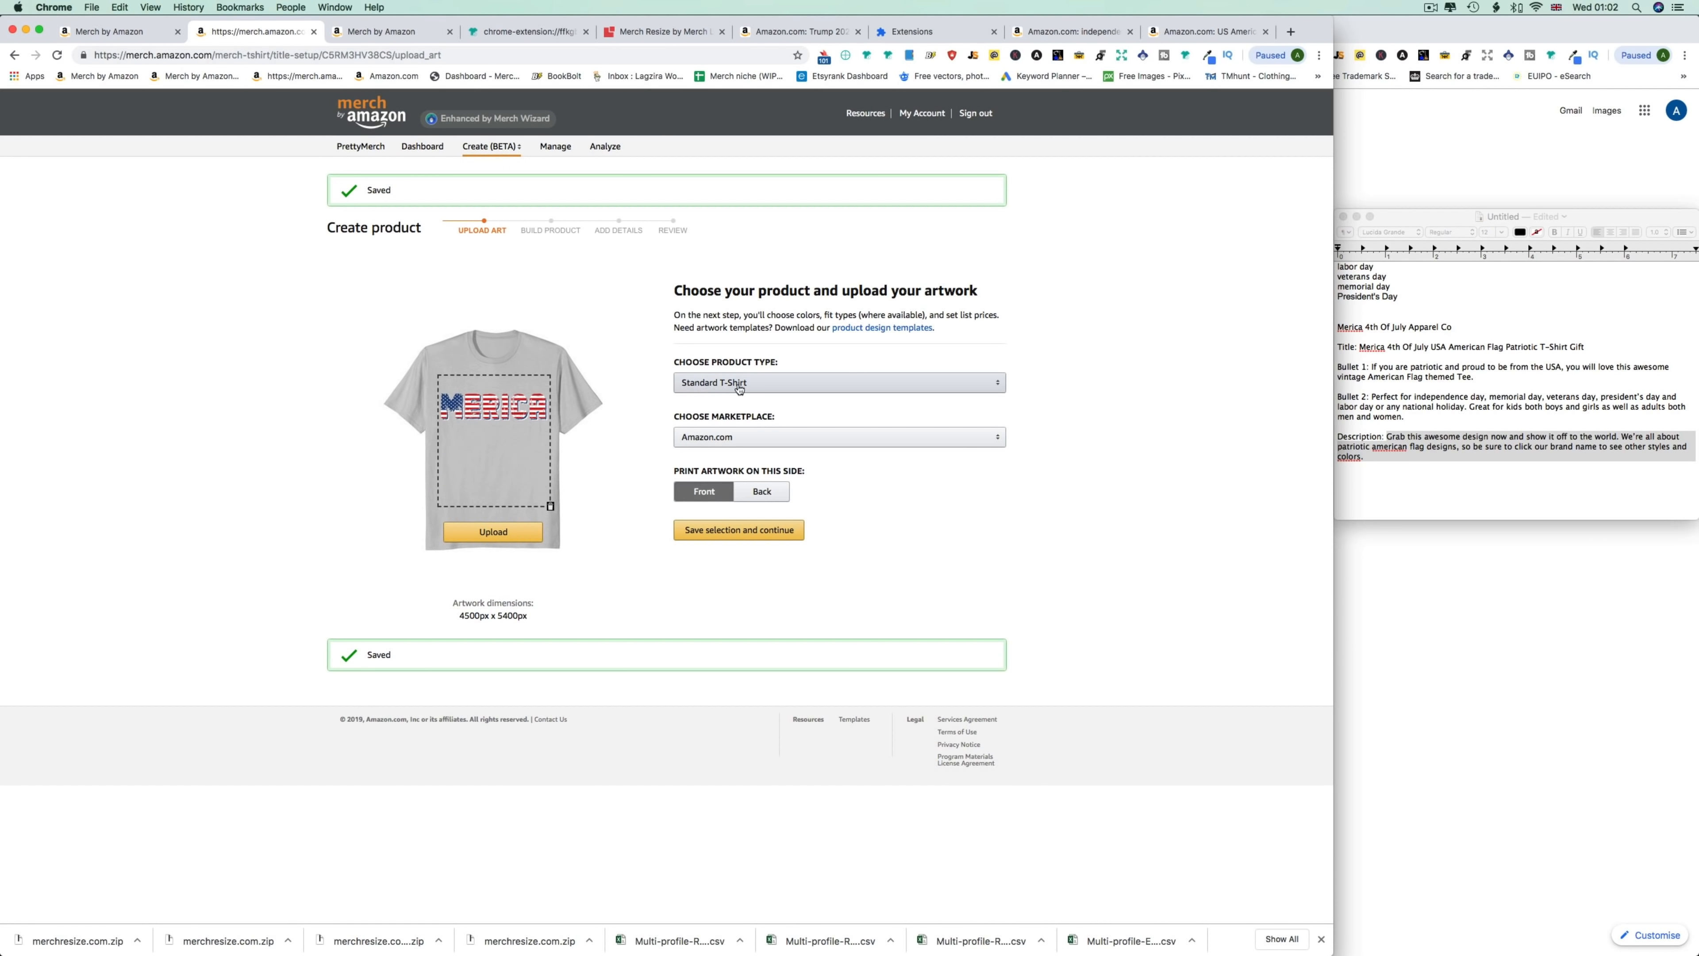
click(703, 530)
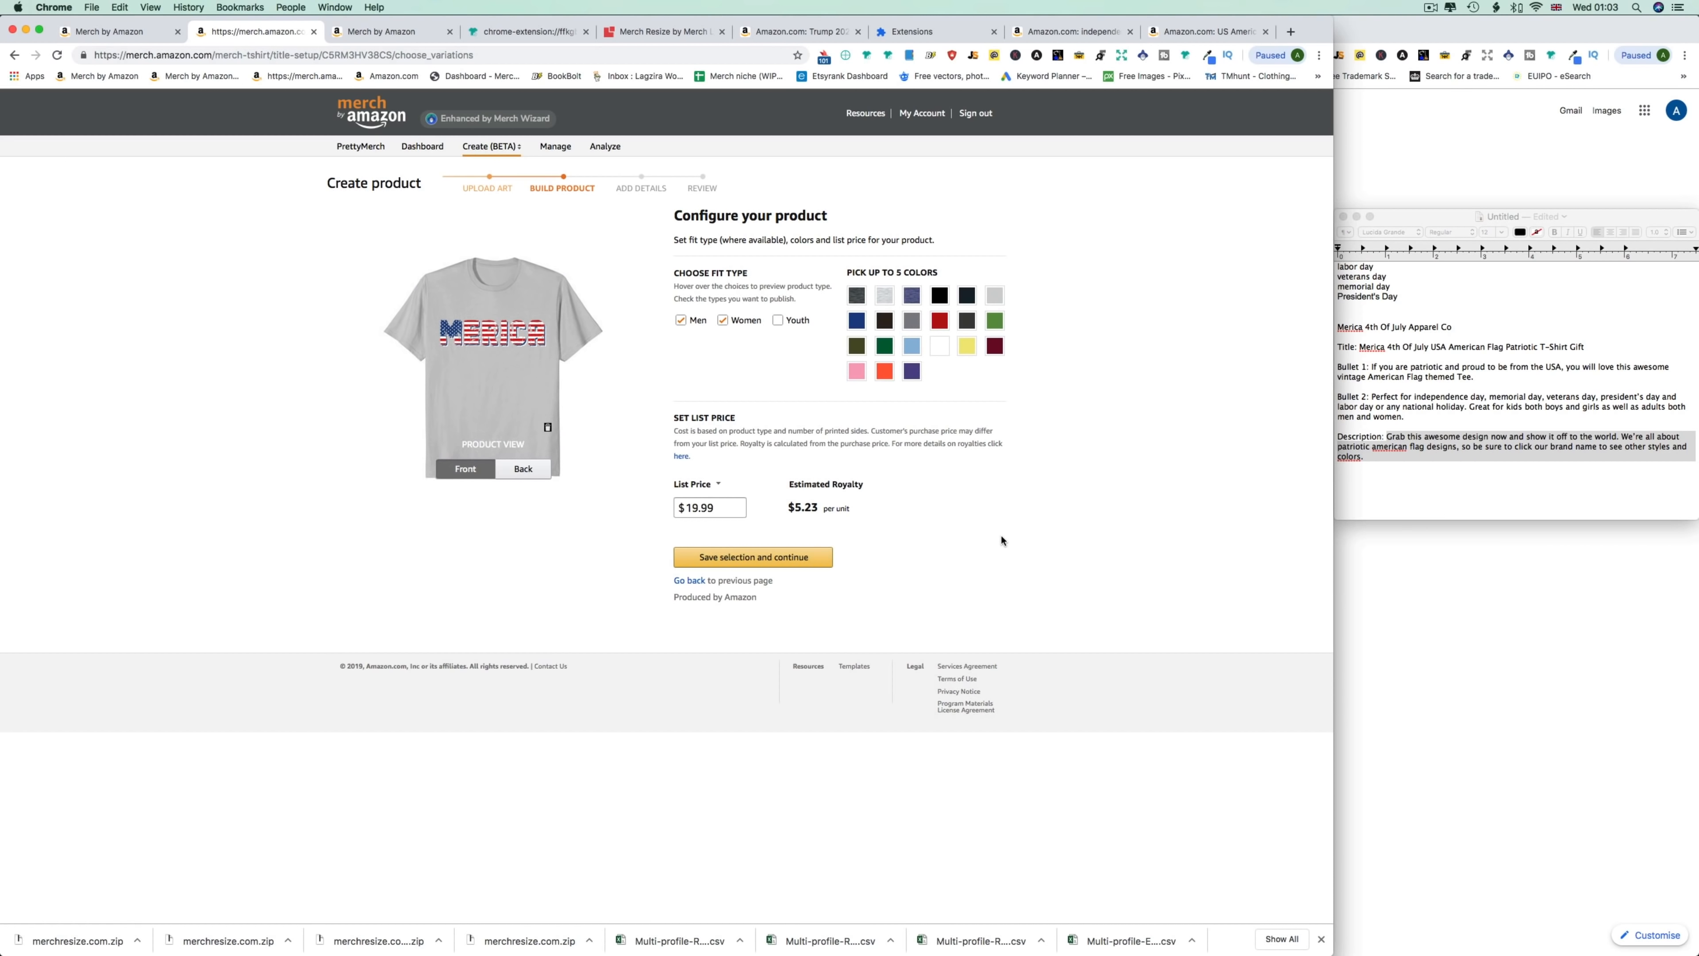
Save the filled-in Merica product details and run the MI Trademark Check on the listing under review.
key(Return)
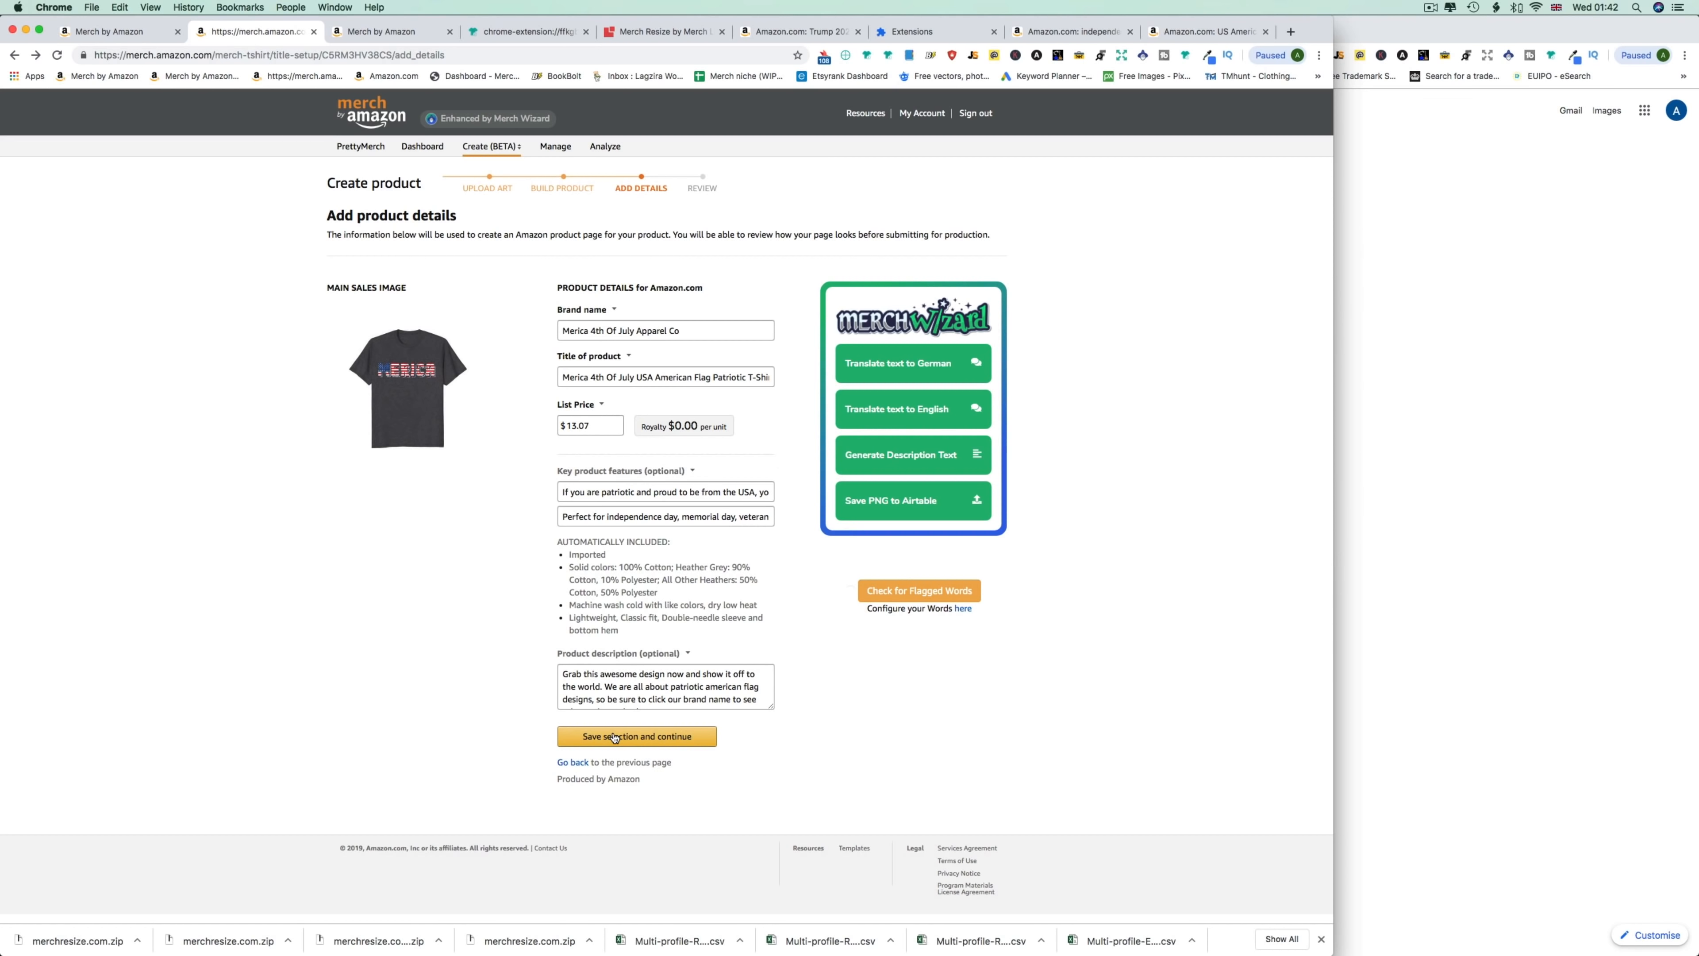
click(615, 736)
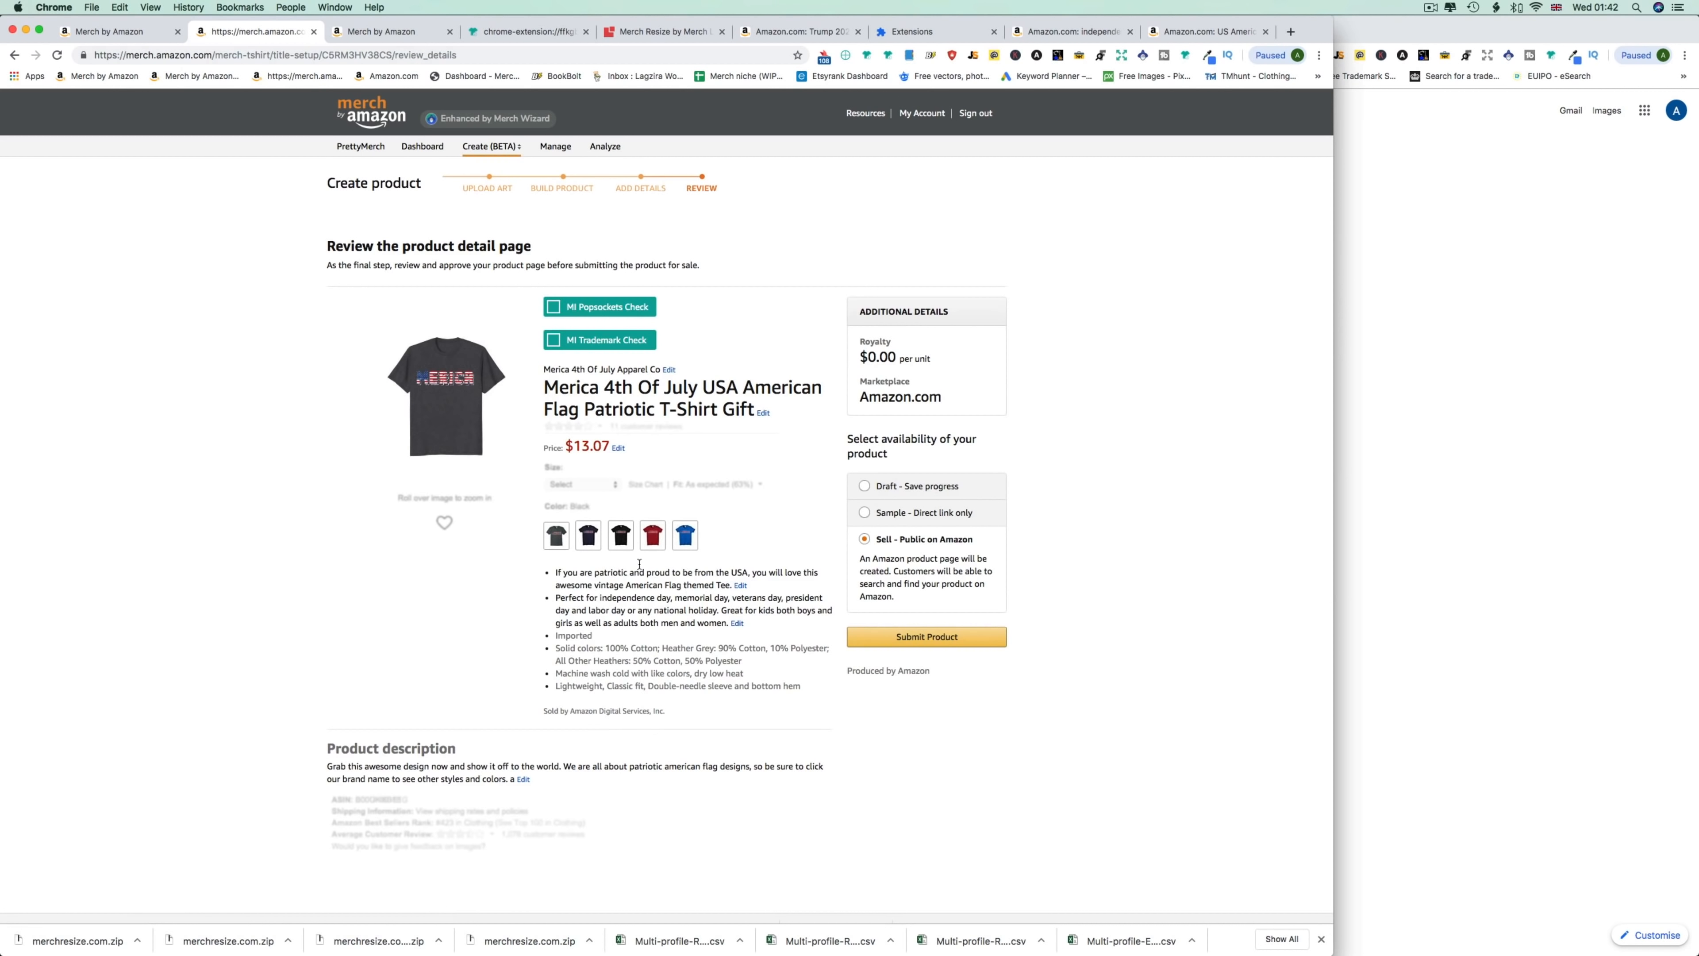
click(619, 347)
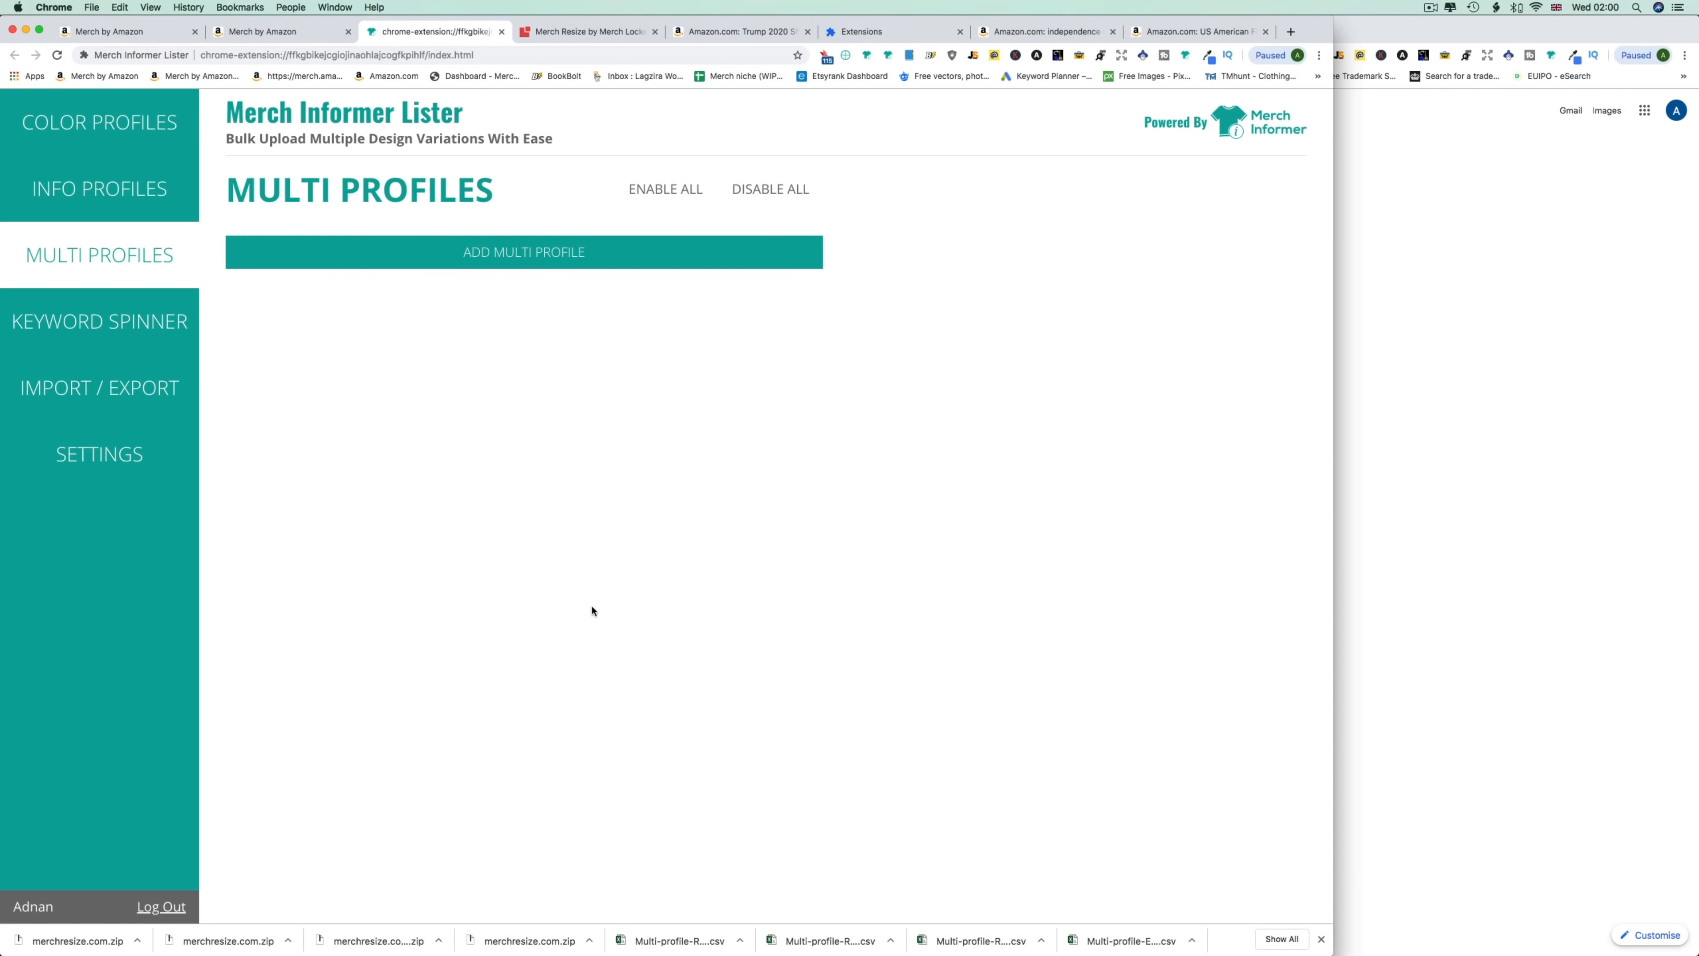
Start a new multi profile in Merch Informer Lister and price the .com, .co.uk and .de standard t-shirts at 19.99.
click(516, 266)
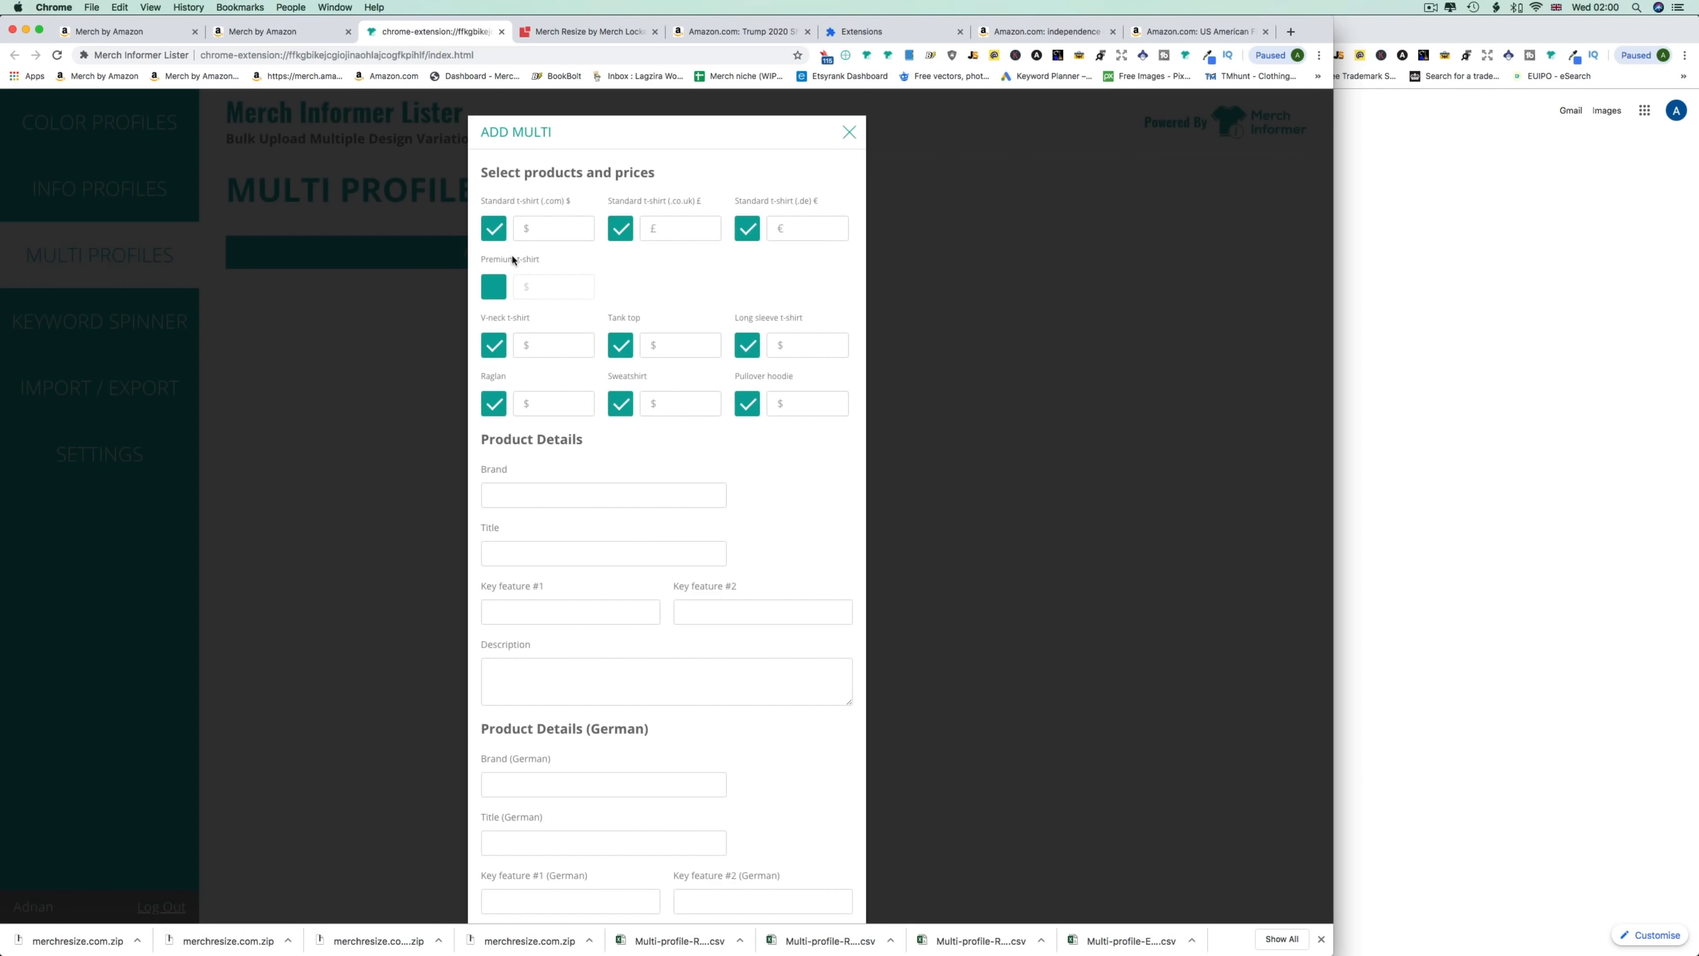
click(851, 137)
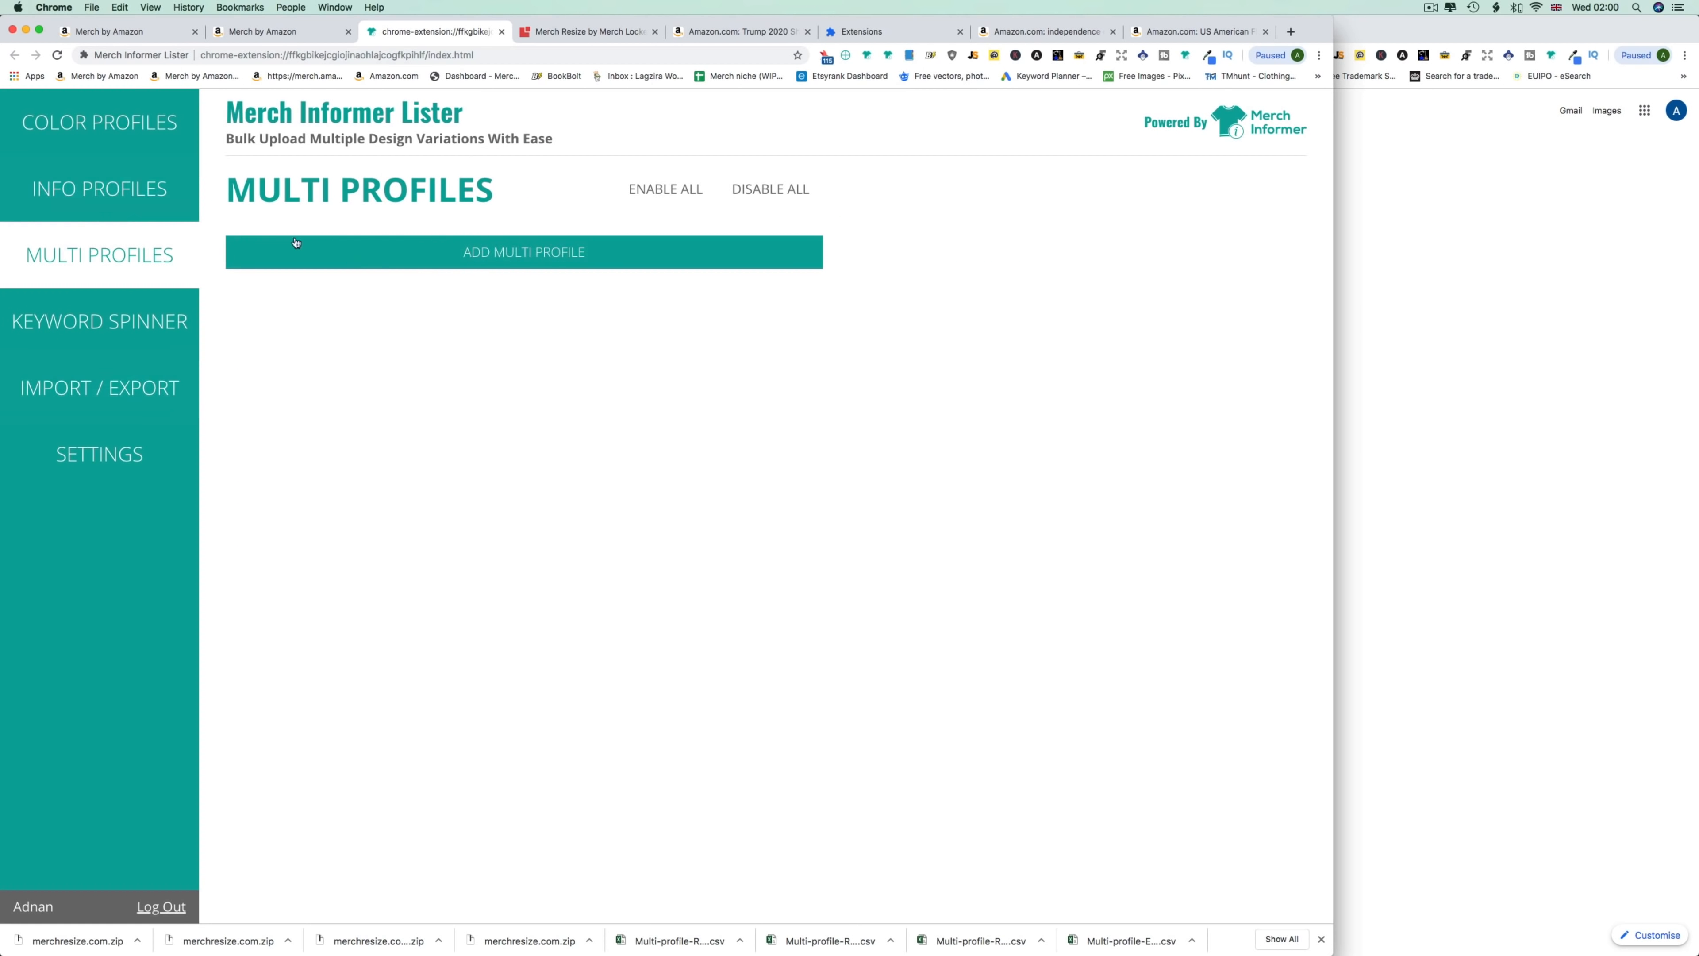
click(510, 251)
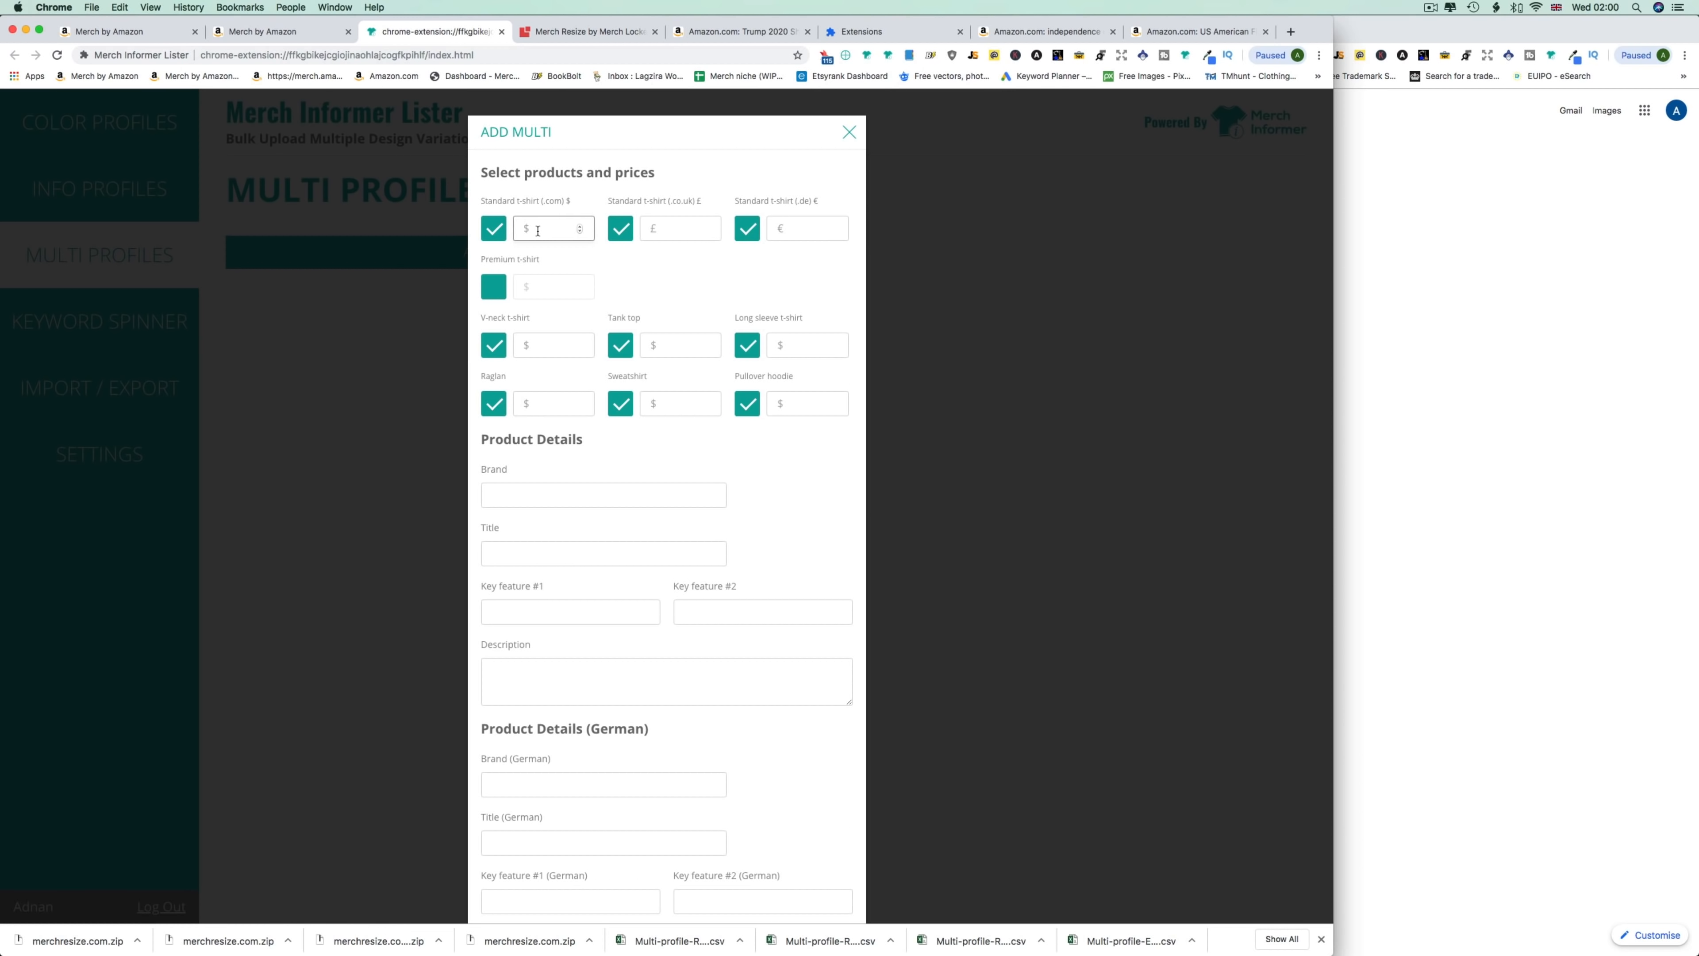
text(19.99)
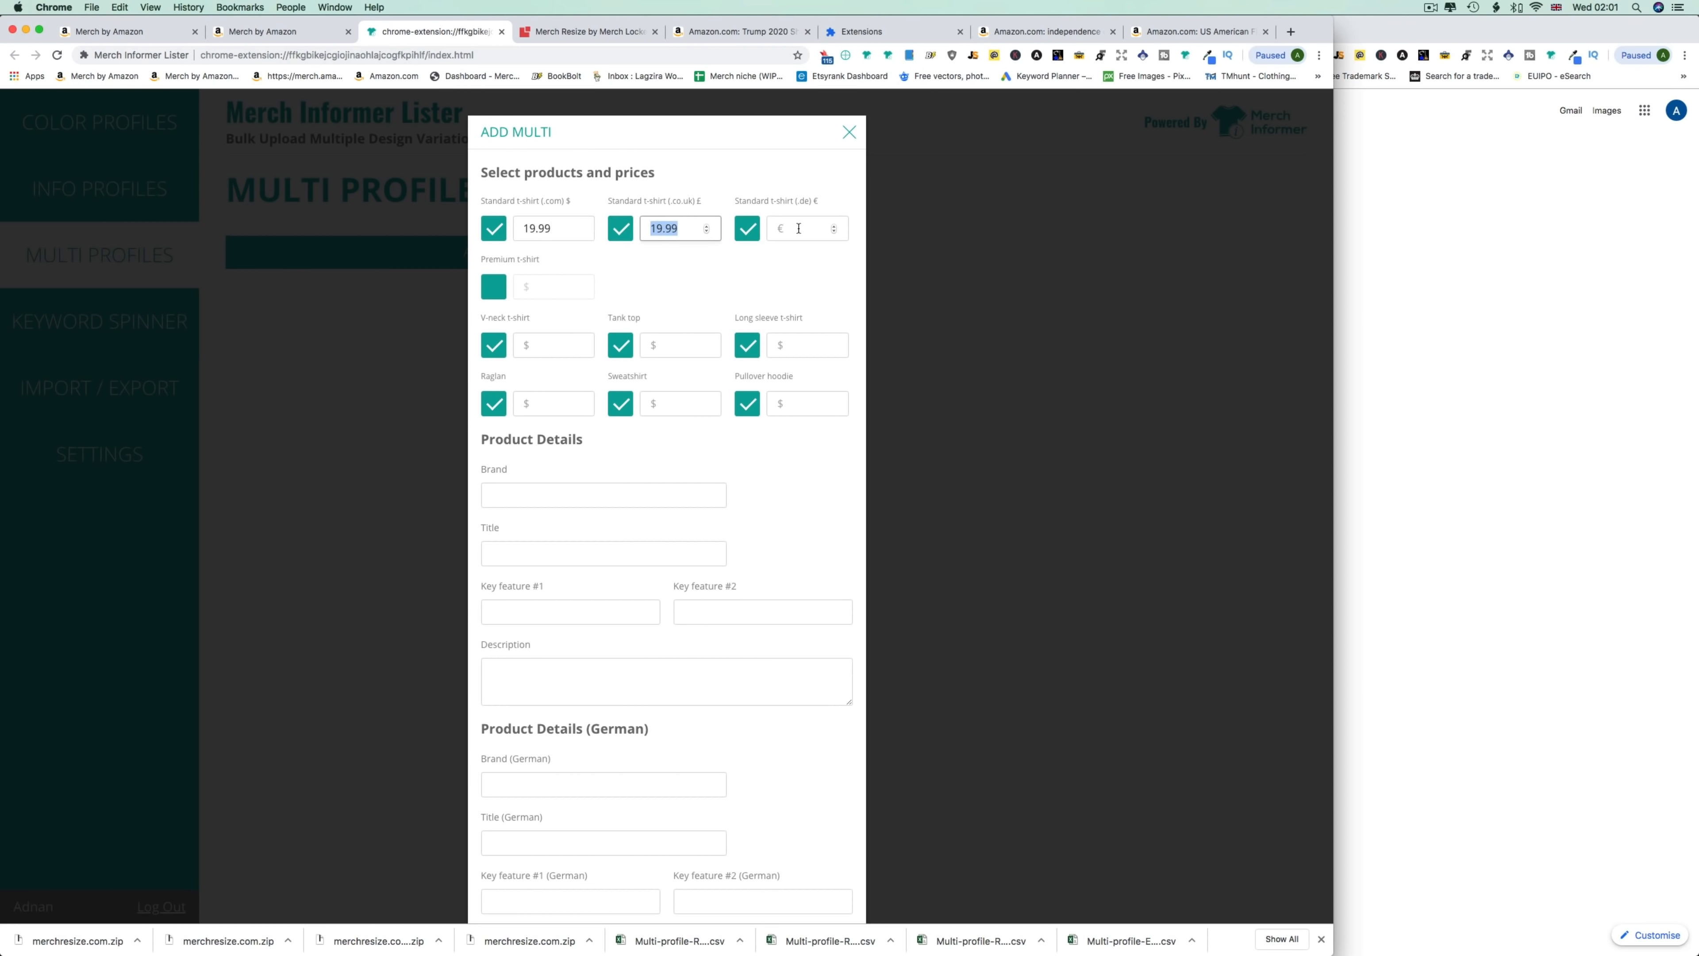
click(793, 229)
text(19.99)
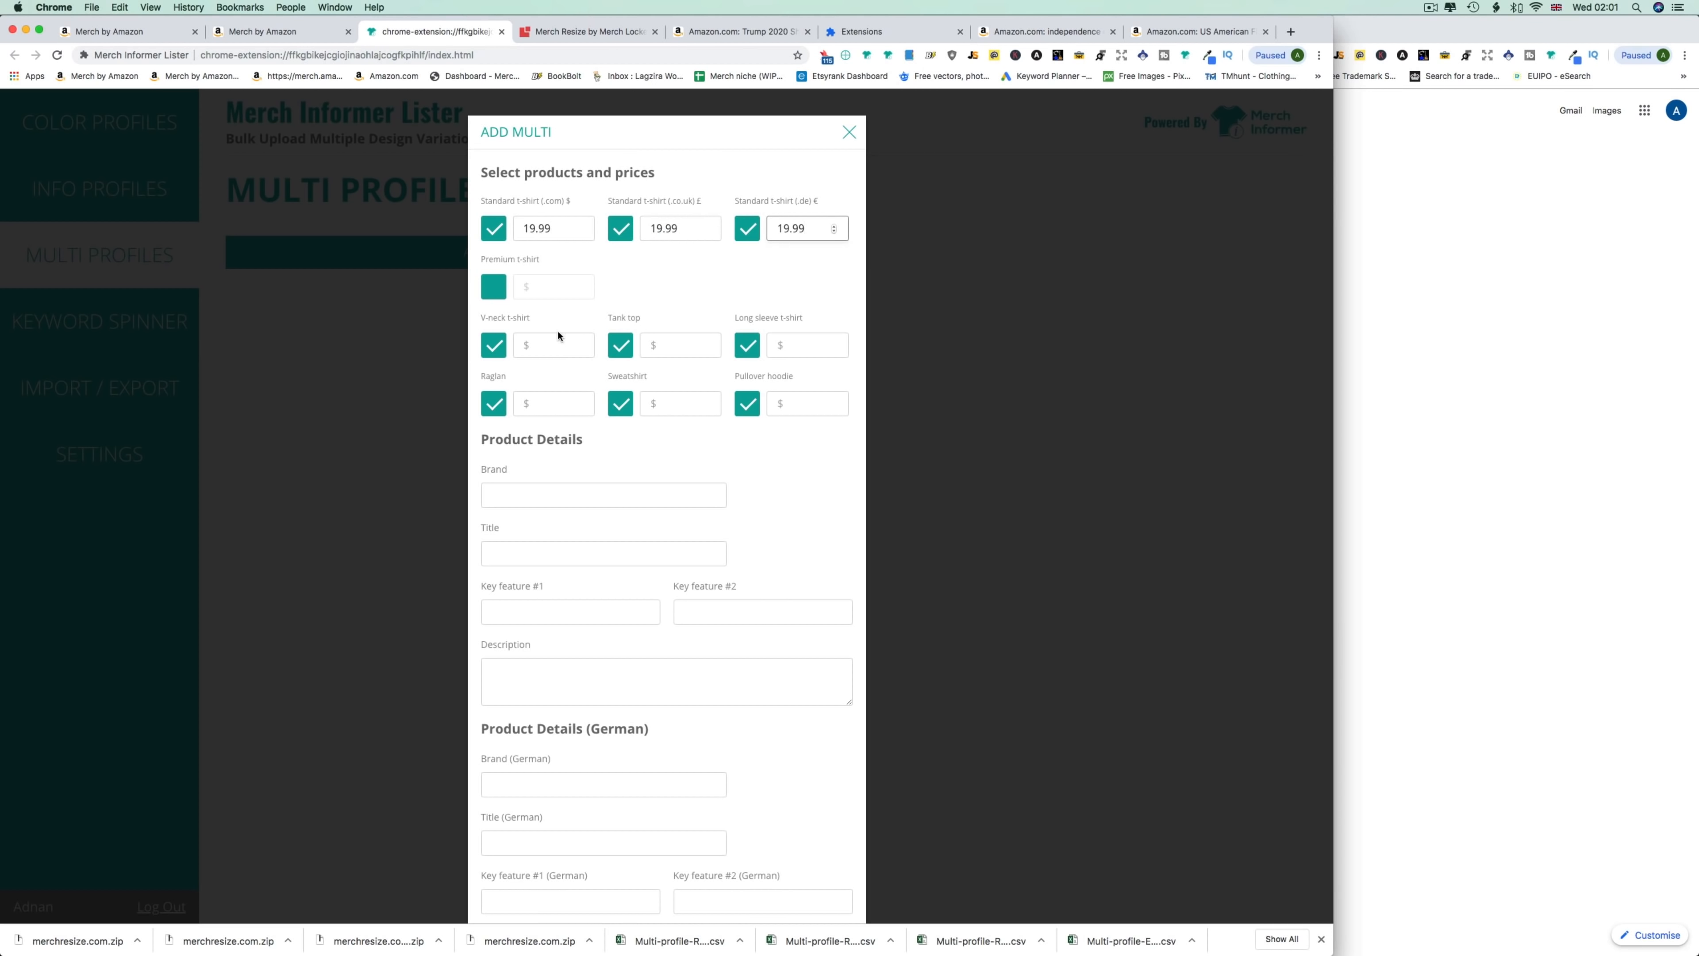
Include the premium t-shirt in the multi profile and set its price to 19.99.
click(544, 280)
click(495, 287)
click(539, 286)
text(19.99)
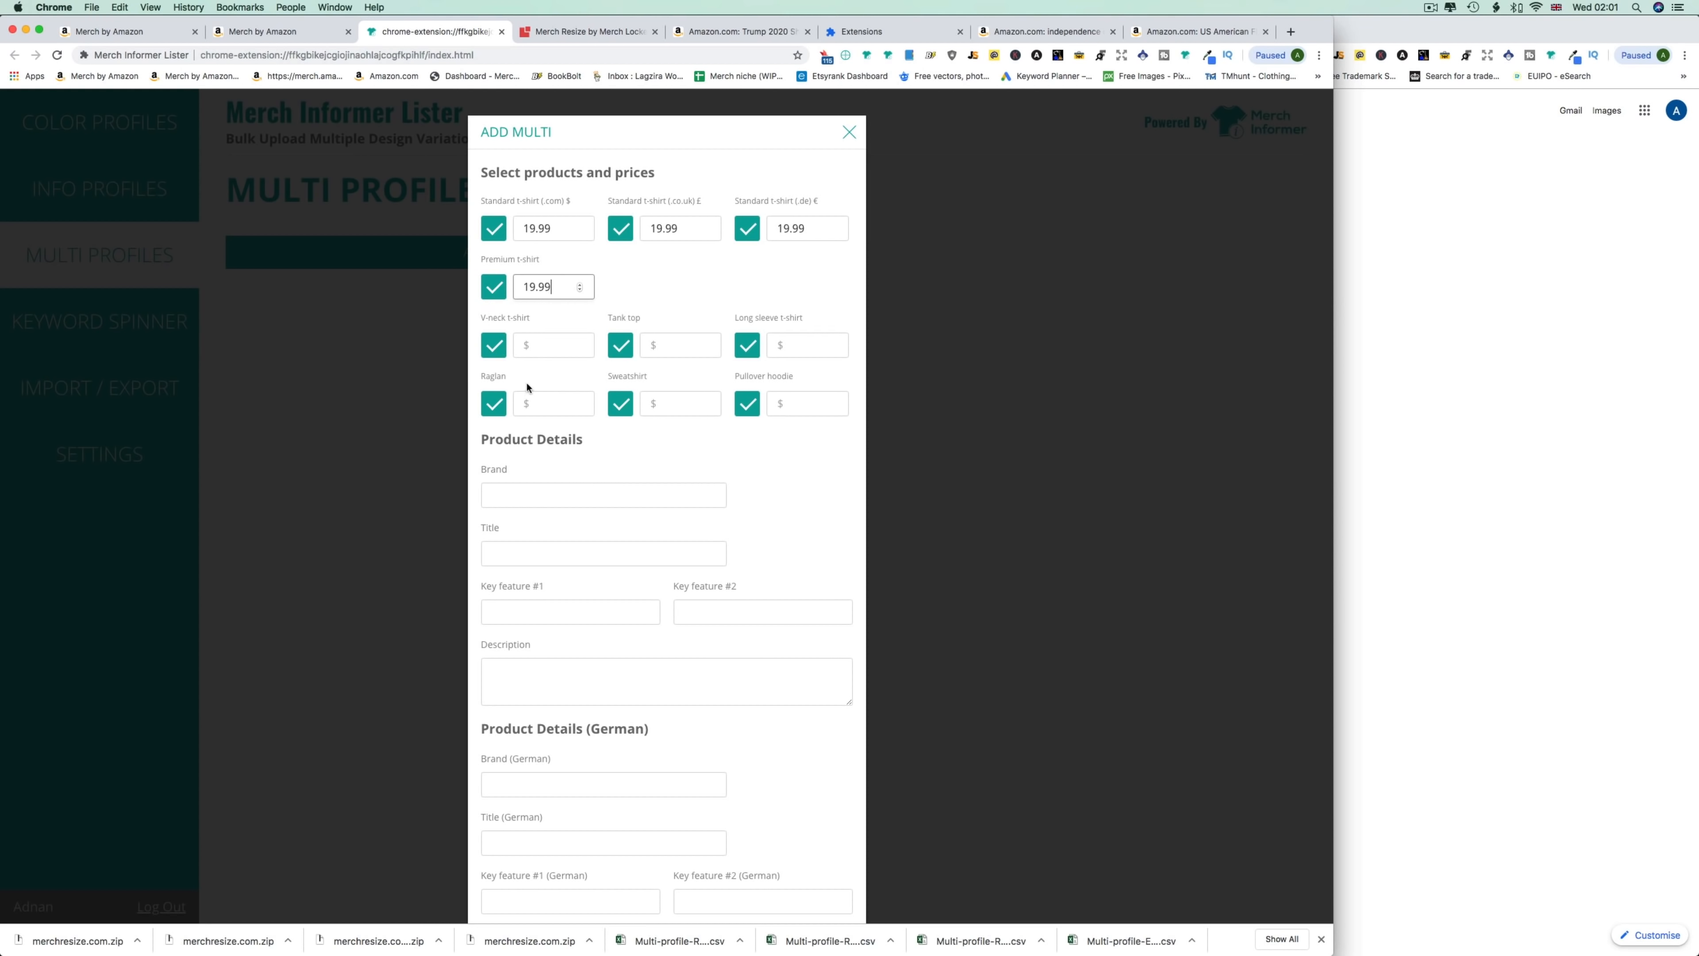
Set the V-neck t-shirt, tank top, long sleeve t-shirt and raglan prices to 19.99.
click(547, 344)
text(19.99)
click(678, 345)
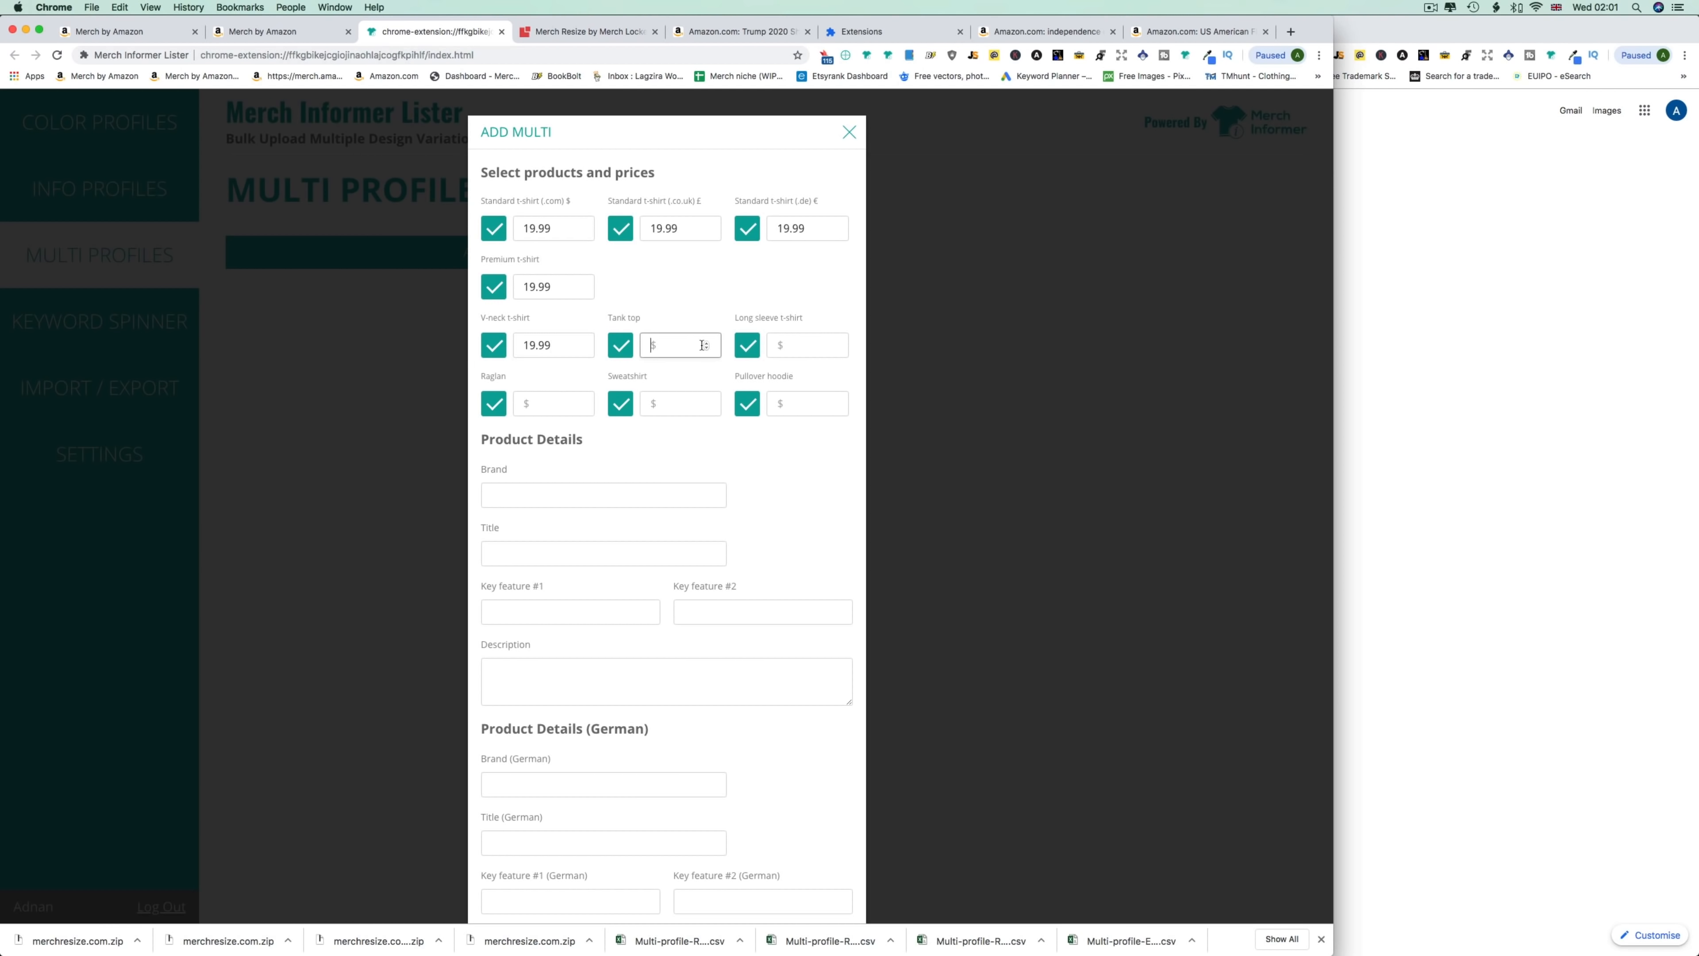
text(19.99)
click(801, 343)
text(19.99)
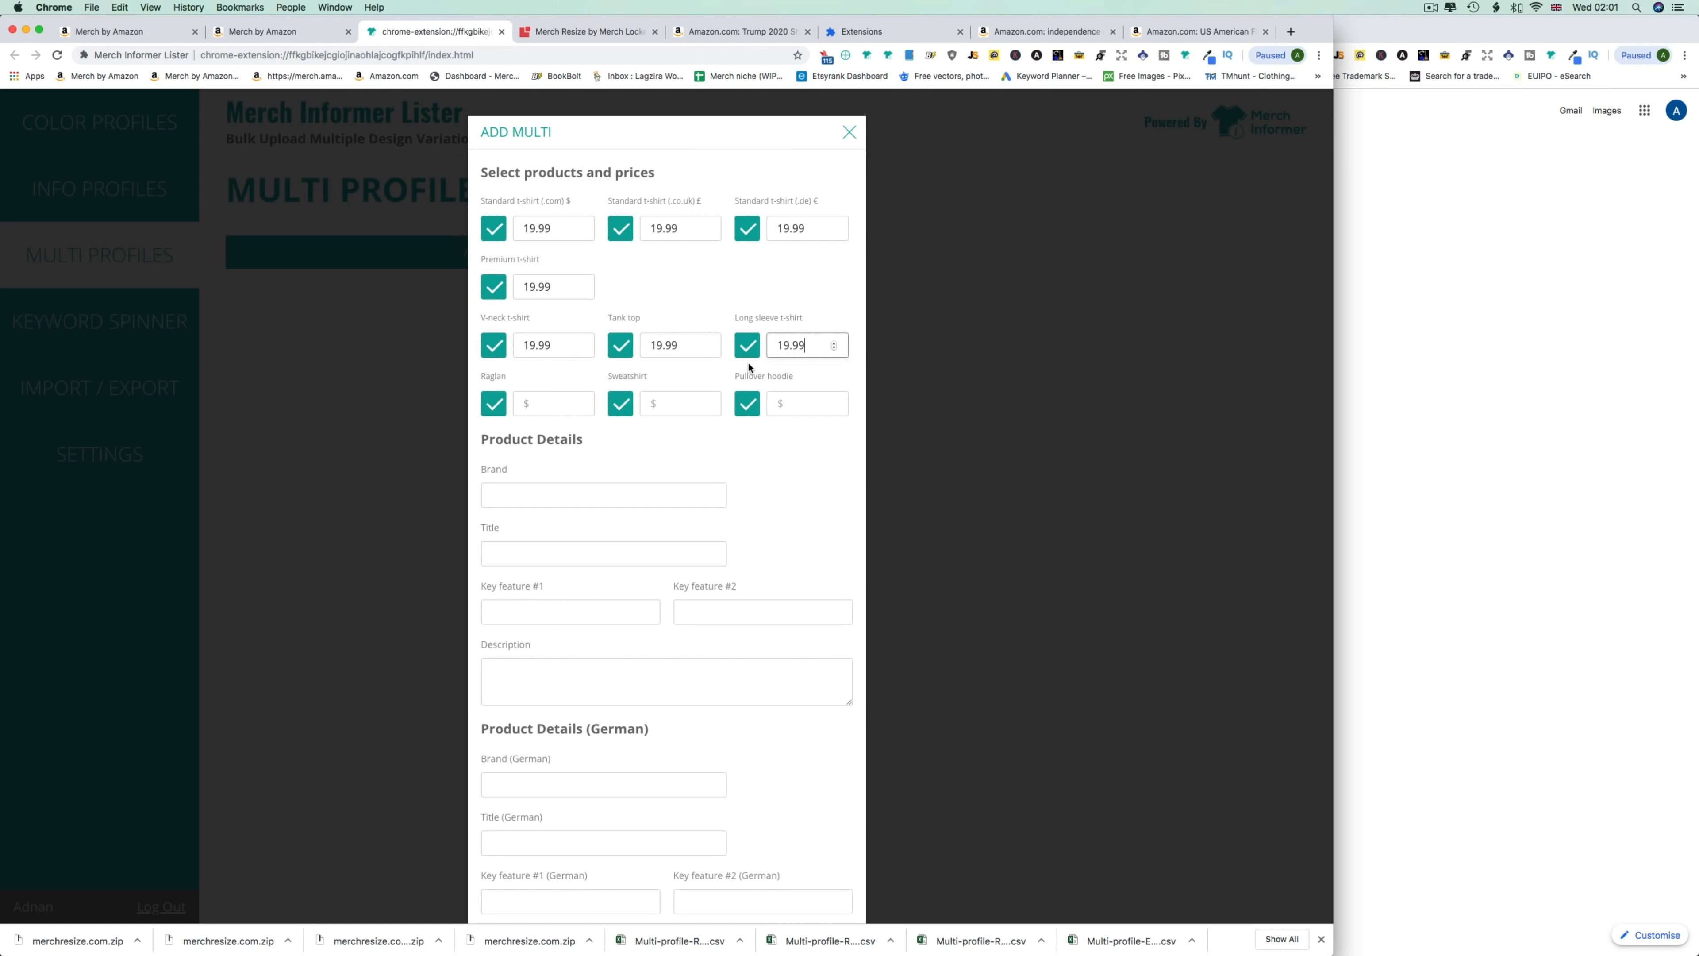
click(549, 404)
text(19.99)
Set the sweatshirt and pullover hoodie prices to 29.99.
click(679, 402)
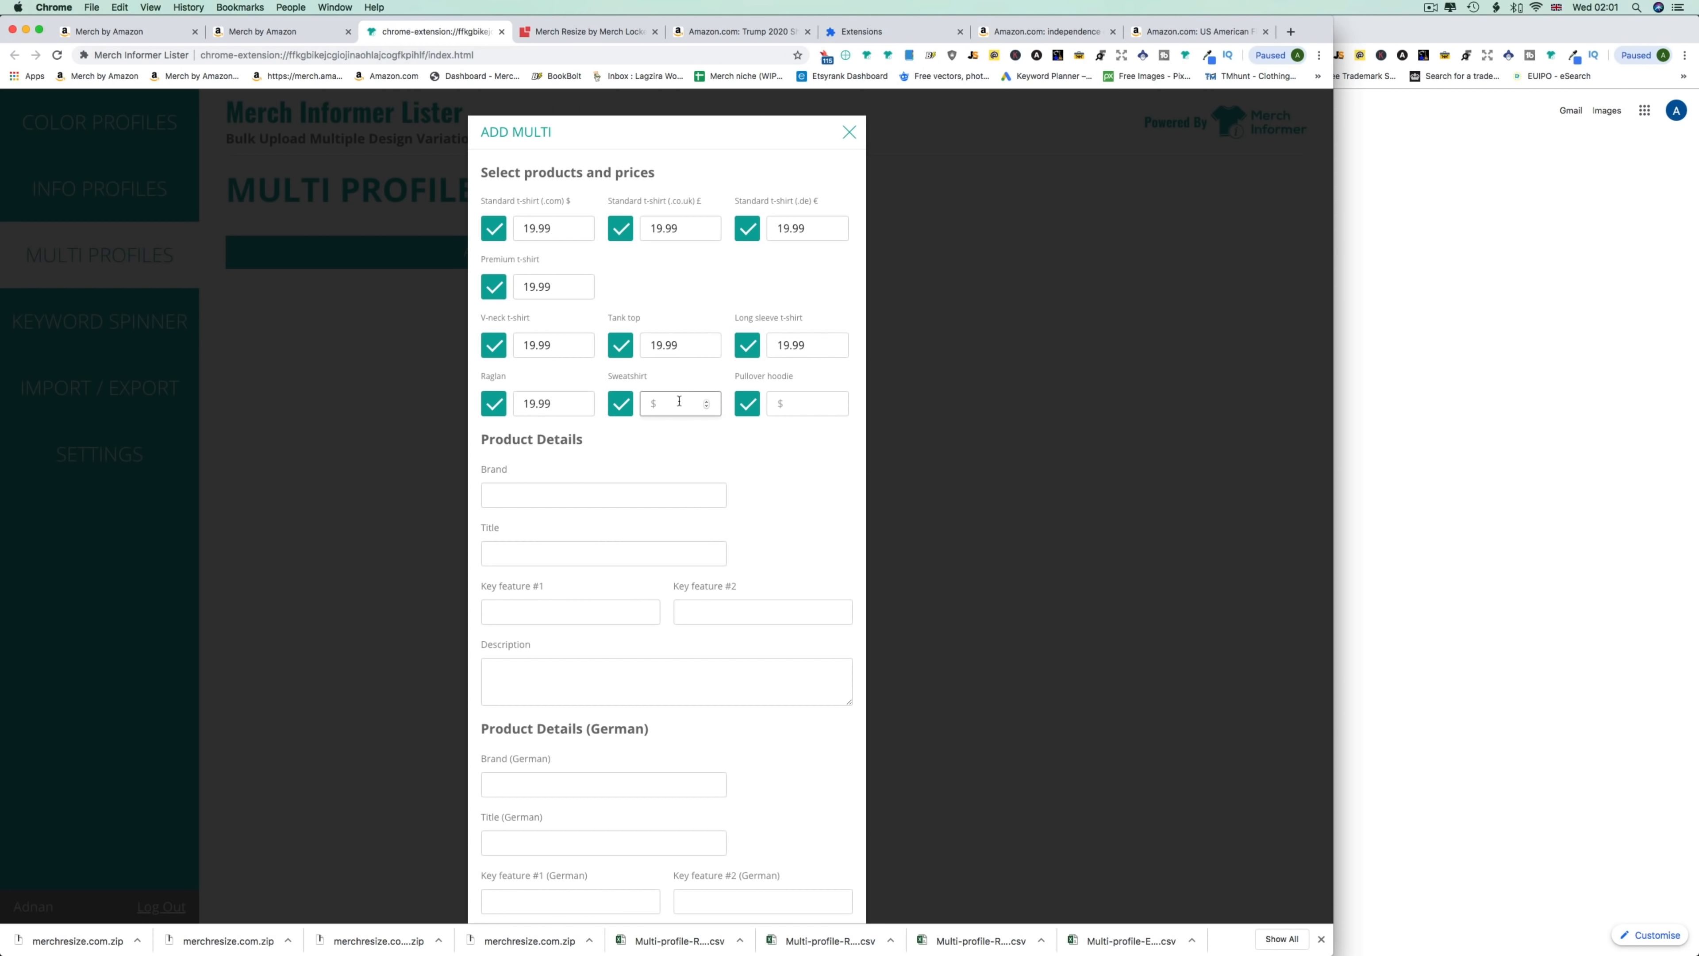
text(26)
text(9.99)
key(super+a)
key(super+c)
key(Tab)
key(super+v)
Copy the brand "Merica 4th Of July Apparel Co" and the title "Merica 4th Of July USA American Flag Patriotic T-Shirt Gift" from the notes into the profile.
click(1051, 938)
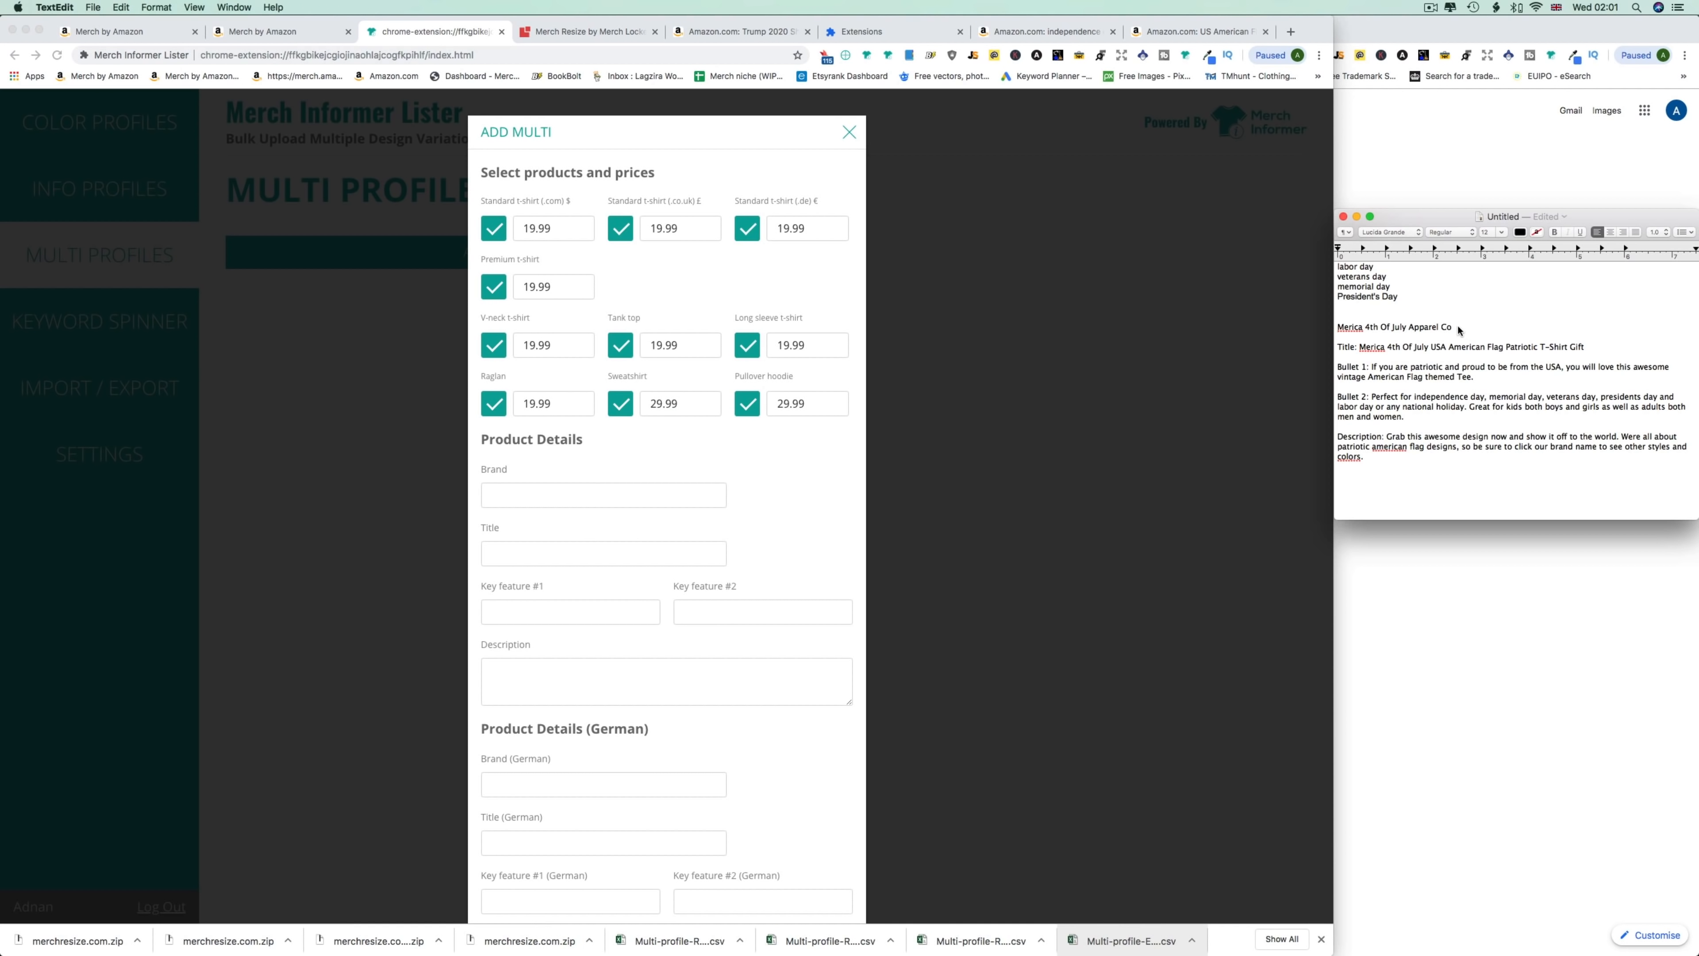
drag(1456, 326, 1346, 328)
key(super+c)
click(572, 493)
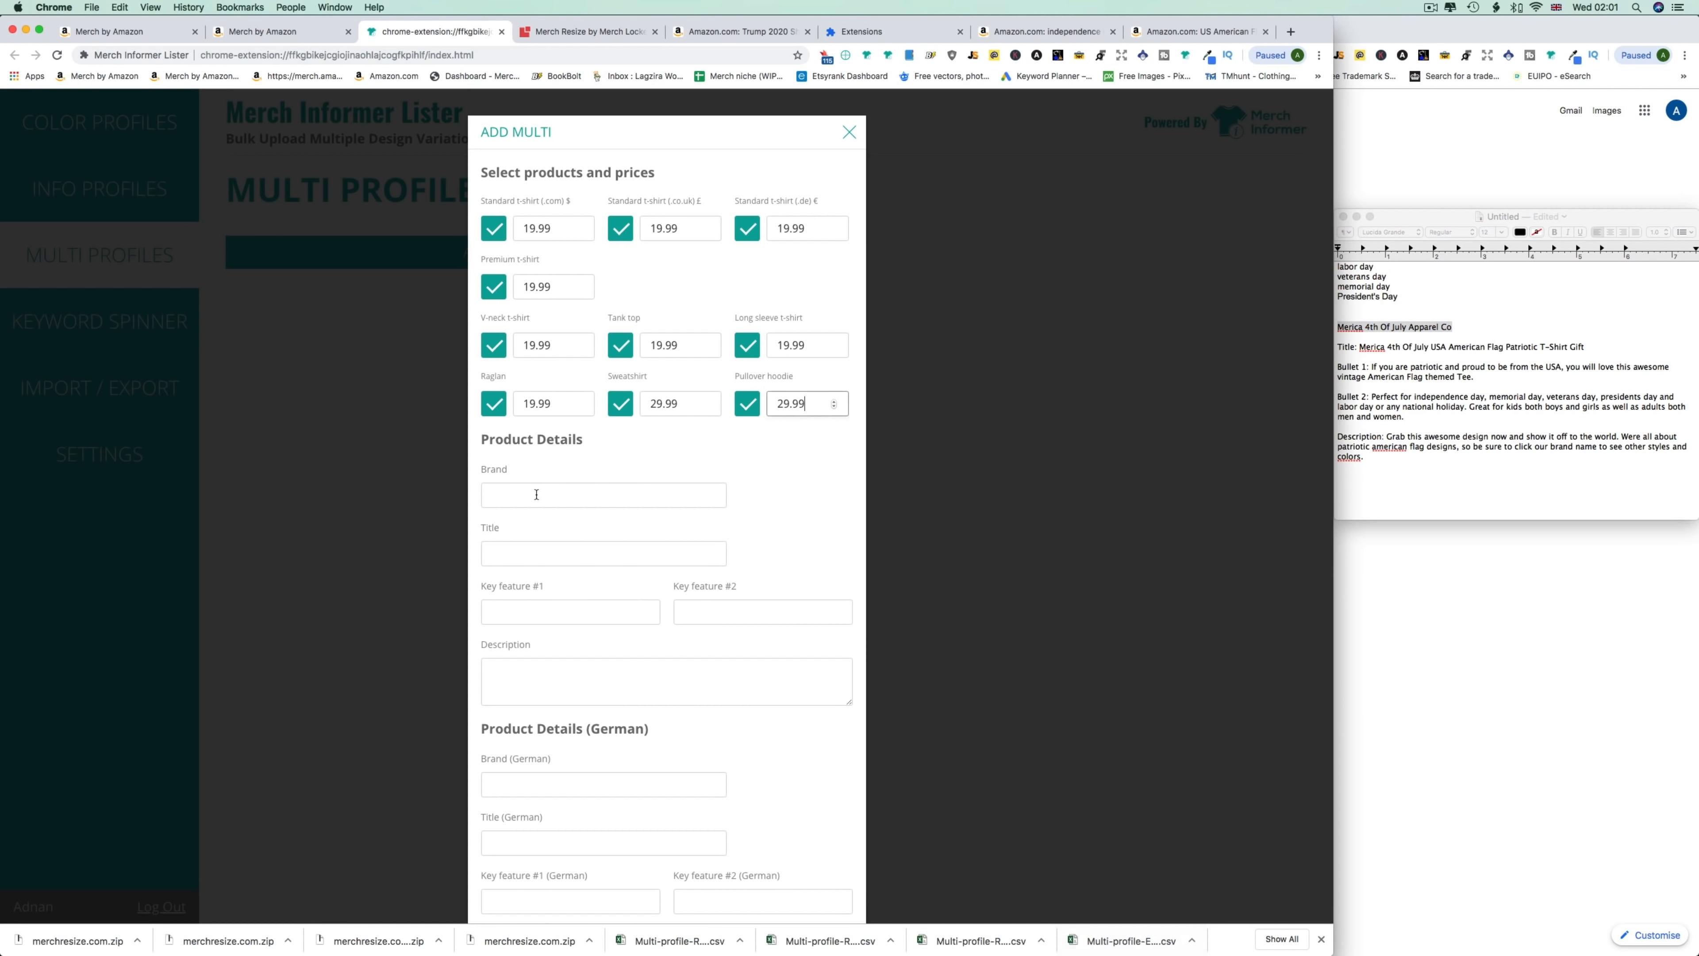
key(super+v)
click(1444, 376)
drag(1585, 347, 1359, 347)
key(super+c)
click(557, 554)
key(super+v)
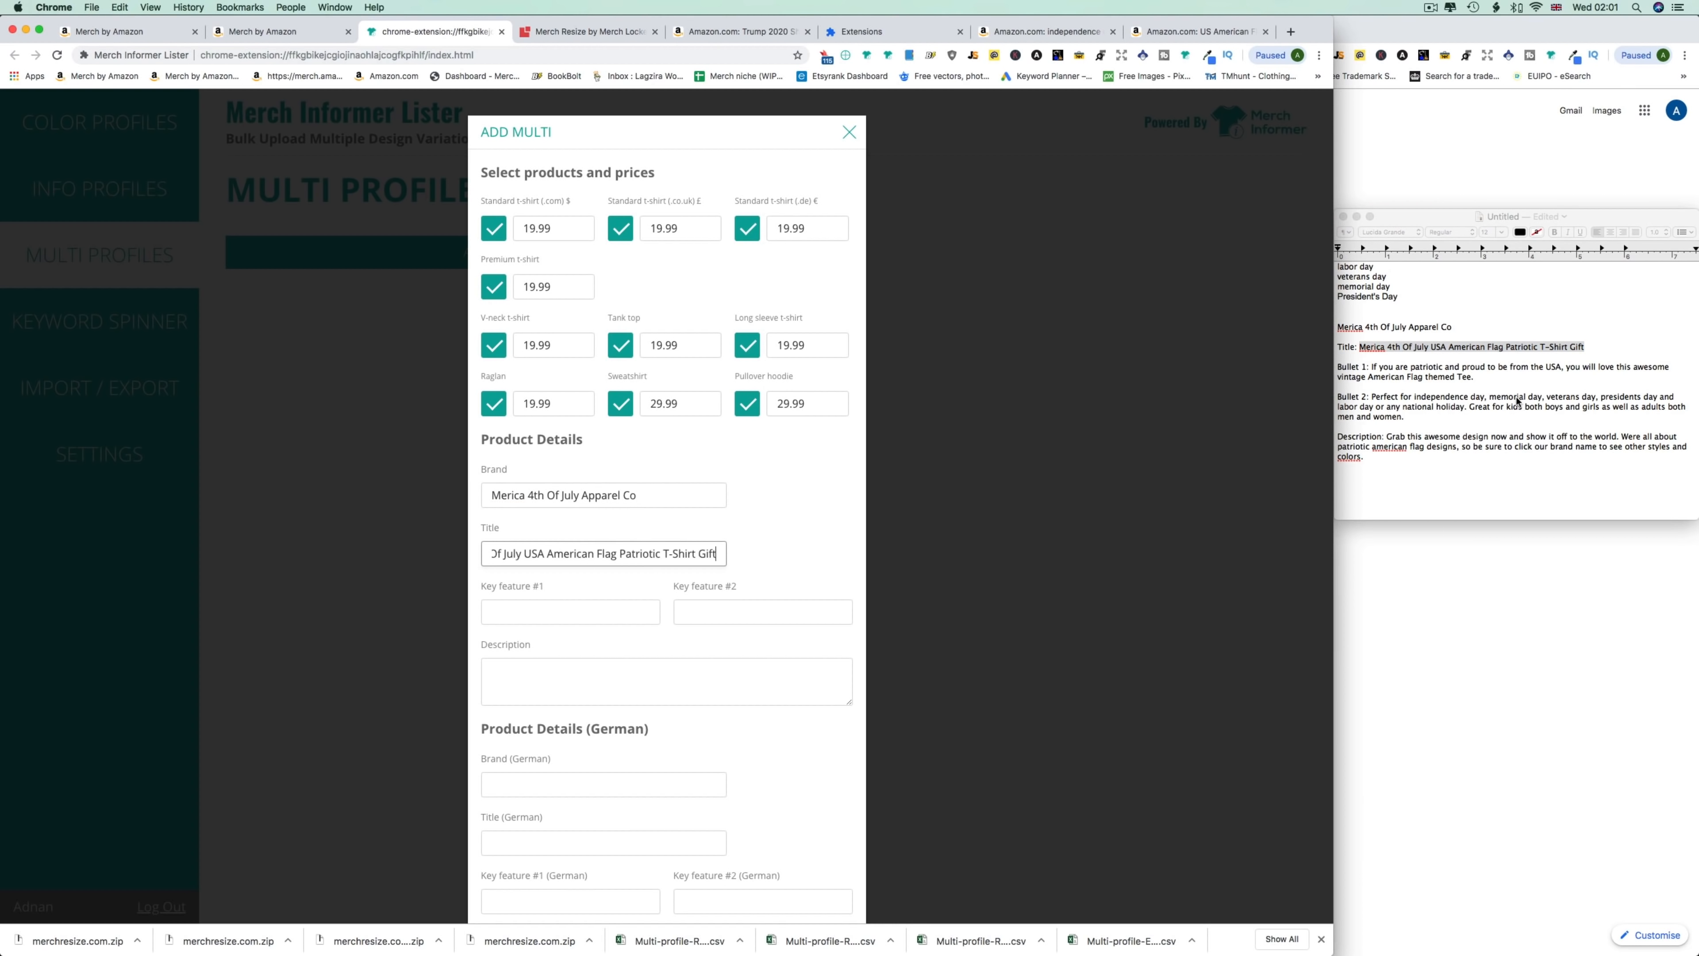
Copy Bullet 1 and Bullet 2 from the notes into key features #1 and #2 of the multi profile.
click(1474, 376)
drag(1474, 376, 1372, 367)
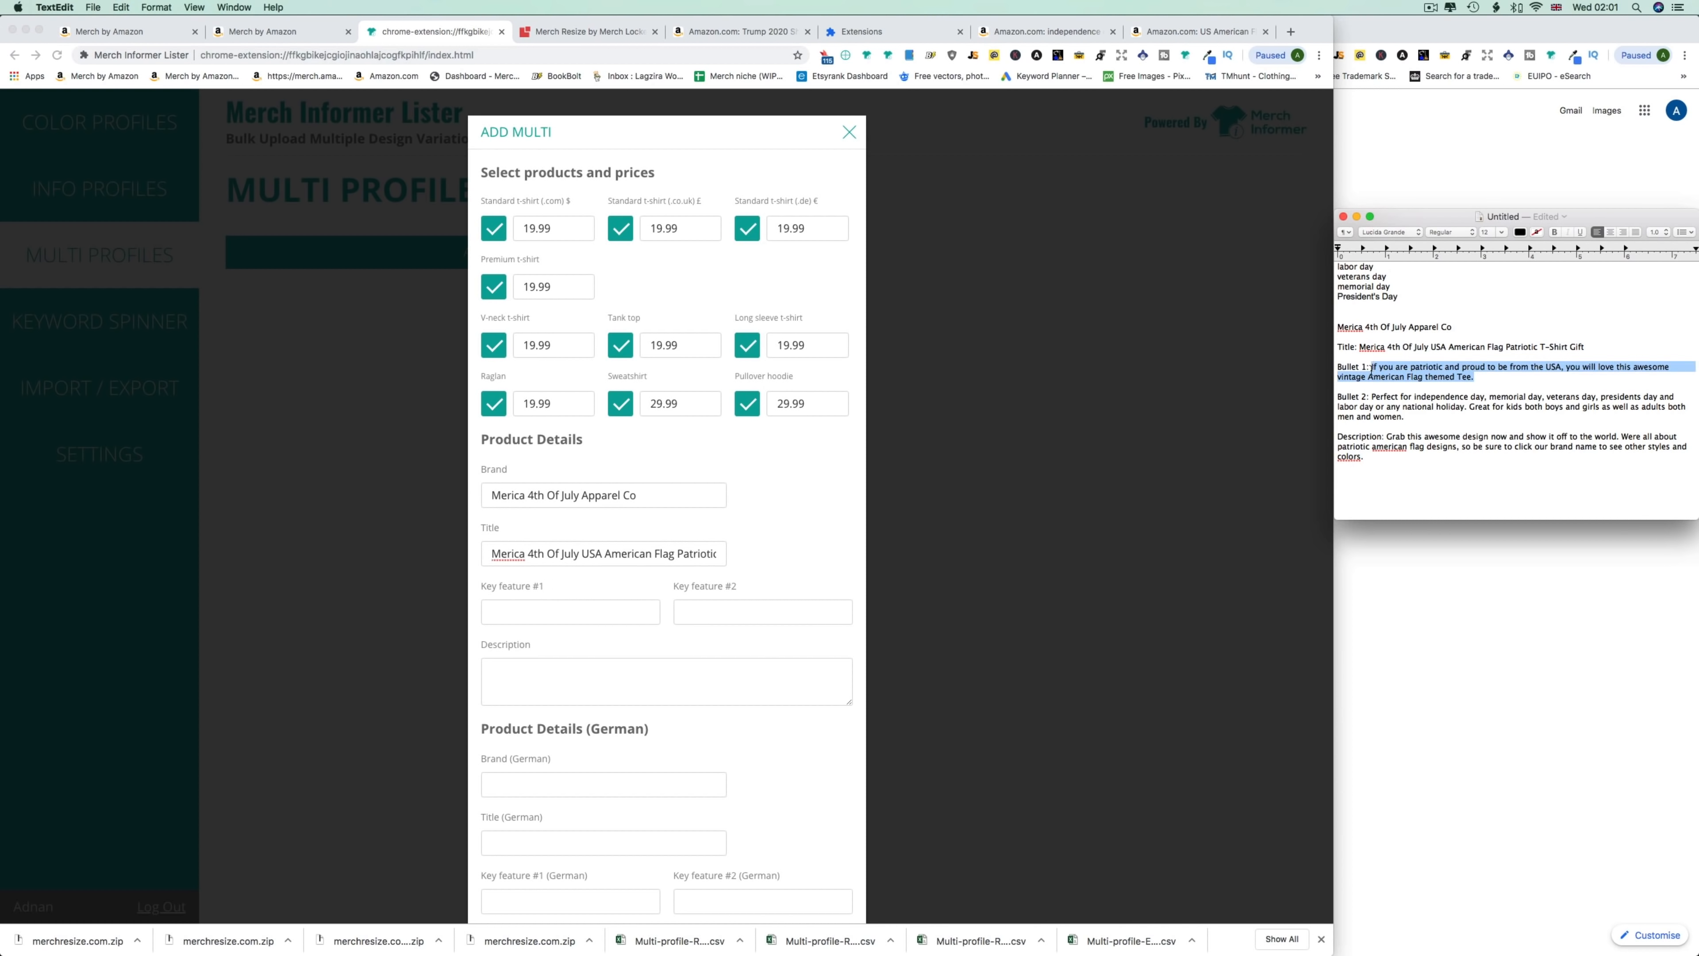
click(561, 616)
key(super+v)
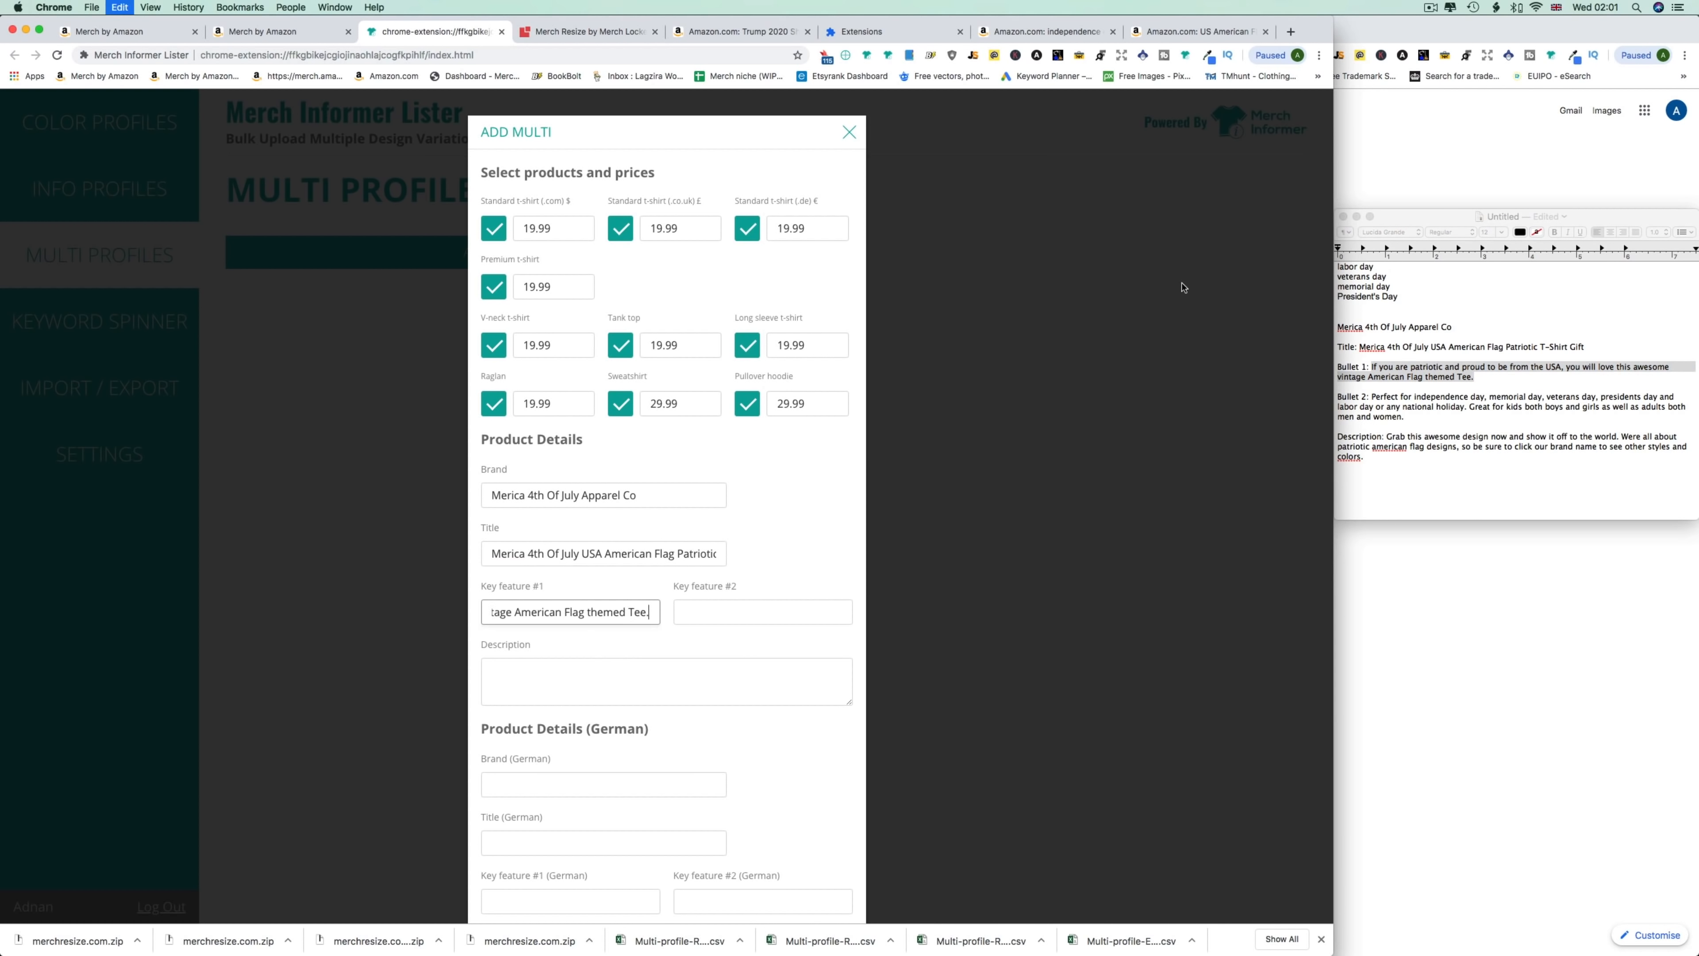
drag(1412, 414, 1369, 399)
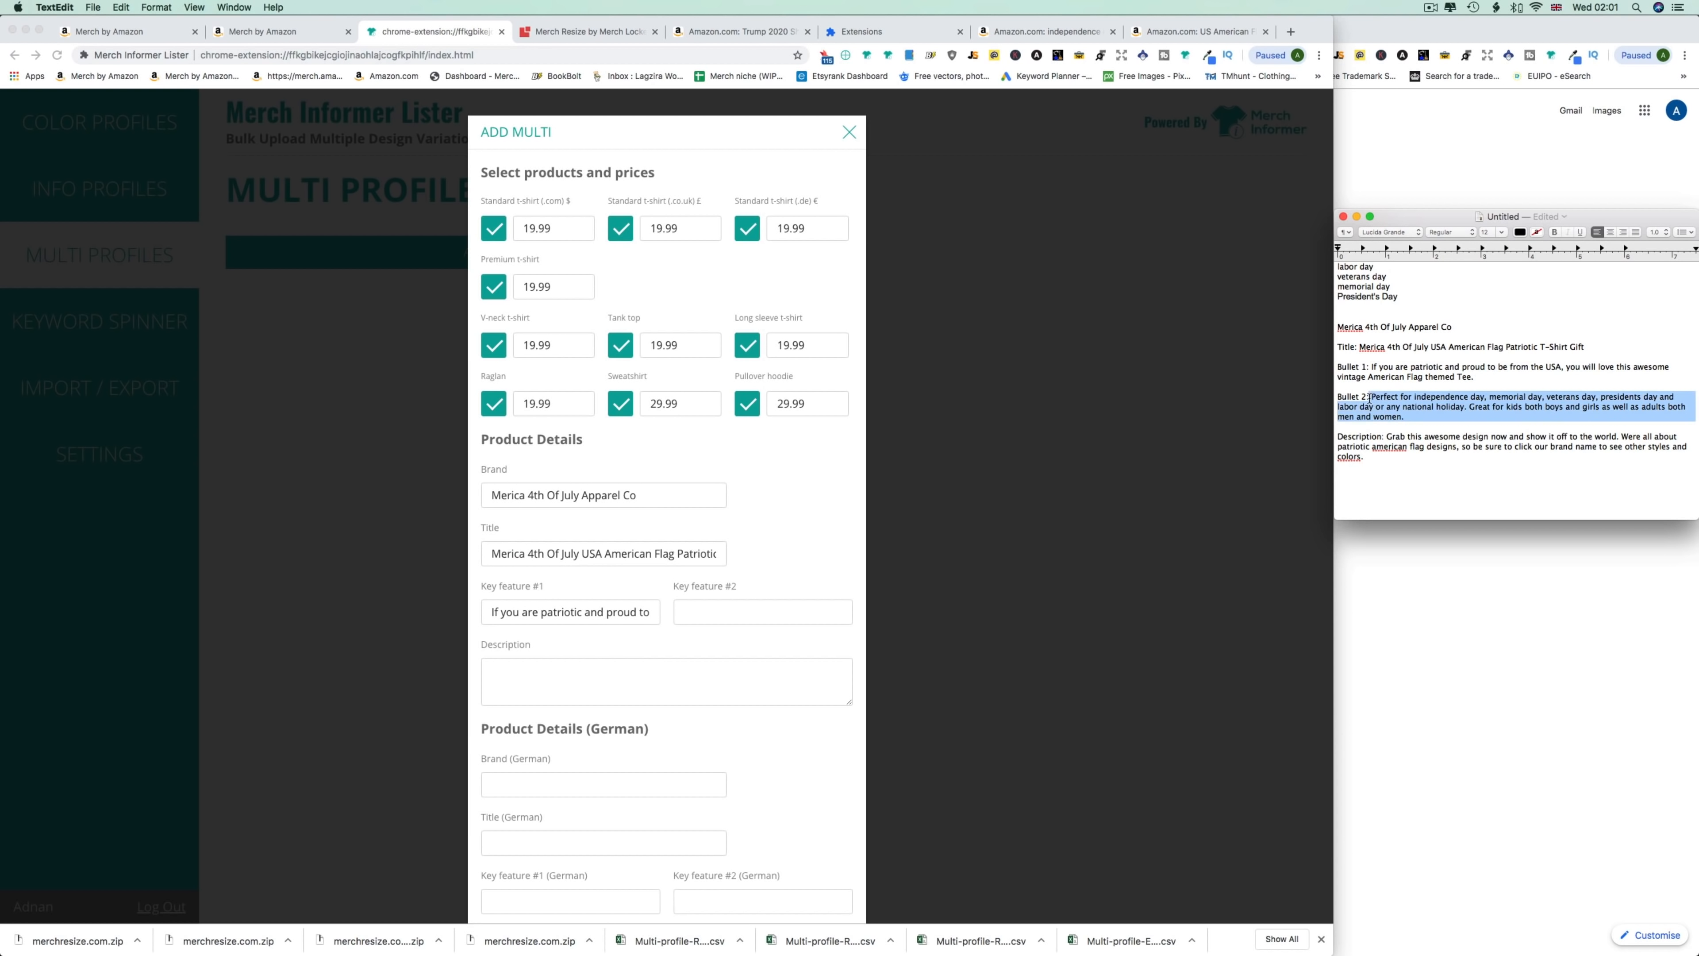
click(717, 612)
key(super+v)
Copy the description text from the notes into the English product description of the multi profile.
click(1410, 445)
drag(1401, 459, 1387, 437)
key(super+c)
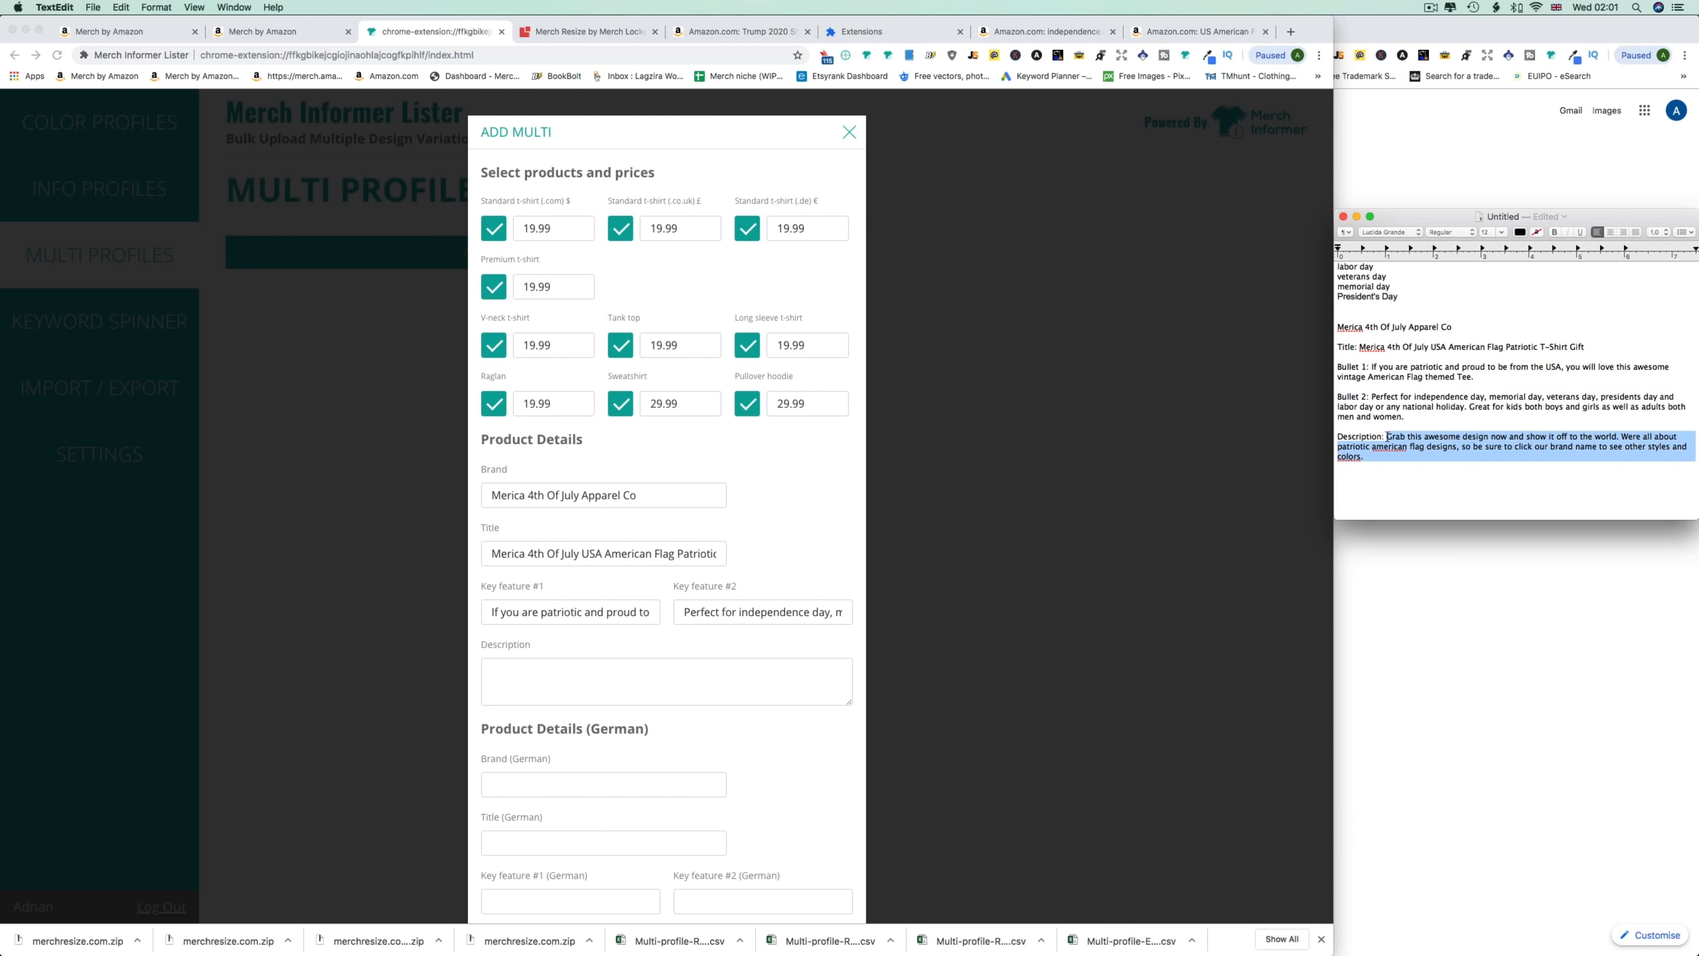
click(536, 675)
key(super+v)
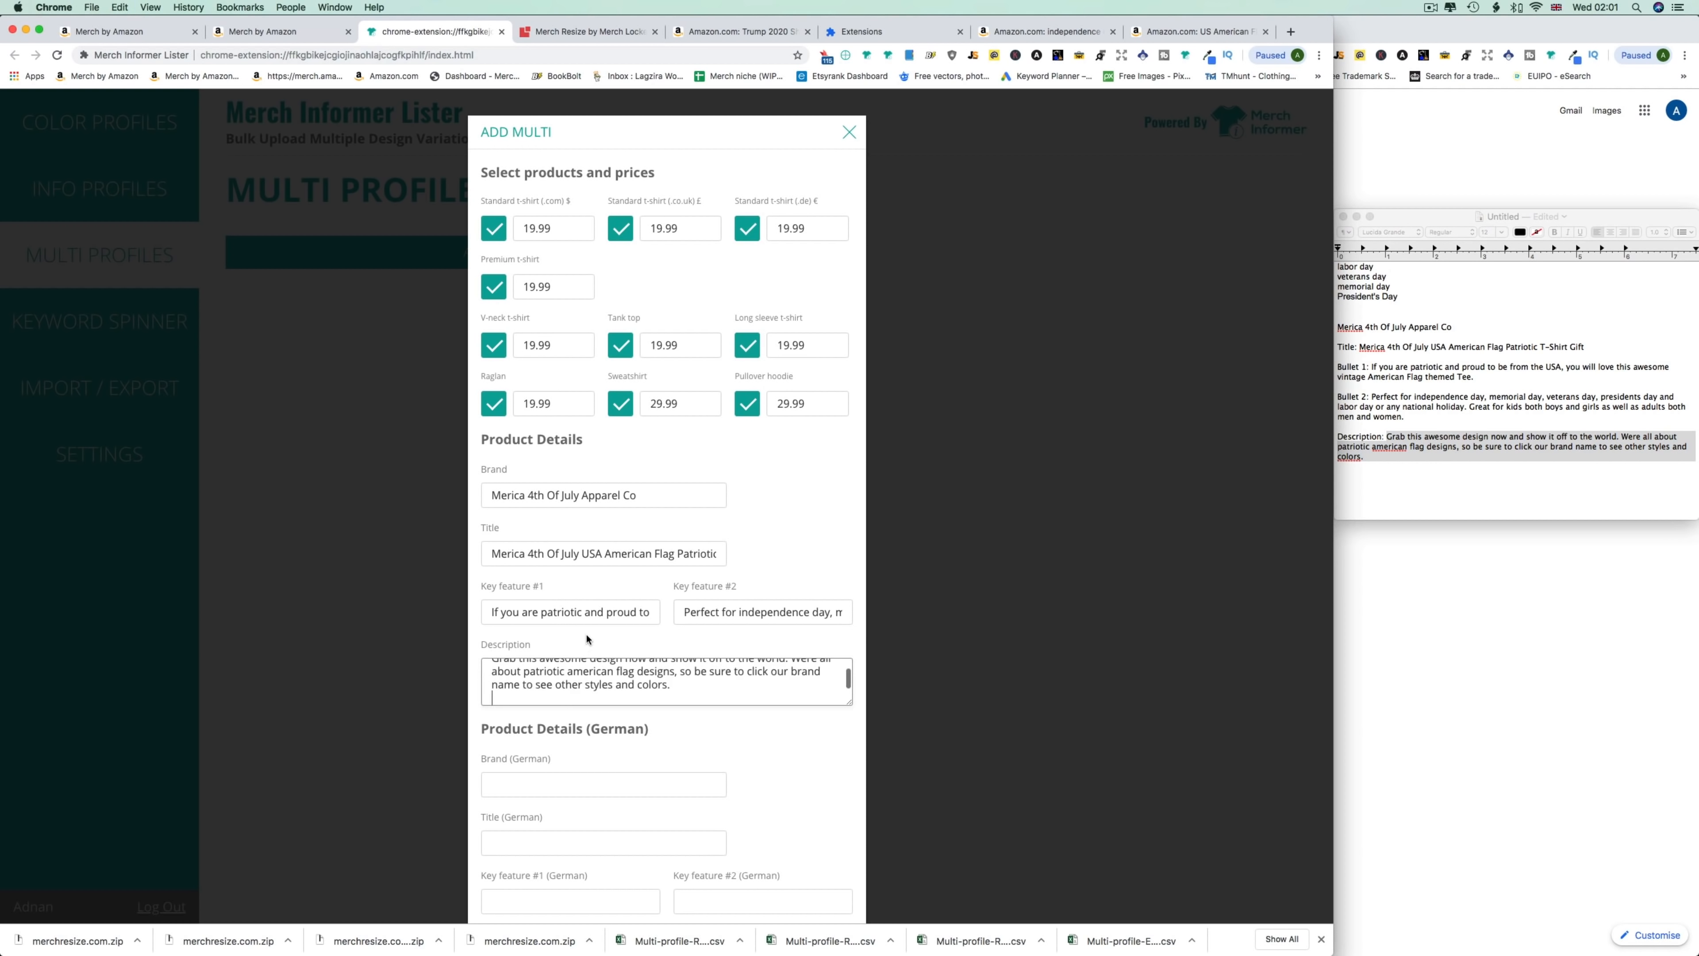
Fill the German description, key features, title and brand with the same English listing texts from the notes.
scroll(568, 617, down, 5)
click(568, 617)
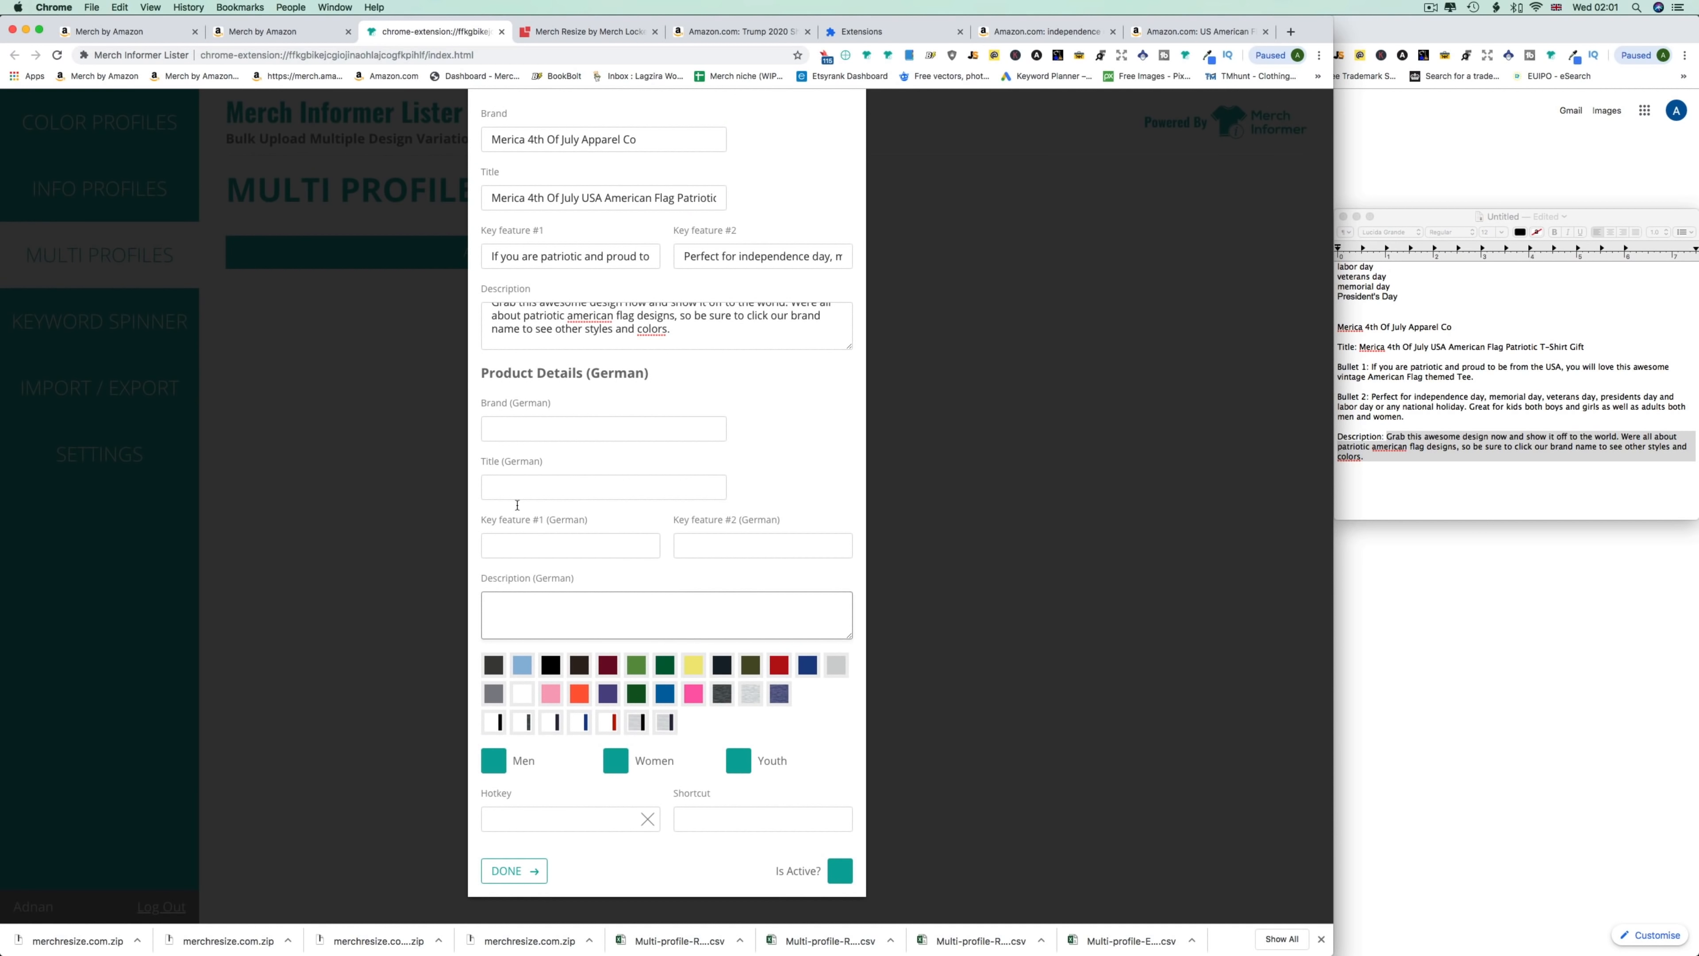
key(super+v)
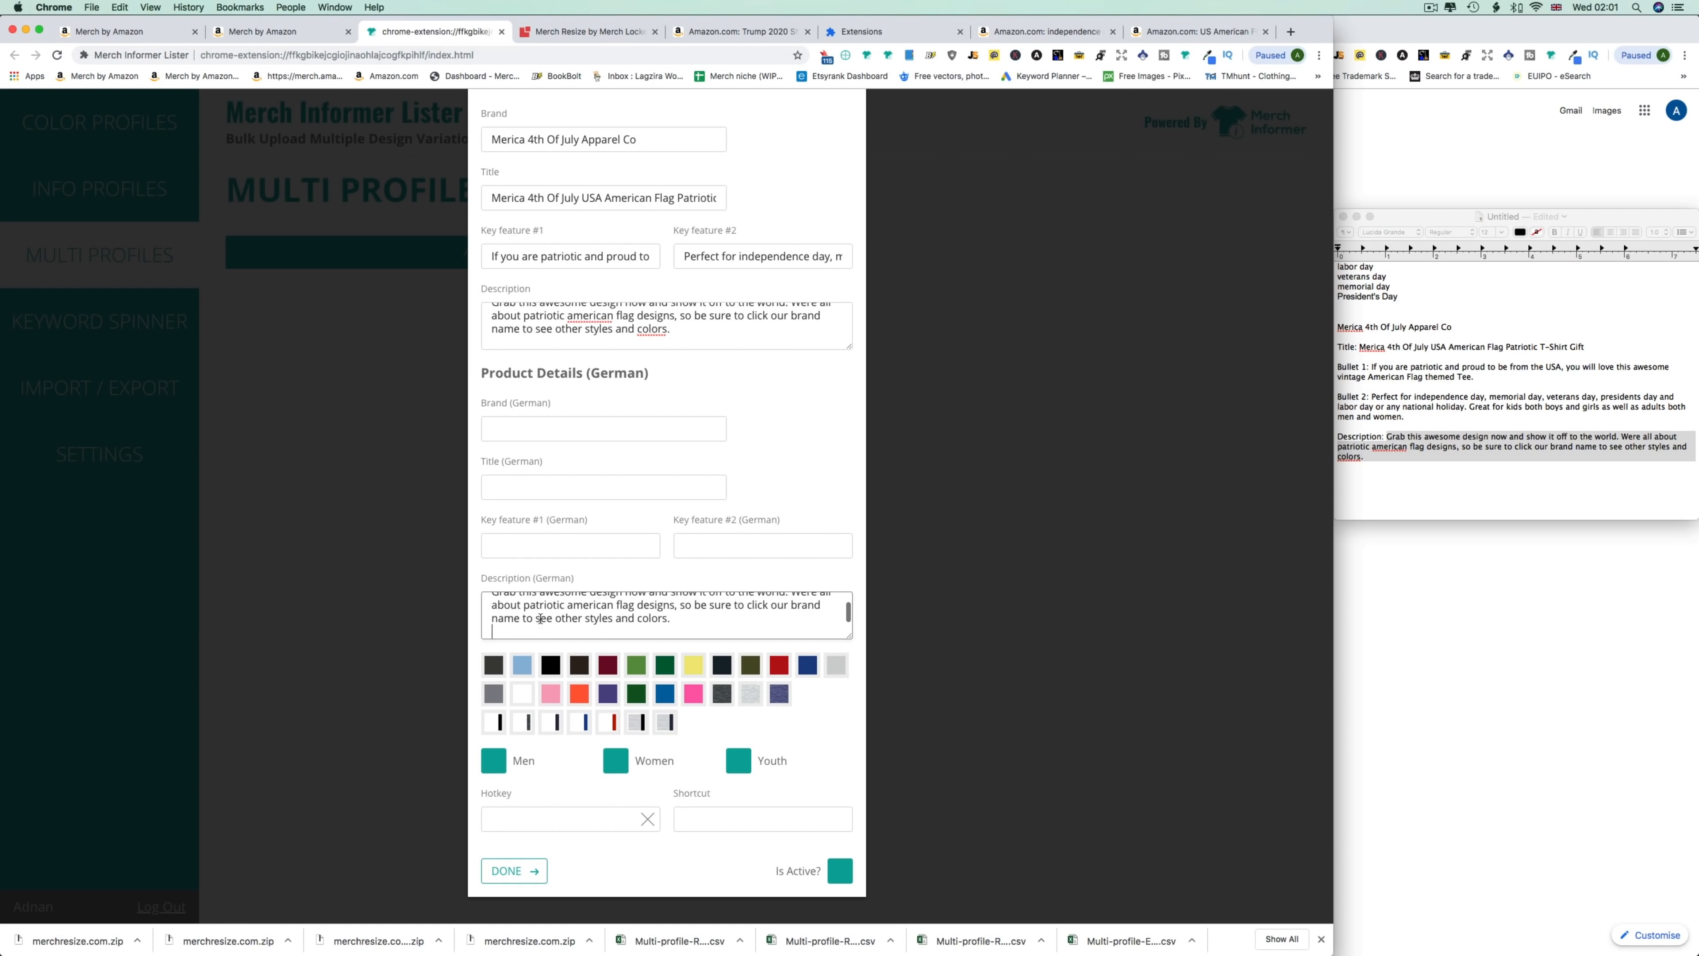
scroll(557, 626, up, 1)
drag(642, 646, 495, 635)
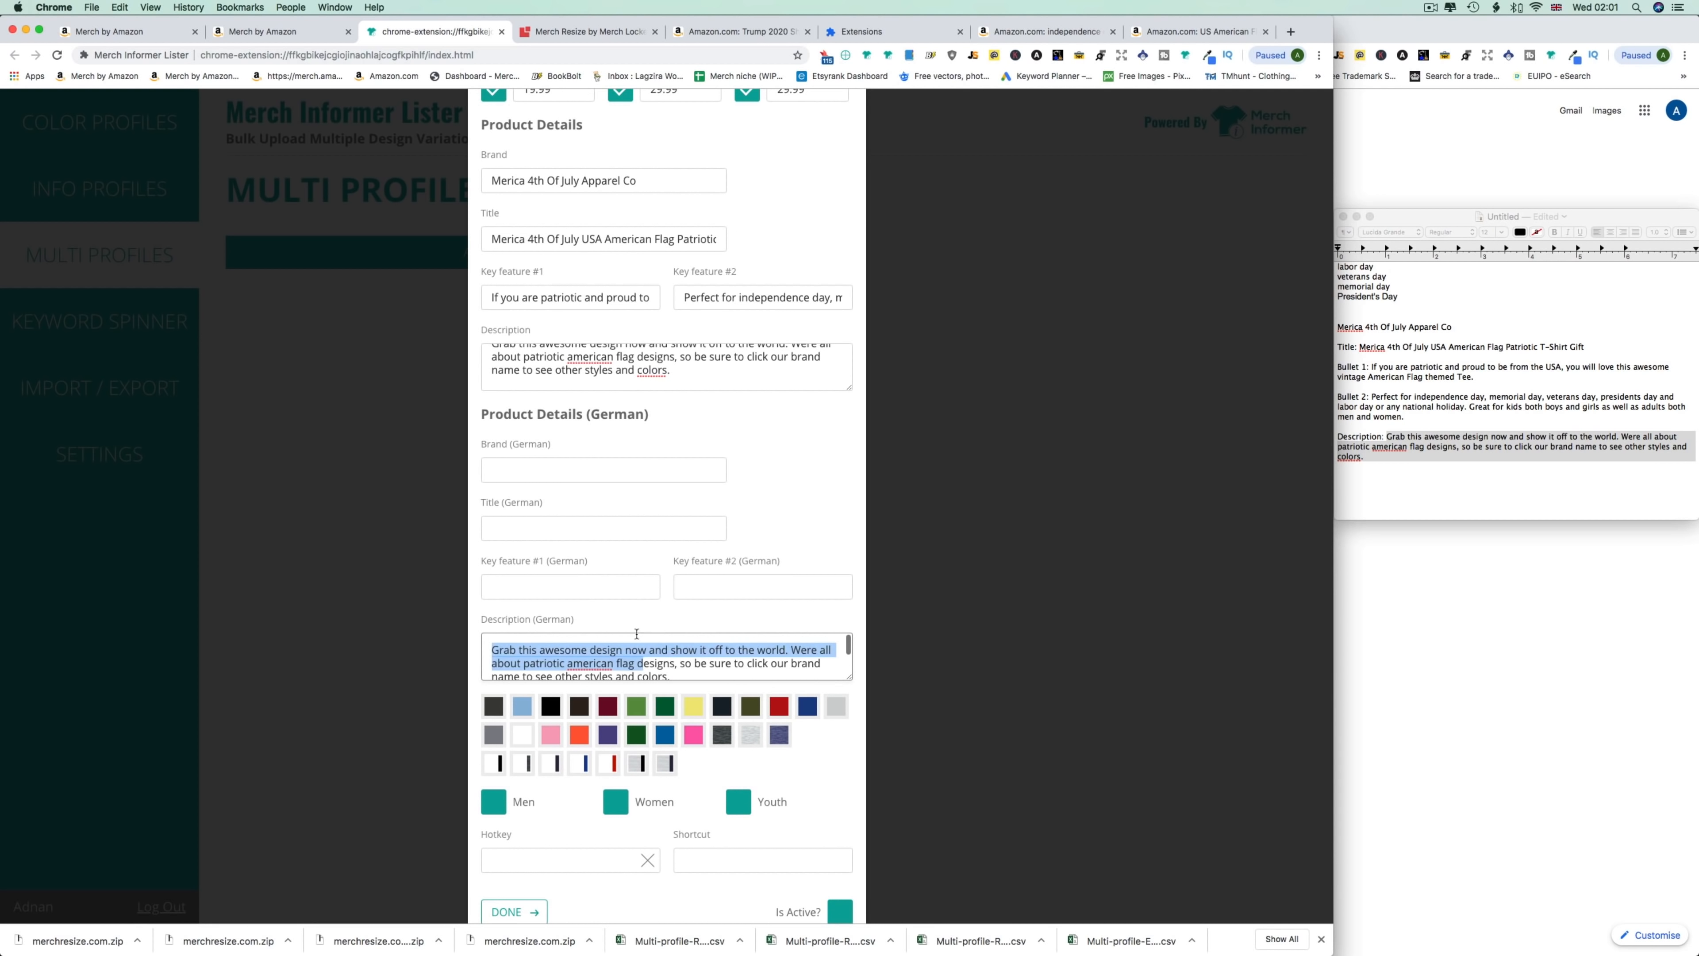
drag(1405, 417, 1371, 397)
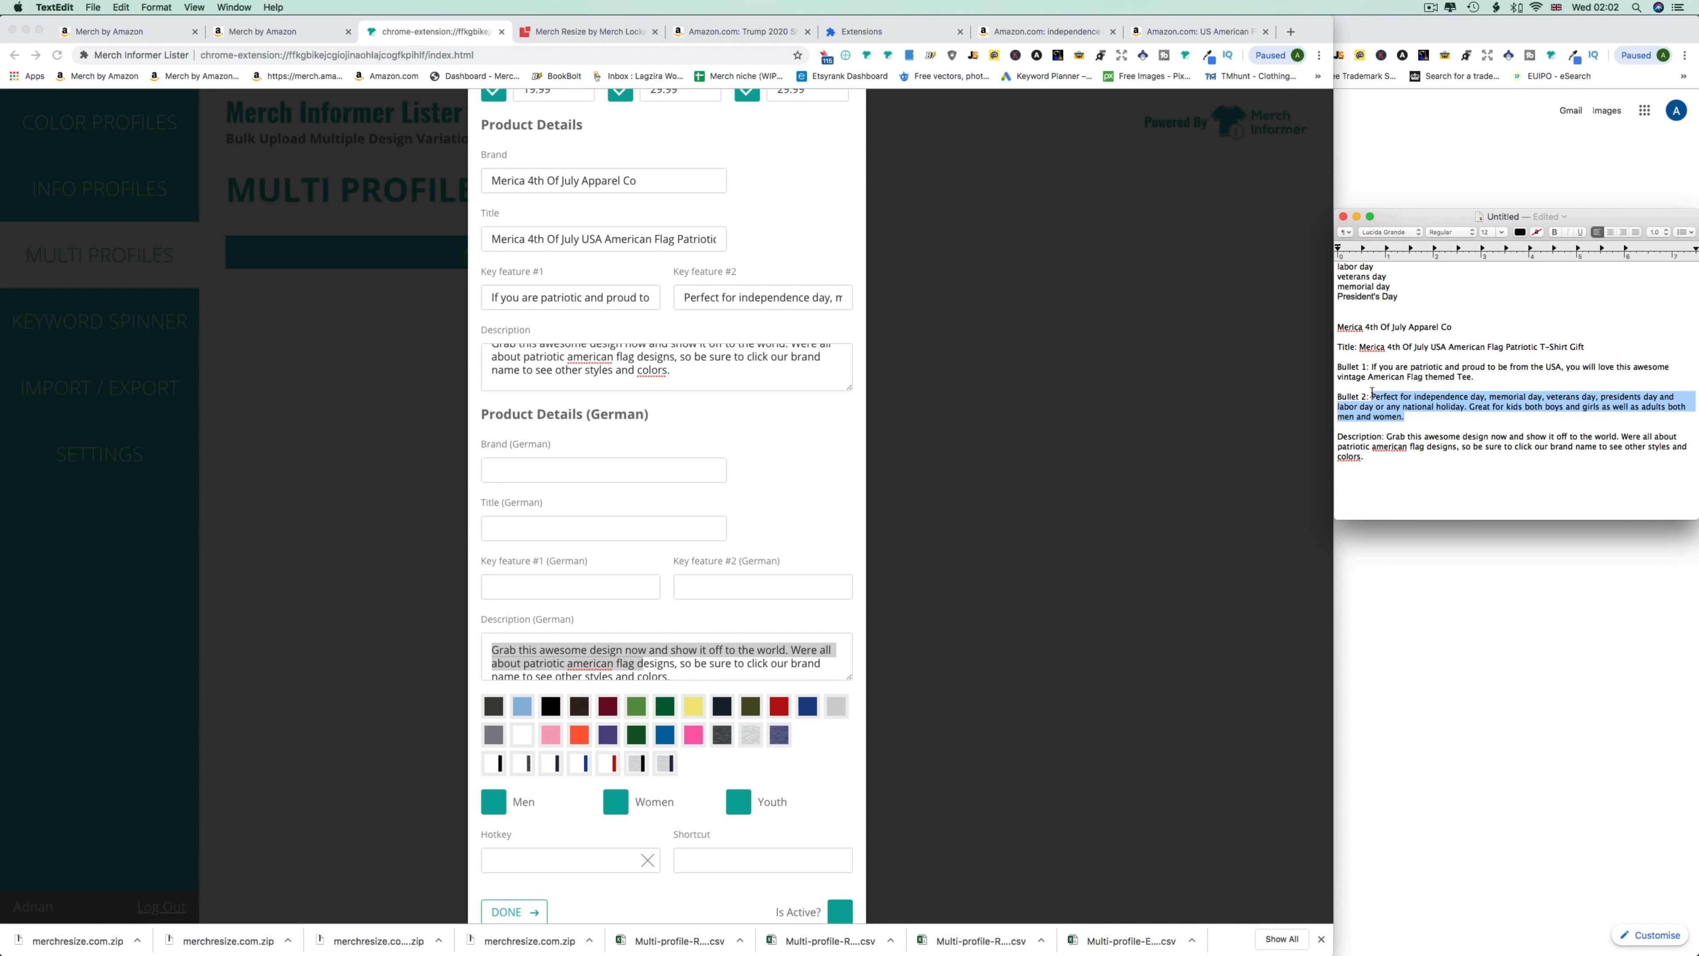
click(717, 587)
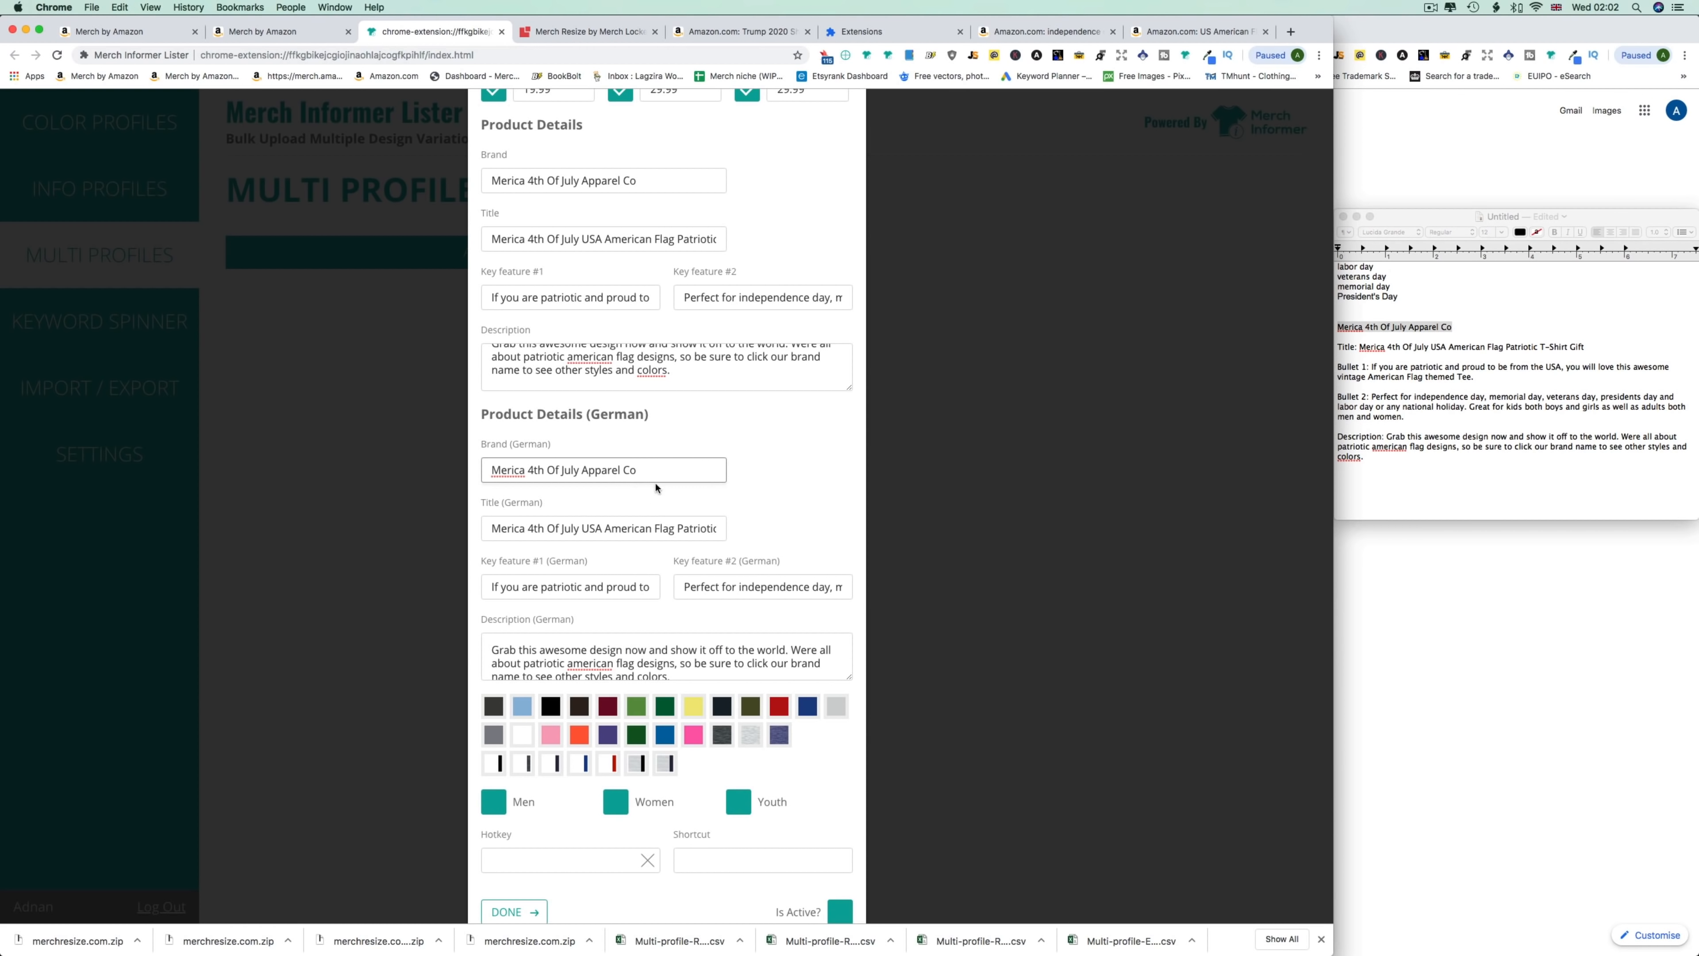
Select the dark solid shirt colors: dark gray, black, brown, dark red, dark green, dark navy, blue, heather blue, purple and gray.
scroll(608, 506, down, 1)
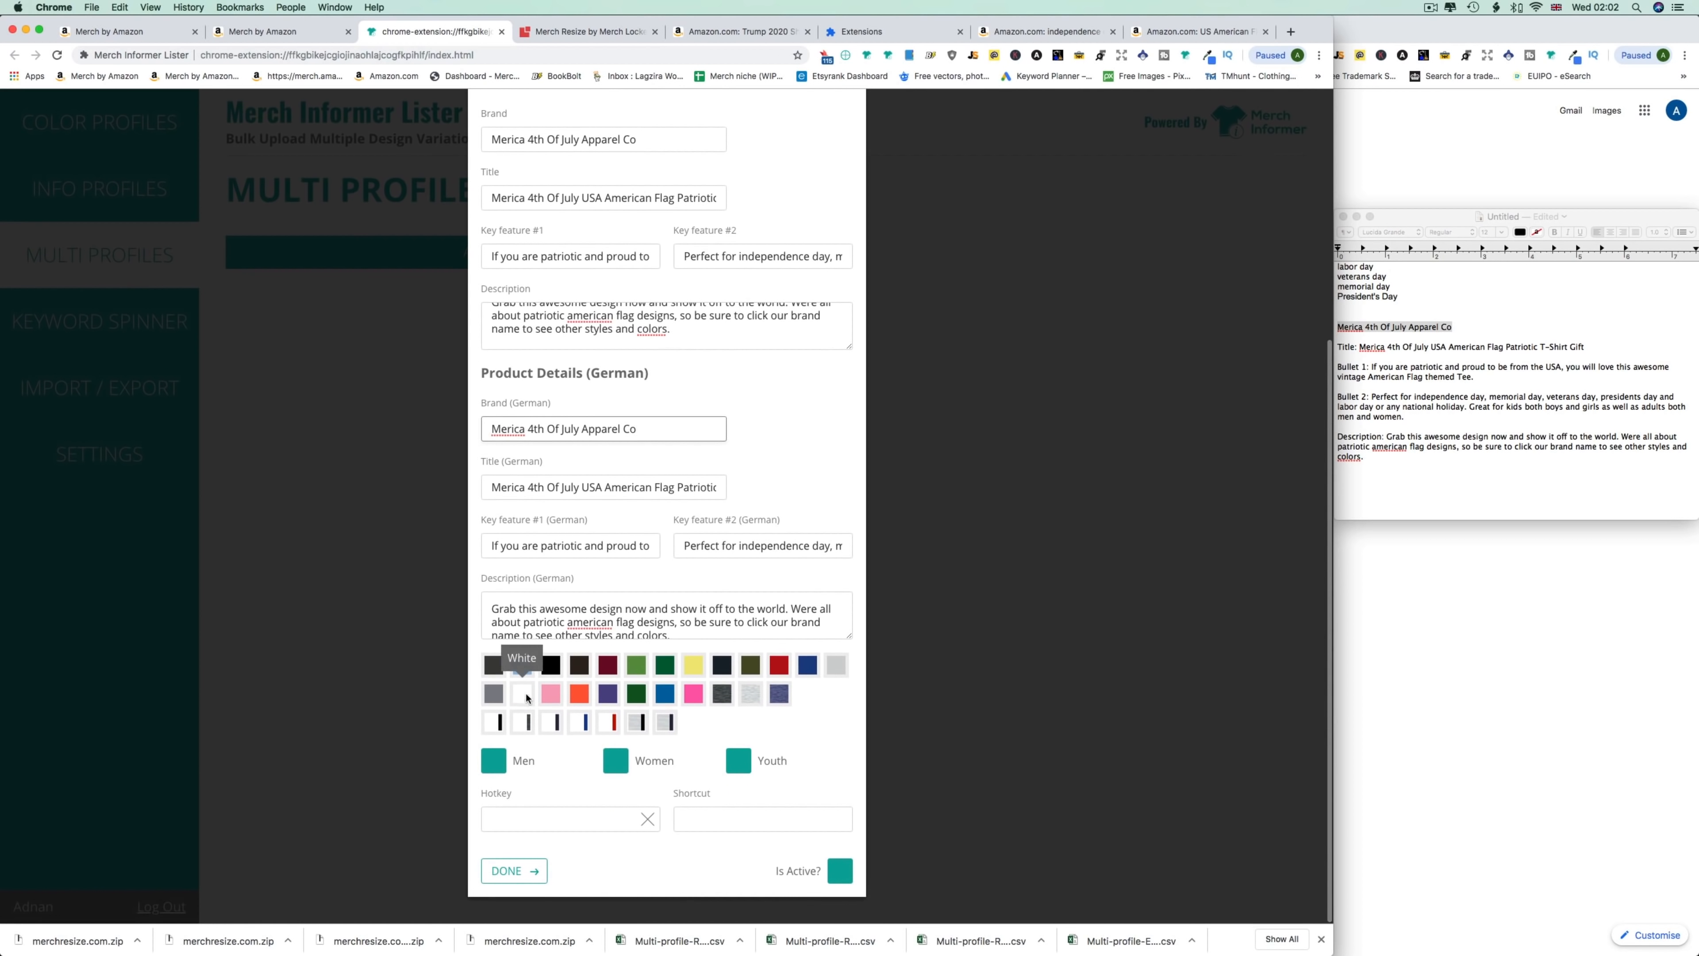
click(498, 671)
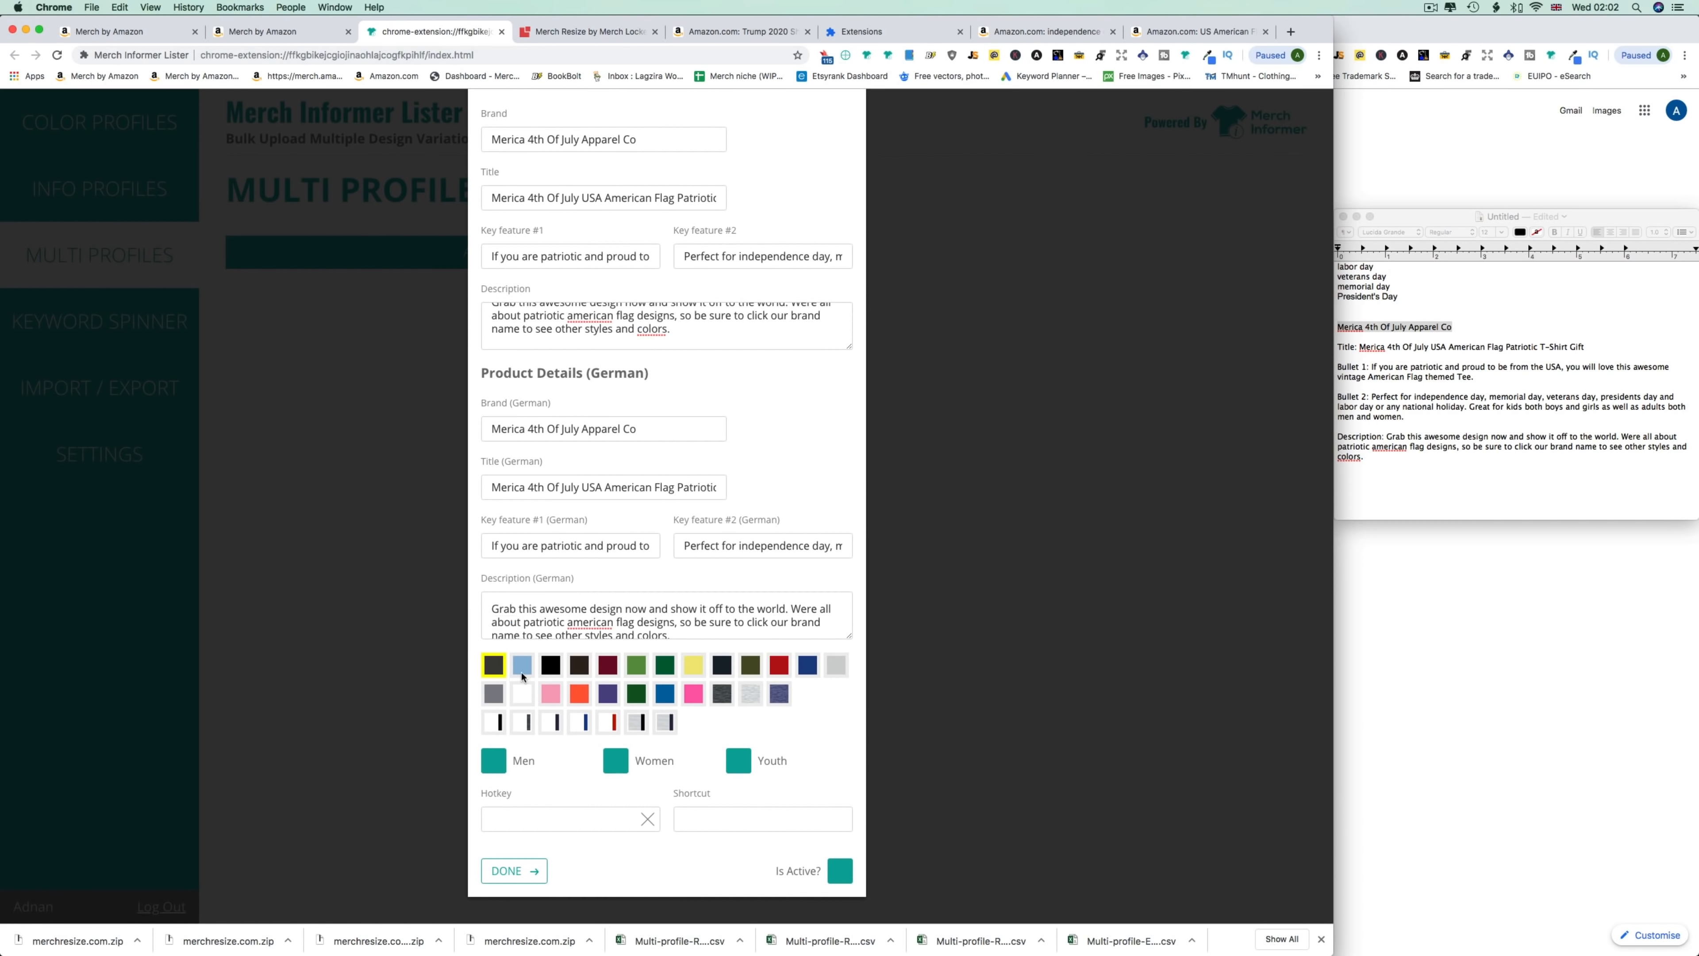
click(557, 673)
click(582, 670)
click(610, 670)
click(666, 669)
click(723, 669)
click(808, 669)
click(780, 695)
click(609, 696)
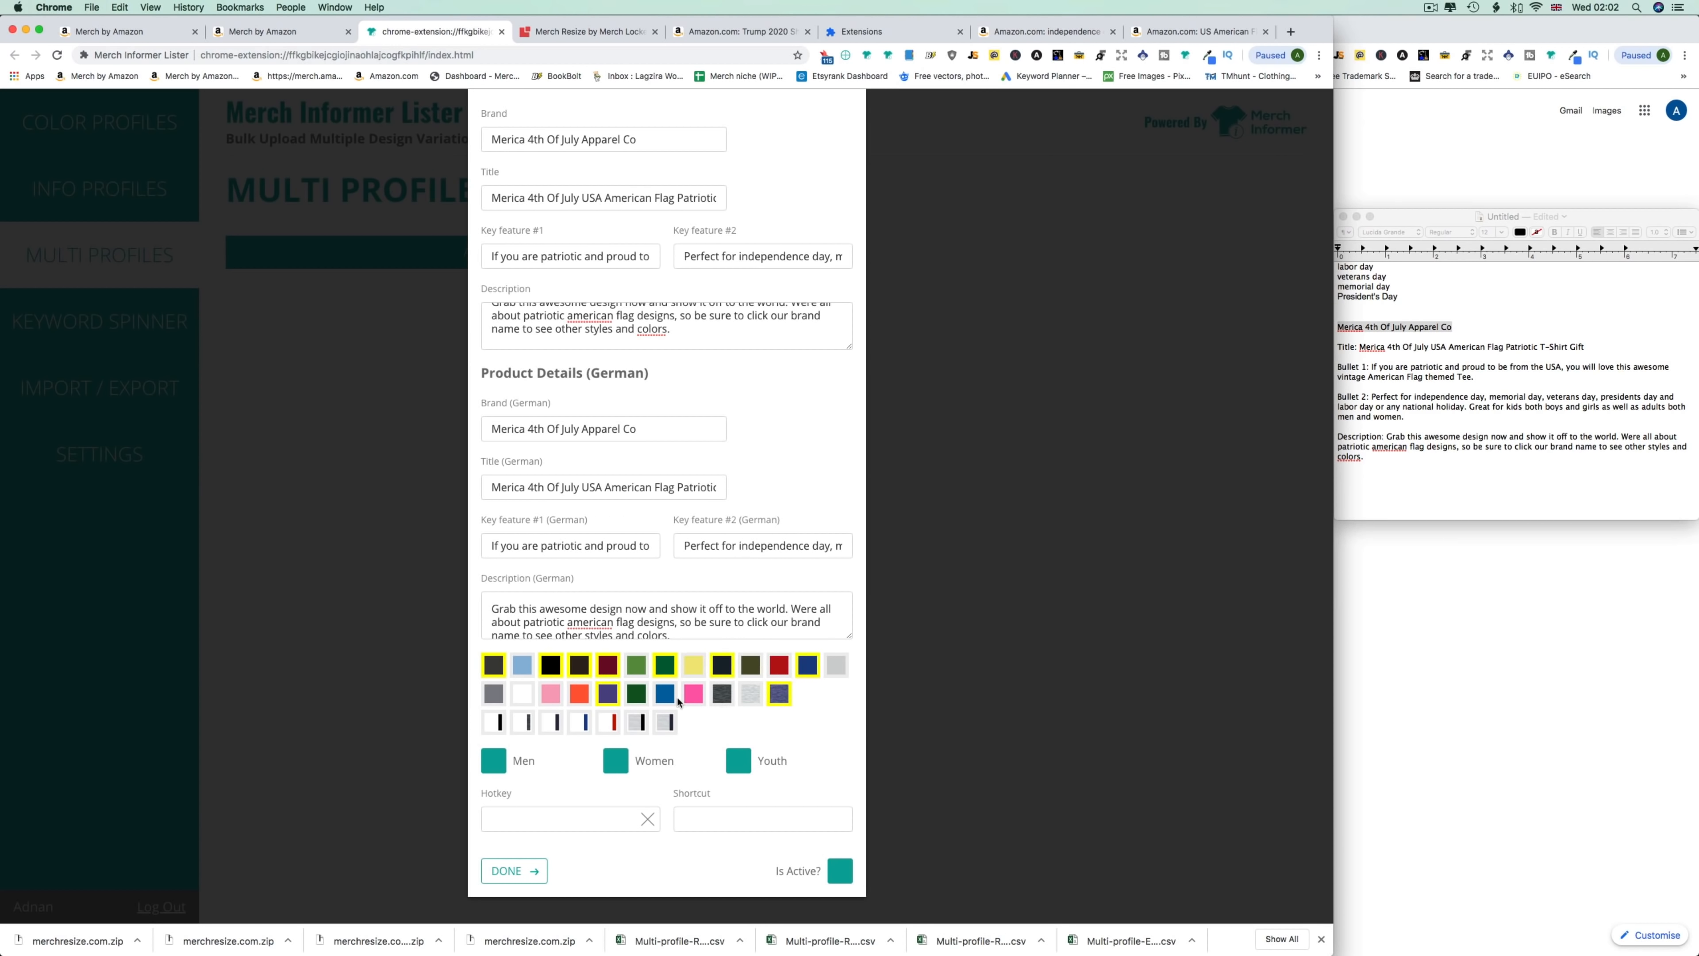
click(495, 697)
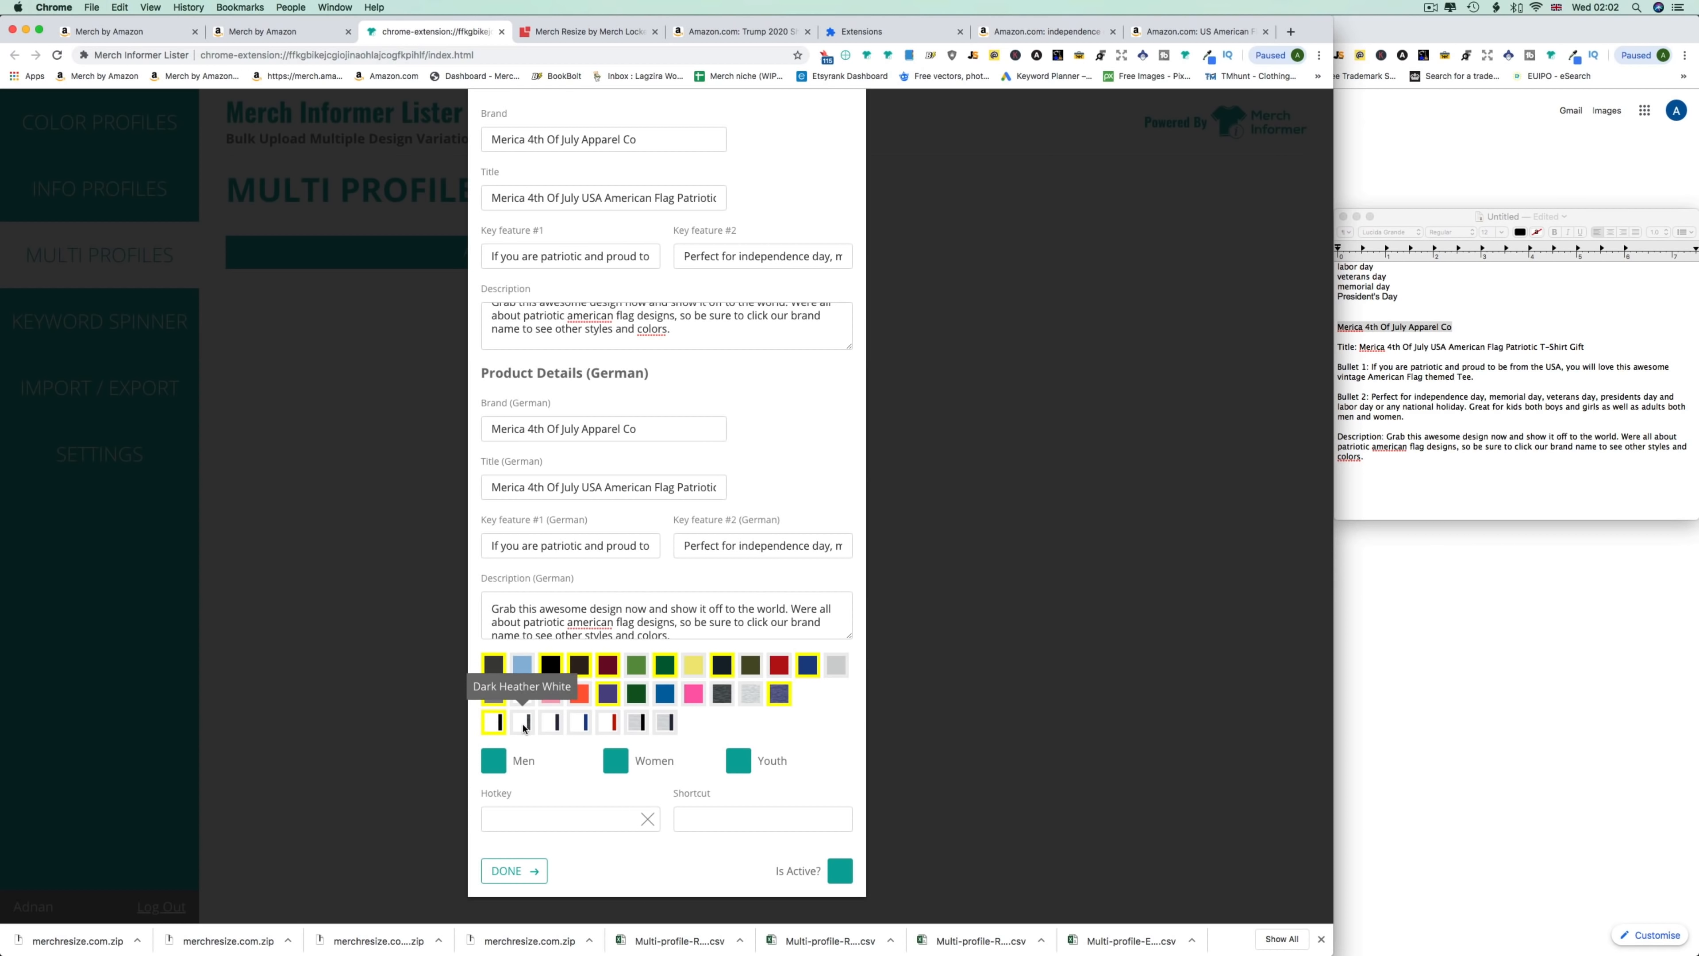
Select the two-tone raglan color combinations, including Royal Blue White, red with white and both gray-based ones.
click(551, 723)
click(580, 723)
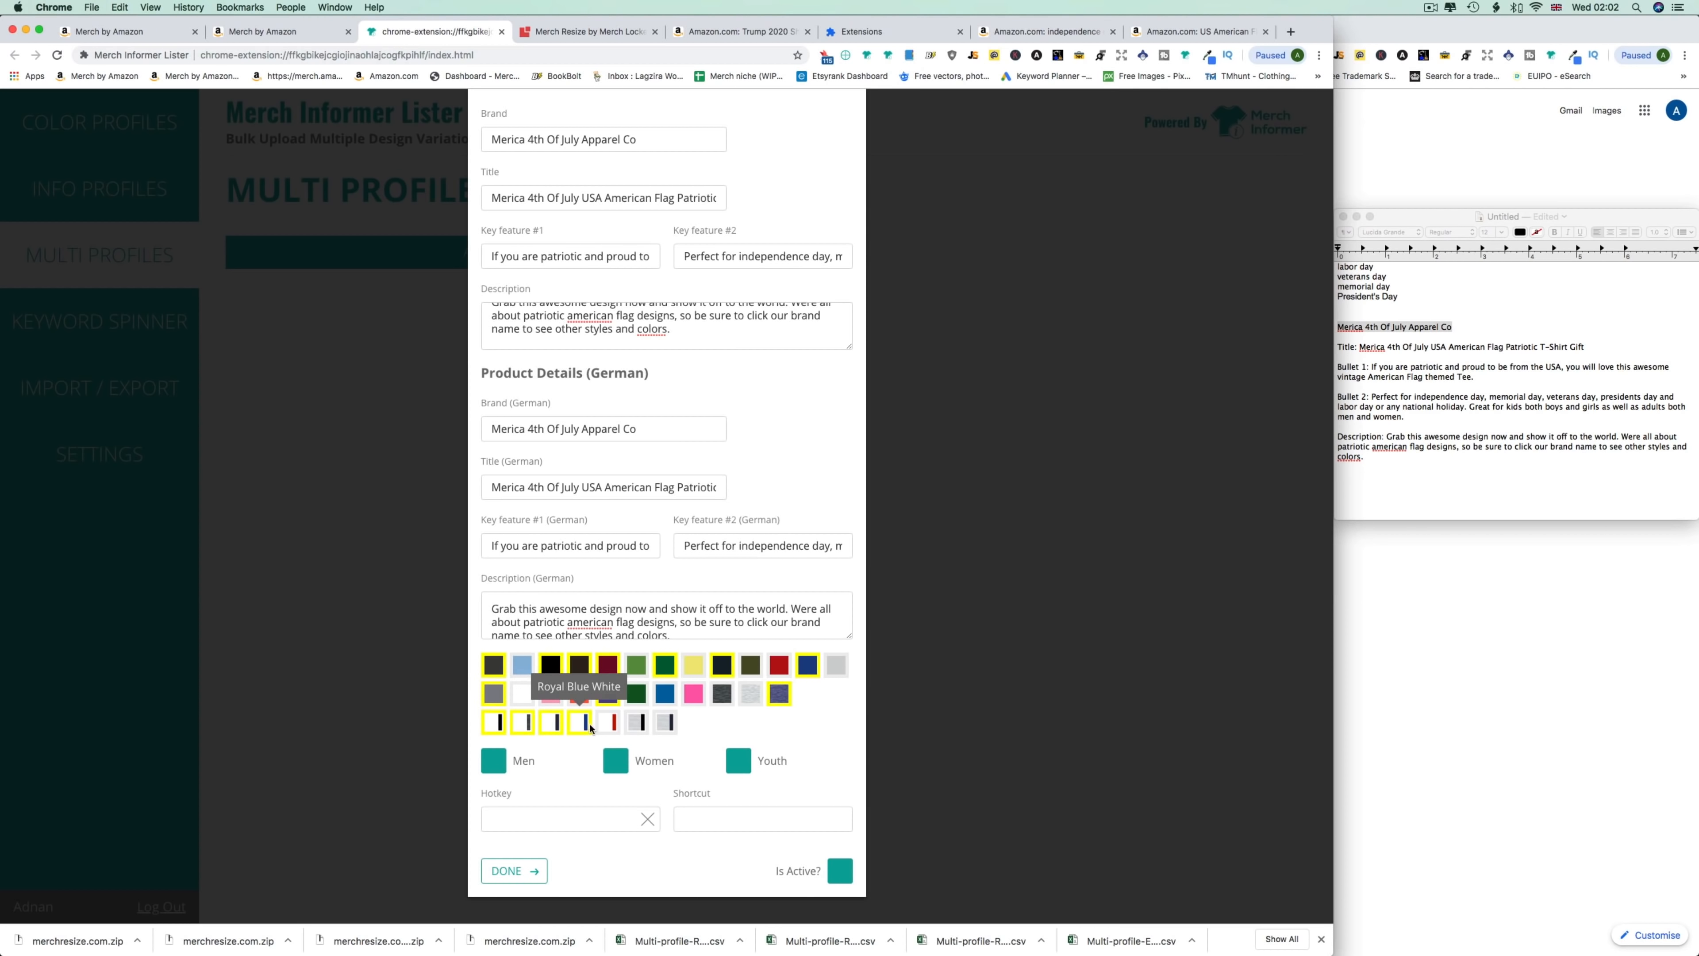
click(611, 725)
click(637, 724)
click(666, 723)
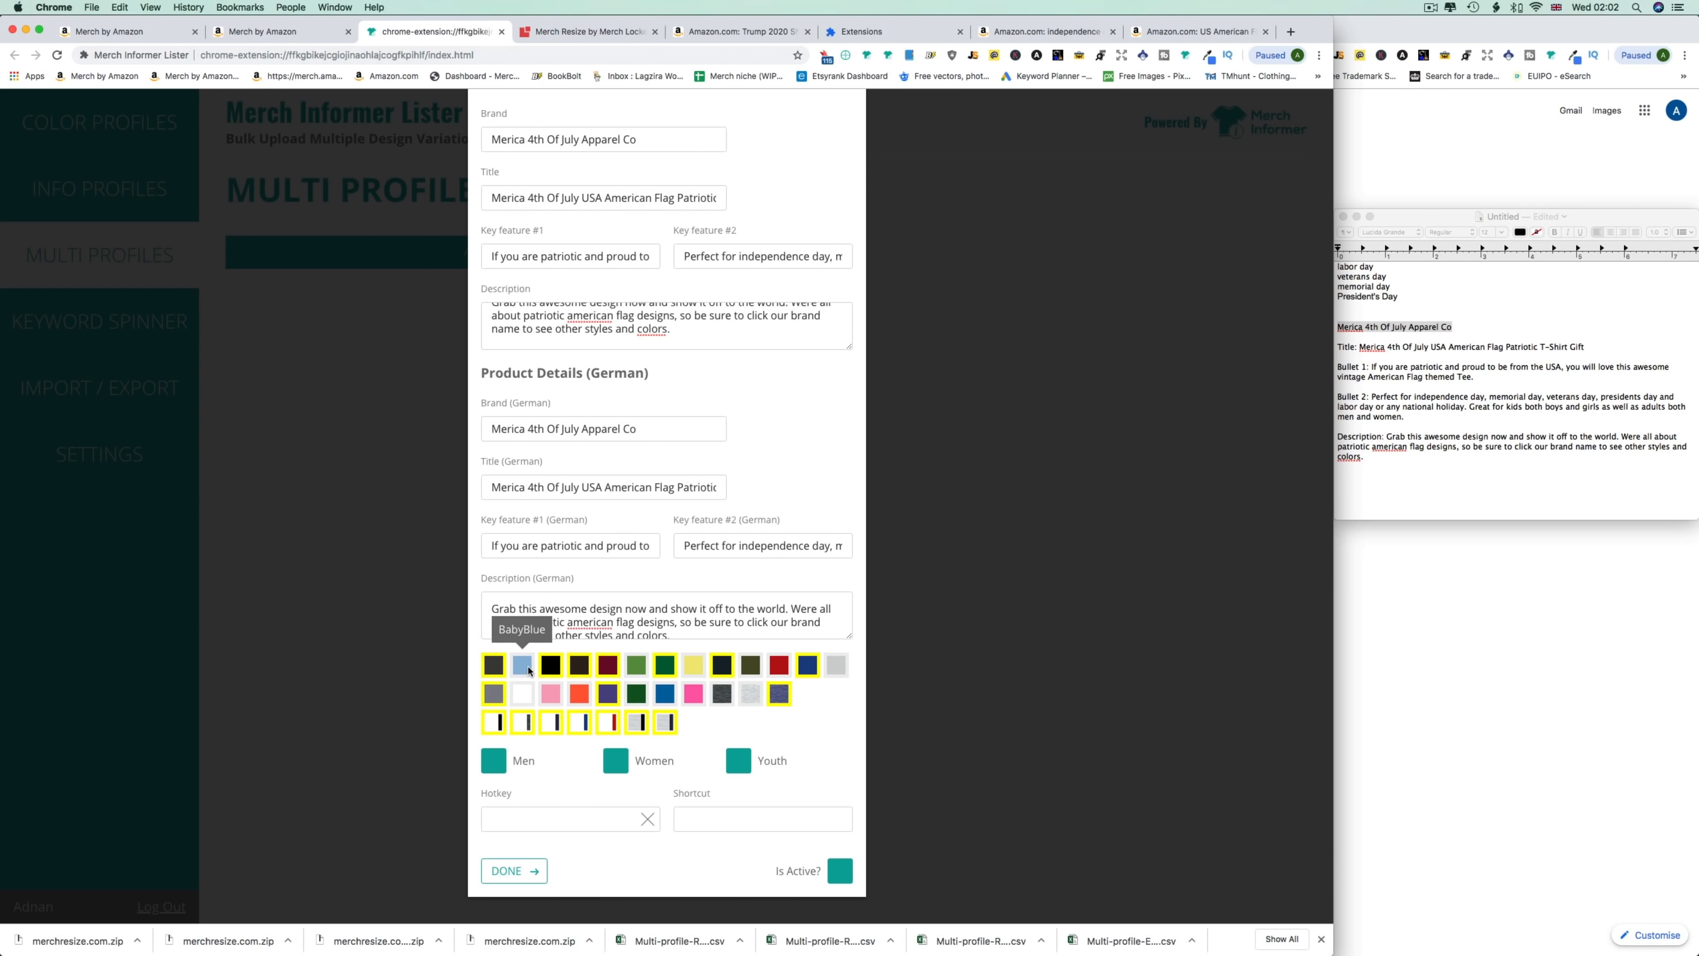
Enable the Men, Women and Youth fit types for the multi profile.
click(494, 760)
click(616, 761)
click(739, 760)
Assign the Alt+A hotkey to the multi profile, mark it active and save it.
click(560, 817)
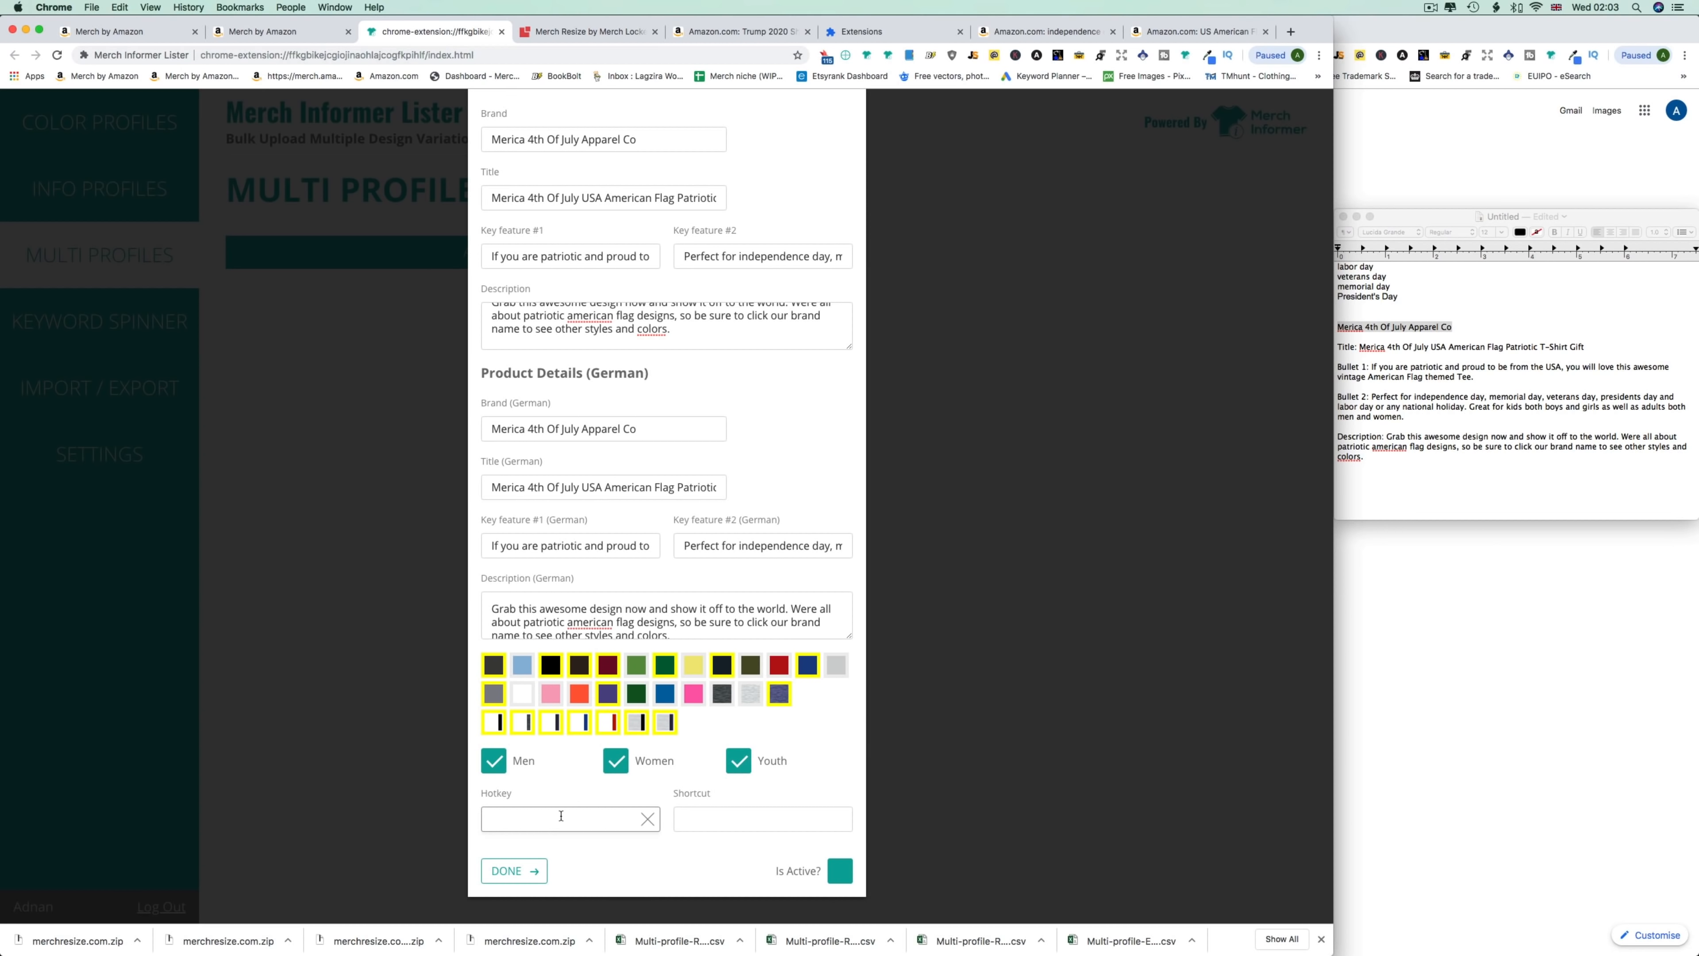
key(alt+a)
click(841, 870)
click(514, 870)
Return to the Merch by Amazon create page and check the artwork files offered for the standard t-shirt and pullover hoodie.
click(268, 32)
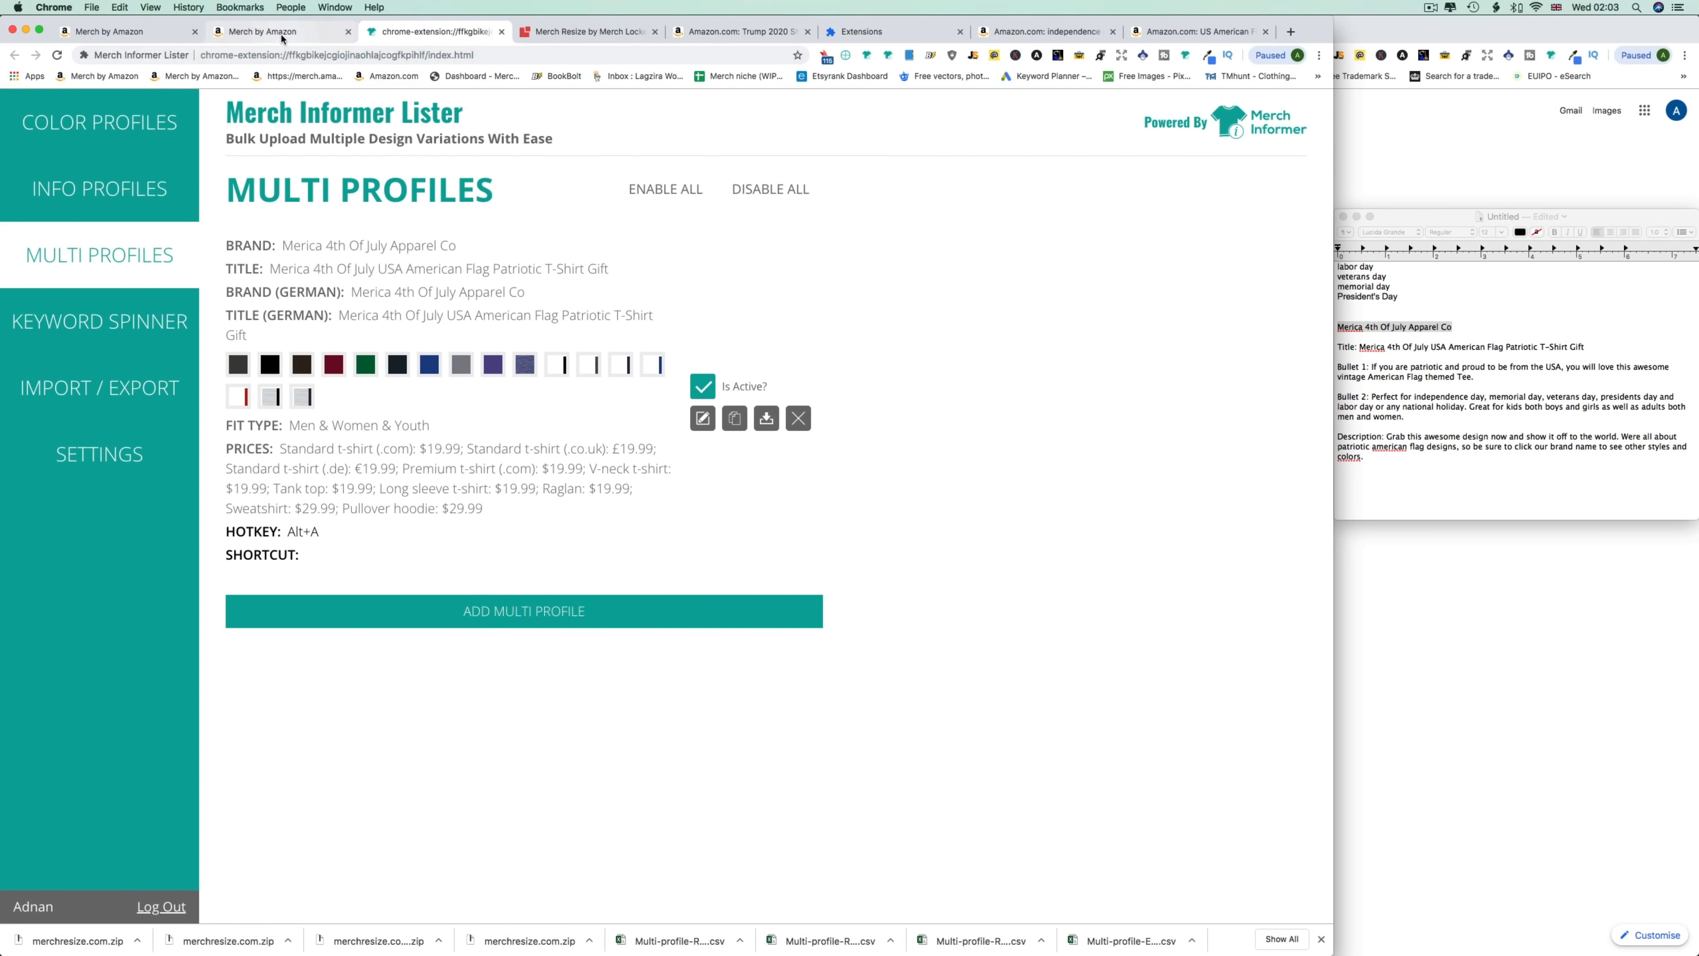
scroll(276, 278, down, 1)
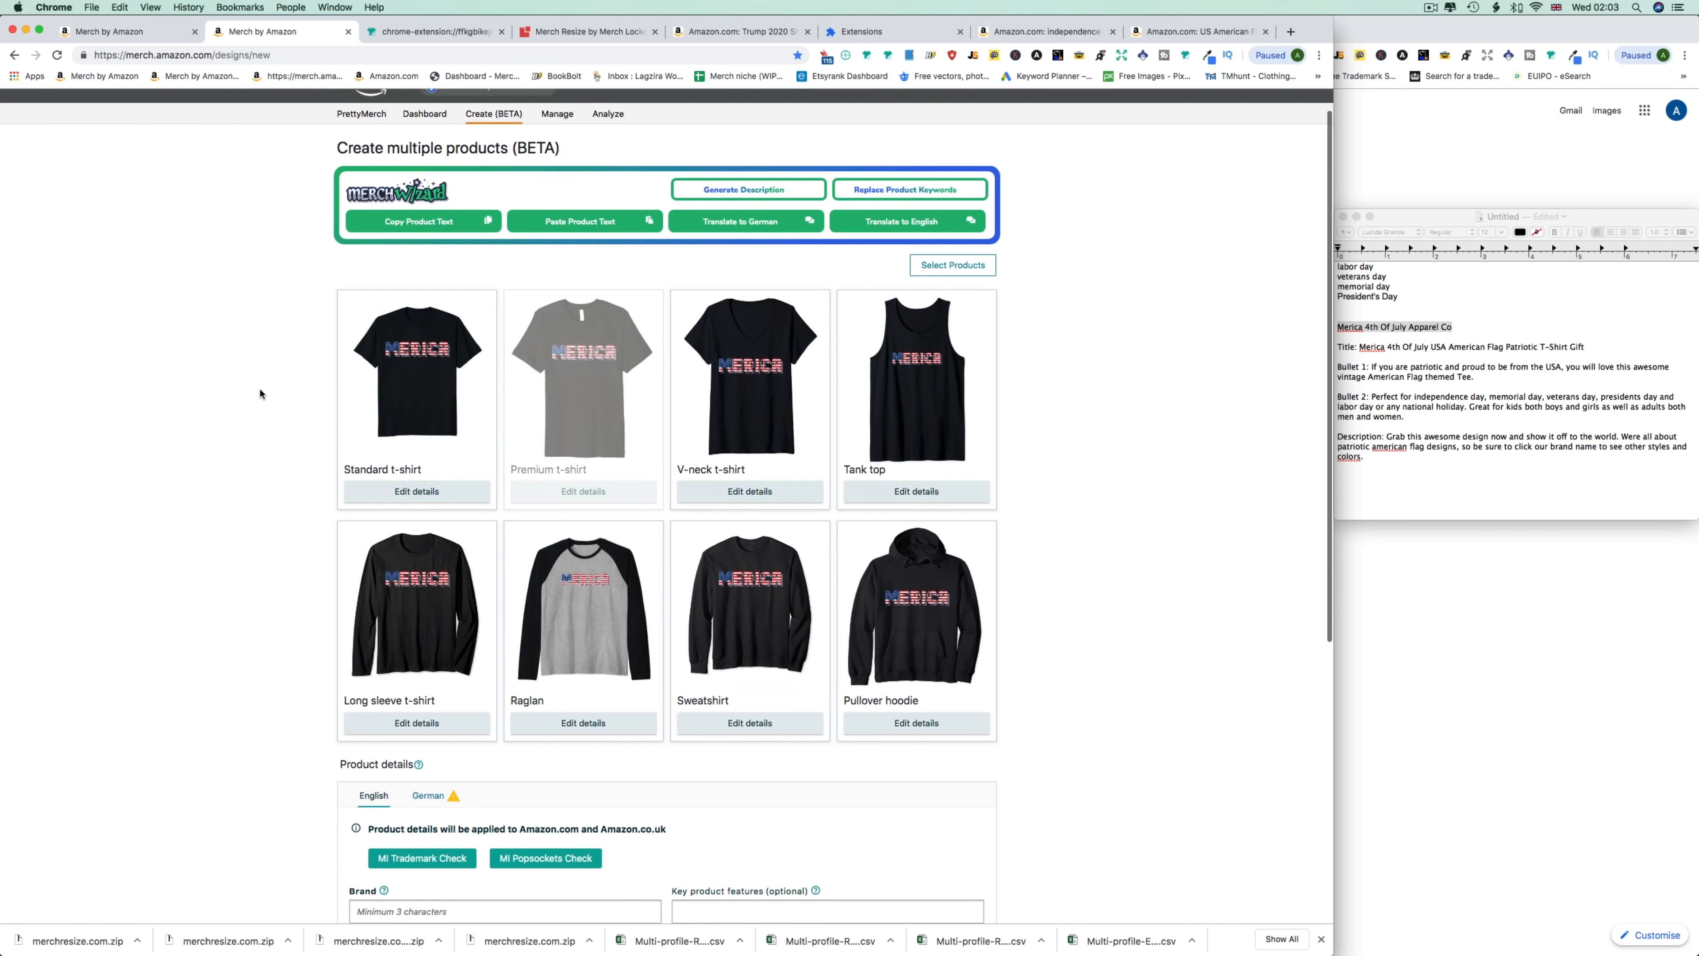
click(415, 385)
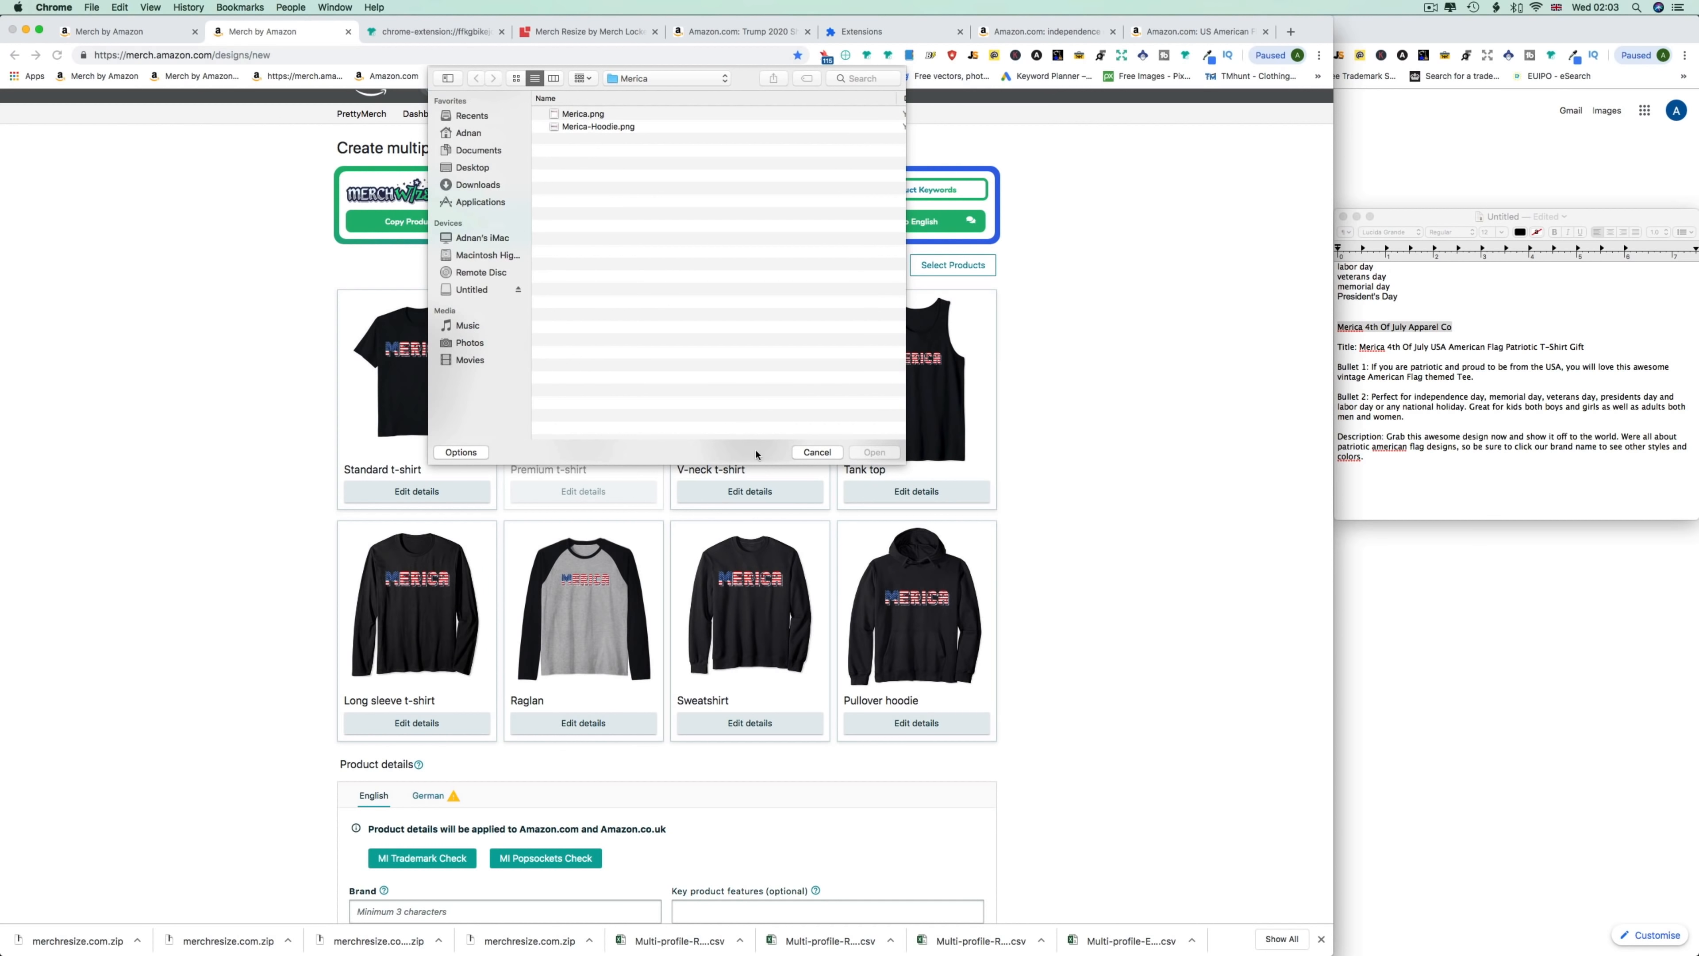
click(816, 453)
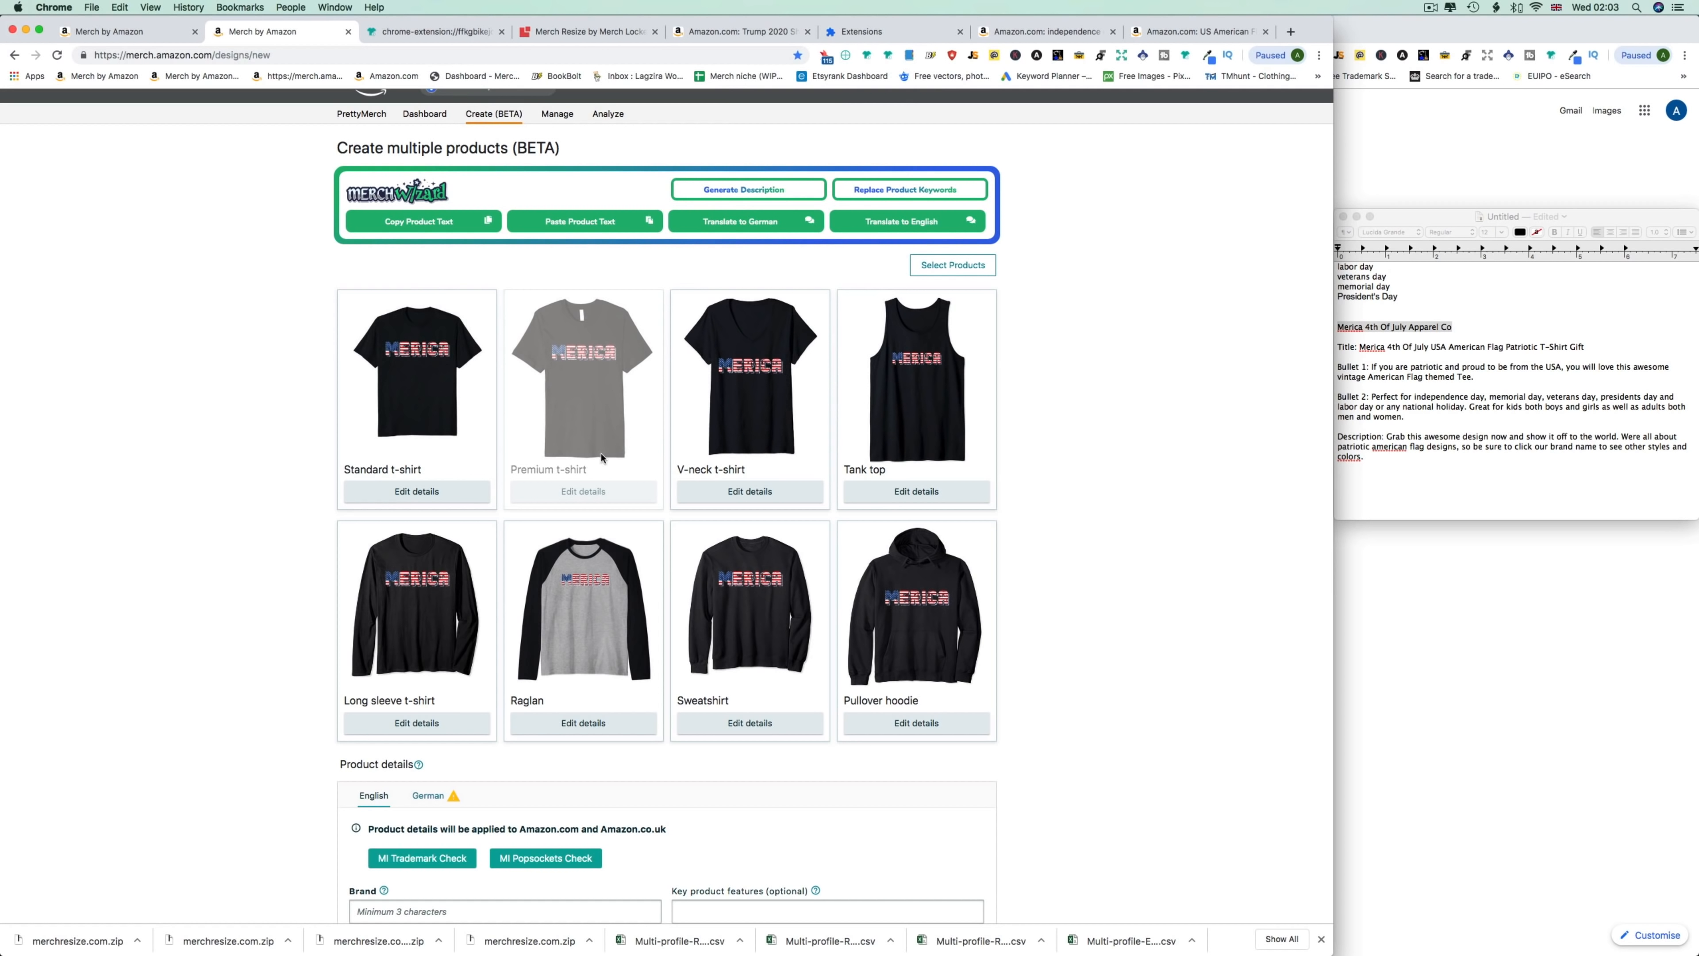
click(924, 616)
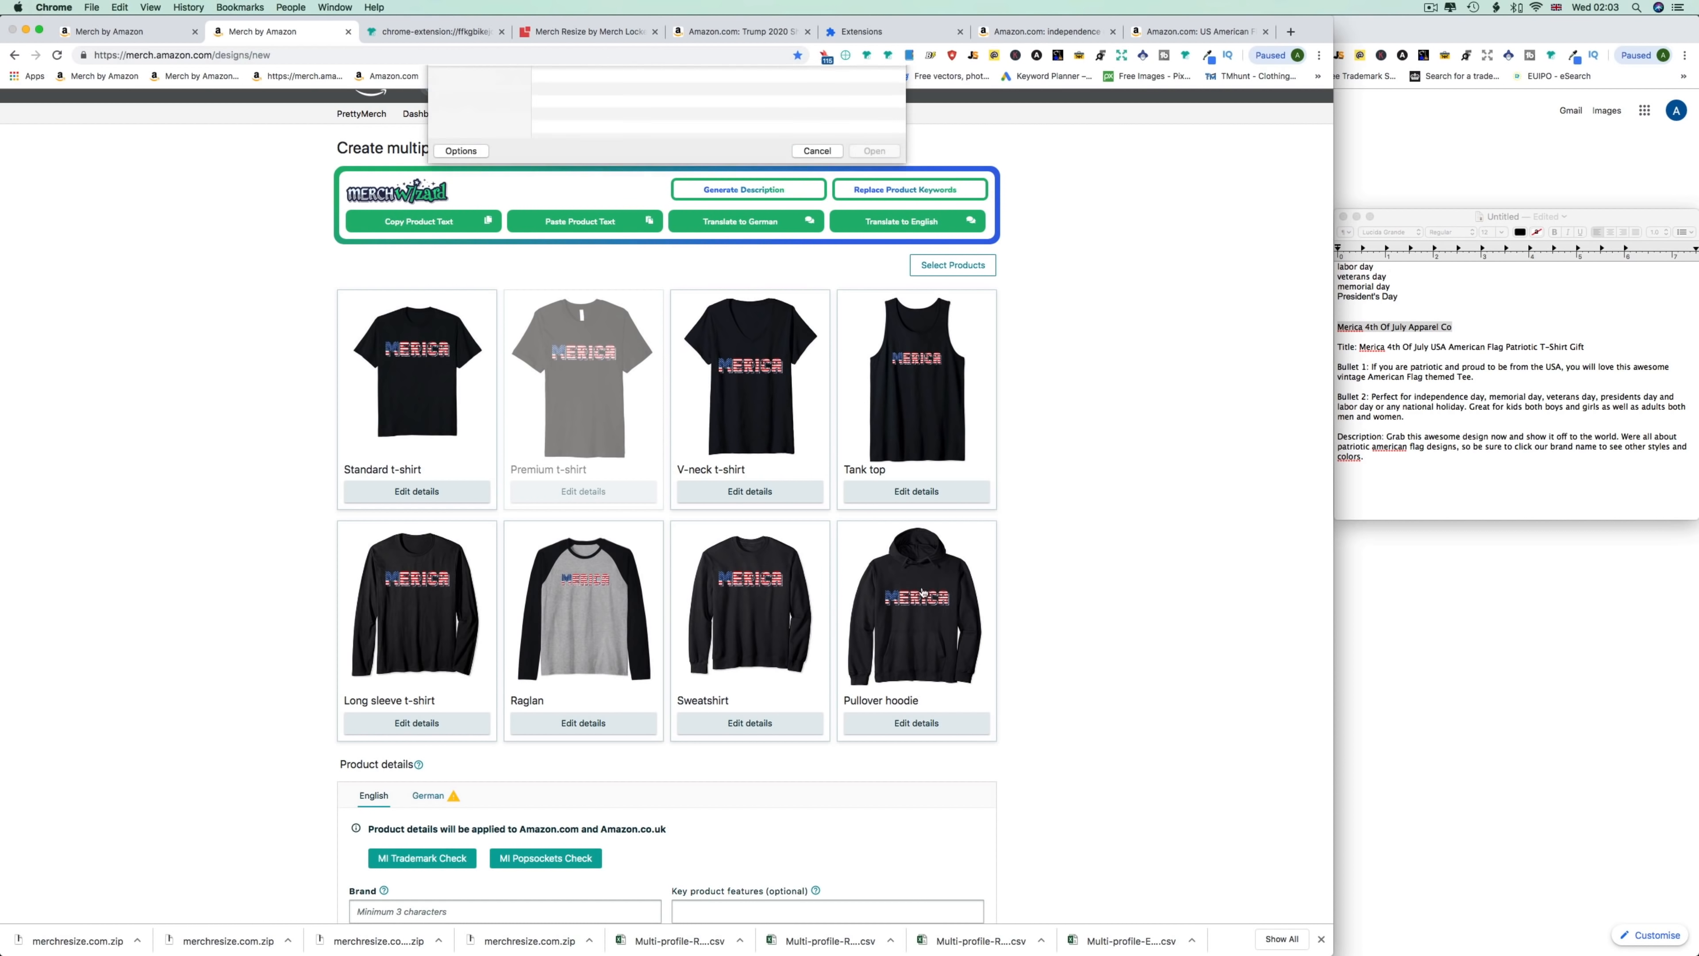
click(598, 127)
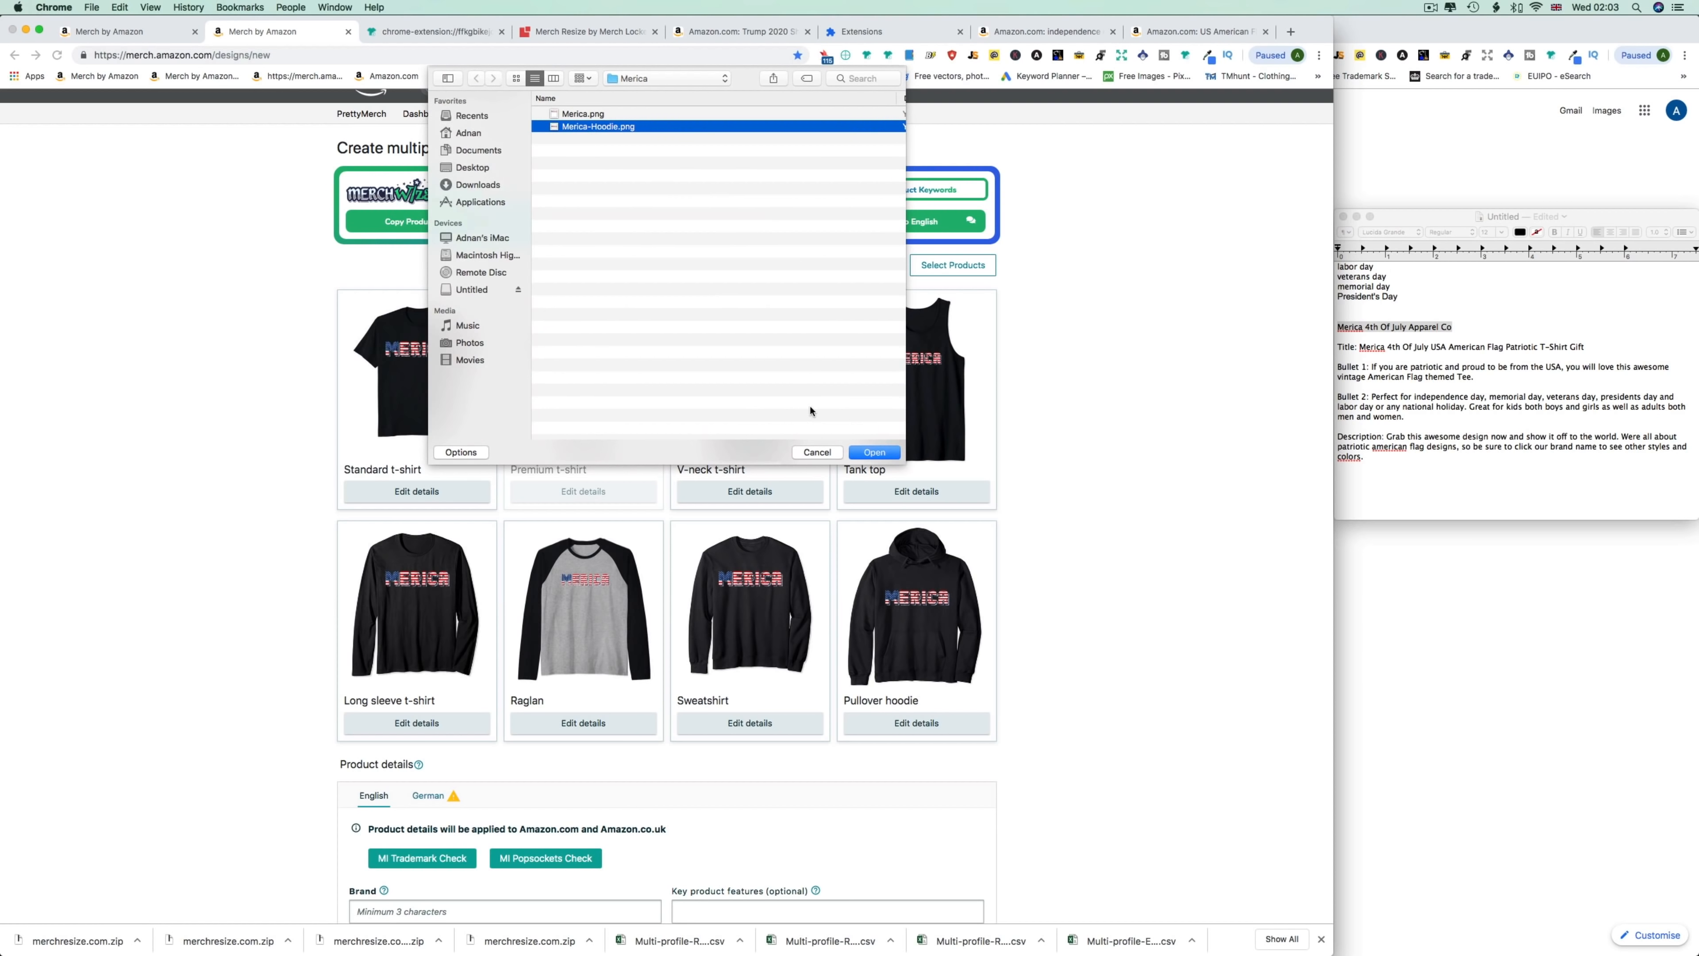
click(816, 452)
Look over the German product details and the tank top, V-neck and standard t-shirt settings on the create page.
scroll(702, 522, down, 7)
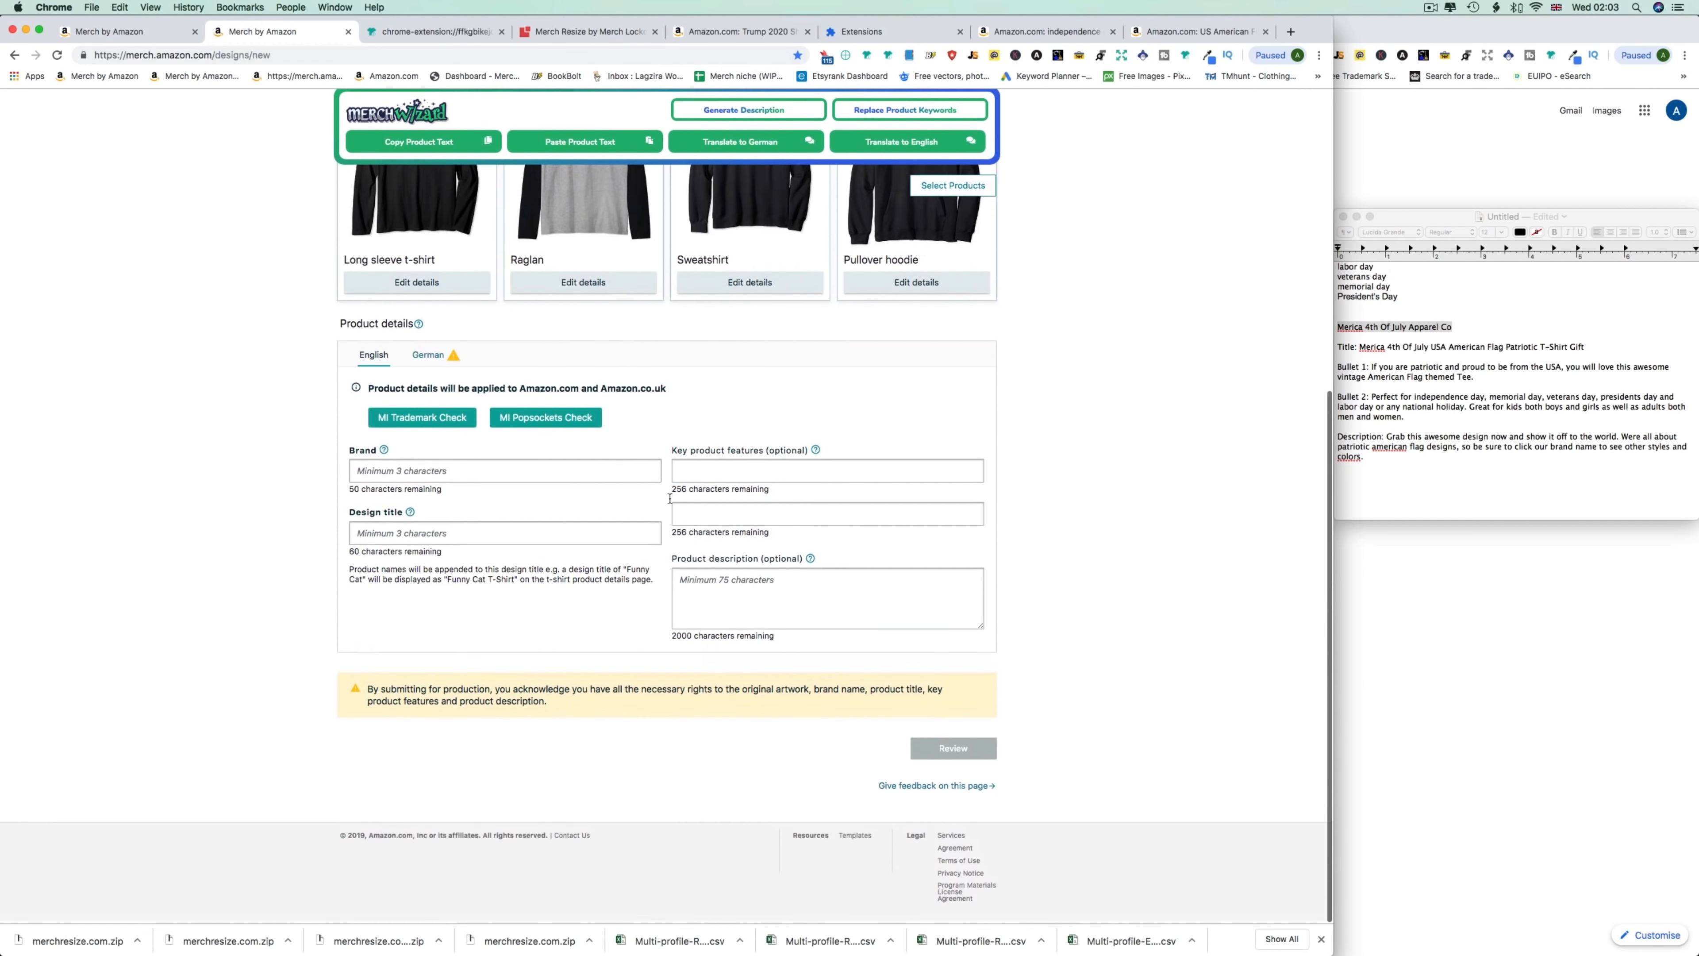
click(431, 365)
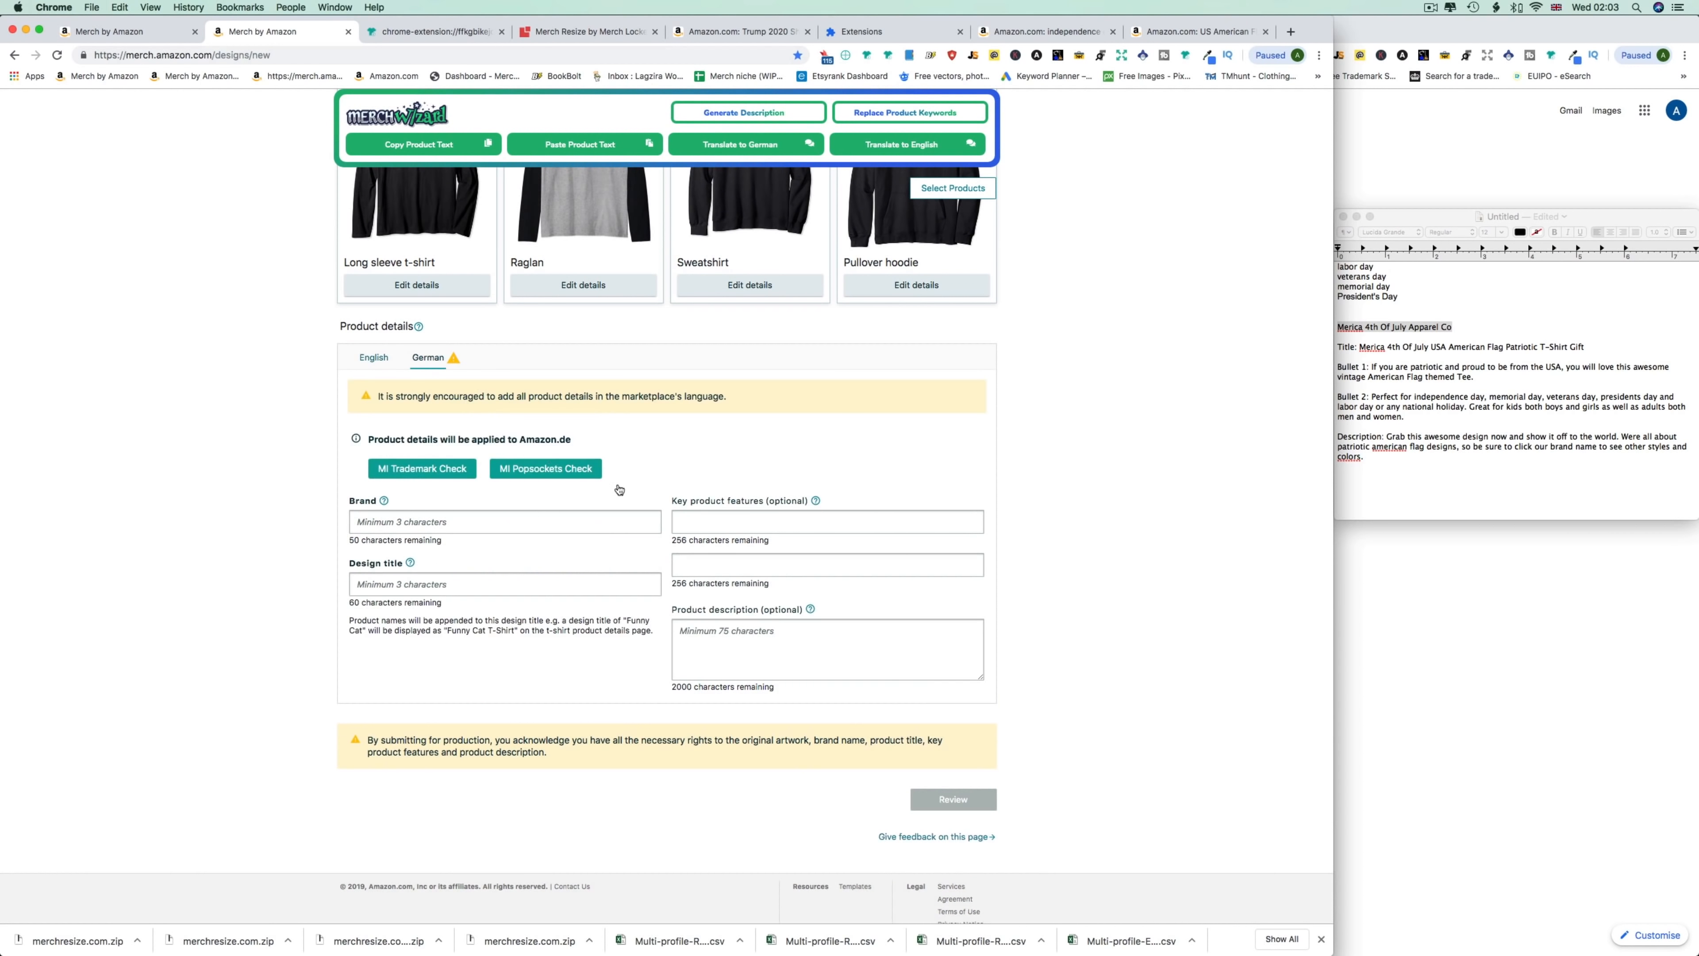
scroll(781, 469, up, 10)
click(916, 520)
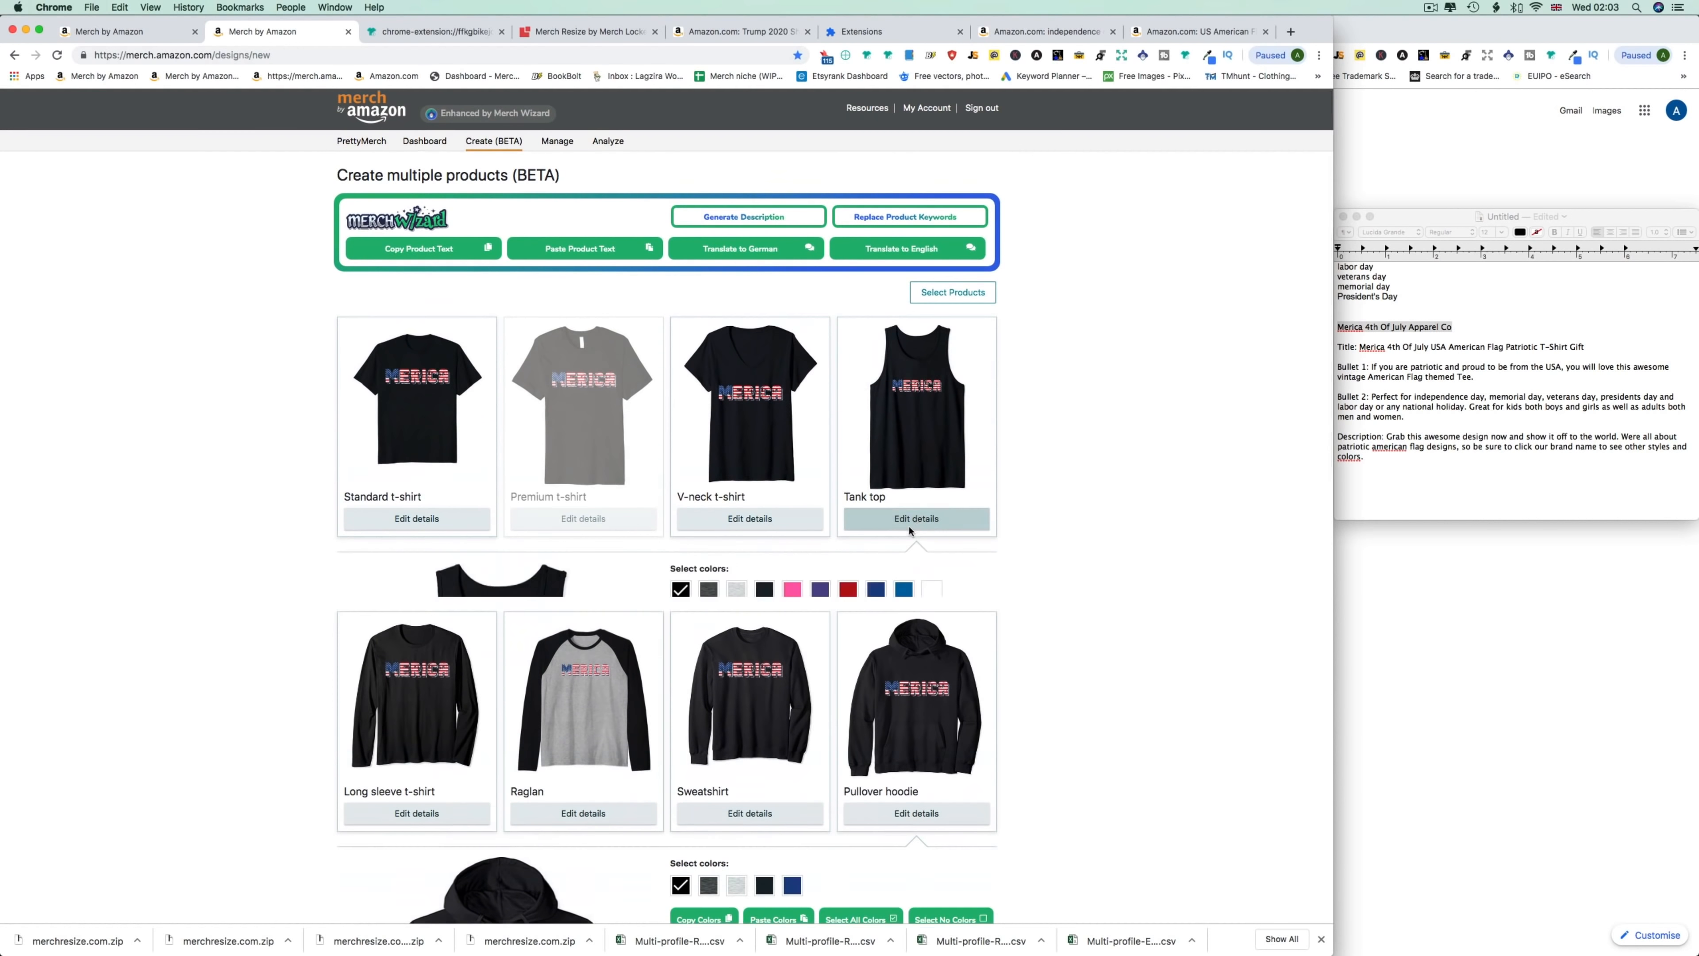
scroll(816, 368, down, 3)
click(777, 363)
click(468, 358)
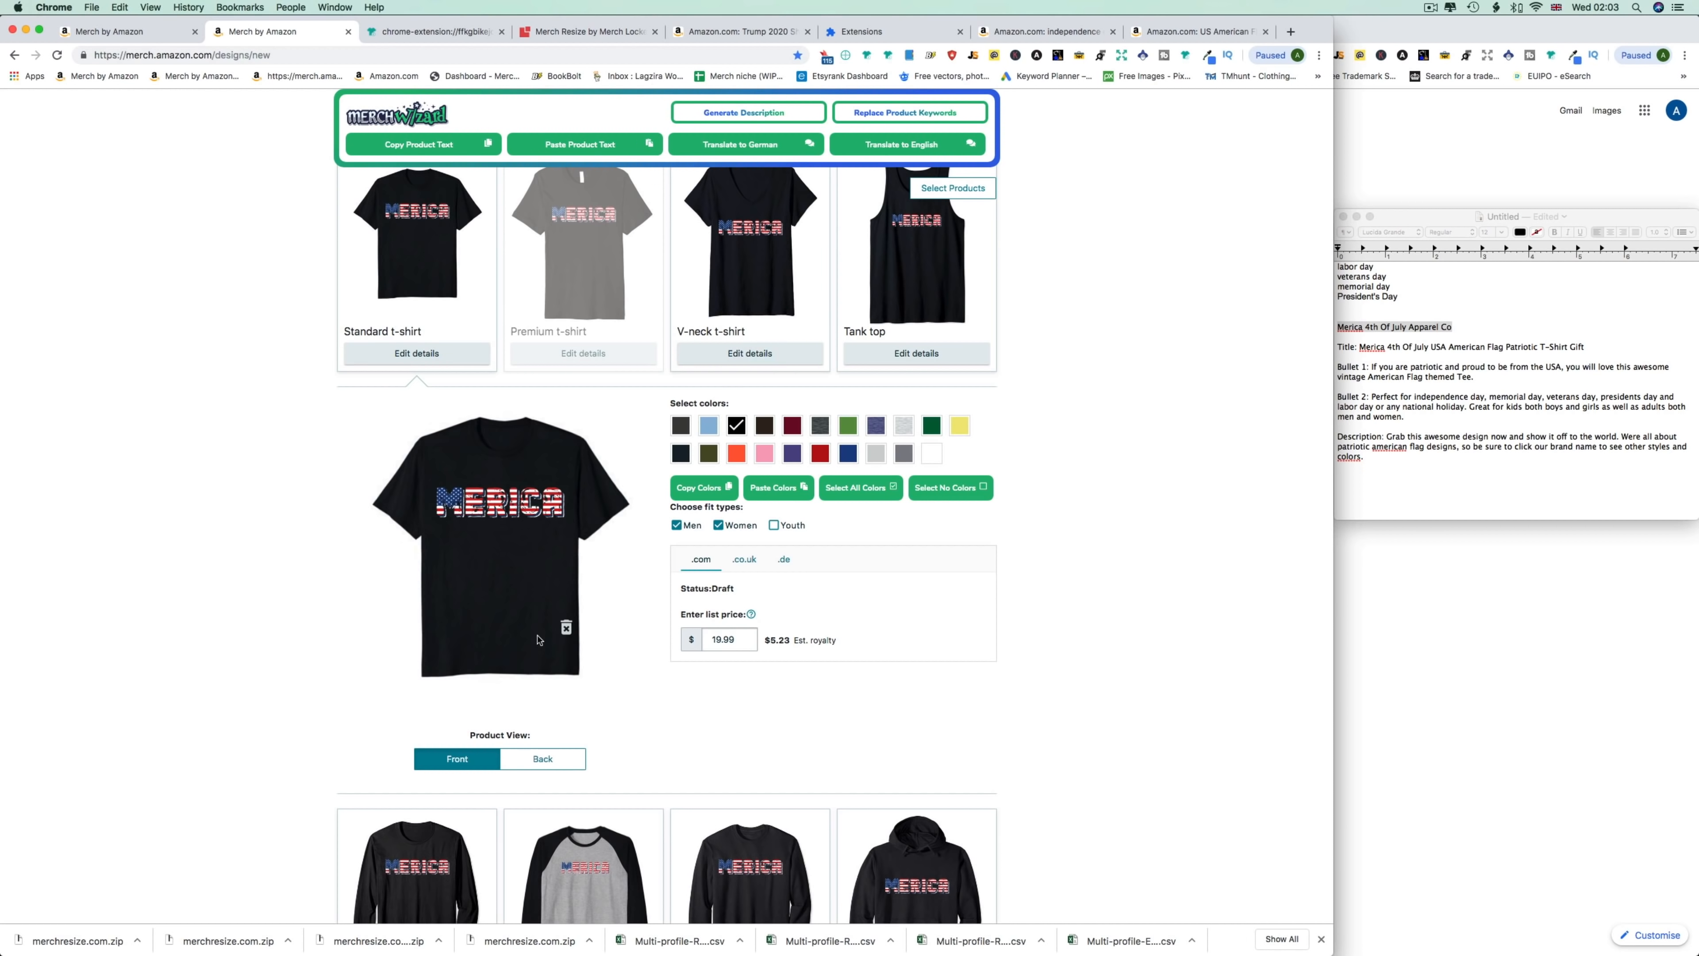
mouse_move(757, 954)
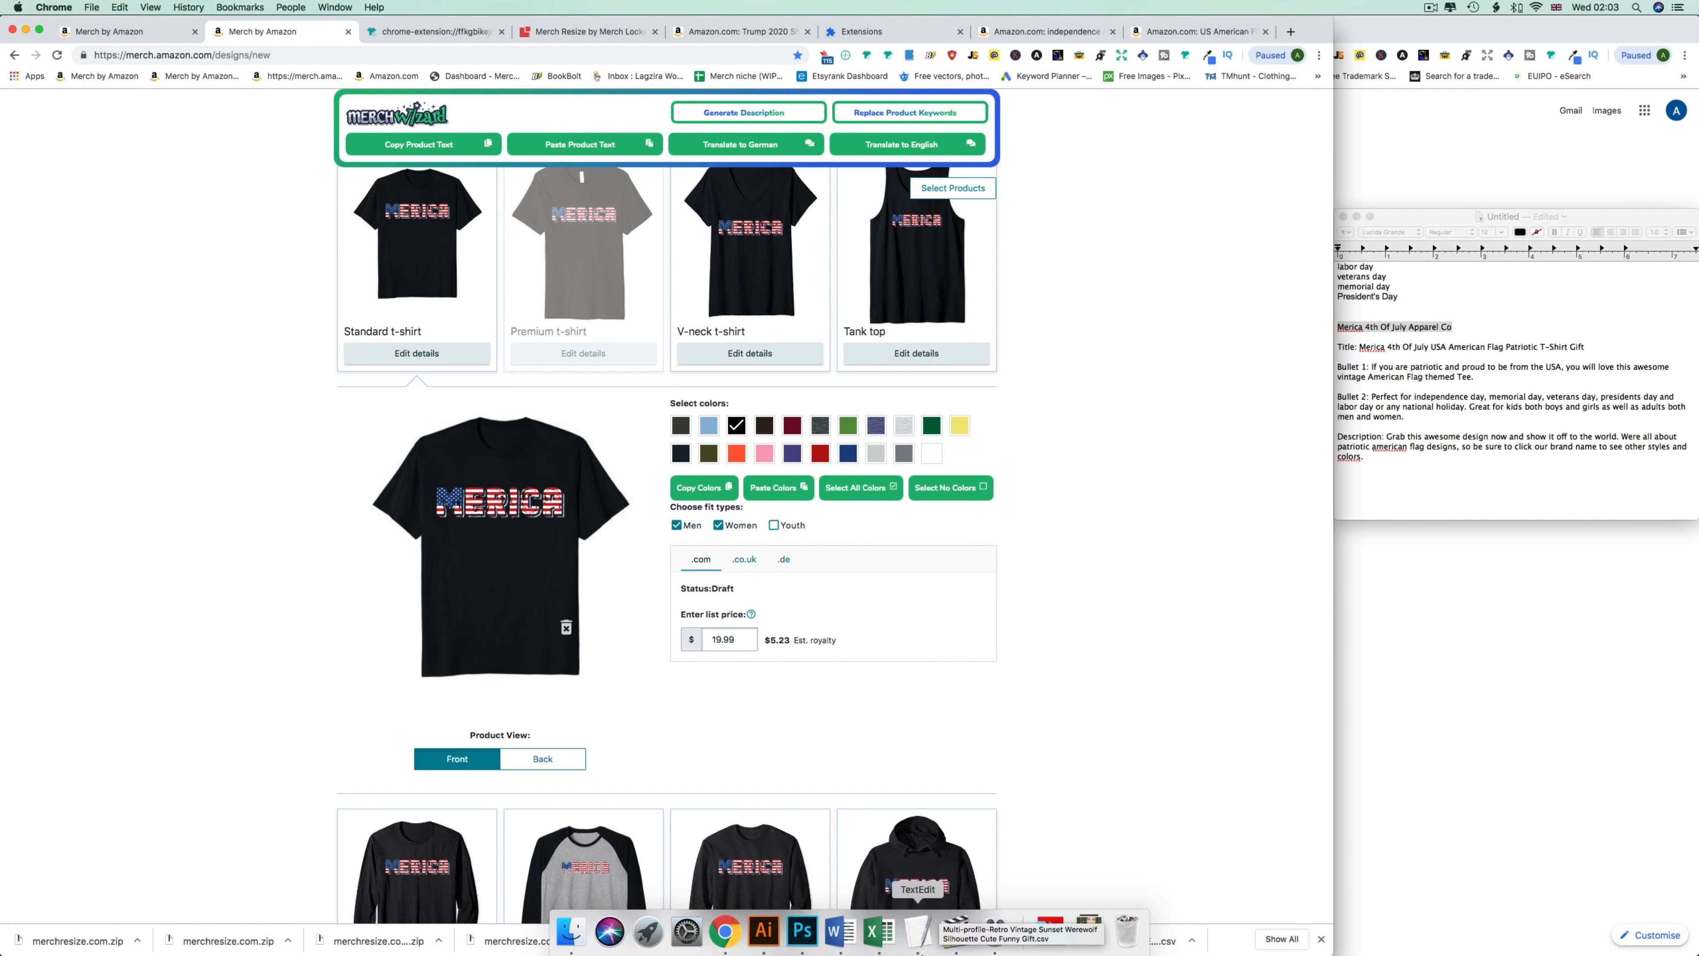
click(764, 948)
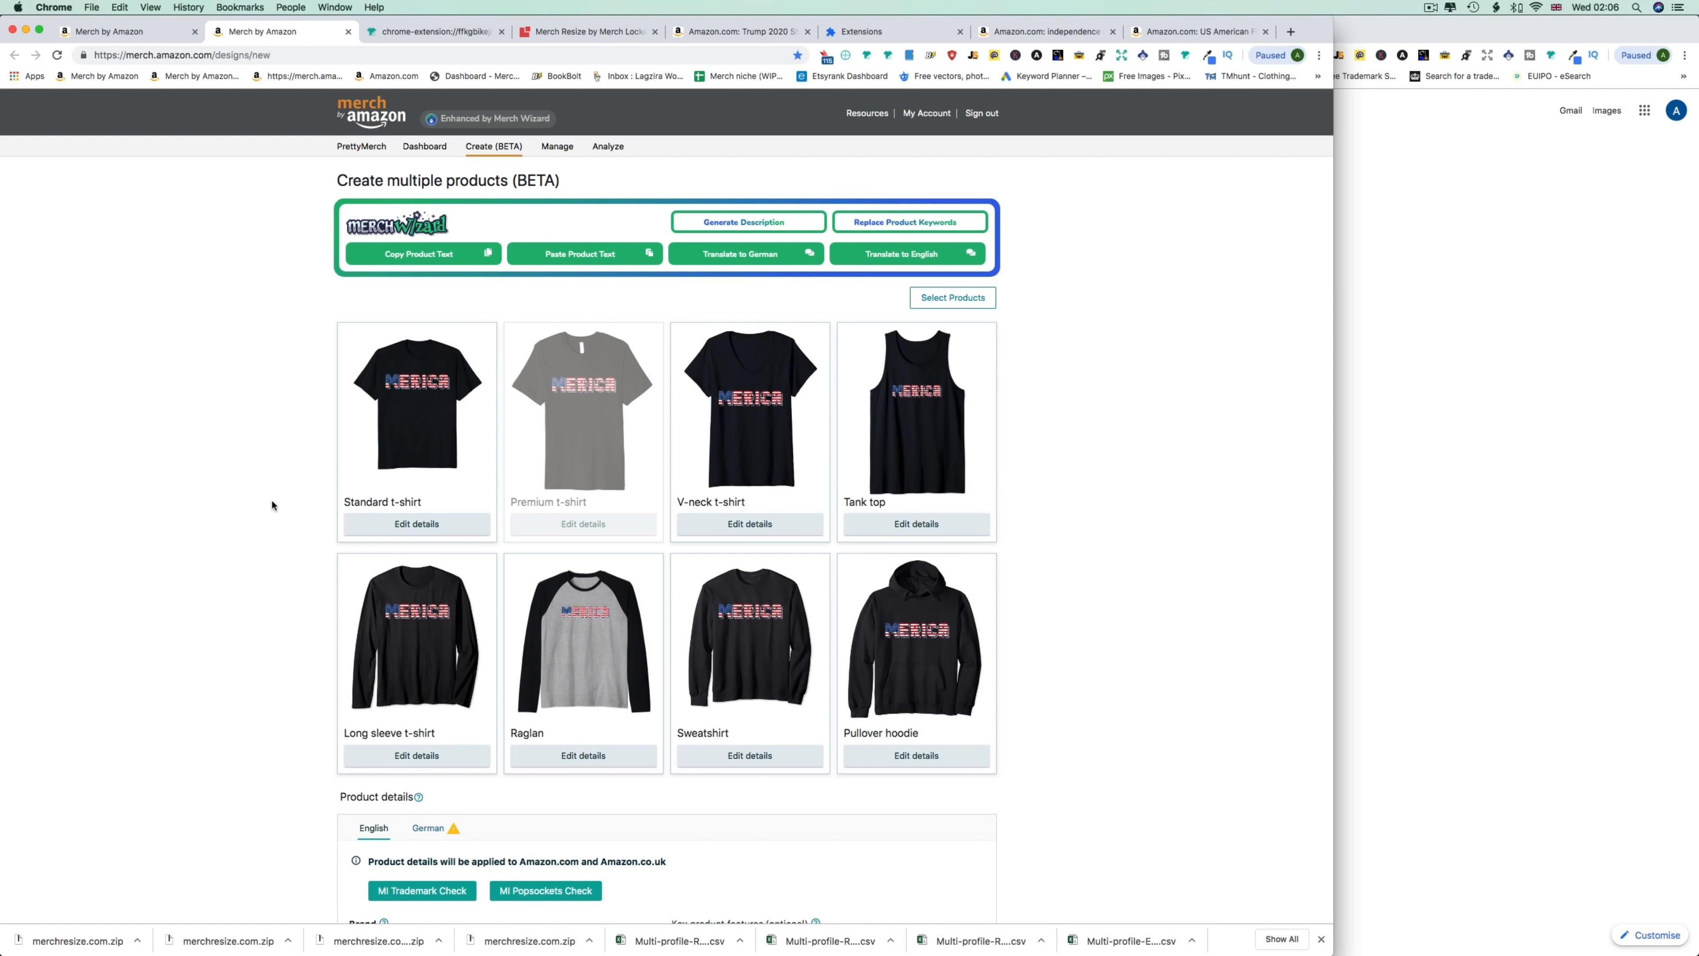
Review the default colors and prices of the products from standard t-shirt to pullover hoodie, plus the German product details.
click(417, 523)
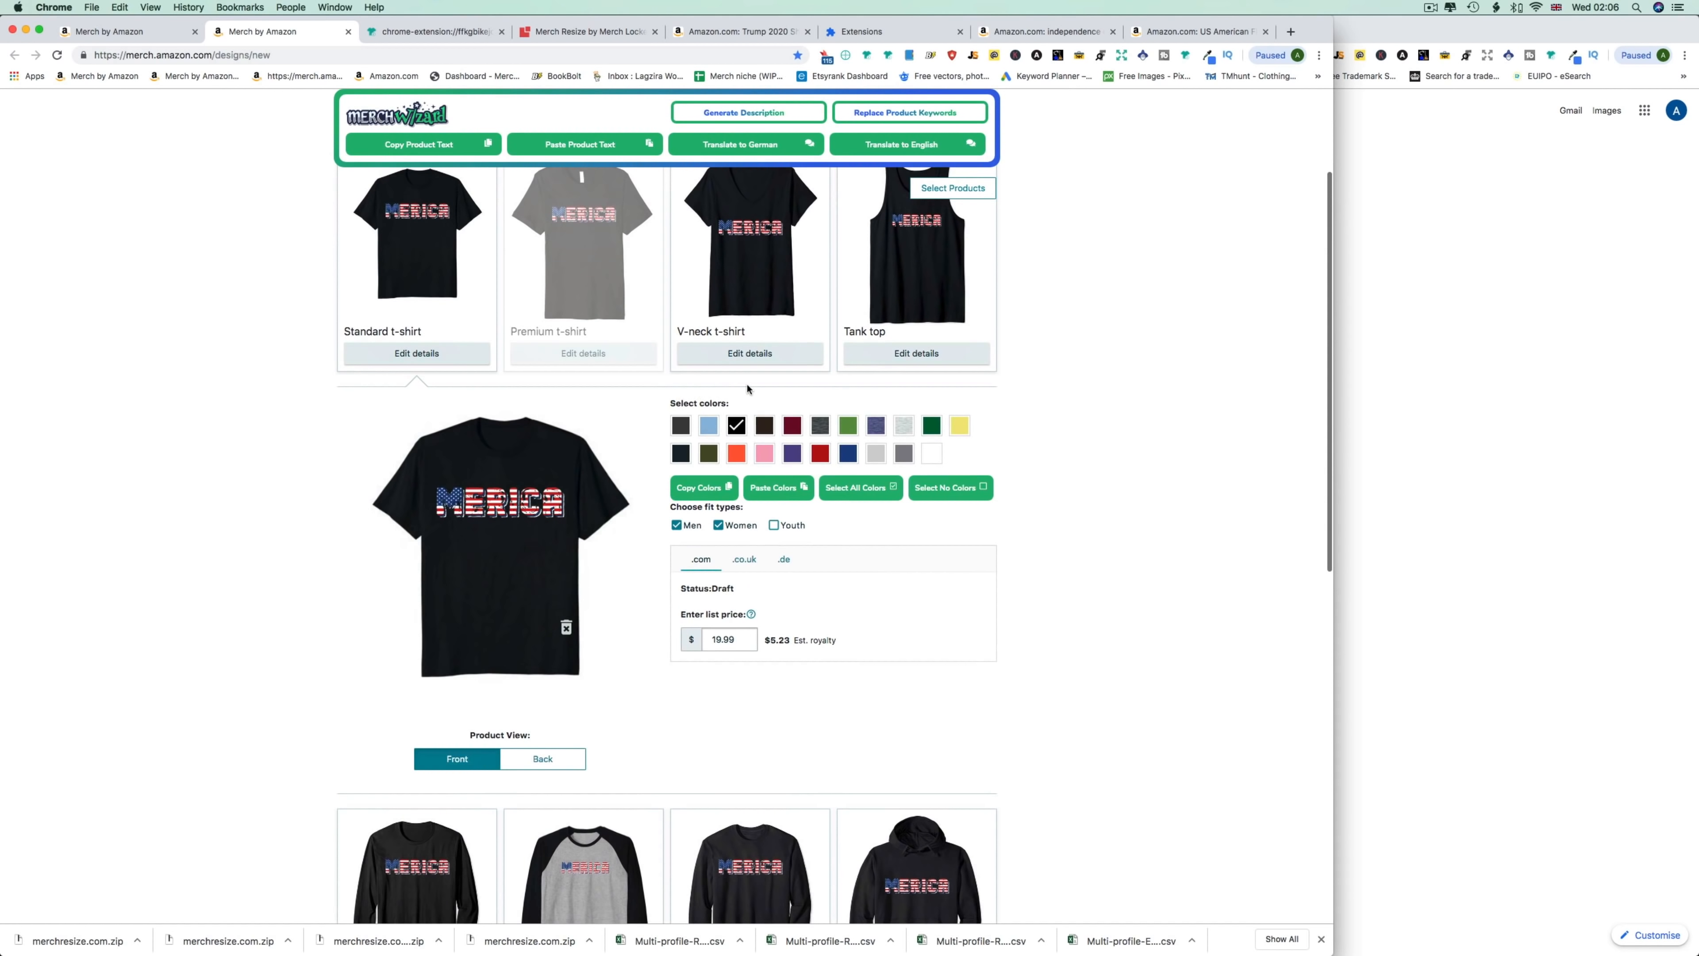
click(749, 353)
click(876, 355)
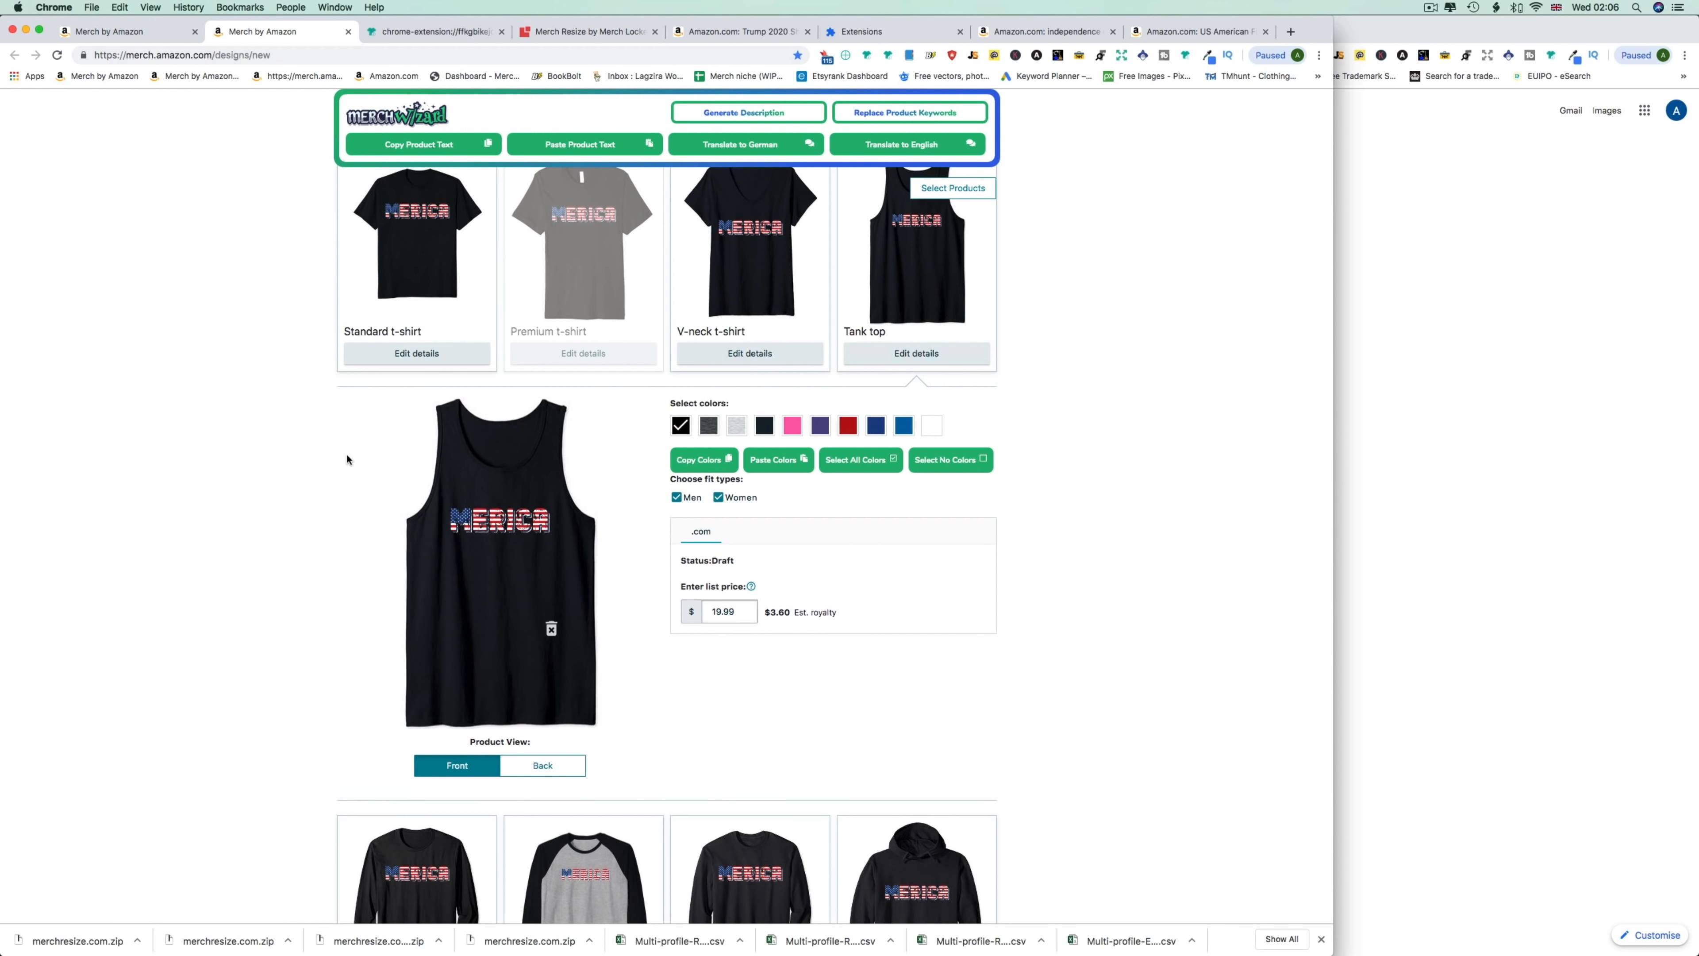
scroll(355, 475, down, 5)
click(416, 680)
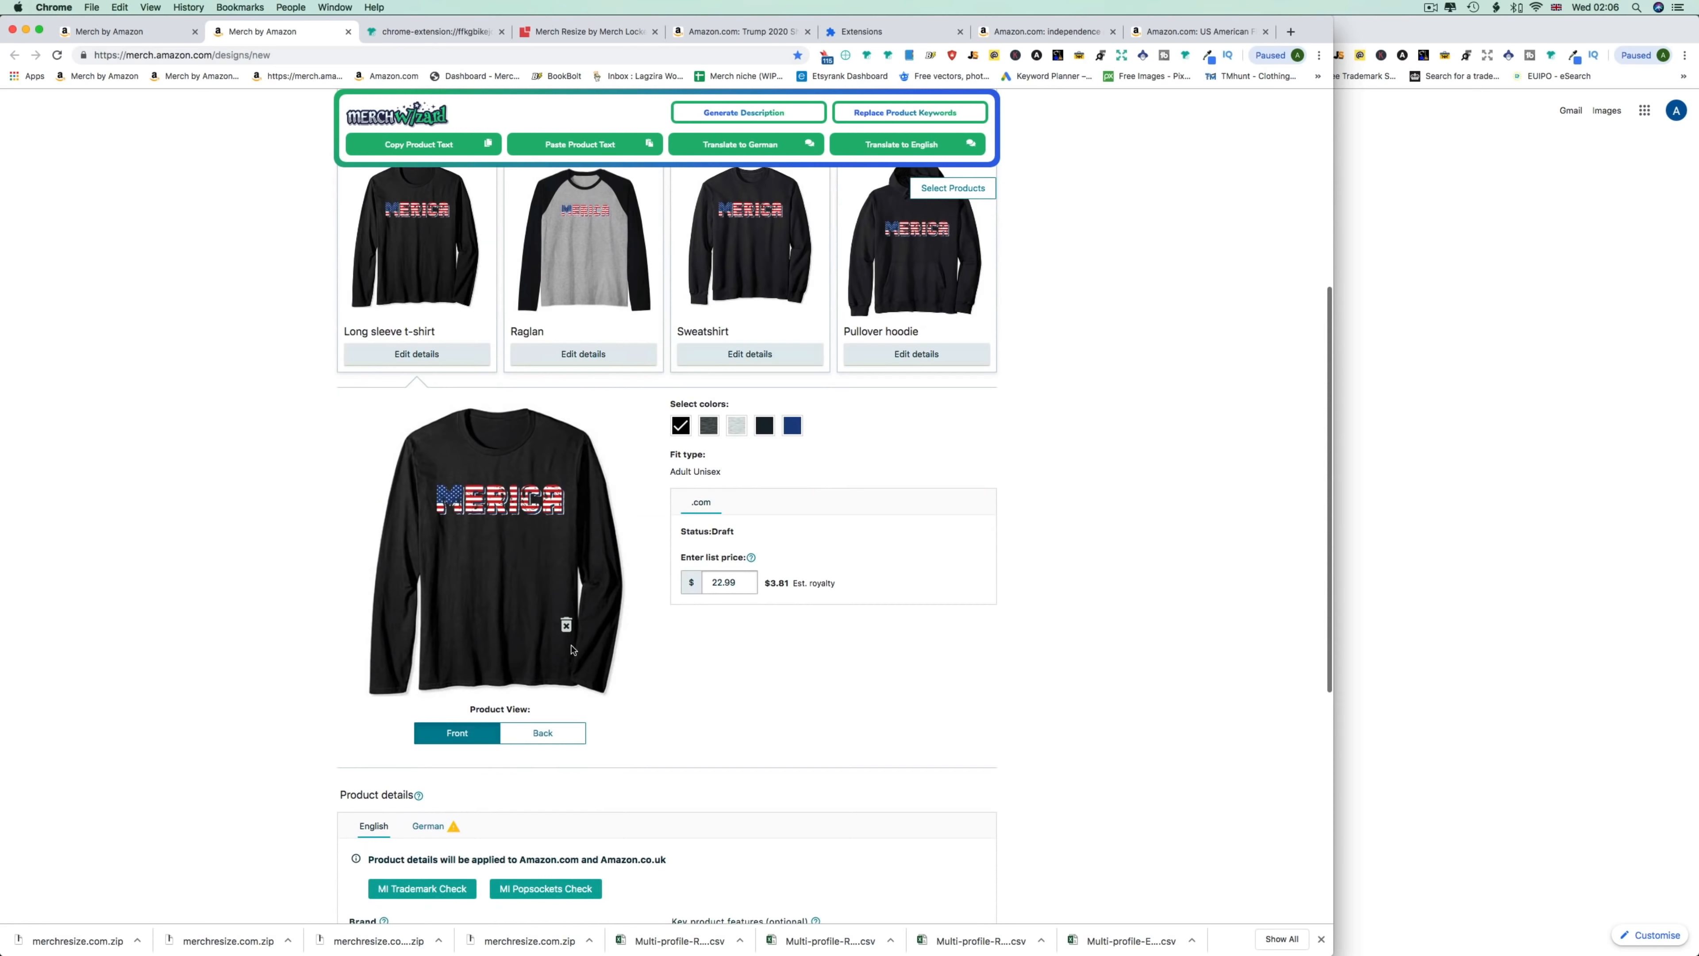
click(582, 358)
click(749, 358)
click(871, 354)
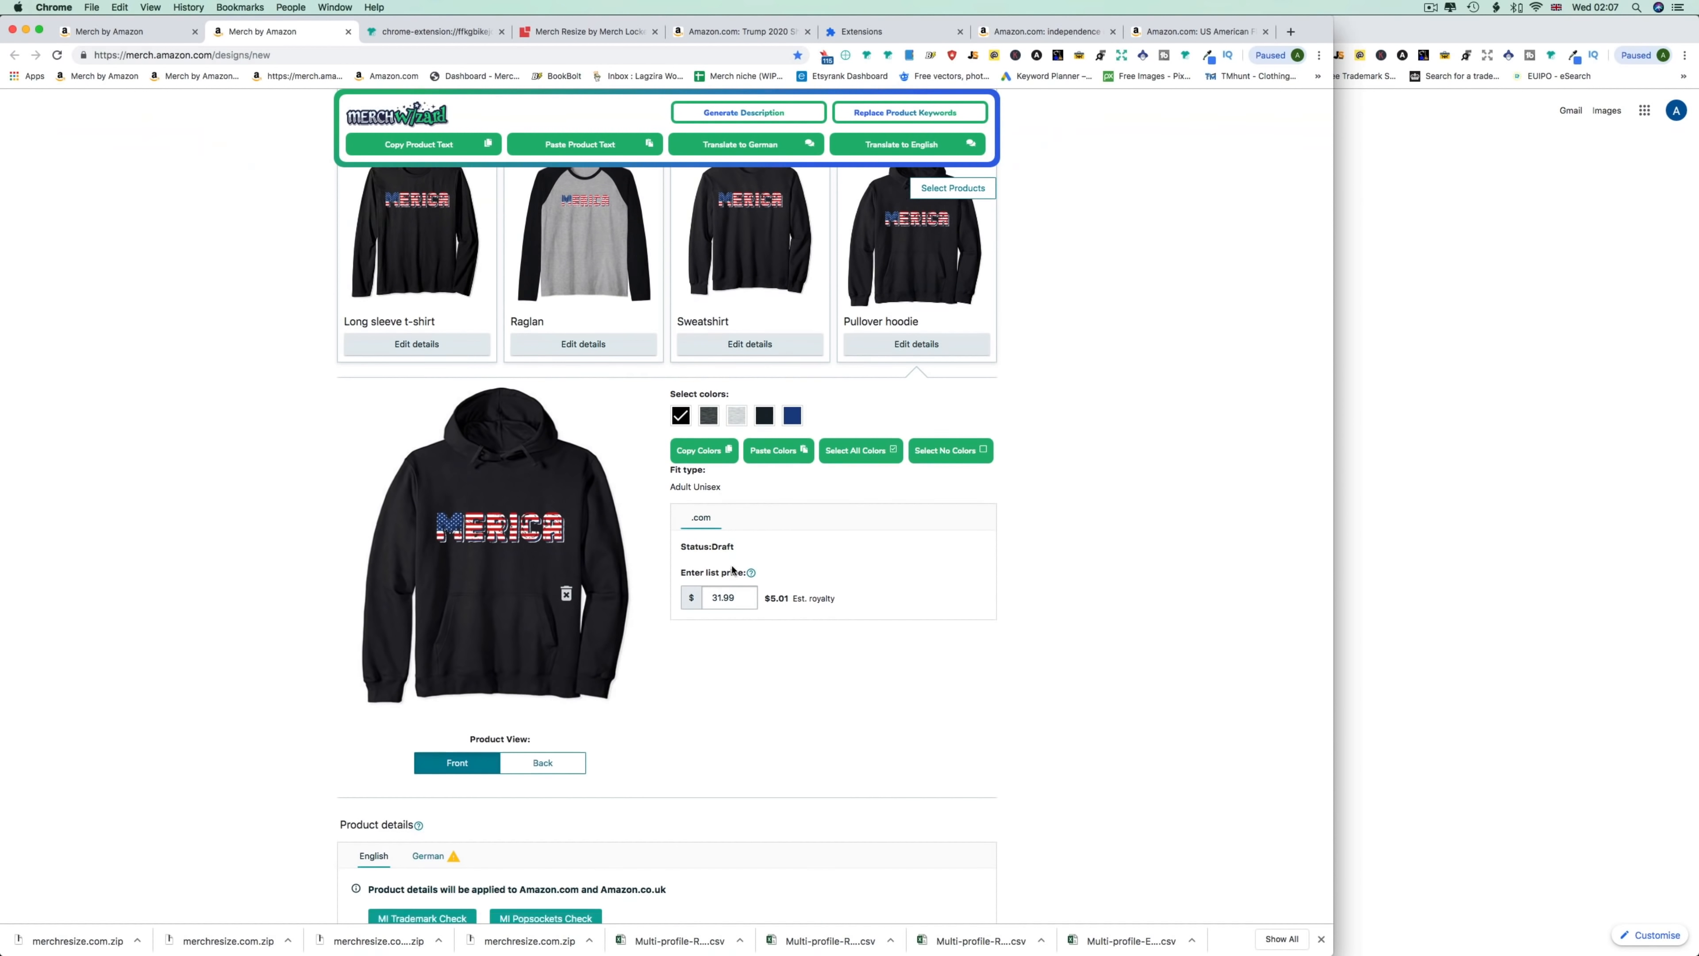
scroll(602, 468, down, 6)
click(408, 376)
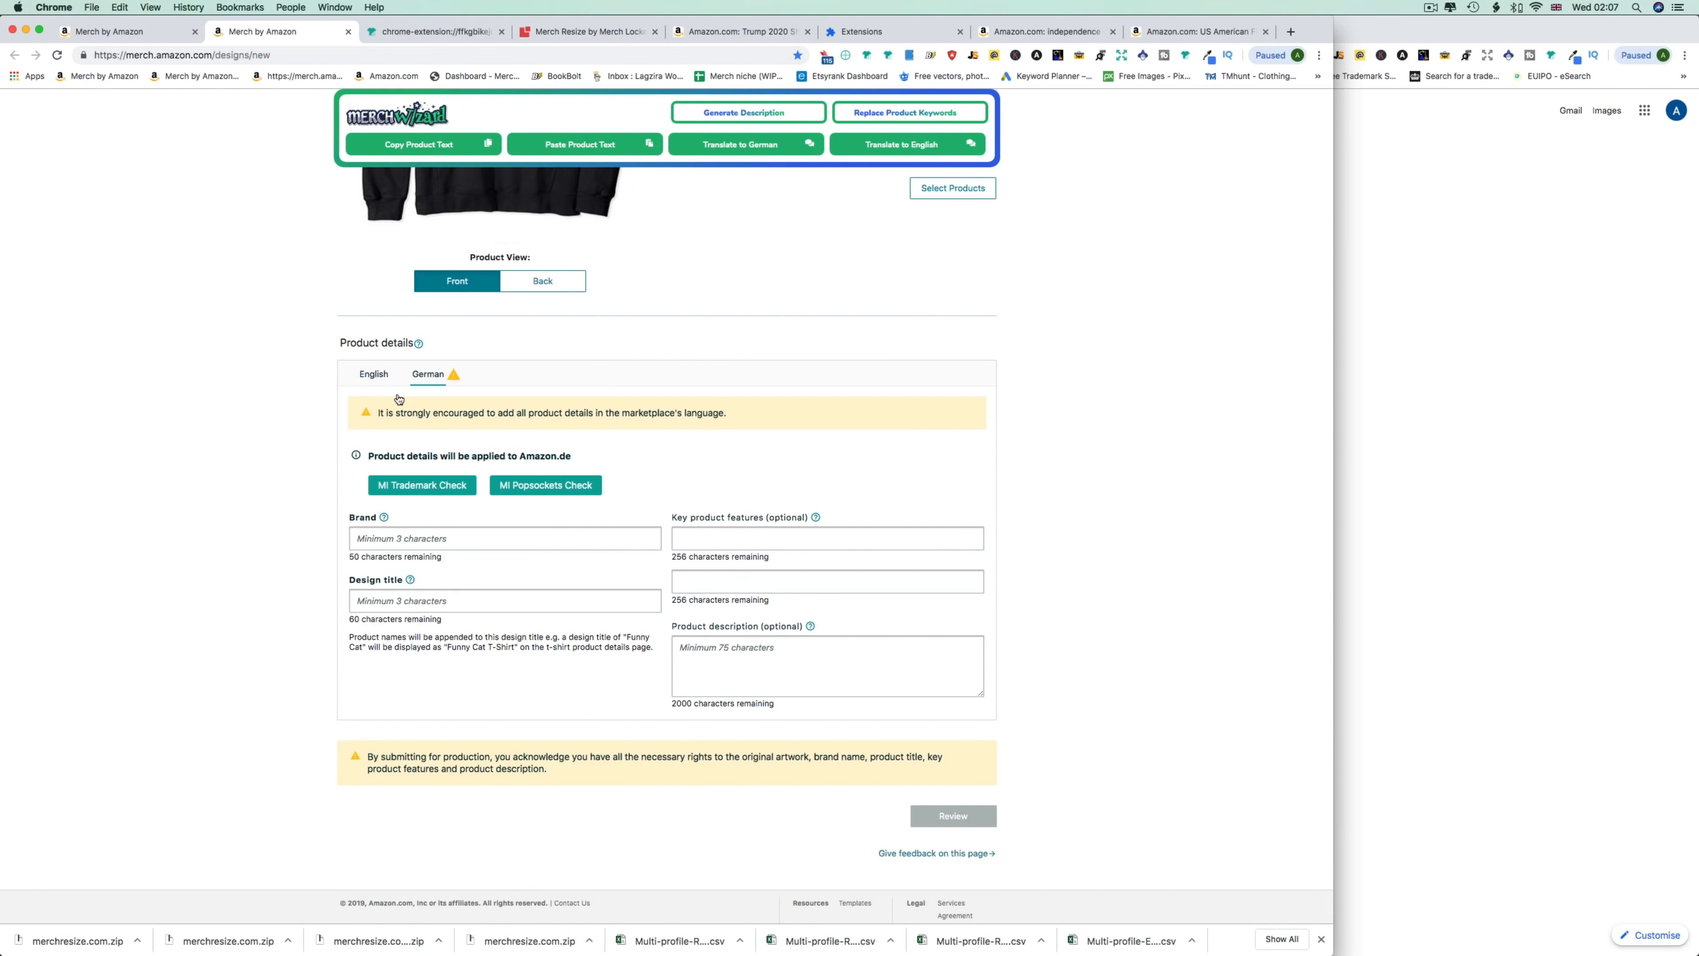
Apply the saved Merica multi profile to all products and check the pullover hoodie's details.
scroll(829, 764, up, 15)
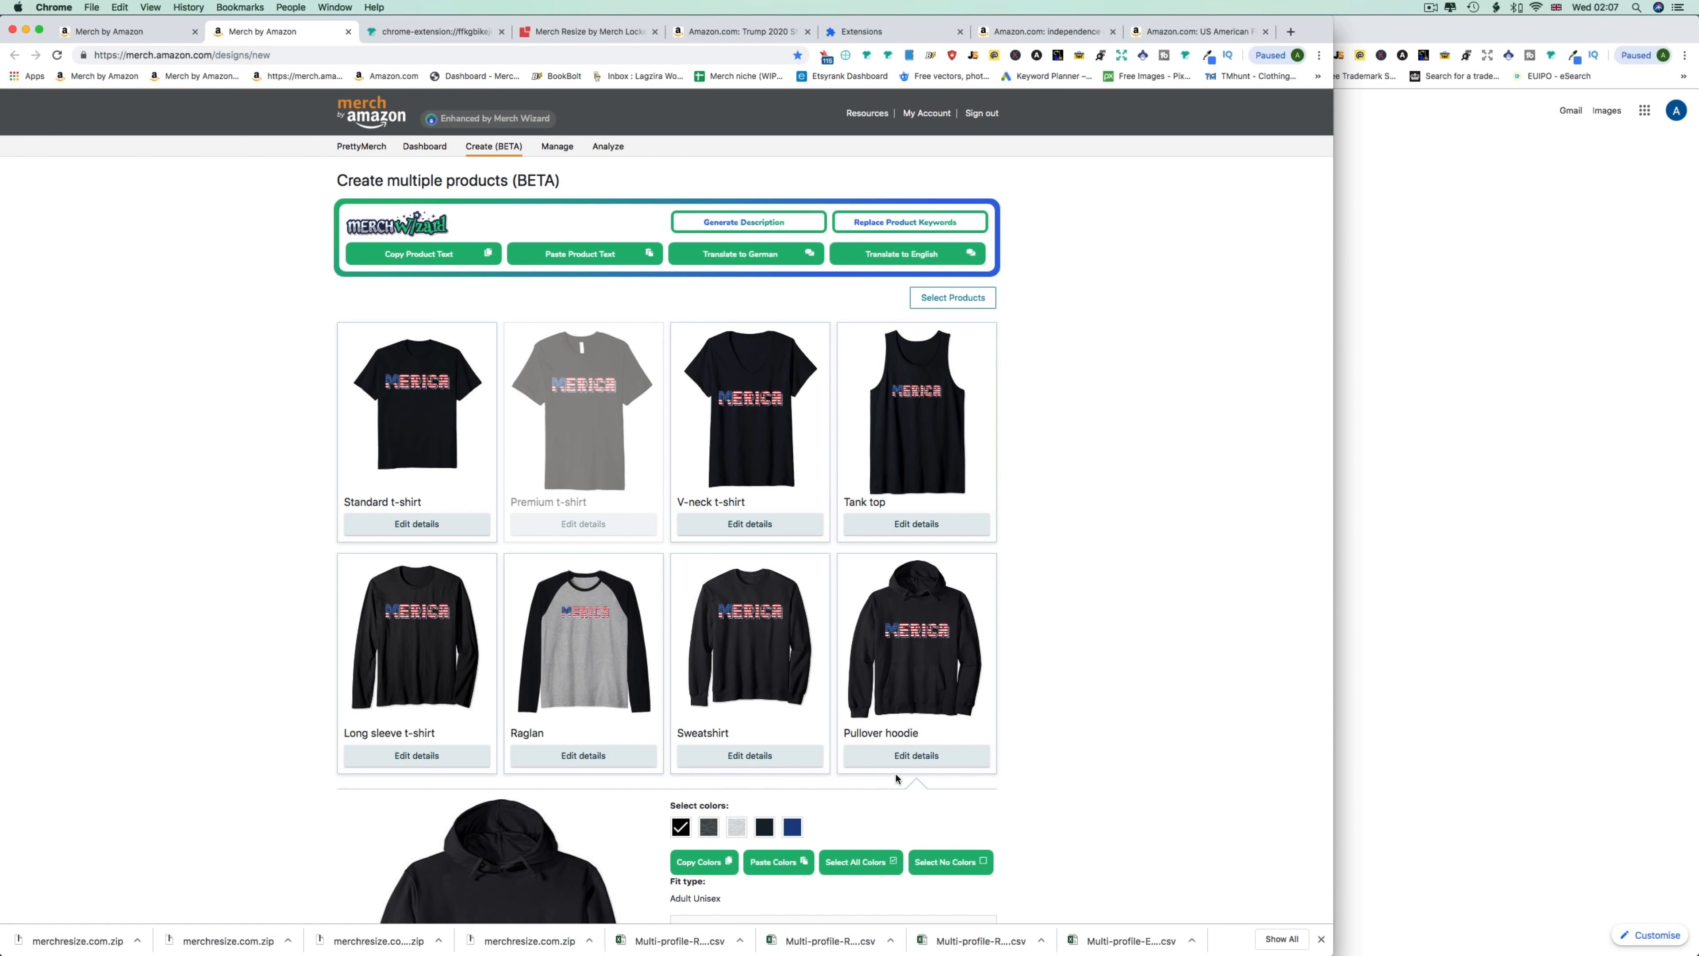
click(900, 755)
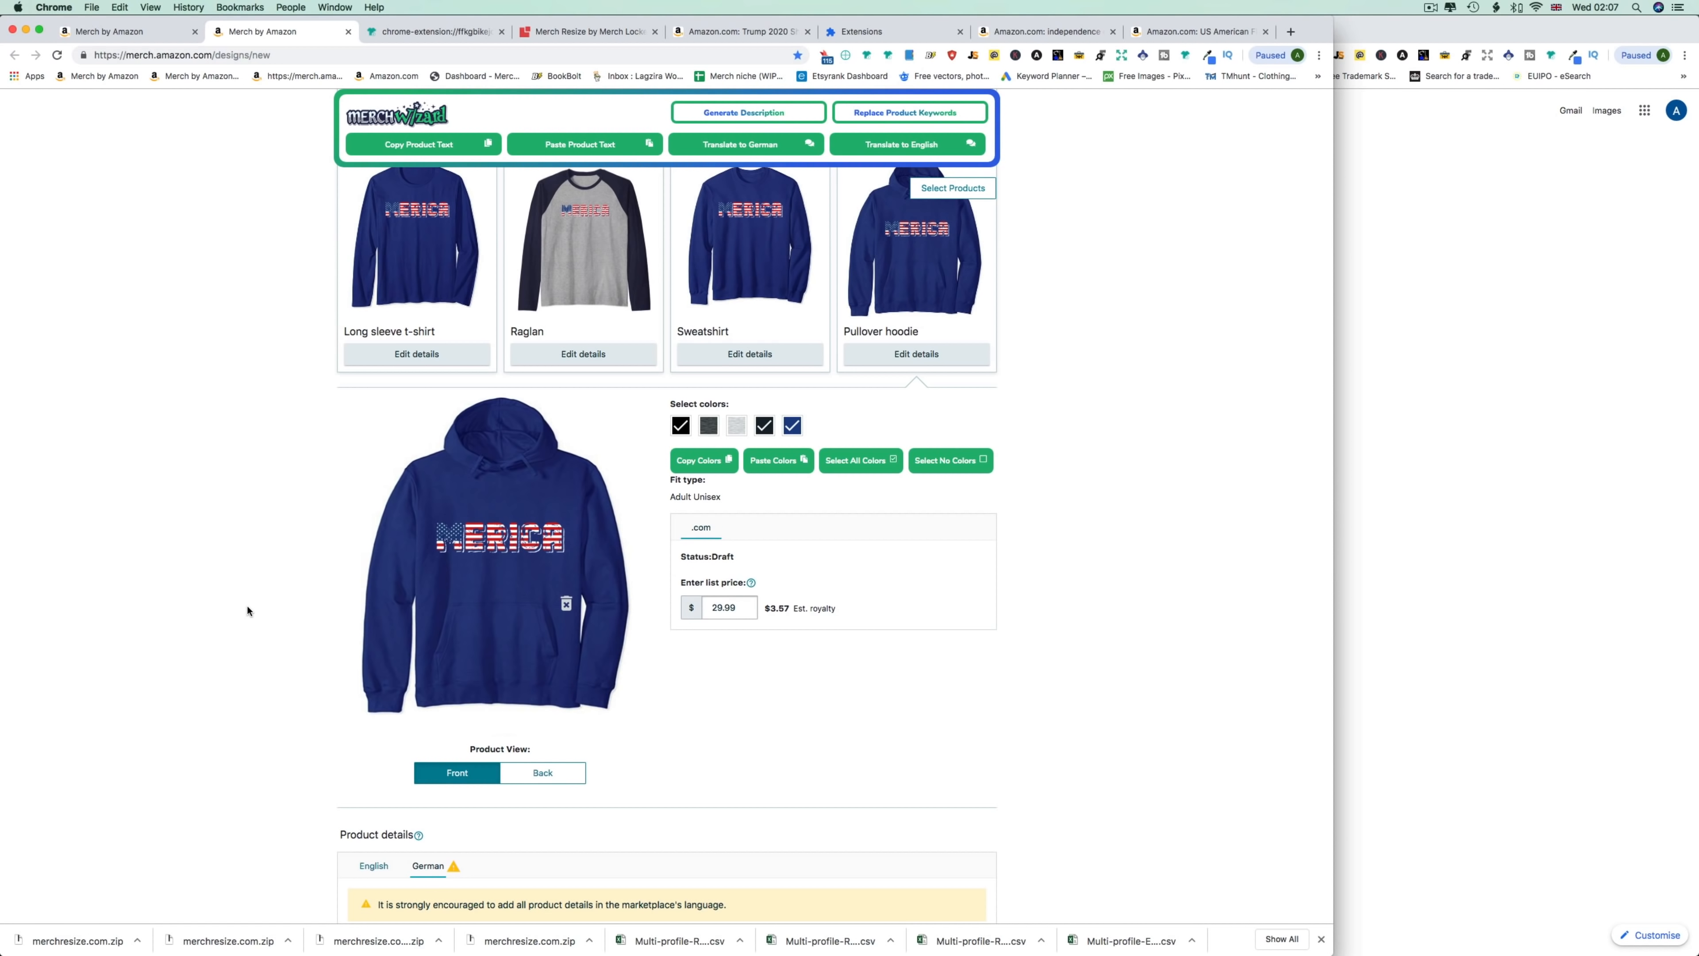
scroll(251, 609, up, 10)
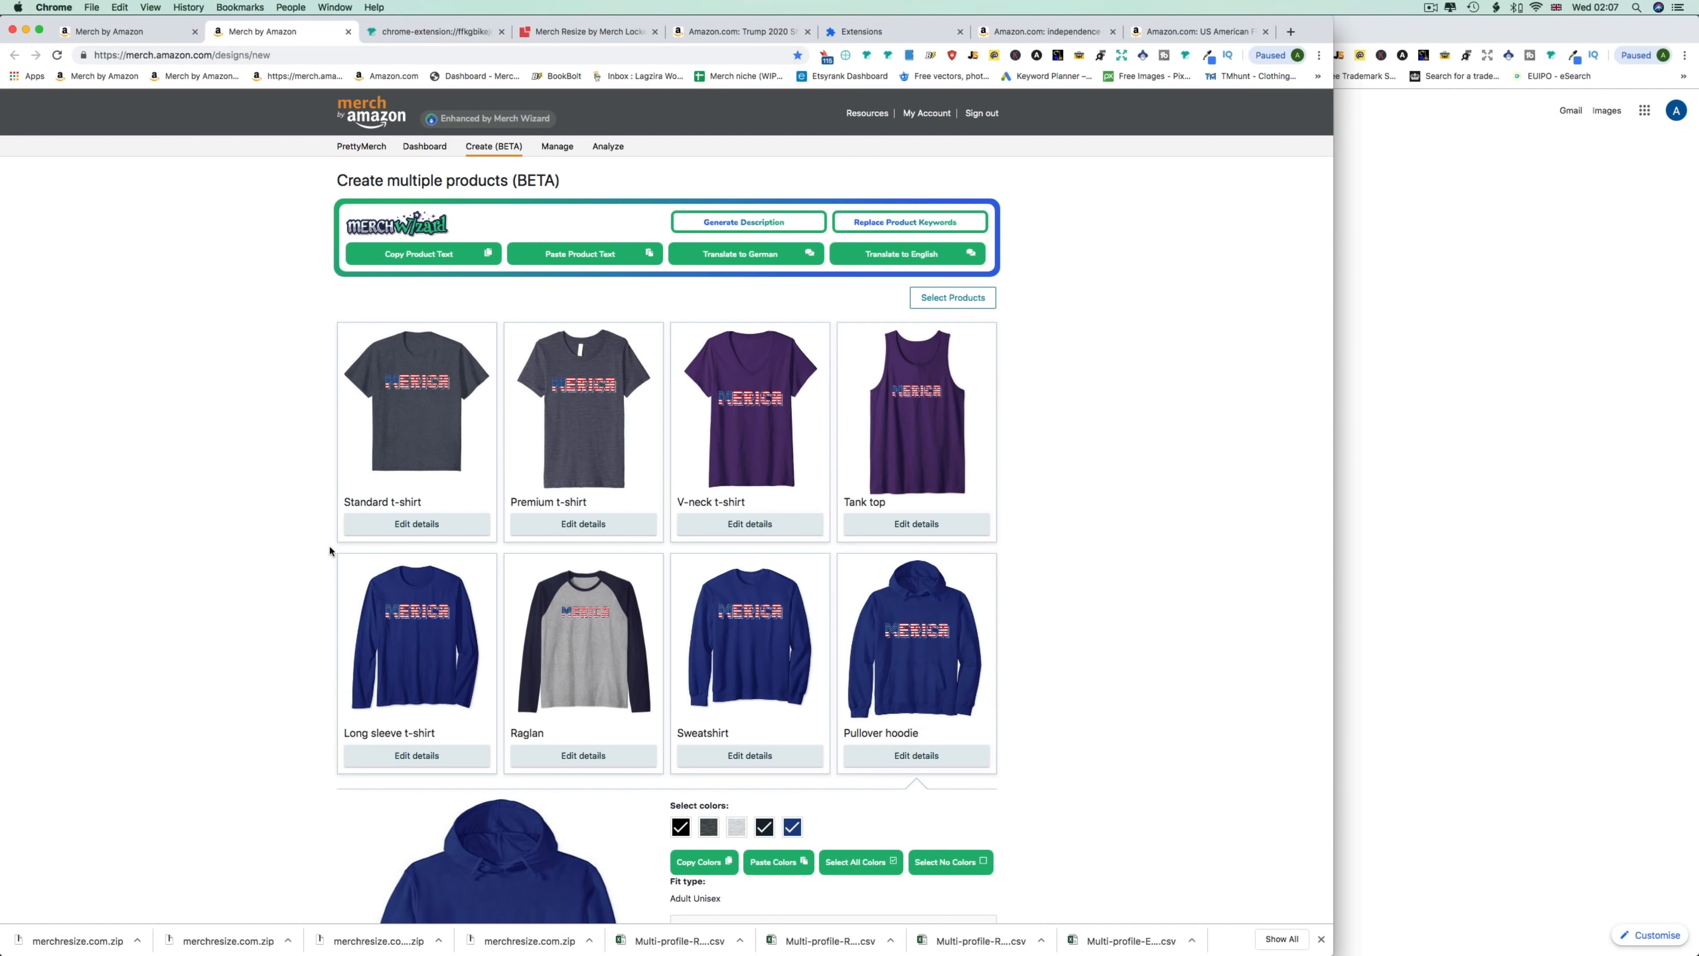
Check the premium t-shirt's applied settings and the standard t-shirt's colors, fit types and .com, .co.uk and .de prices.
click(417, 524)
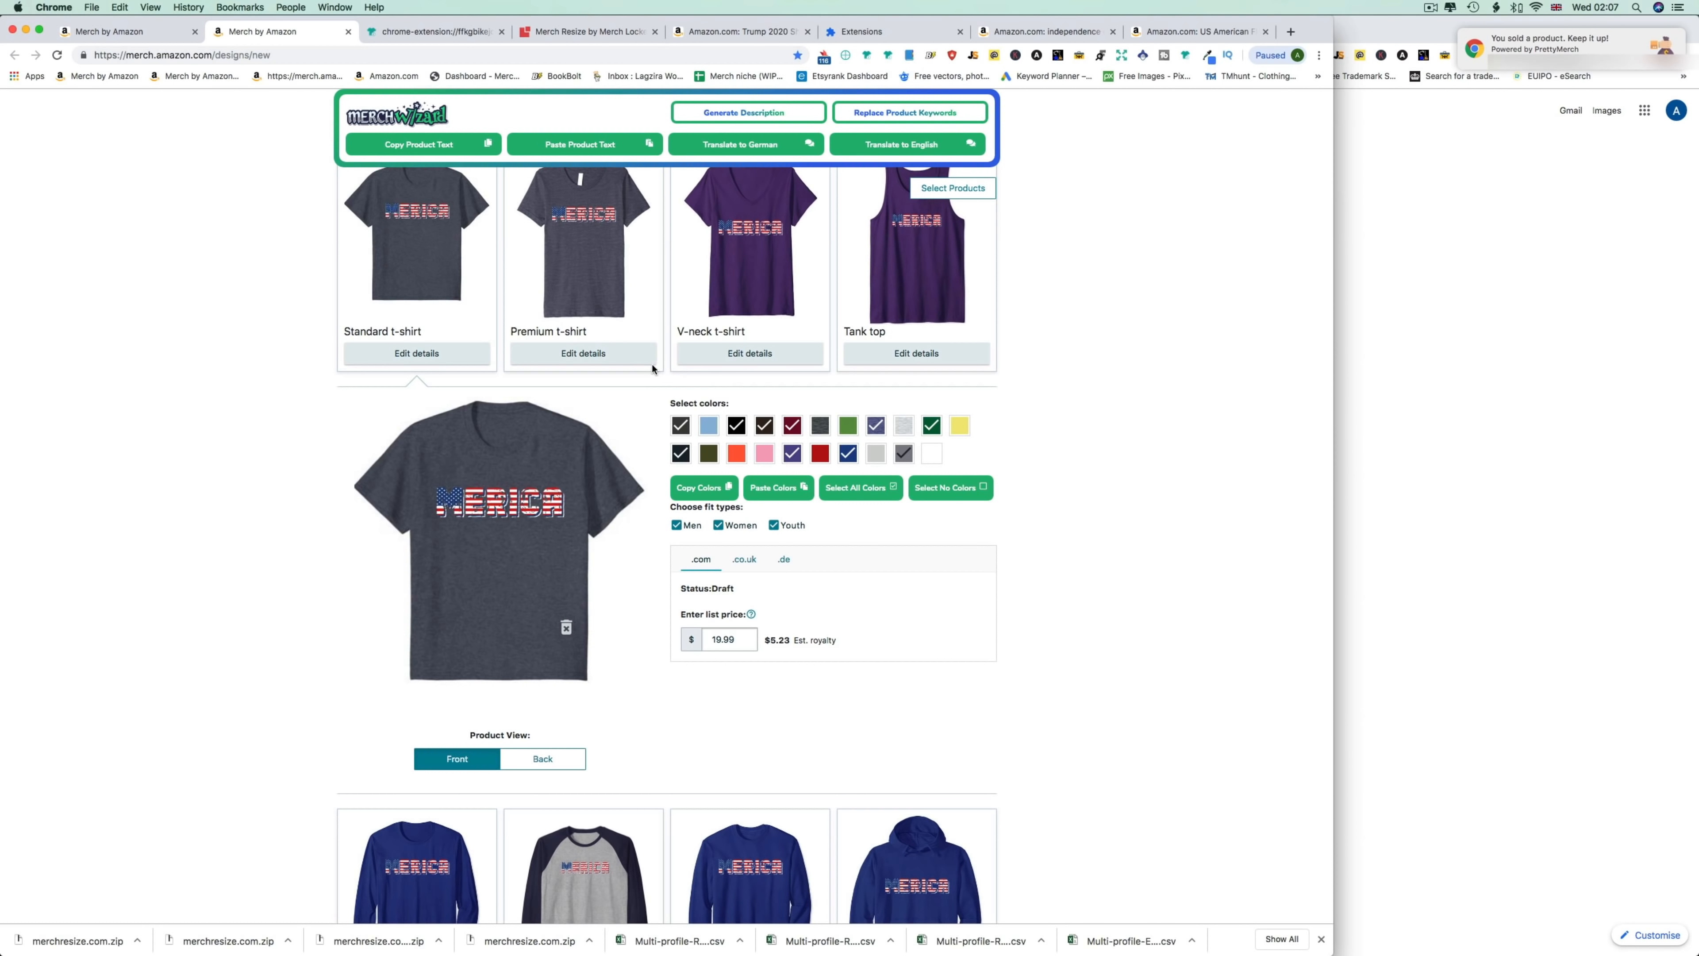
click(592, 361)
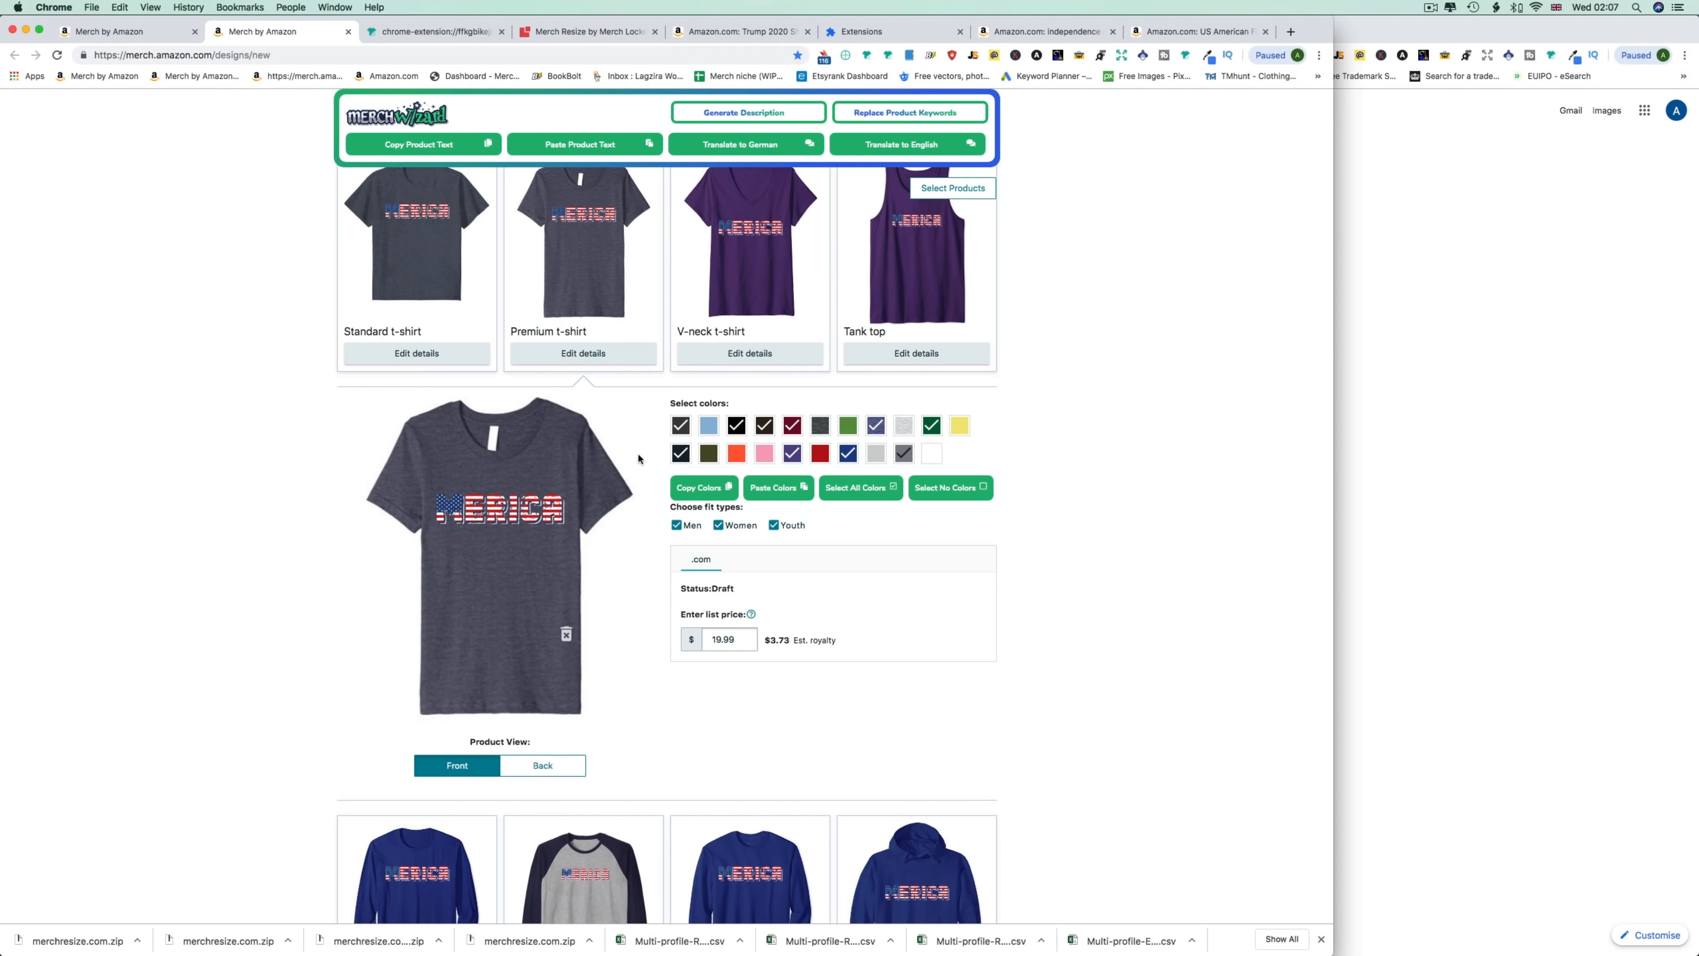
click(467, 350)
click(743, 561)
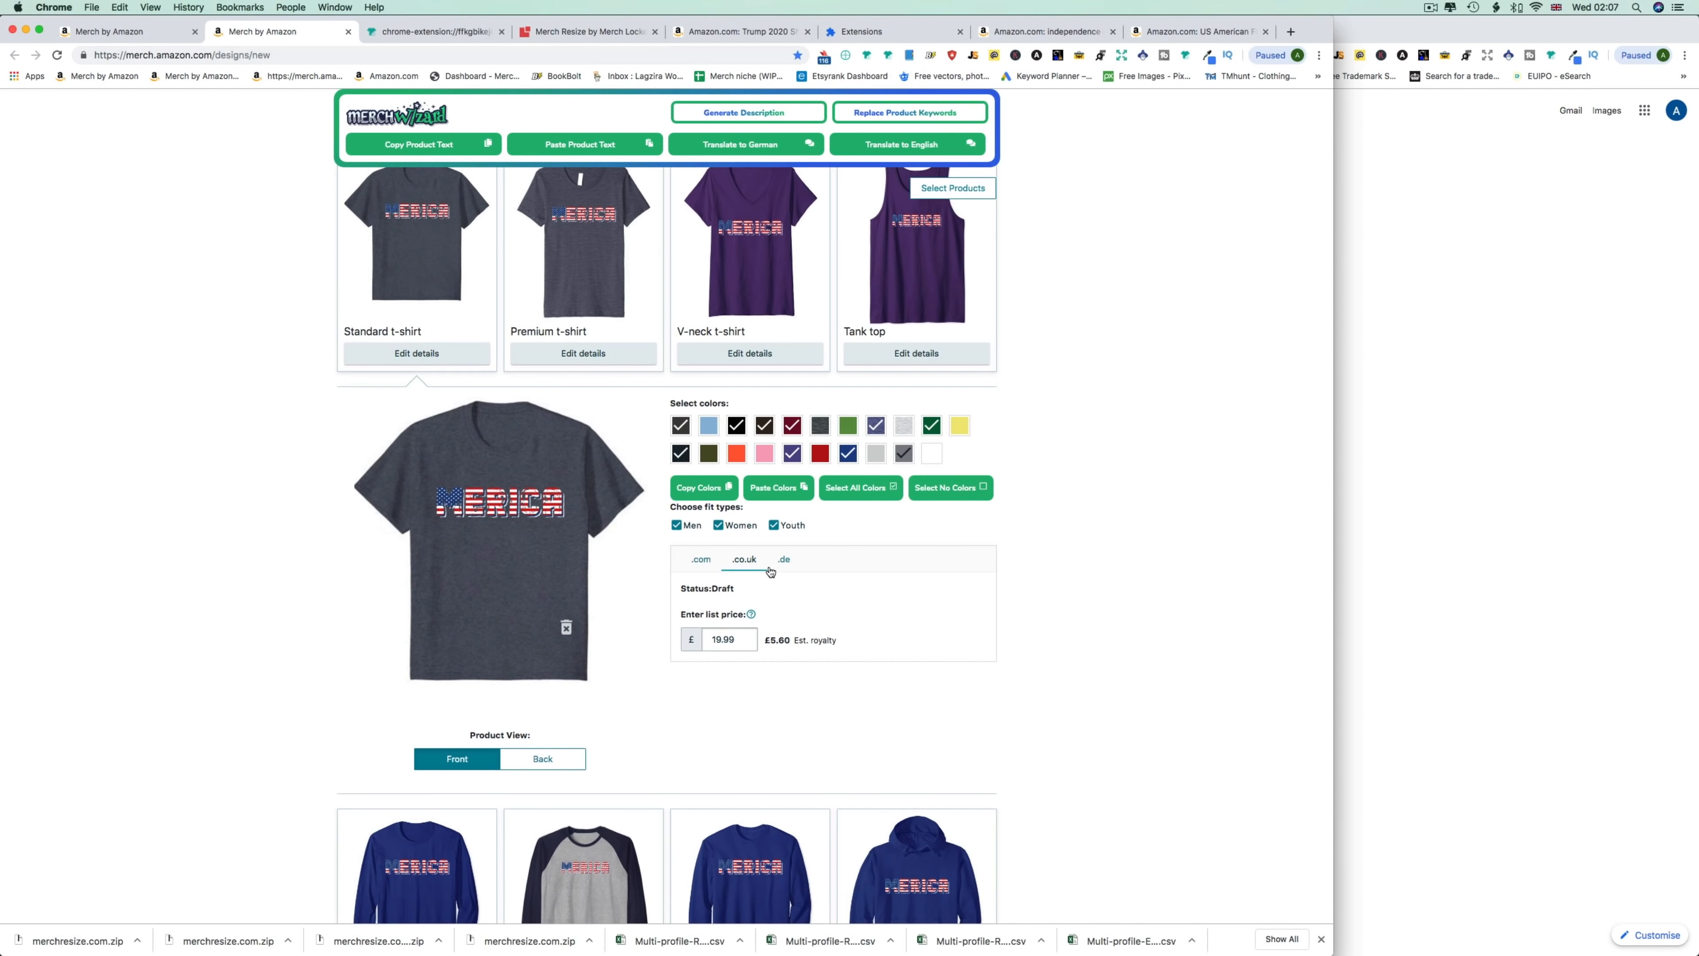
click(784, 561)
click(700, 560)
Compare the applied colors and prices of the V-neck t-shirt and tank top with the standard and premium t-shirts.
click(584, 354)
click(750, 354)
click(904, 362)
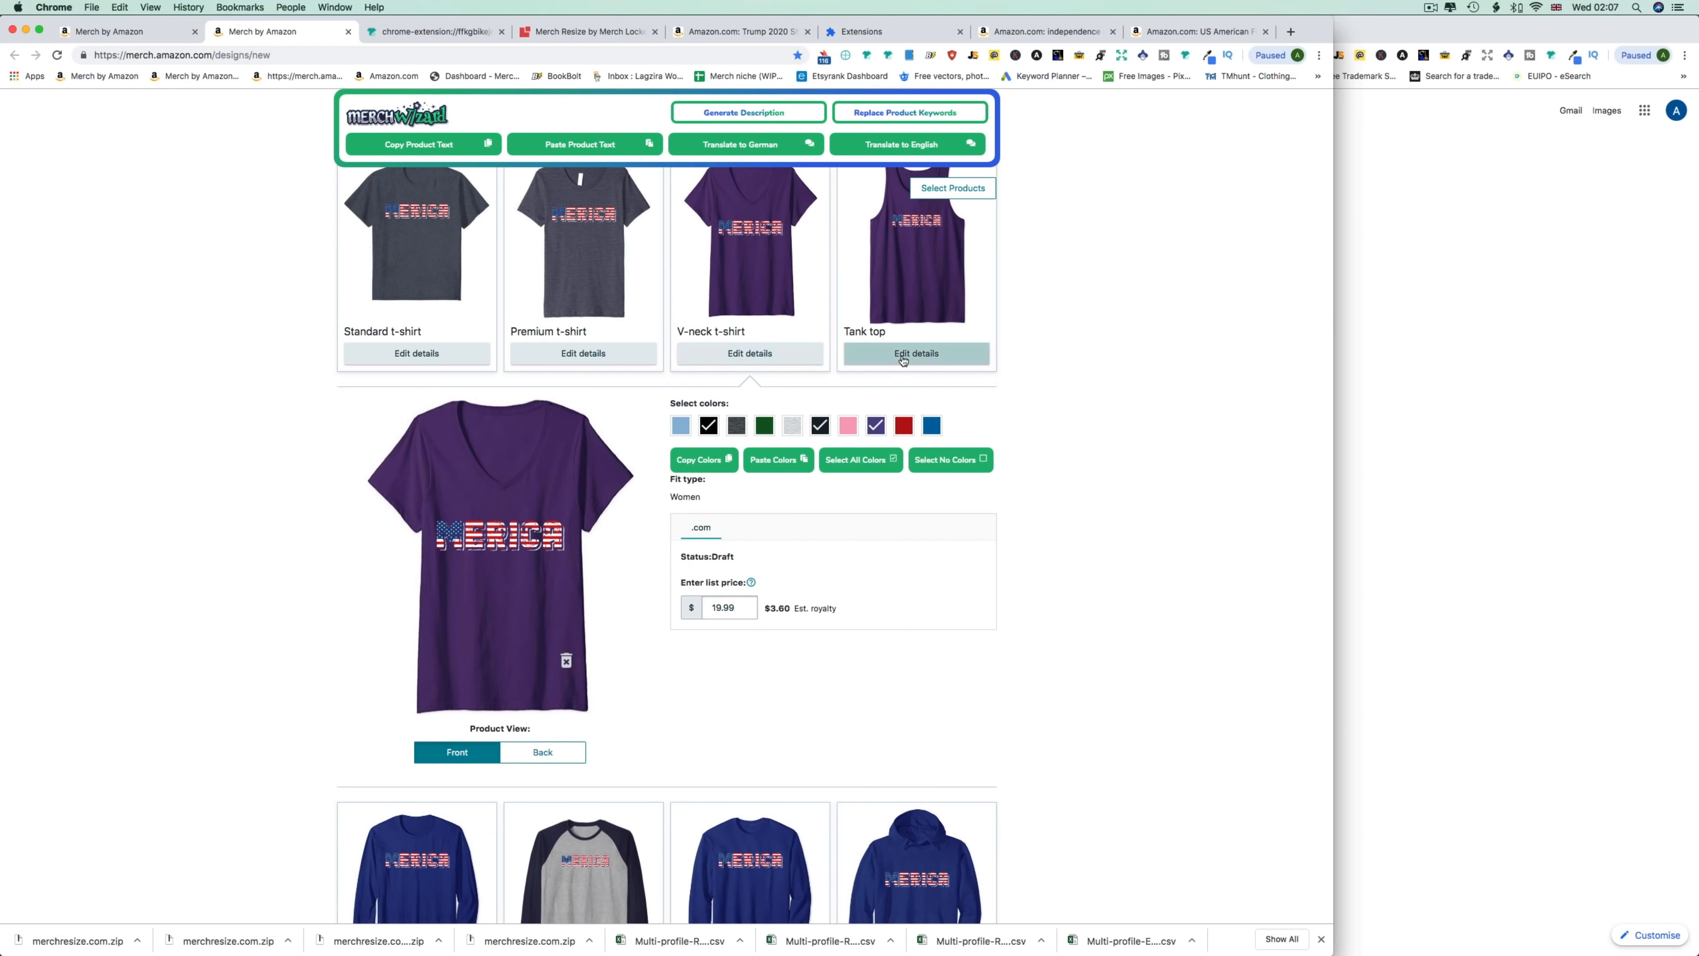
scroll(869, 402, down, 1)
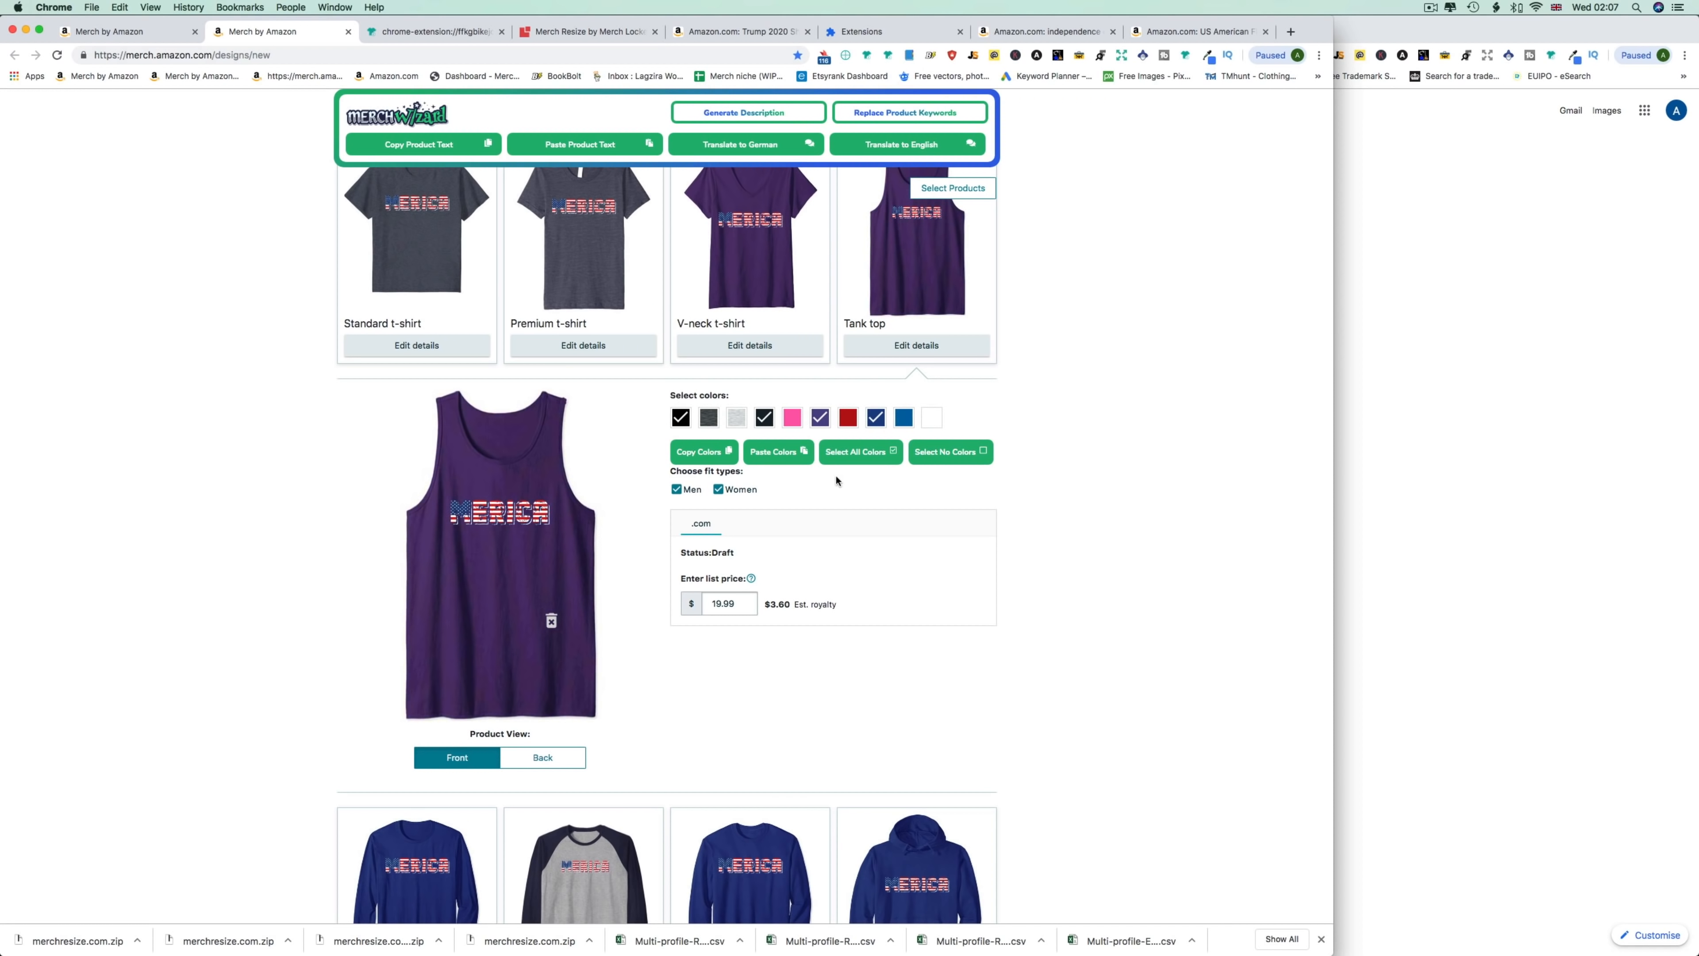
click(434, 355)
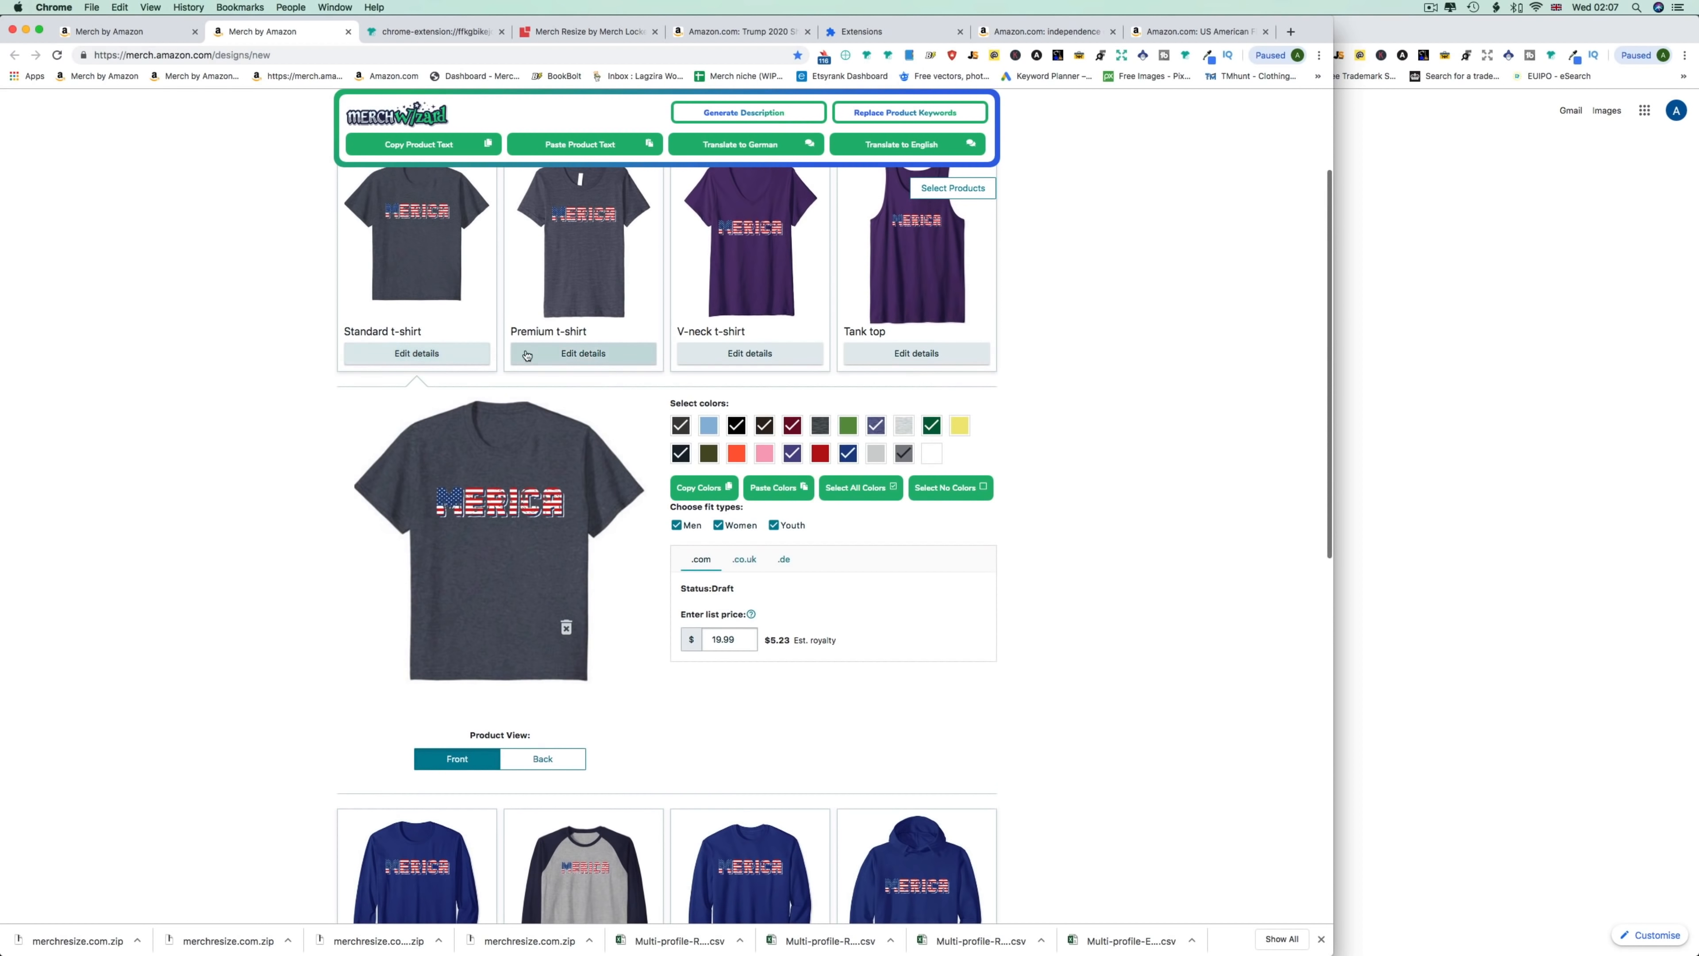
click(544, 358)
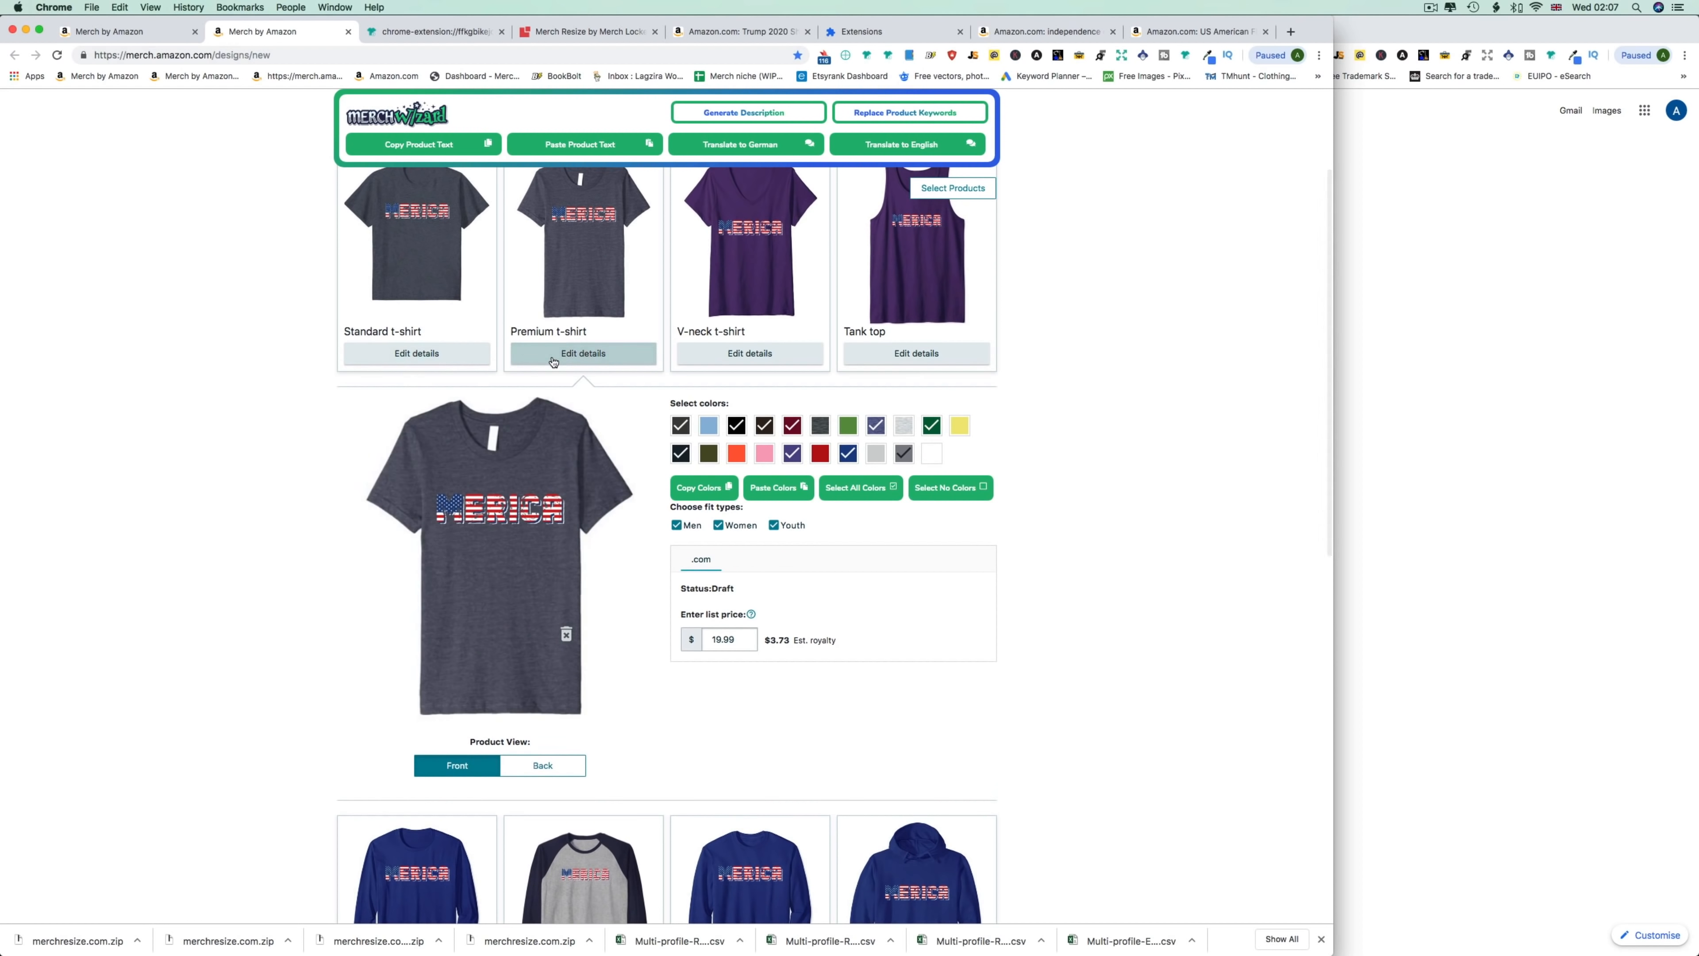
Add baby blue, dark heather, green, light gray and blue to the V-neck t-shirt's colors.
click(746, 355)
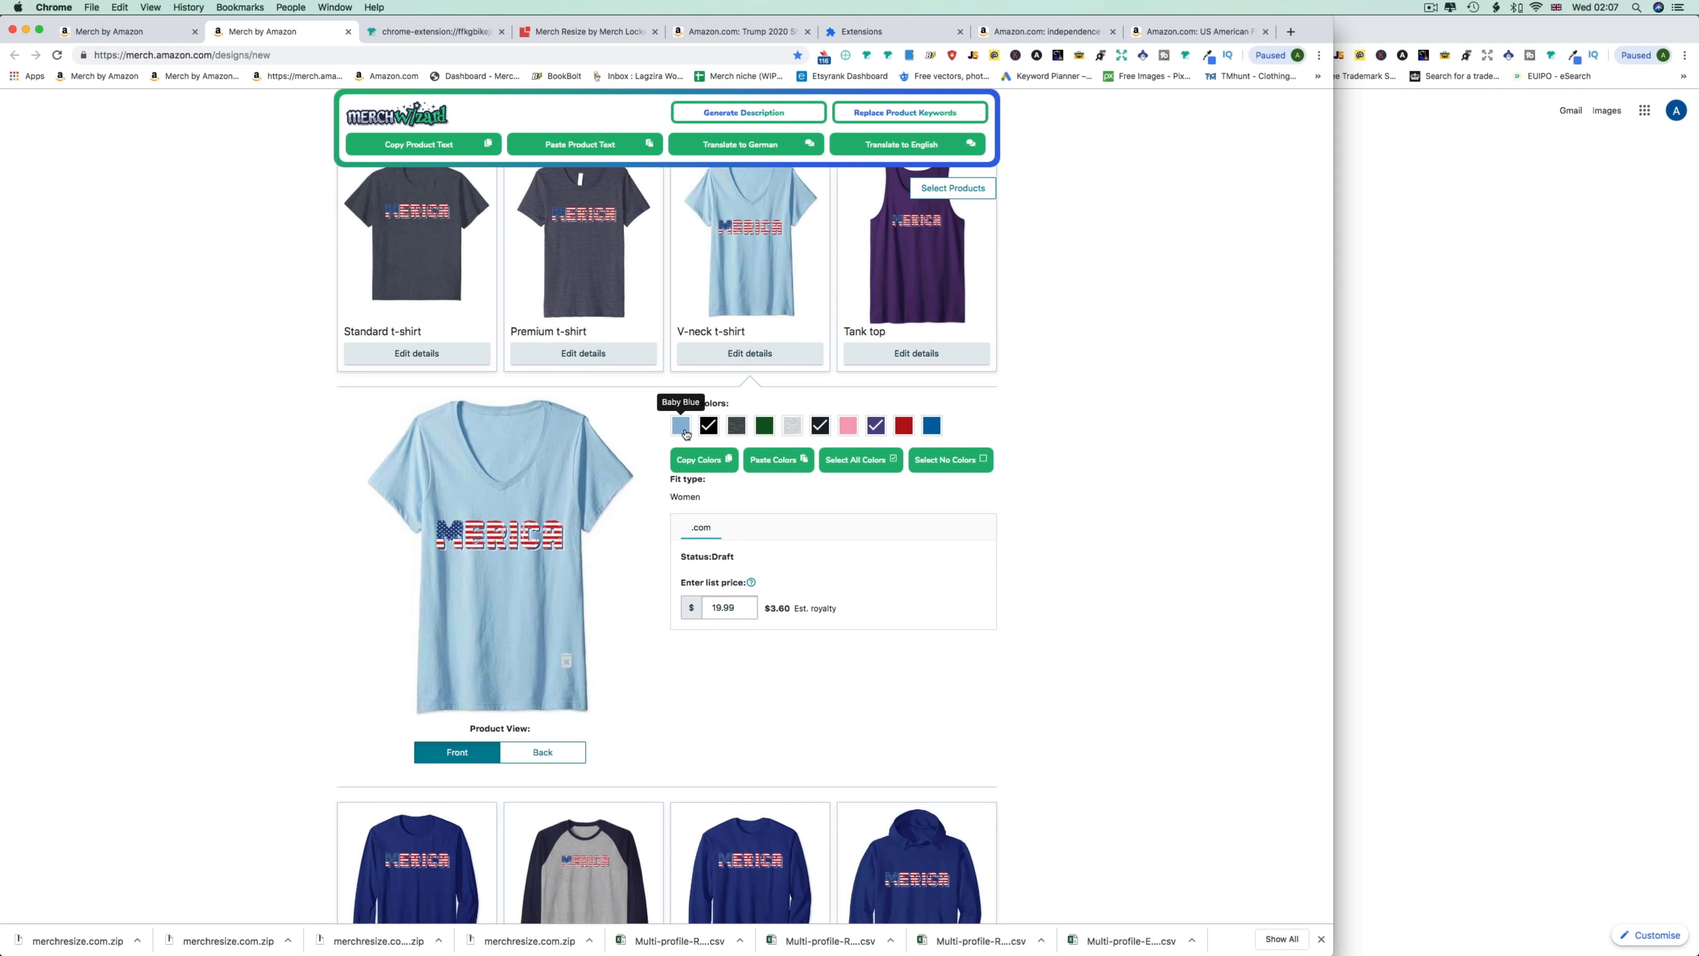
click(682, 429)
click(737, 427)
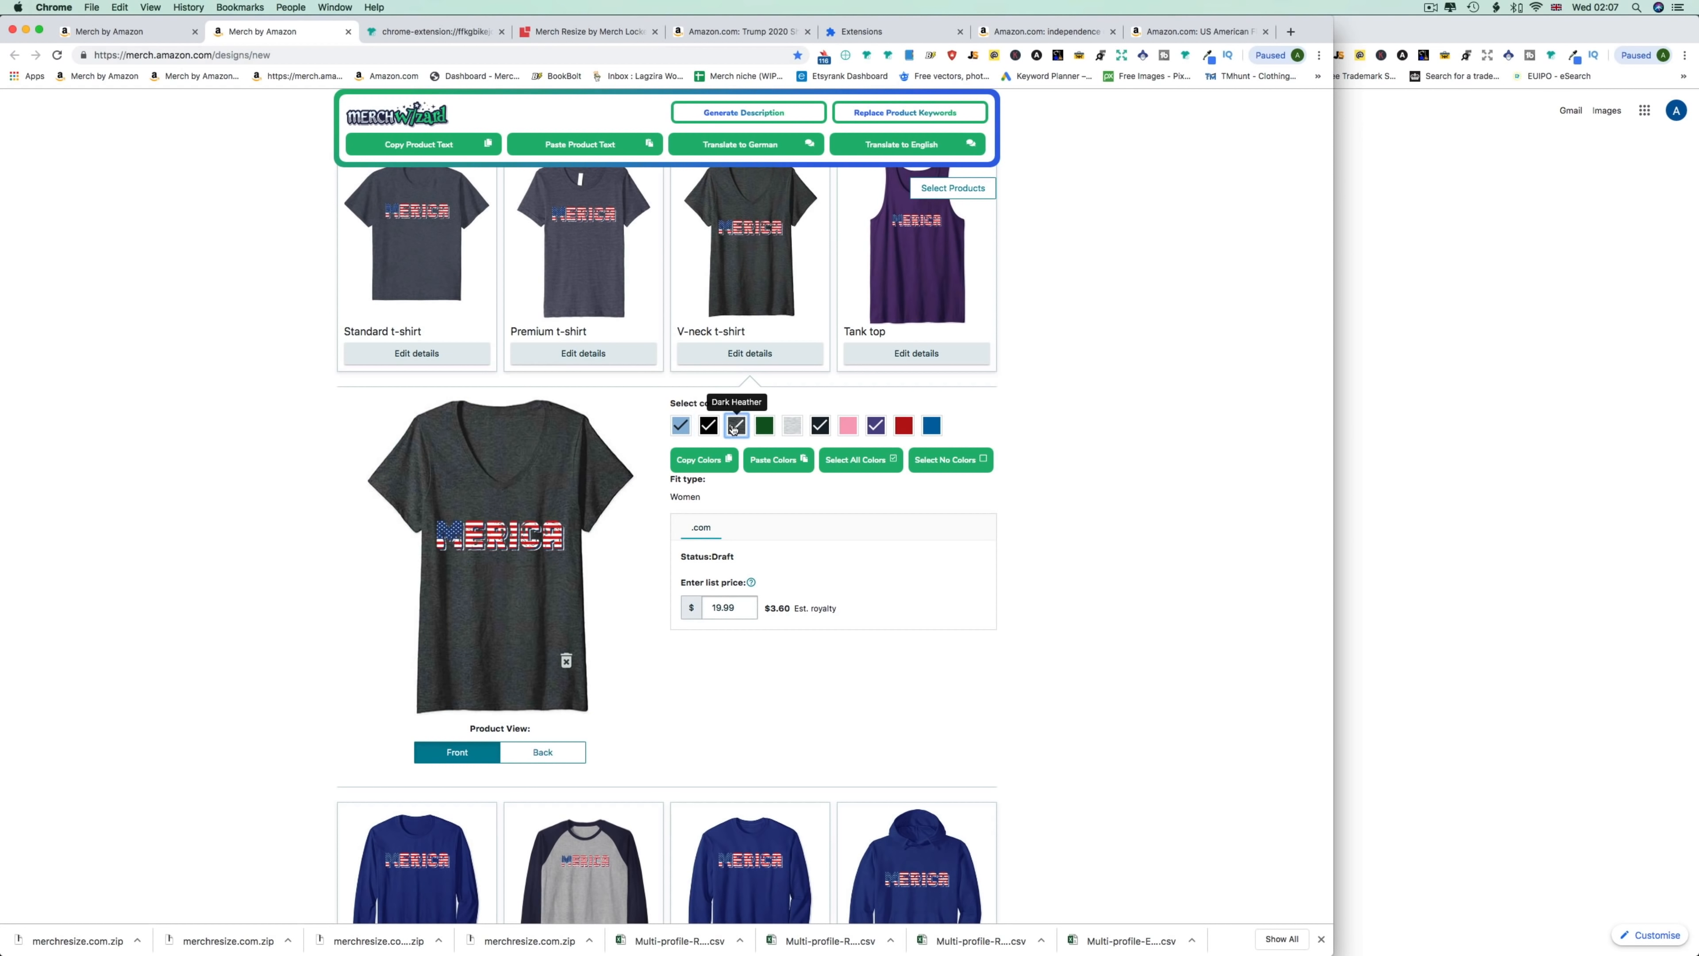
click(765, 429)
click(792, 428)
click(932, 427)
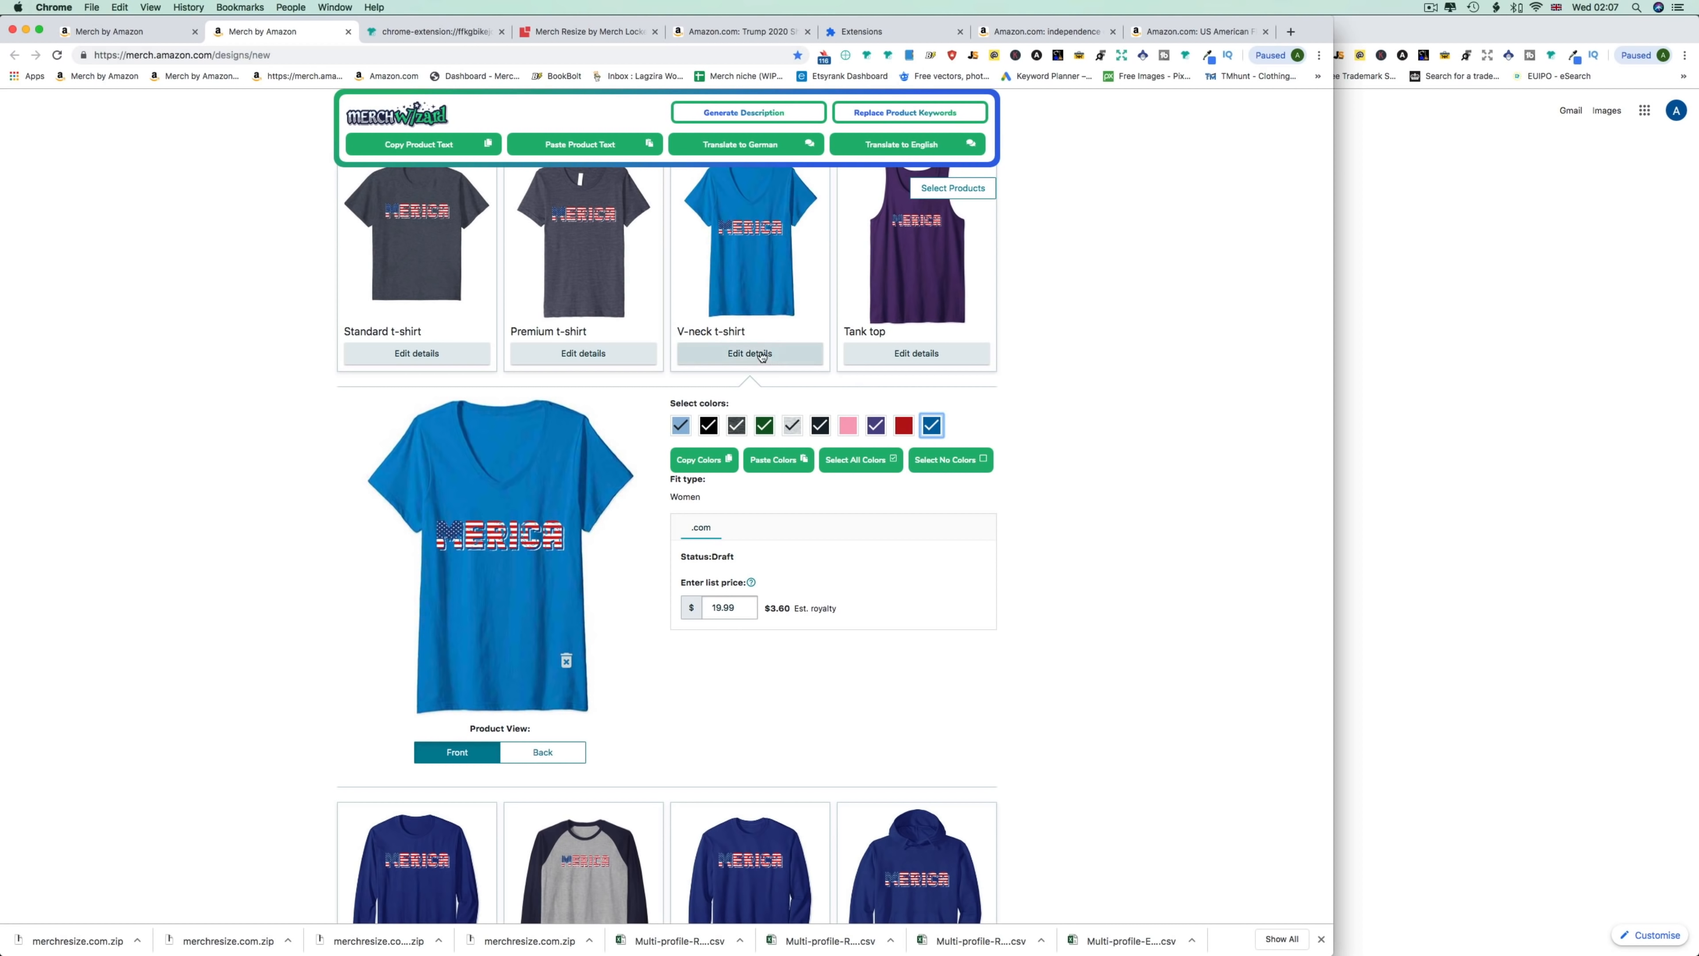
Add Sapphire to the tank top's colors and preview the pink option.
click(913, 355)
click(745, 354)
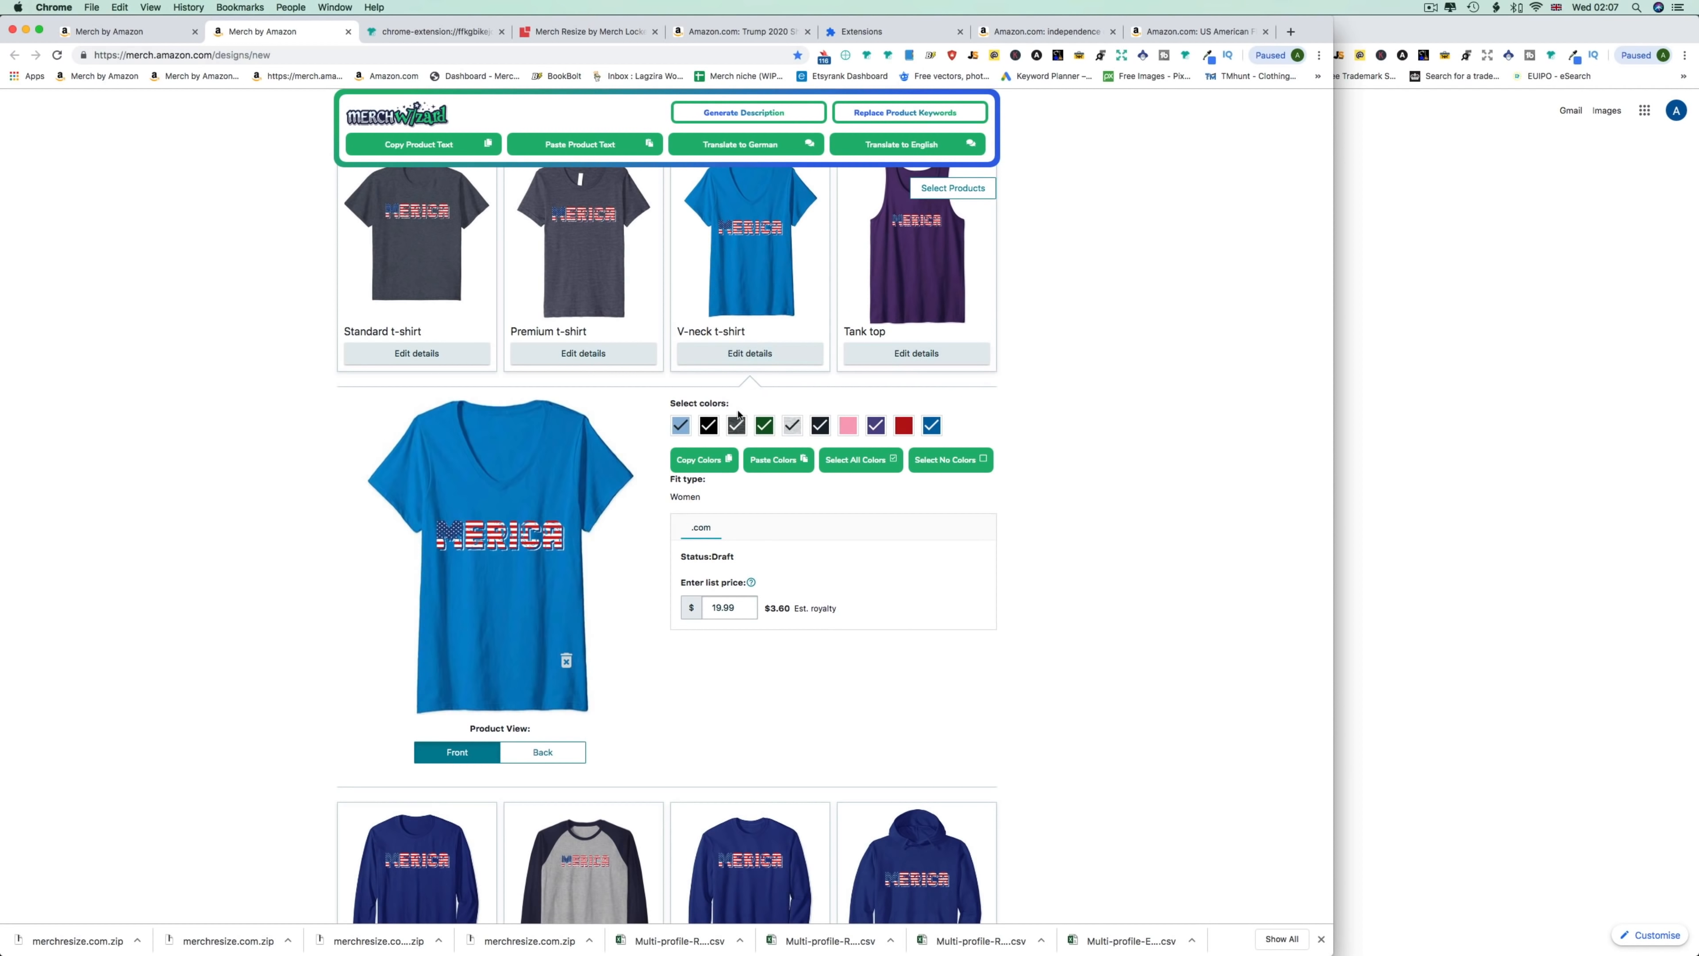
click(871, 359)
click(905, 426)
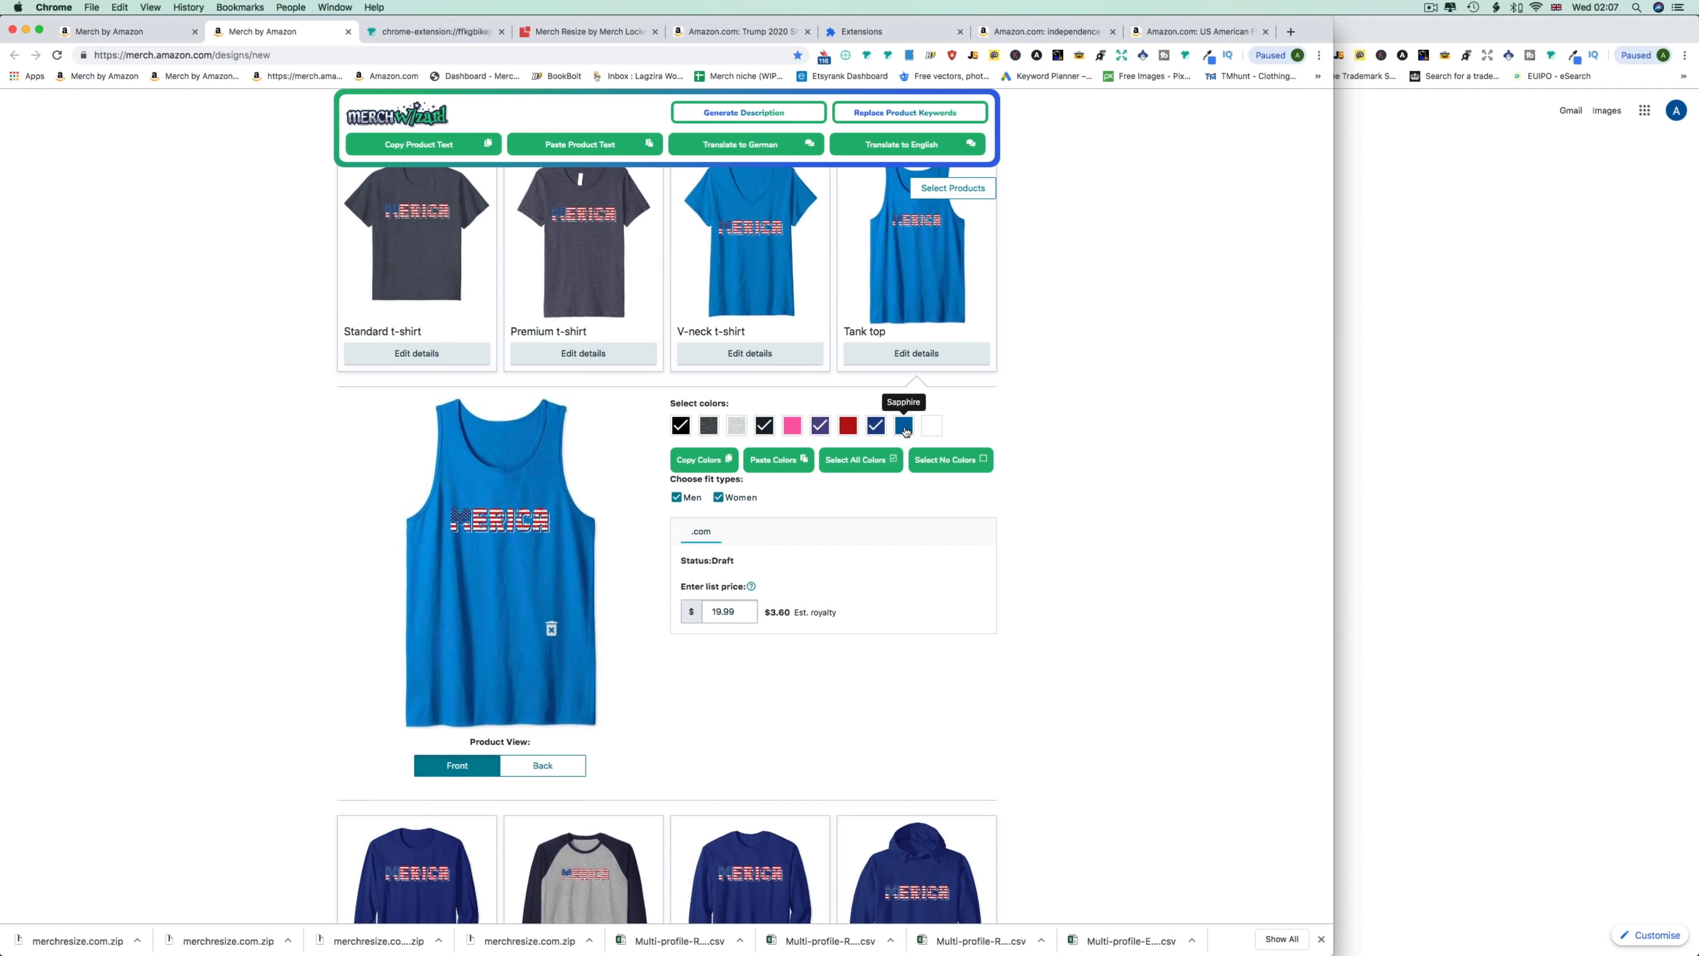
click(786, 431)
Add light heather gray to the long sleeve t-shirt's colors.
scroll(776, 432, down, 8)
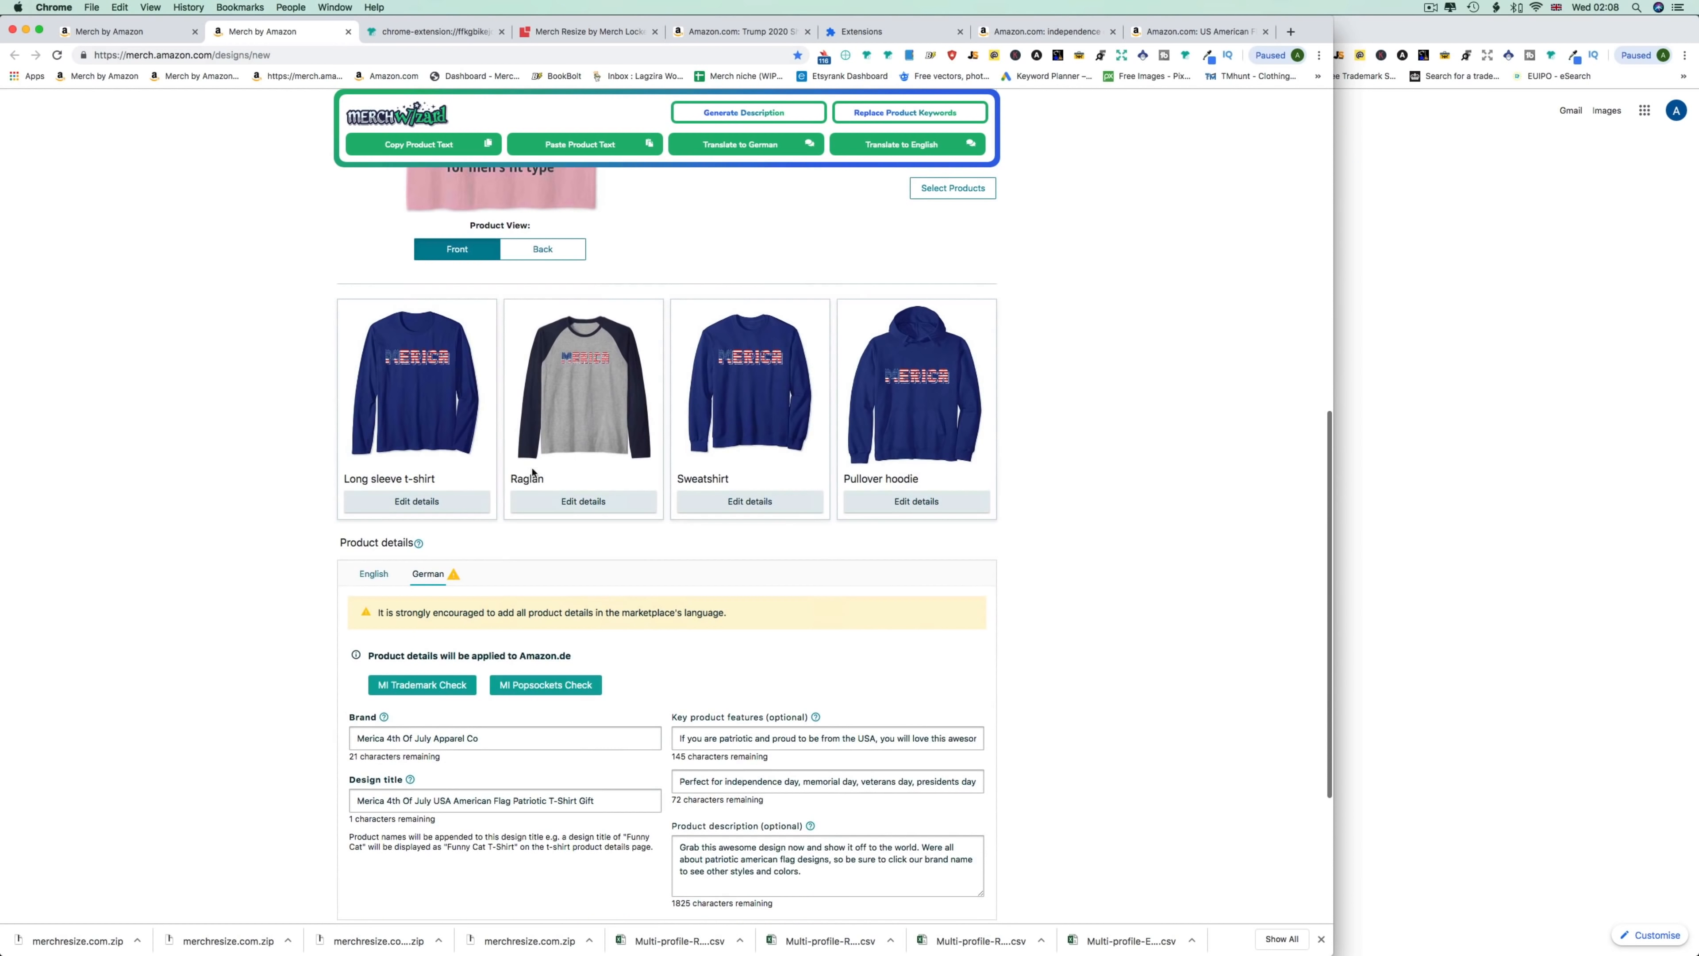
click(417, 501)
click(736, 426)
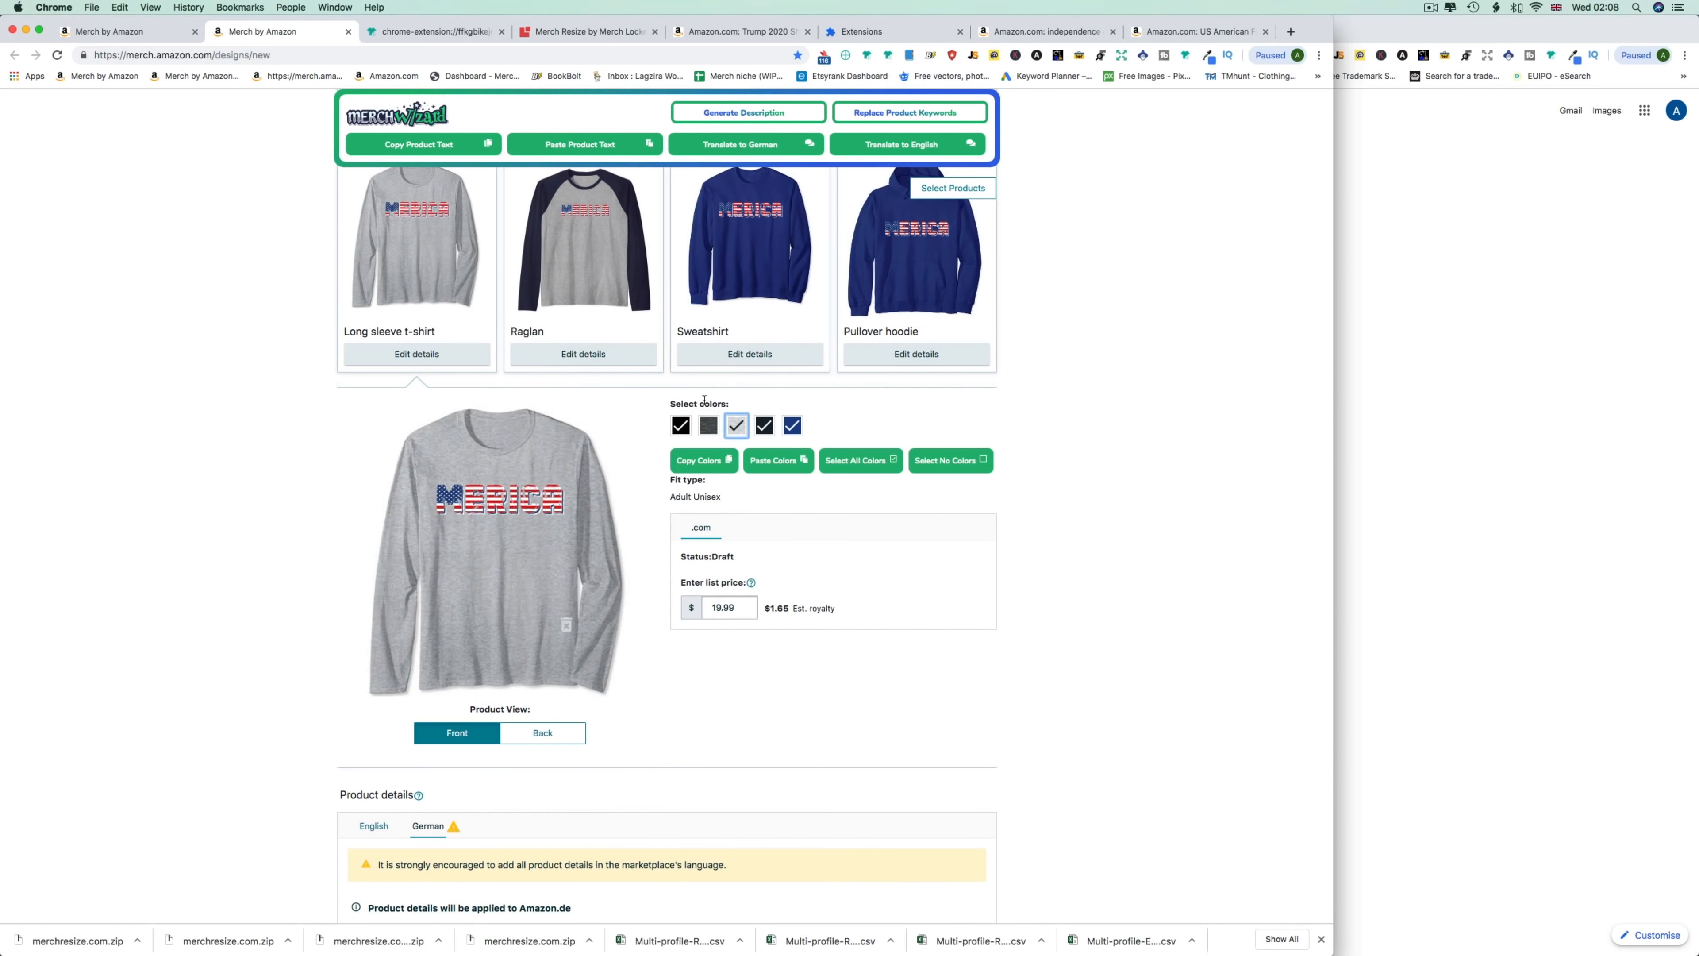
Add heather gray and dark heather to the sweatshirt's colors and dark heather to the pullover hoodie's colors.
click(583, 354)
click(749, 353)
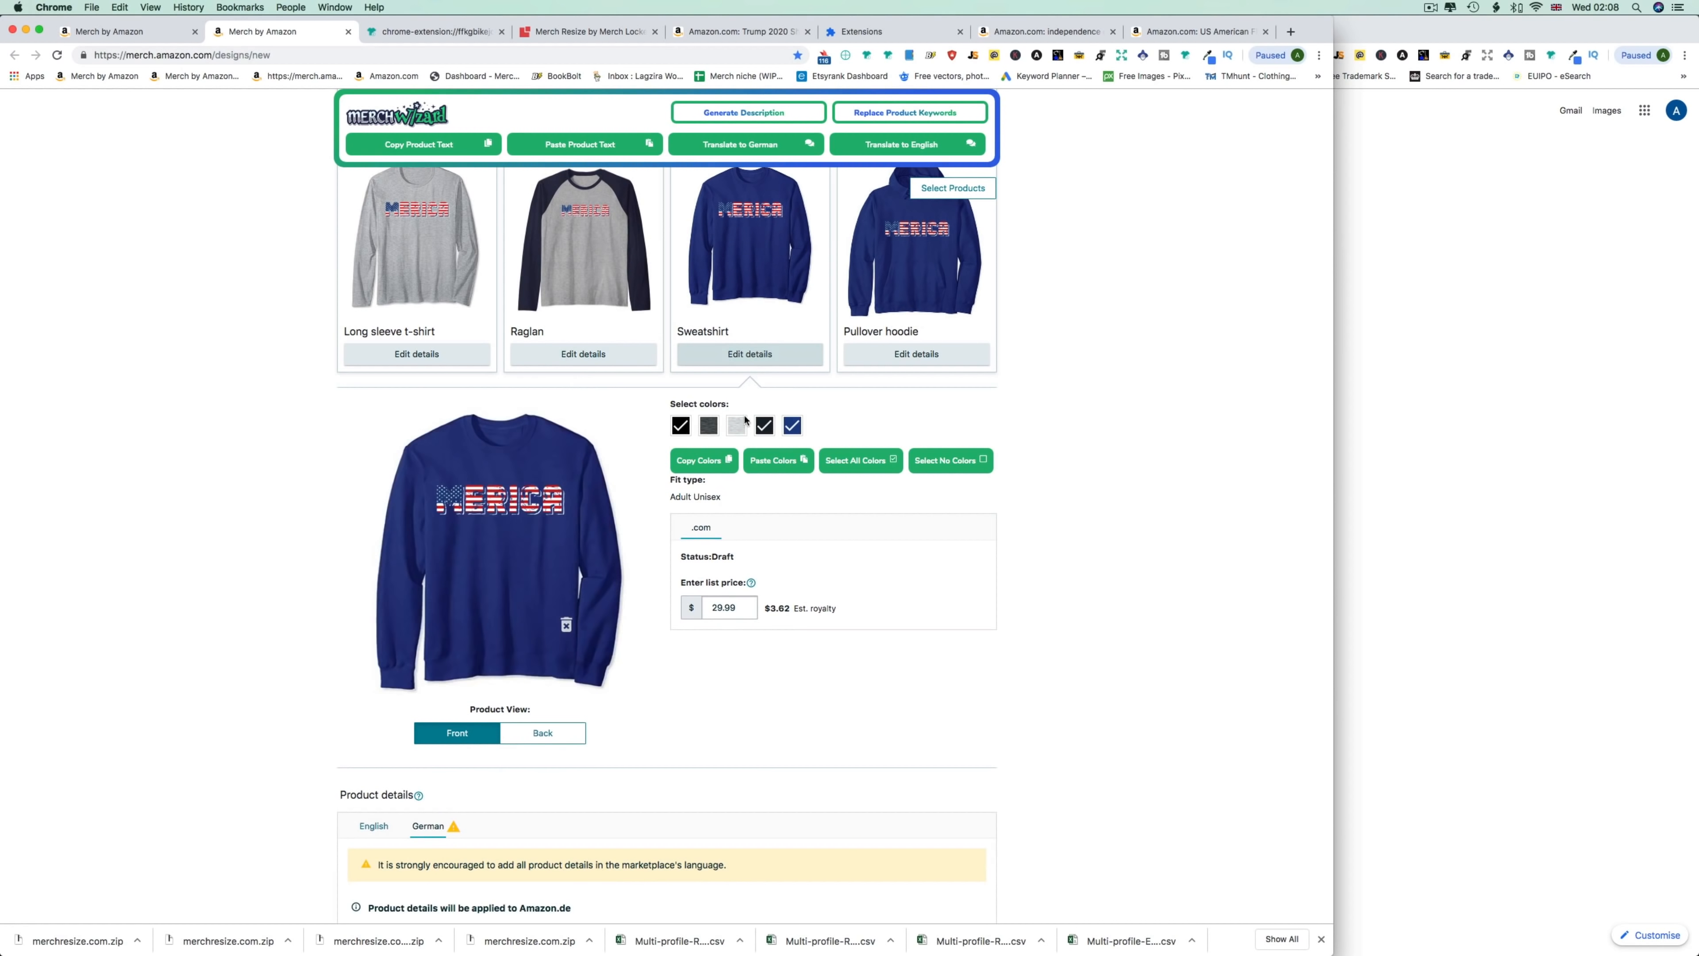
click(736, 426)
click(709, 426)
click(910, 354)
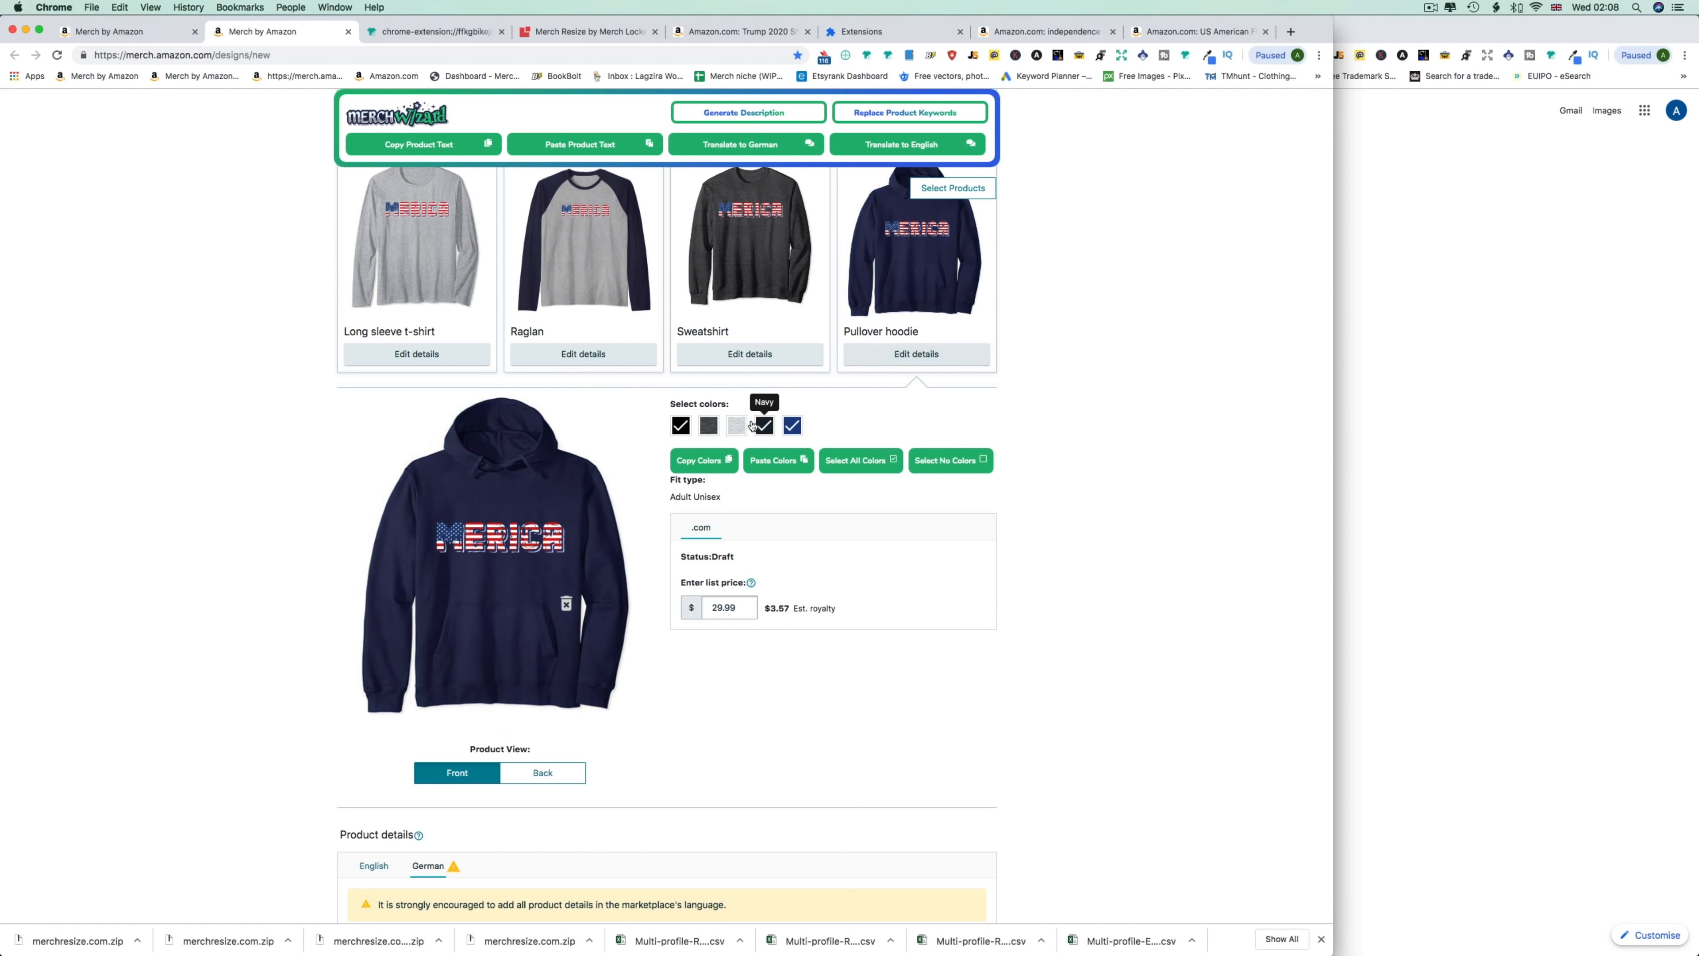
click(708, 426)
Inspect the brand and key product features text in the German product details.
scroll(854, 498, down, 10)
triple_click(522, 475)
click(715, 528)
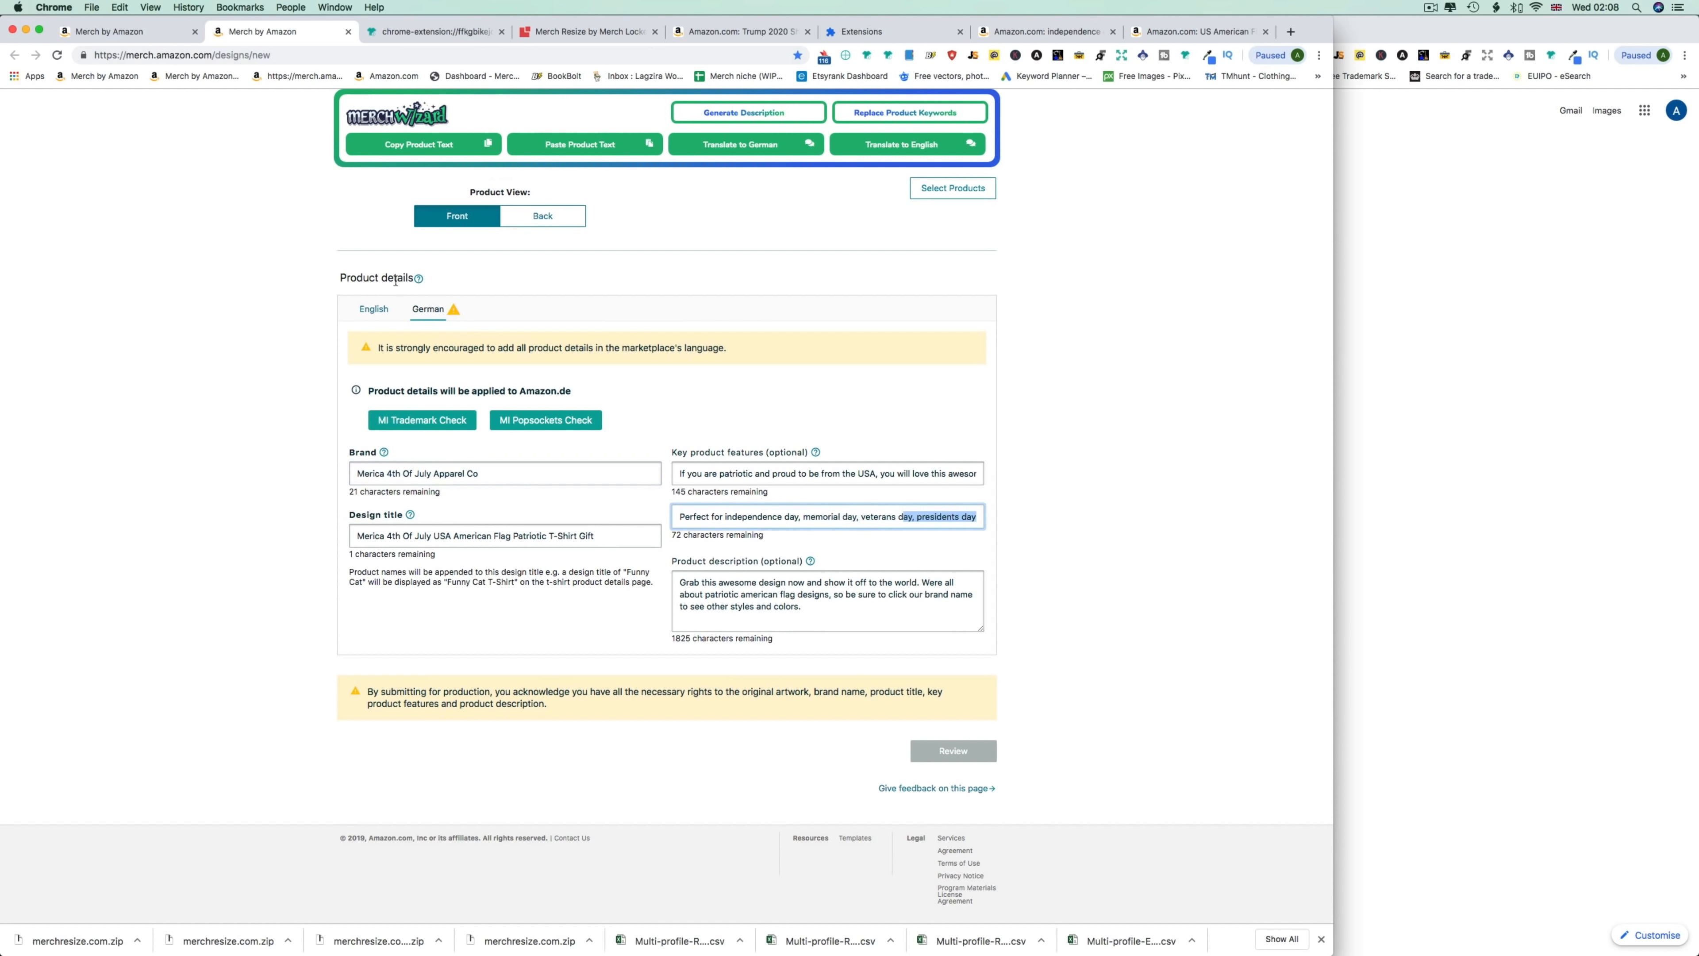
Run the MI Trademark Check on the English product details.
click(374, 310)
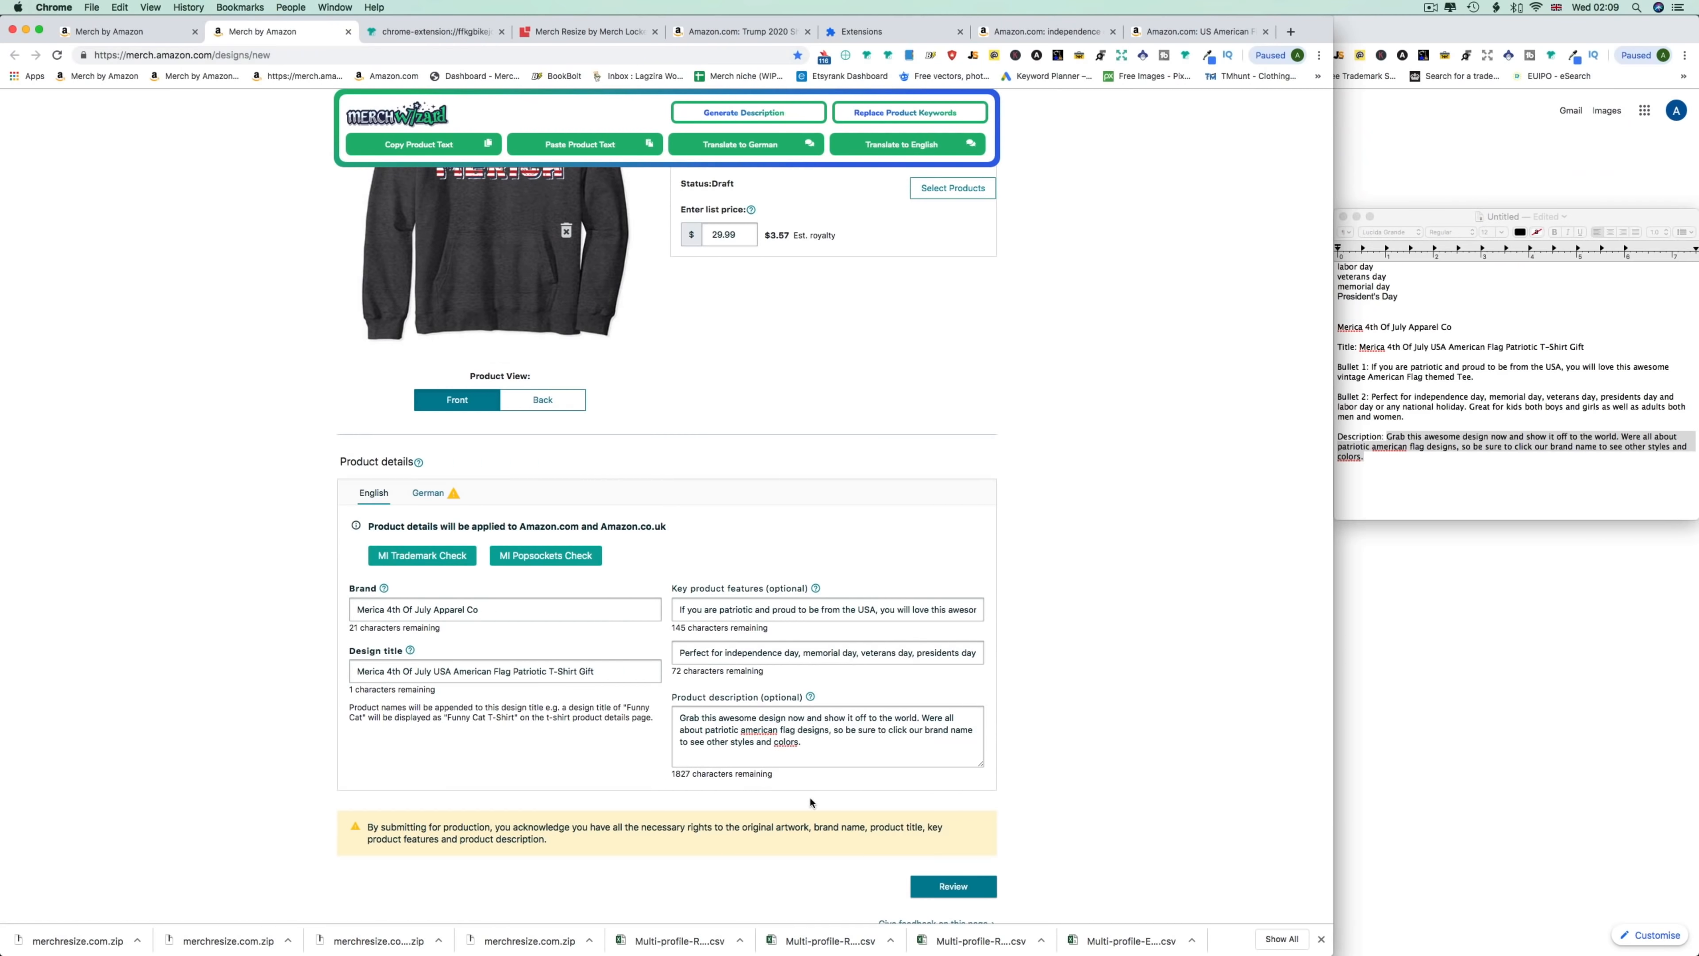
scroll(810, 802, down, 1)
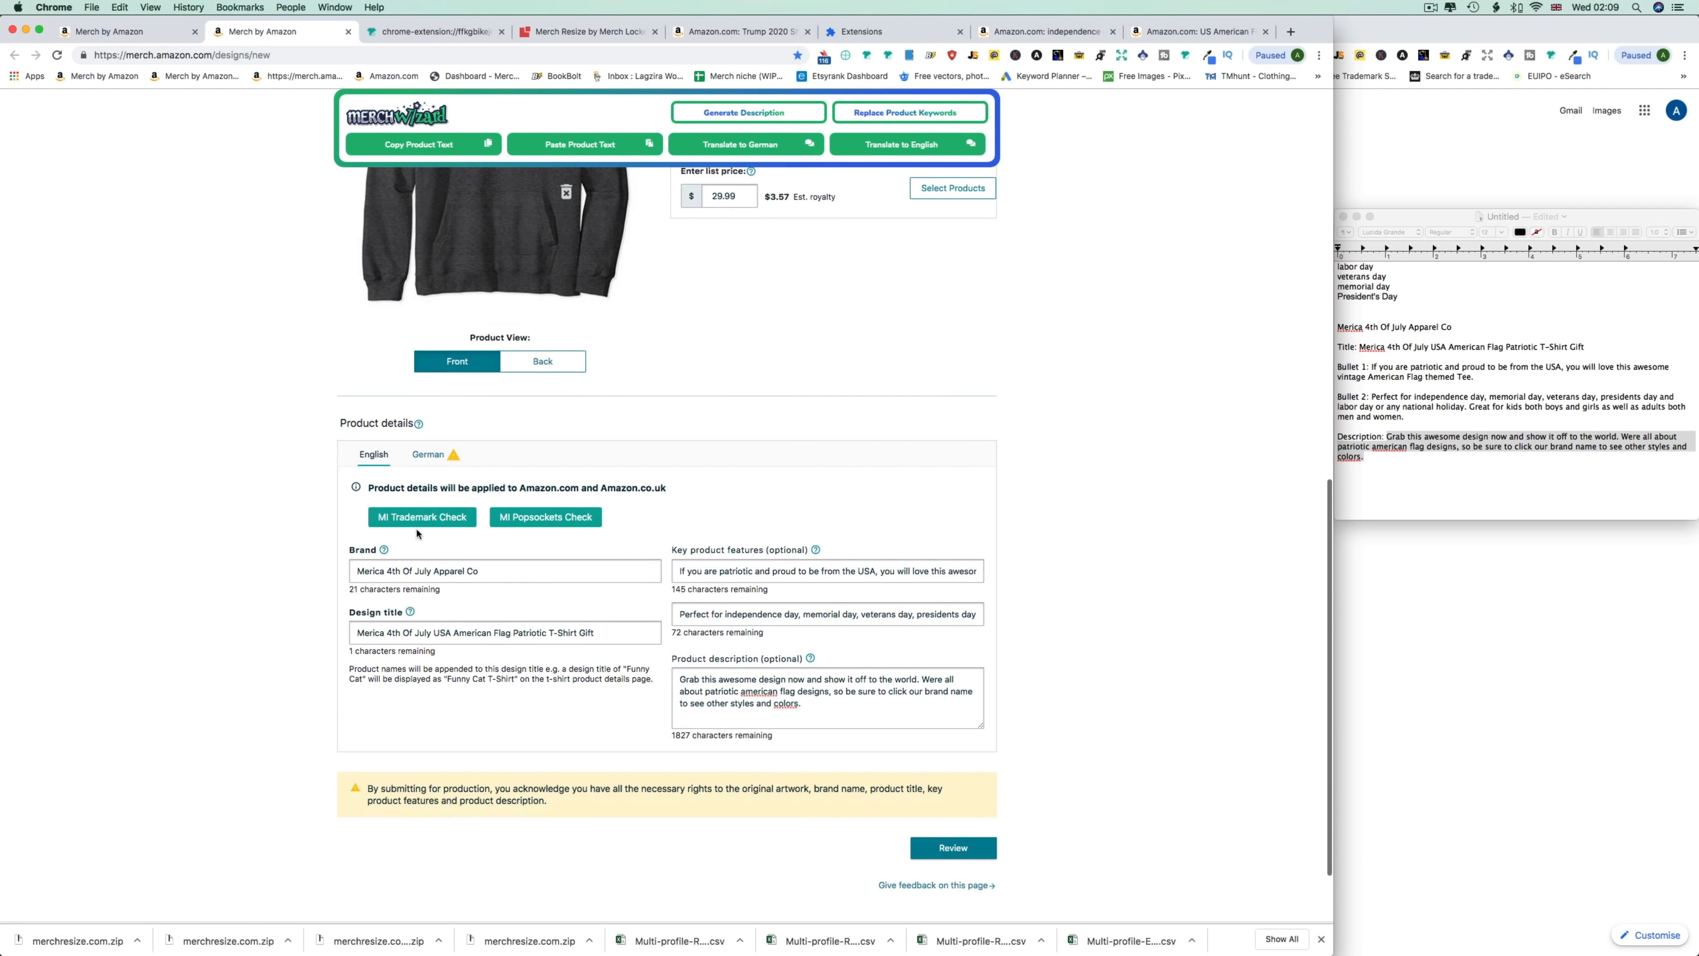
click(402, 520)
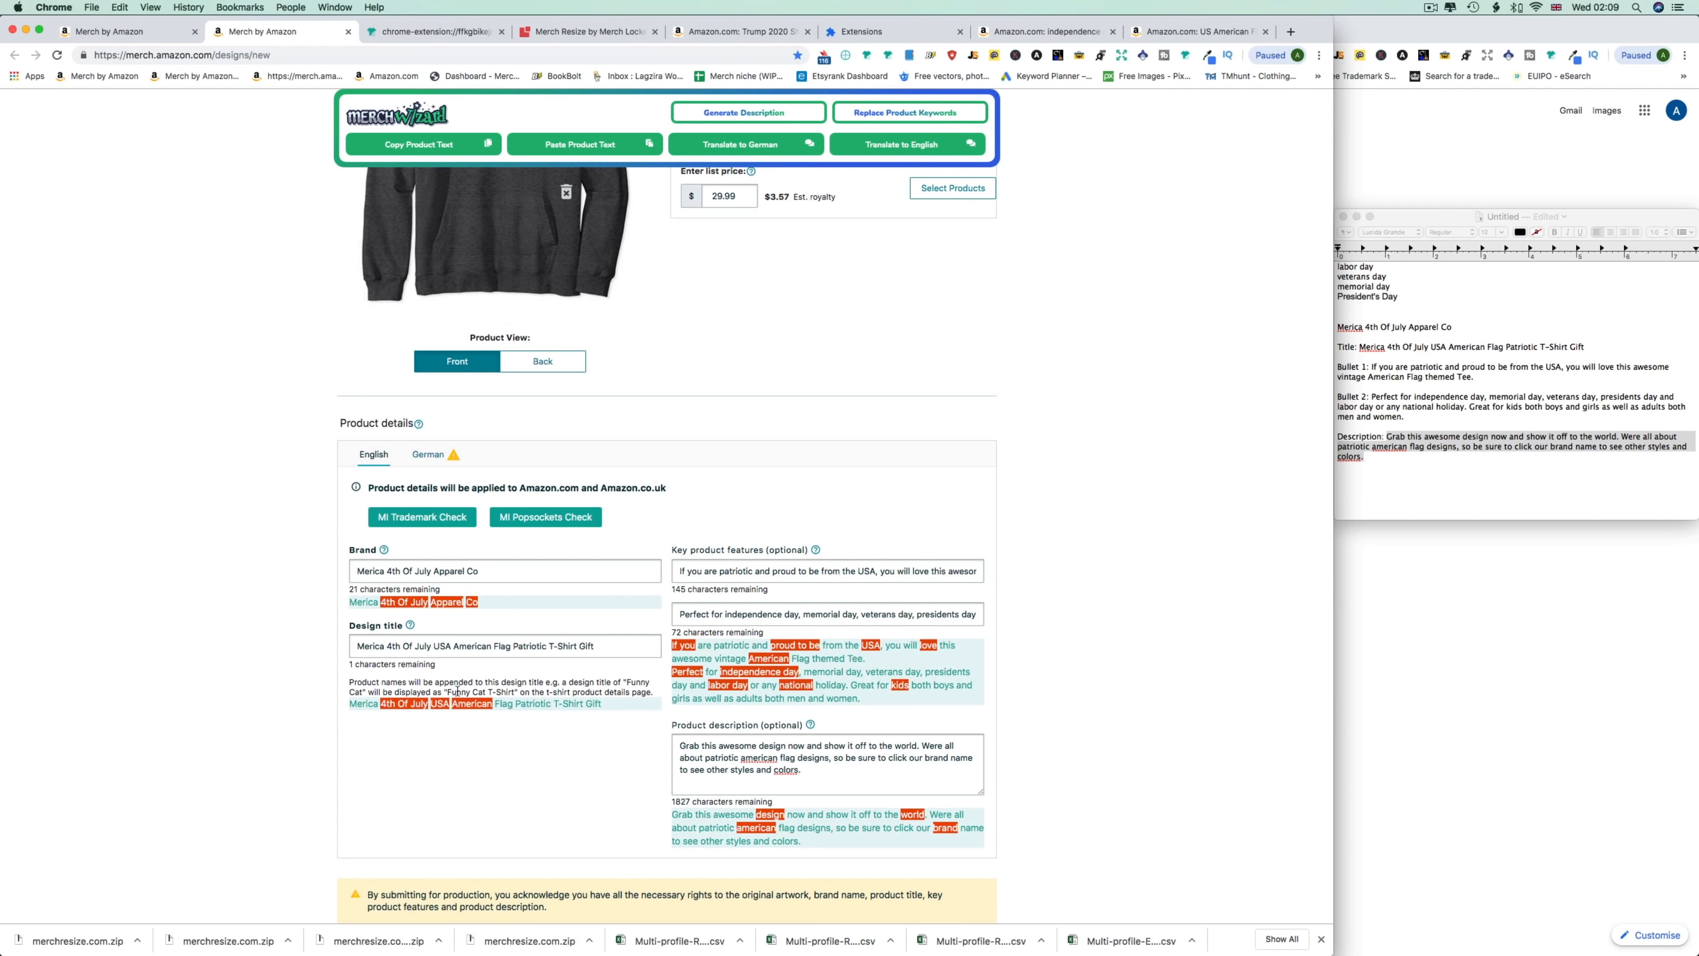
Review the list of products the design is published to and close the confirmation without submitting.
scroll(948, 781, down, 3)
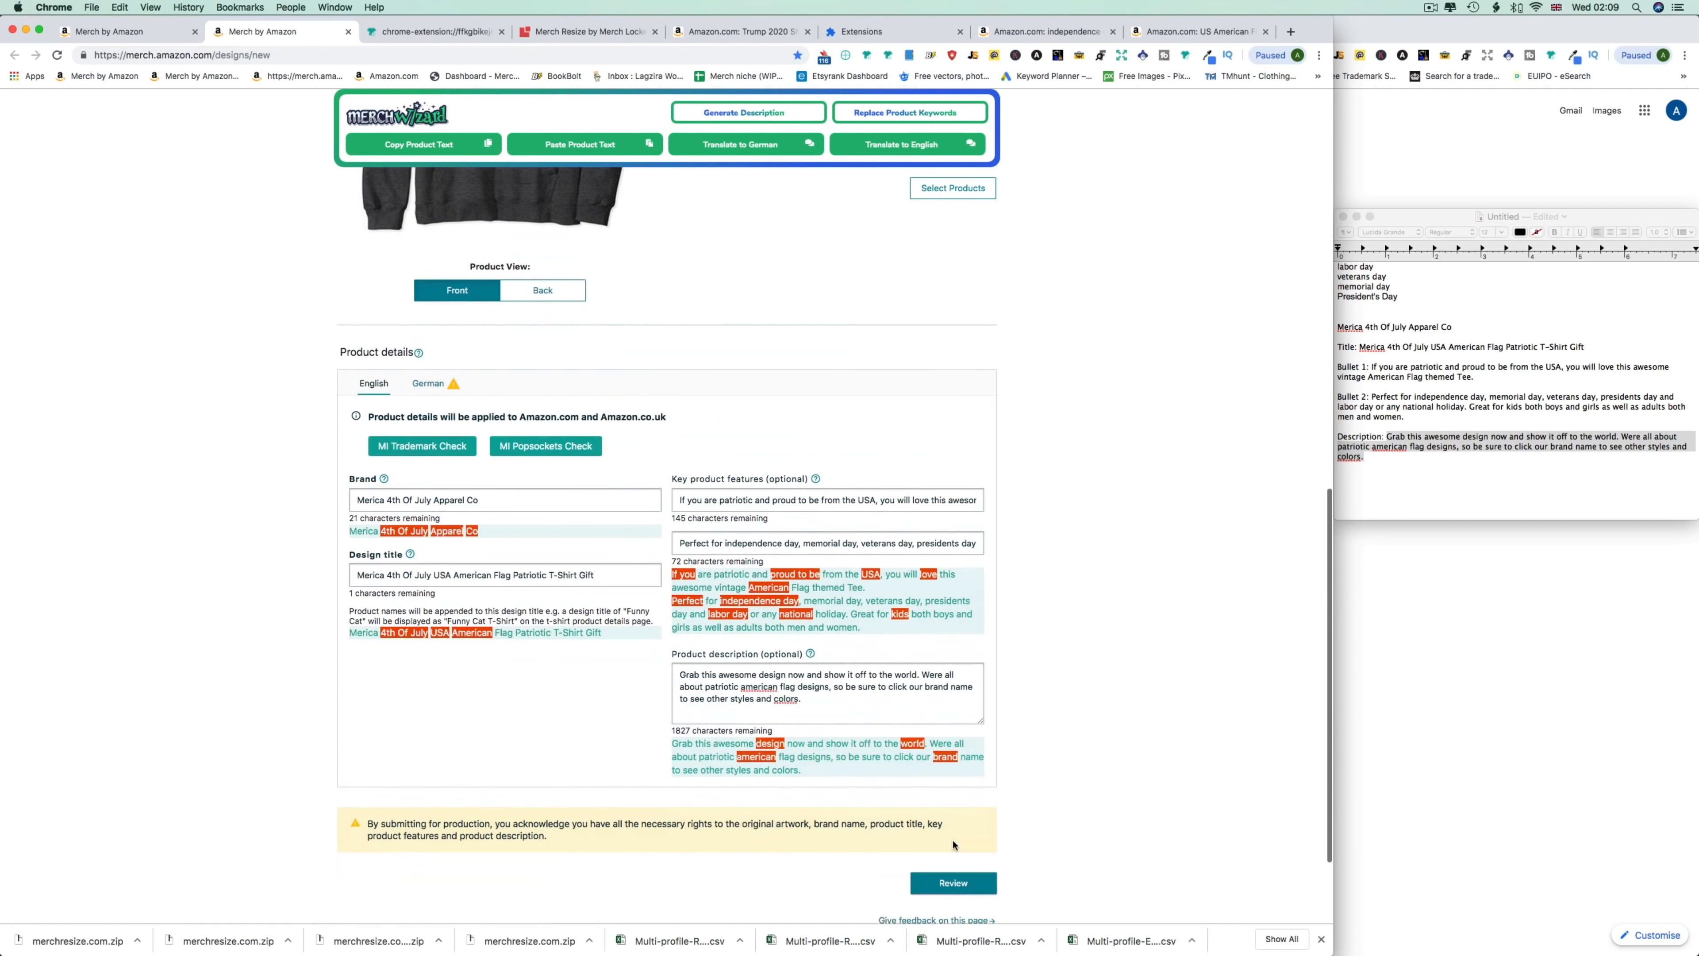
click(950, 769)
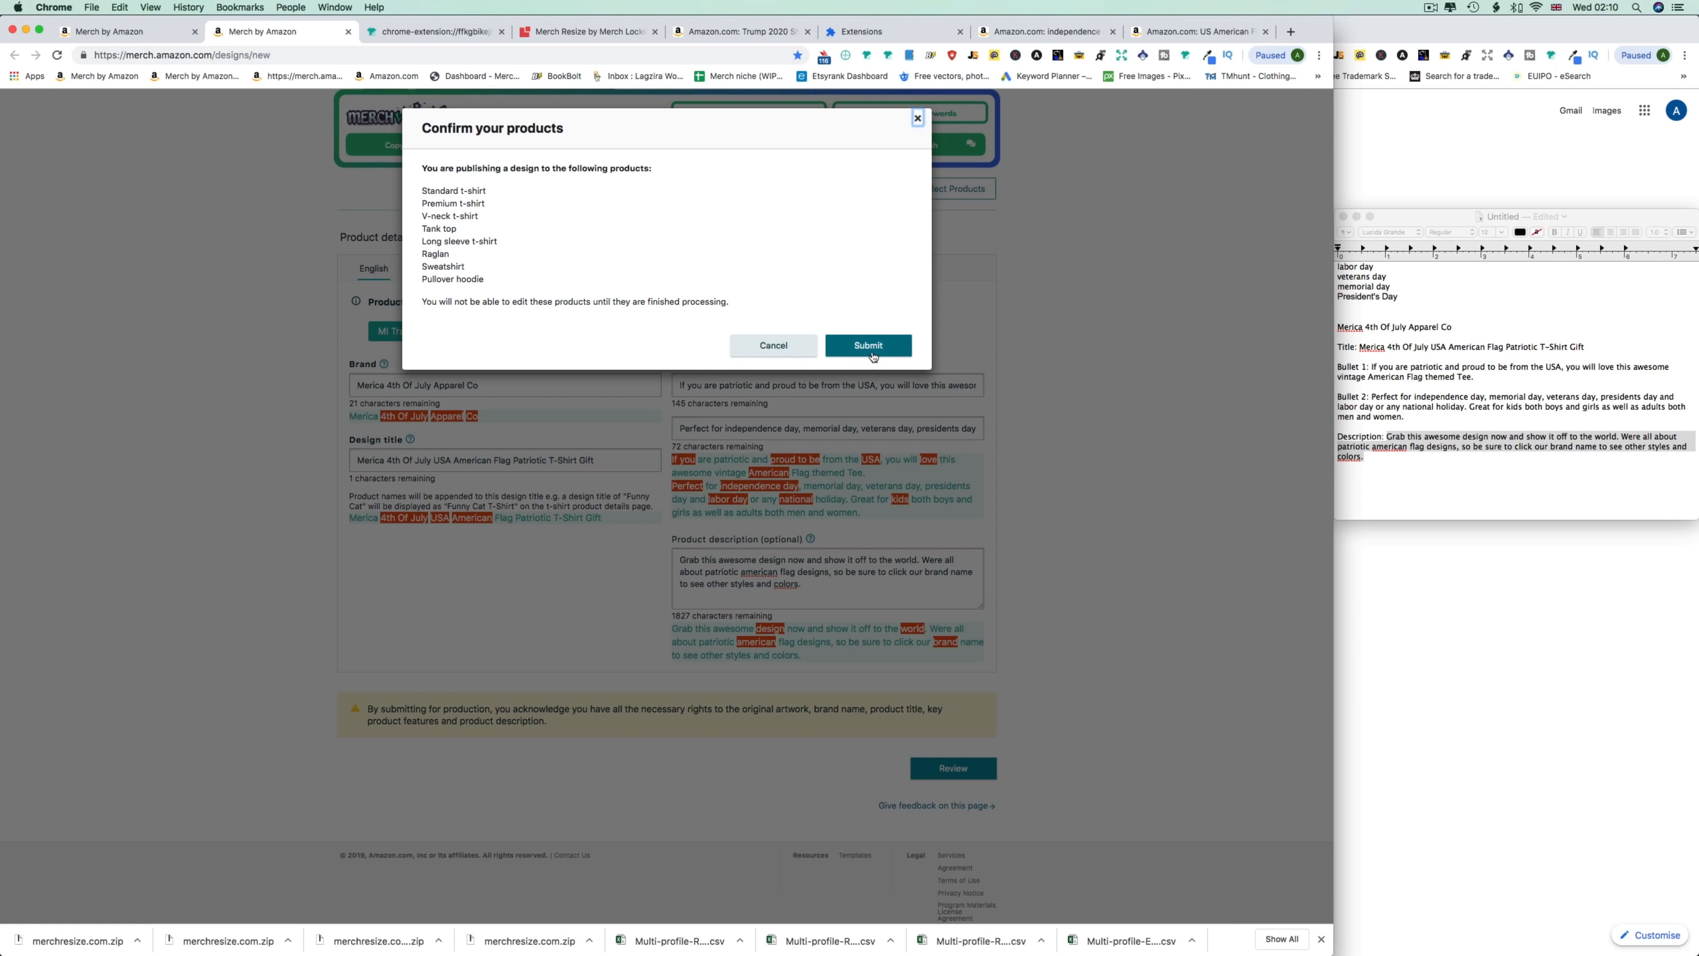
click(919, 121)
scroll(1109, 475, up, 15)
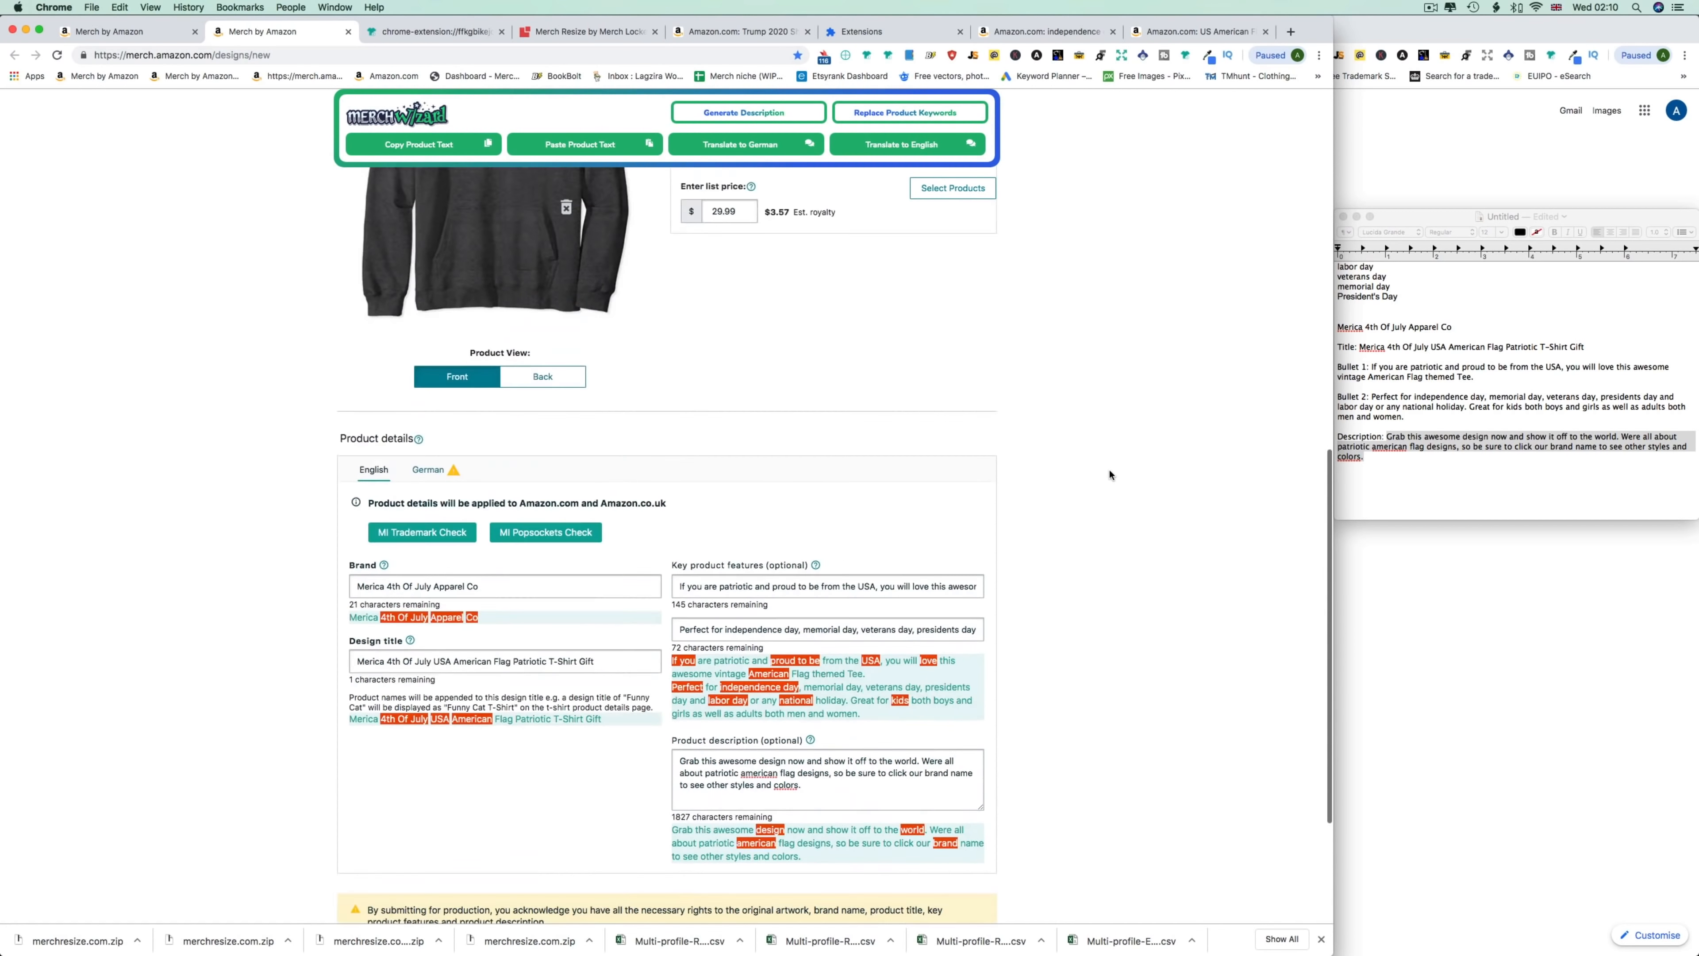
scroll(1109, 475, up, 3)
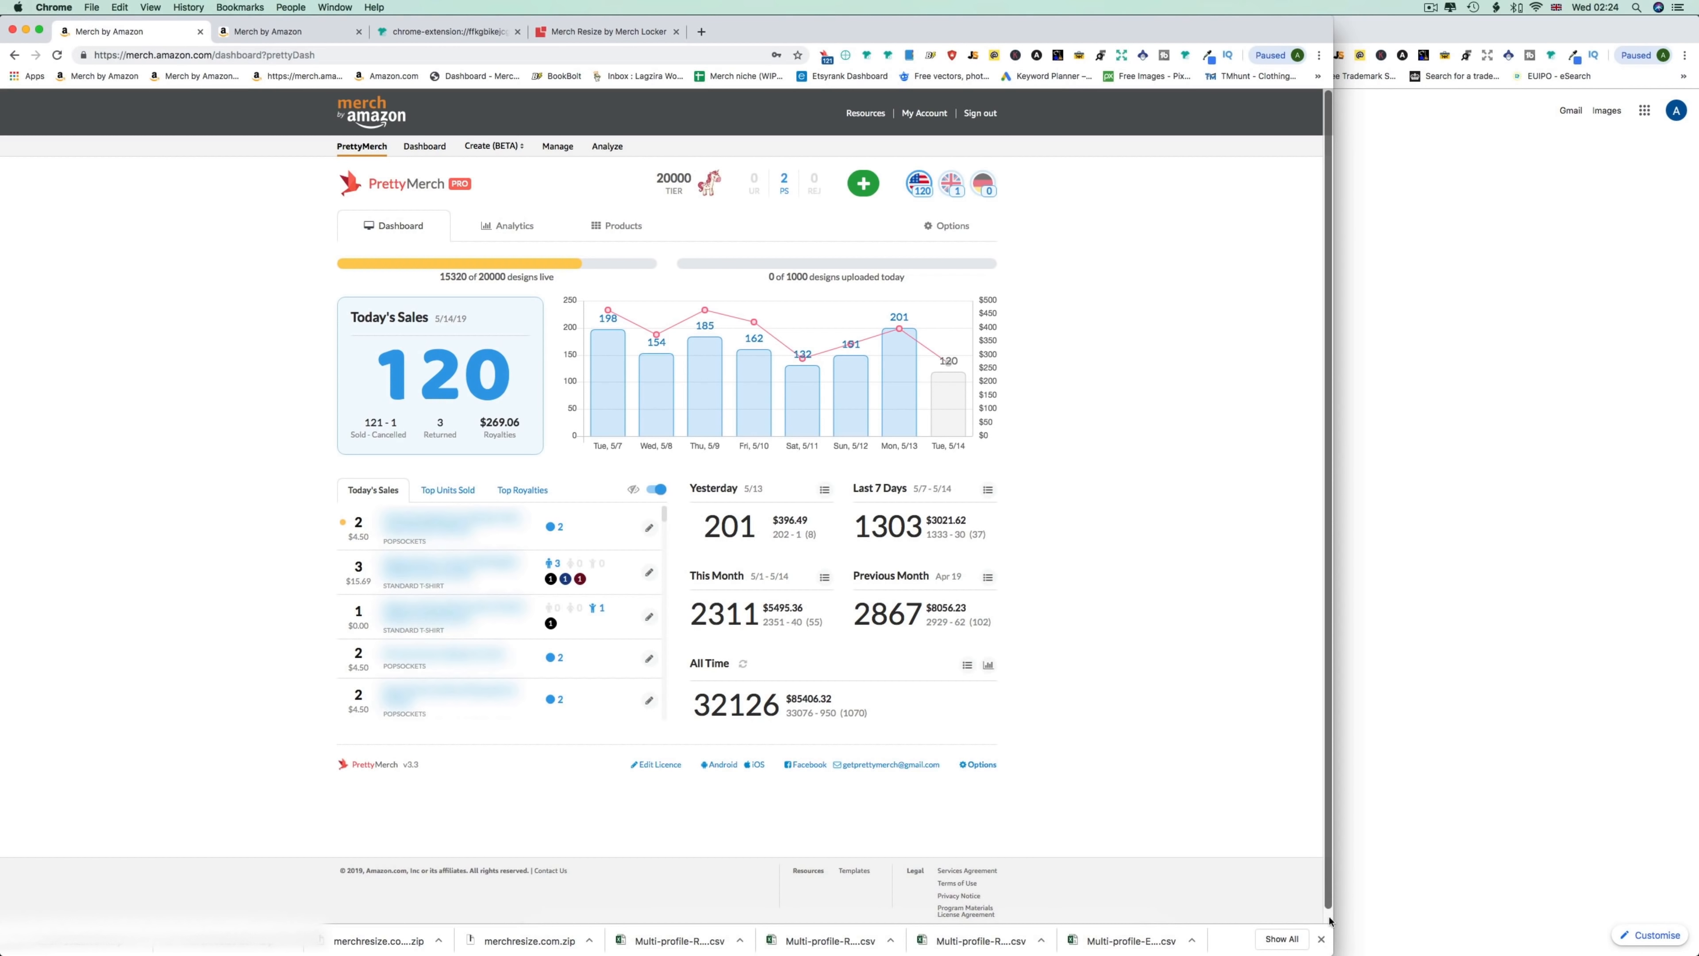
Reload the PrettyMerch dashboard, resizing the browser window around it, and examine yesterday's sales figure.
drag(1251, 868, 1066, 496)
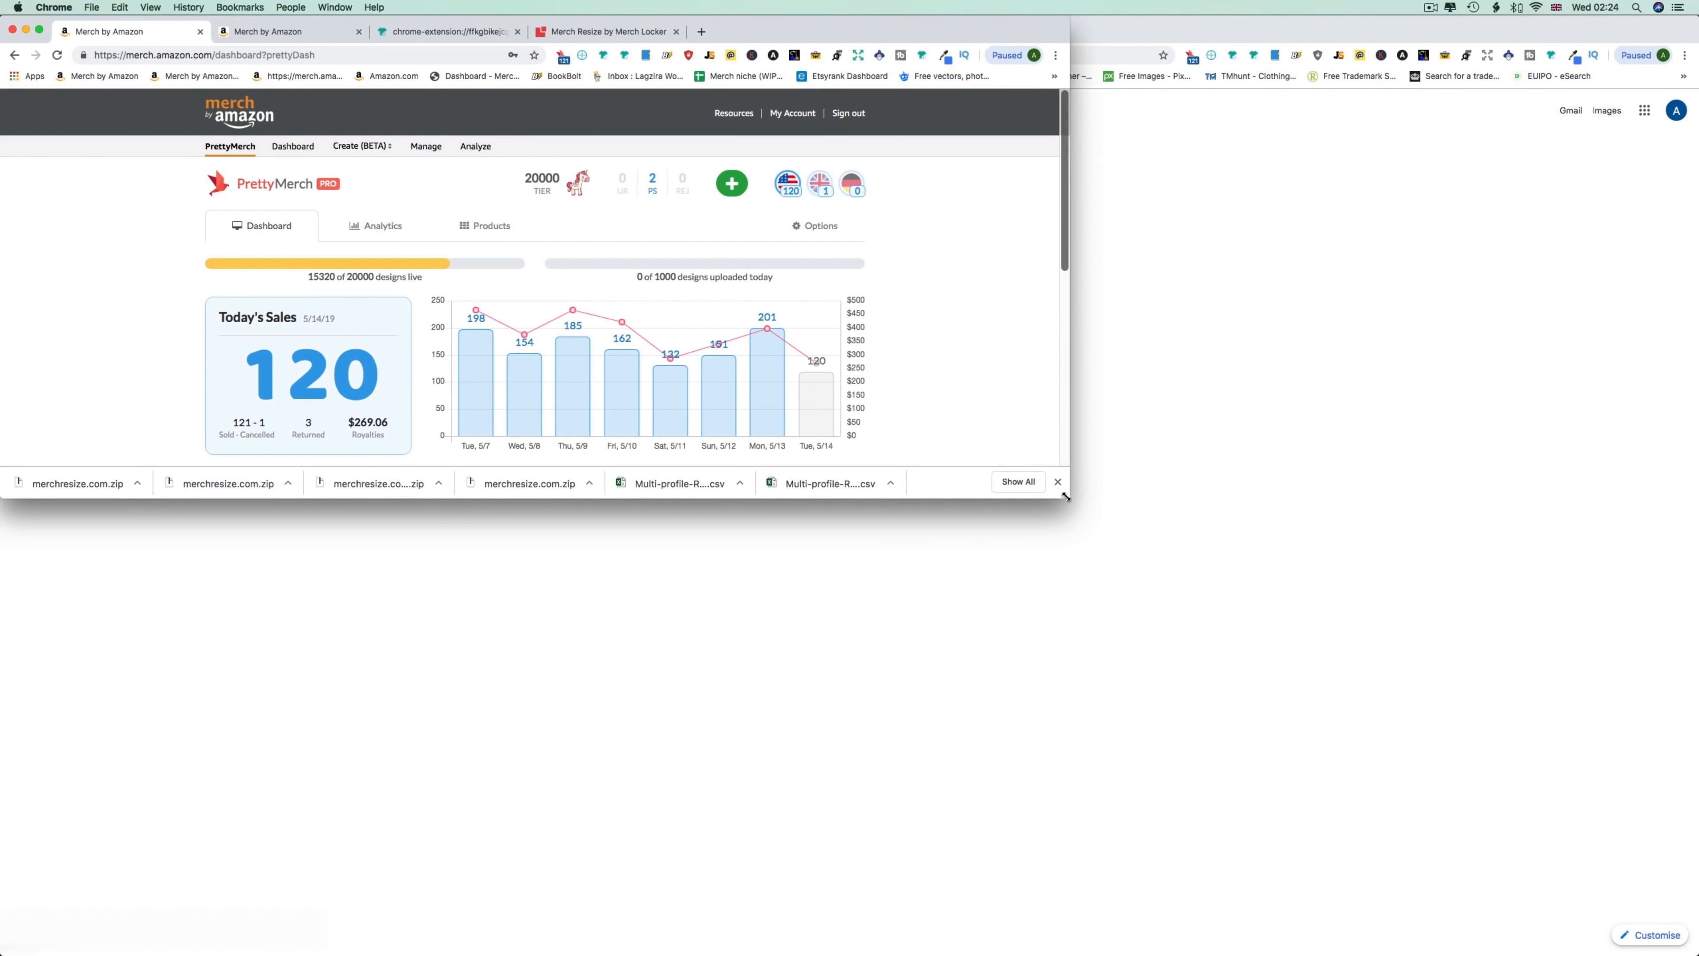
click(57, 55)
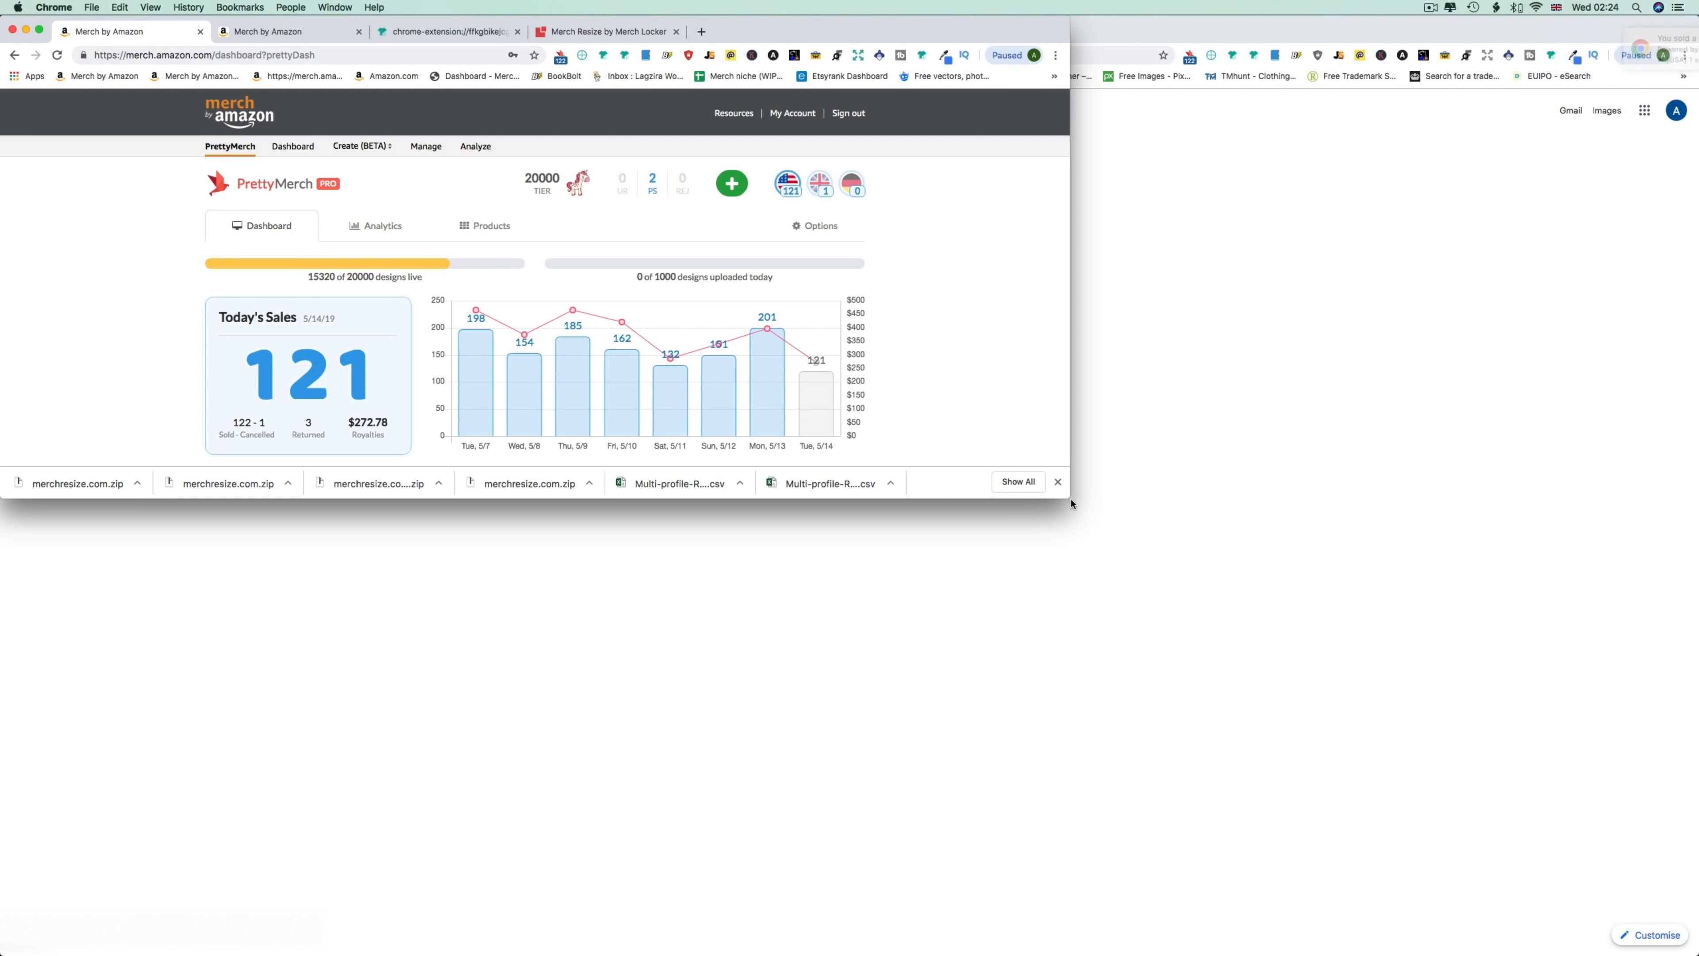
drag(1069, 496, 1072, 528)
click(527, 490)
drag(1068, 528, 1175, 955)
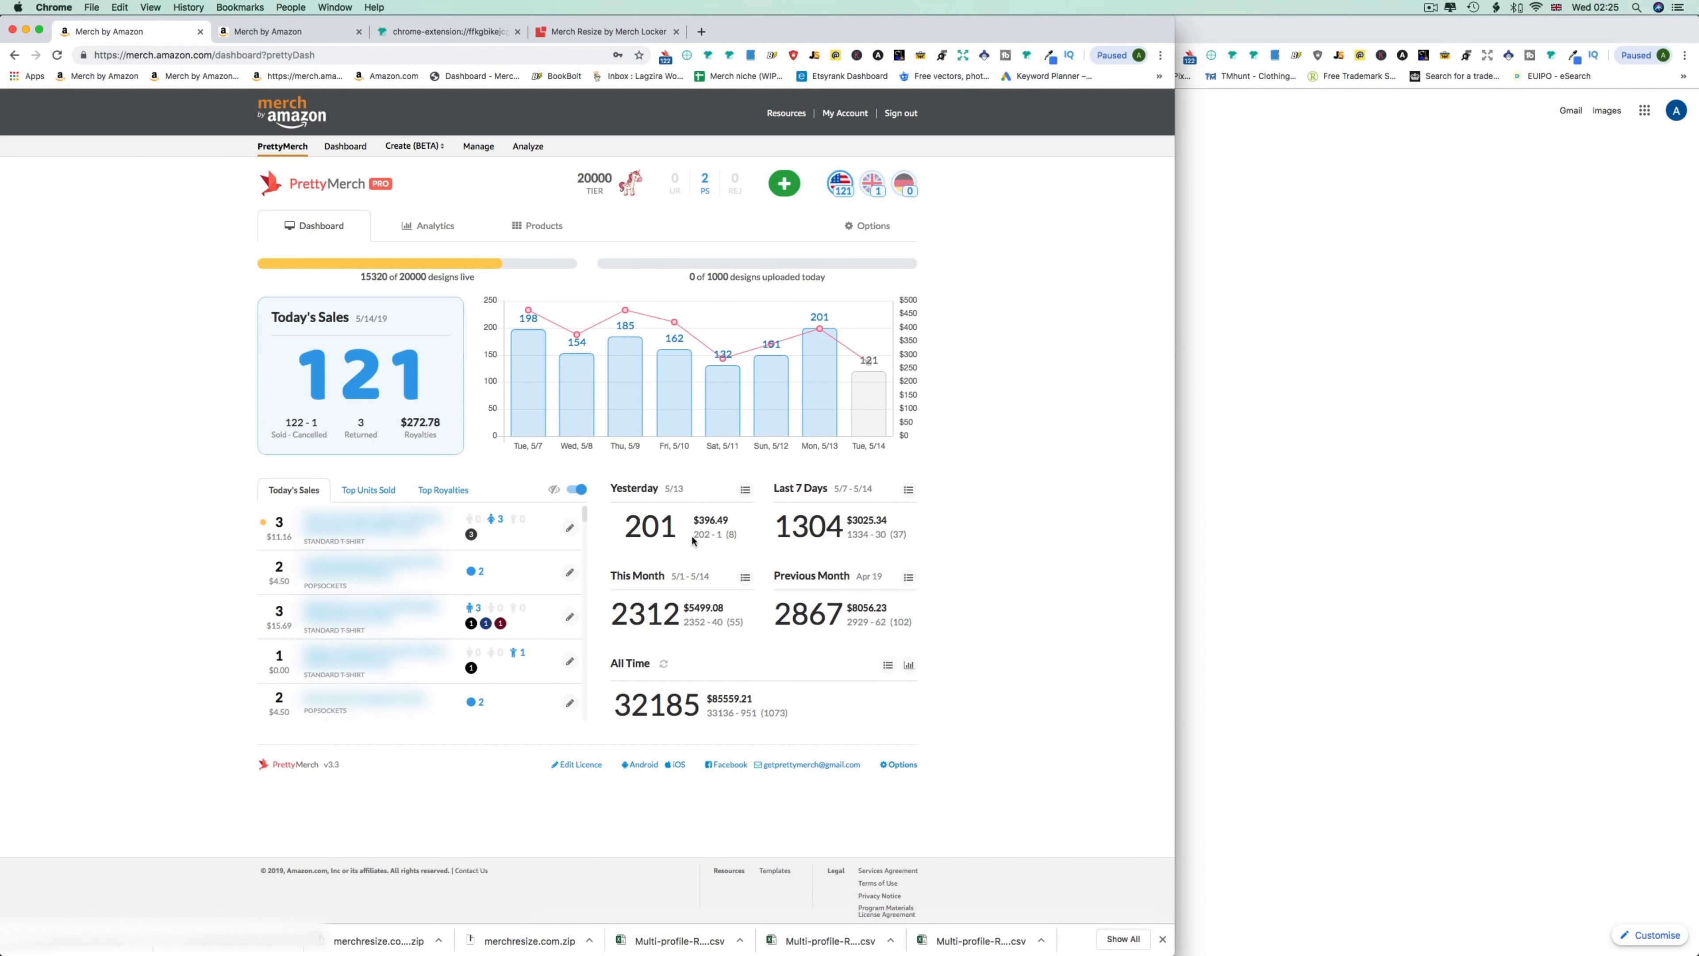
drag(672, 527, 627, 529)
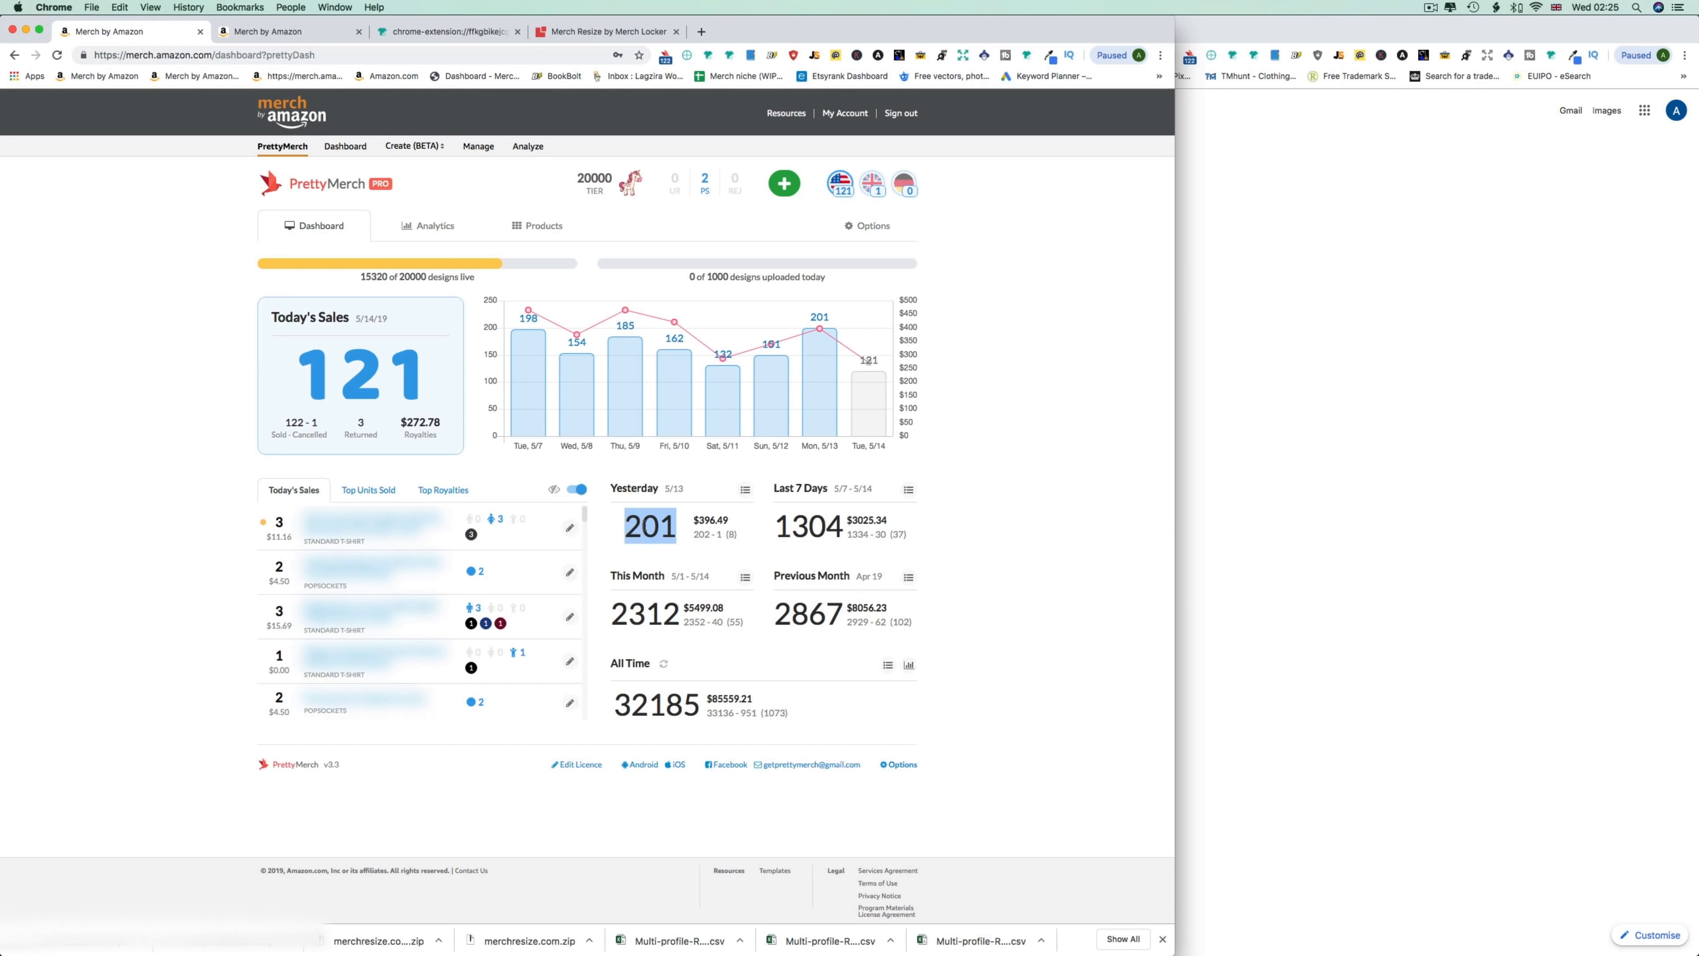
click(627, 527)
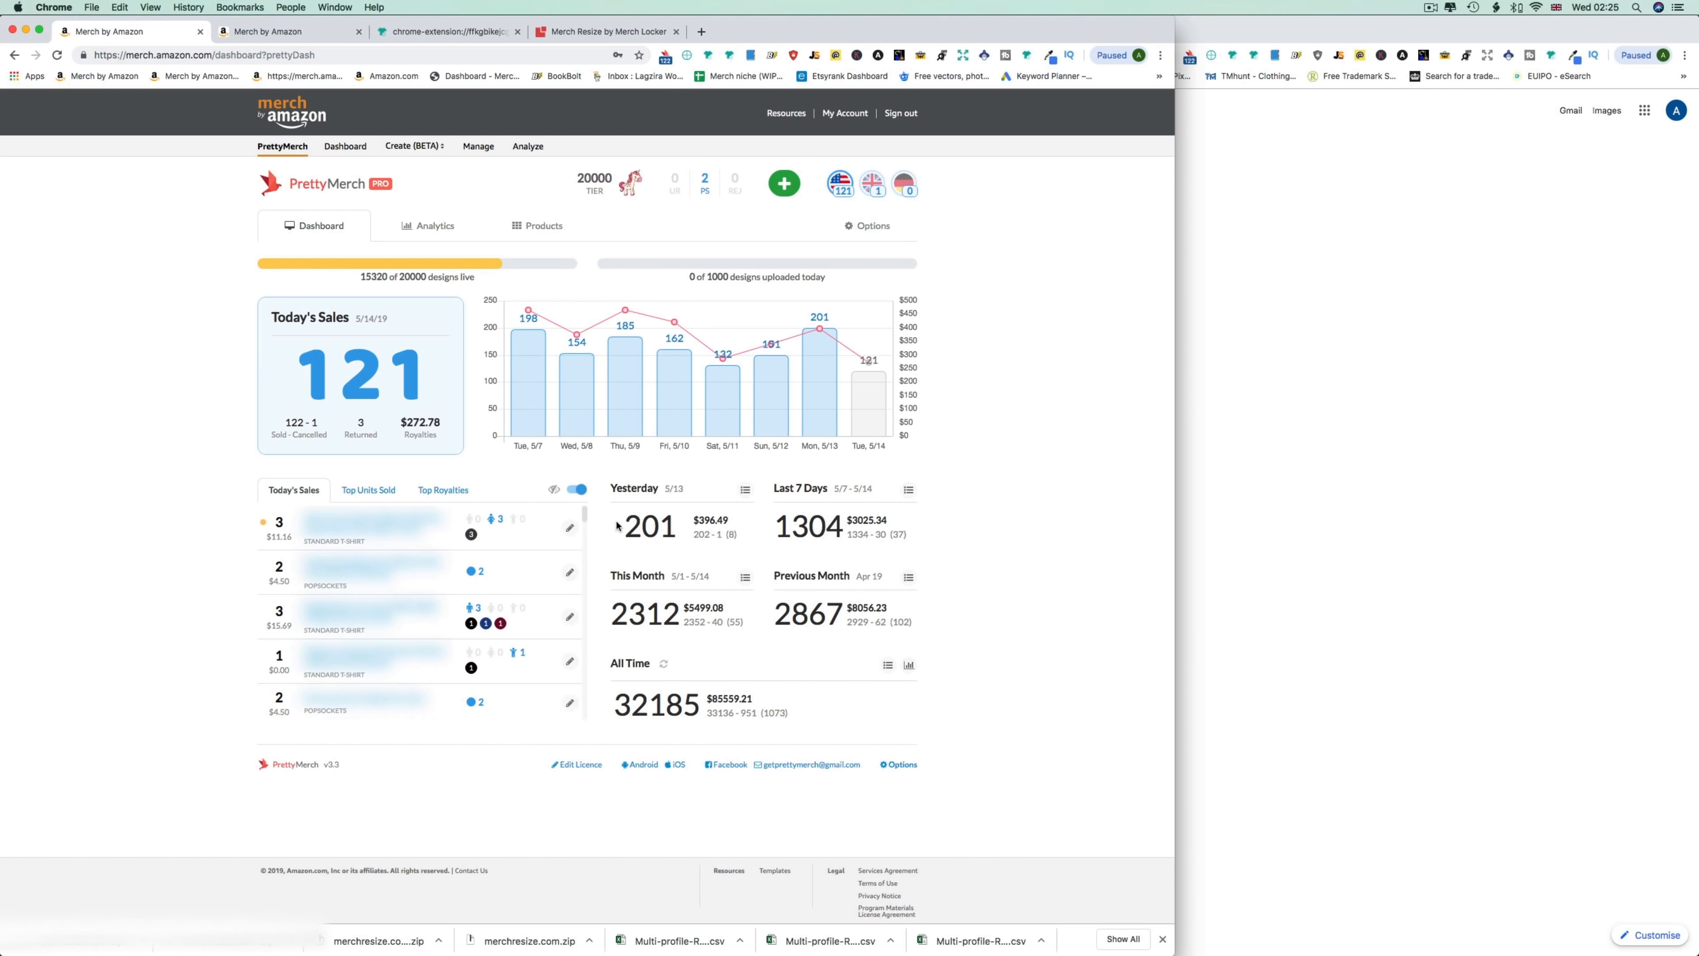